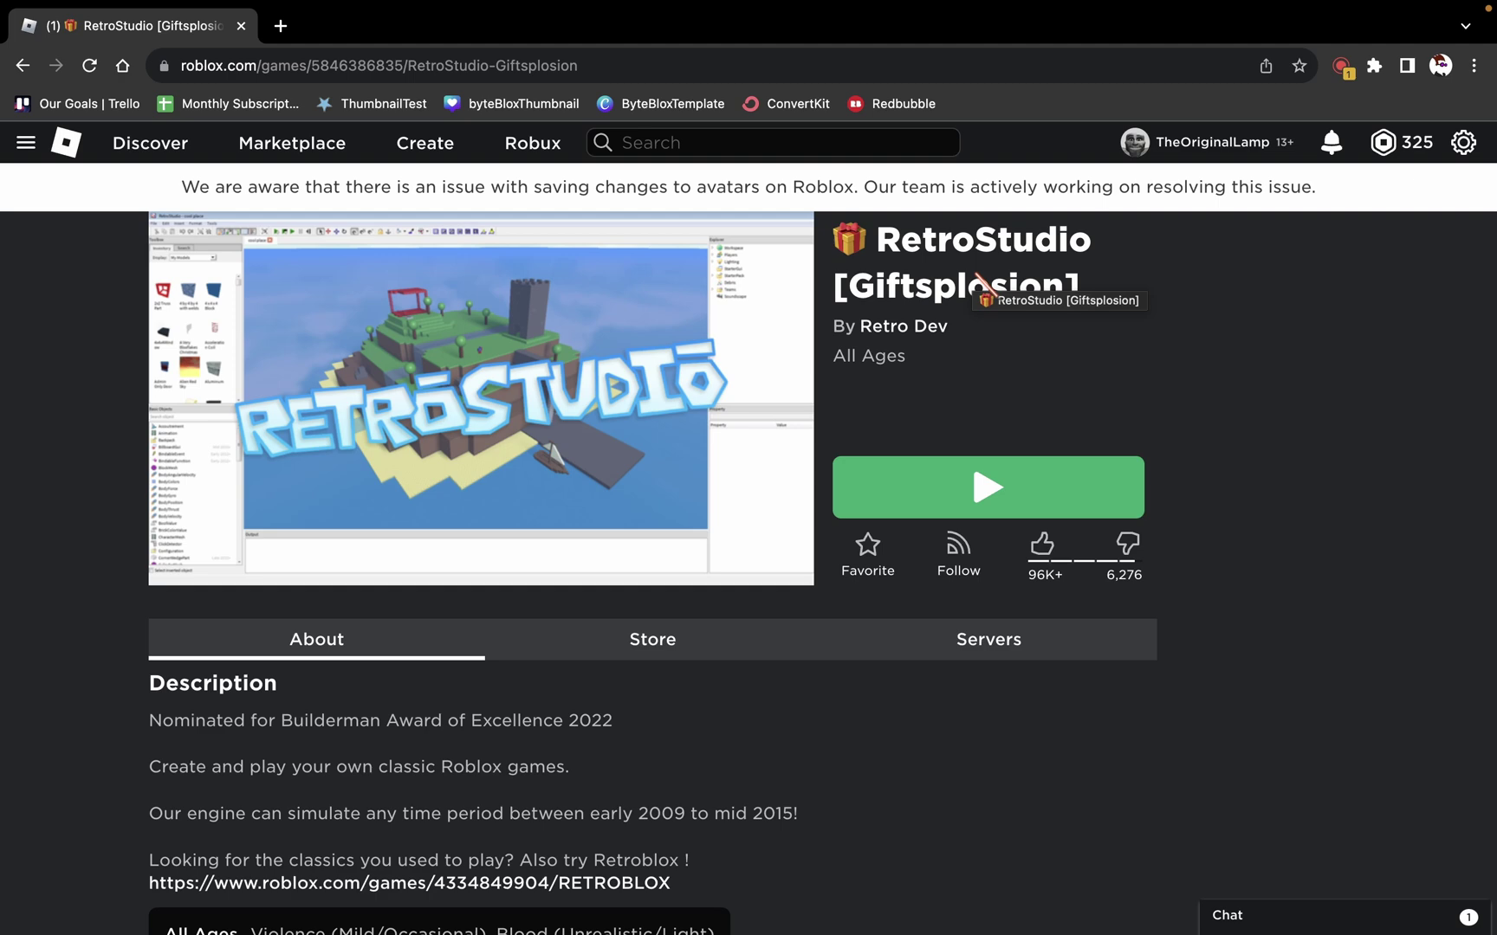
- Launch RetroStudio from its Roblox game page and create a new place in the build section
left_click(989, 487)
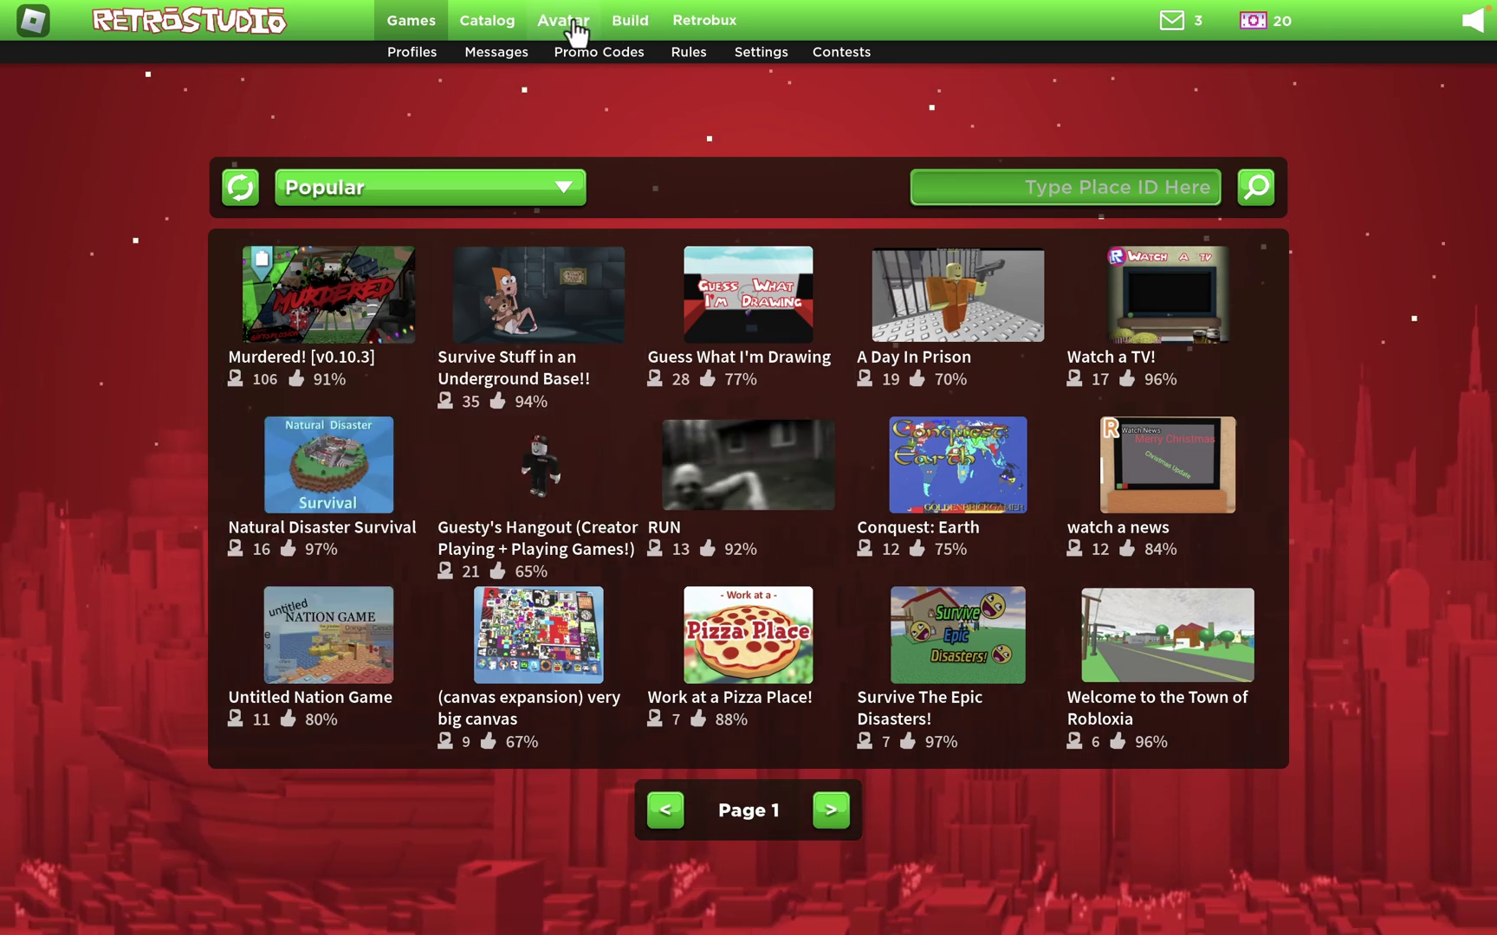
left_click(635, 23)
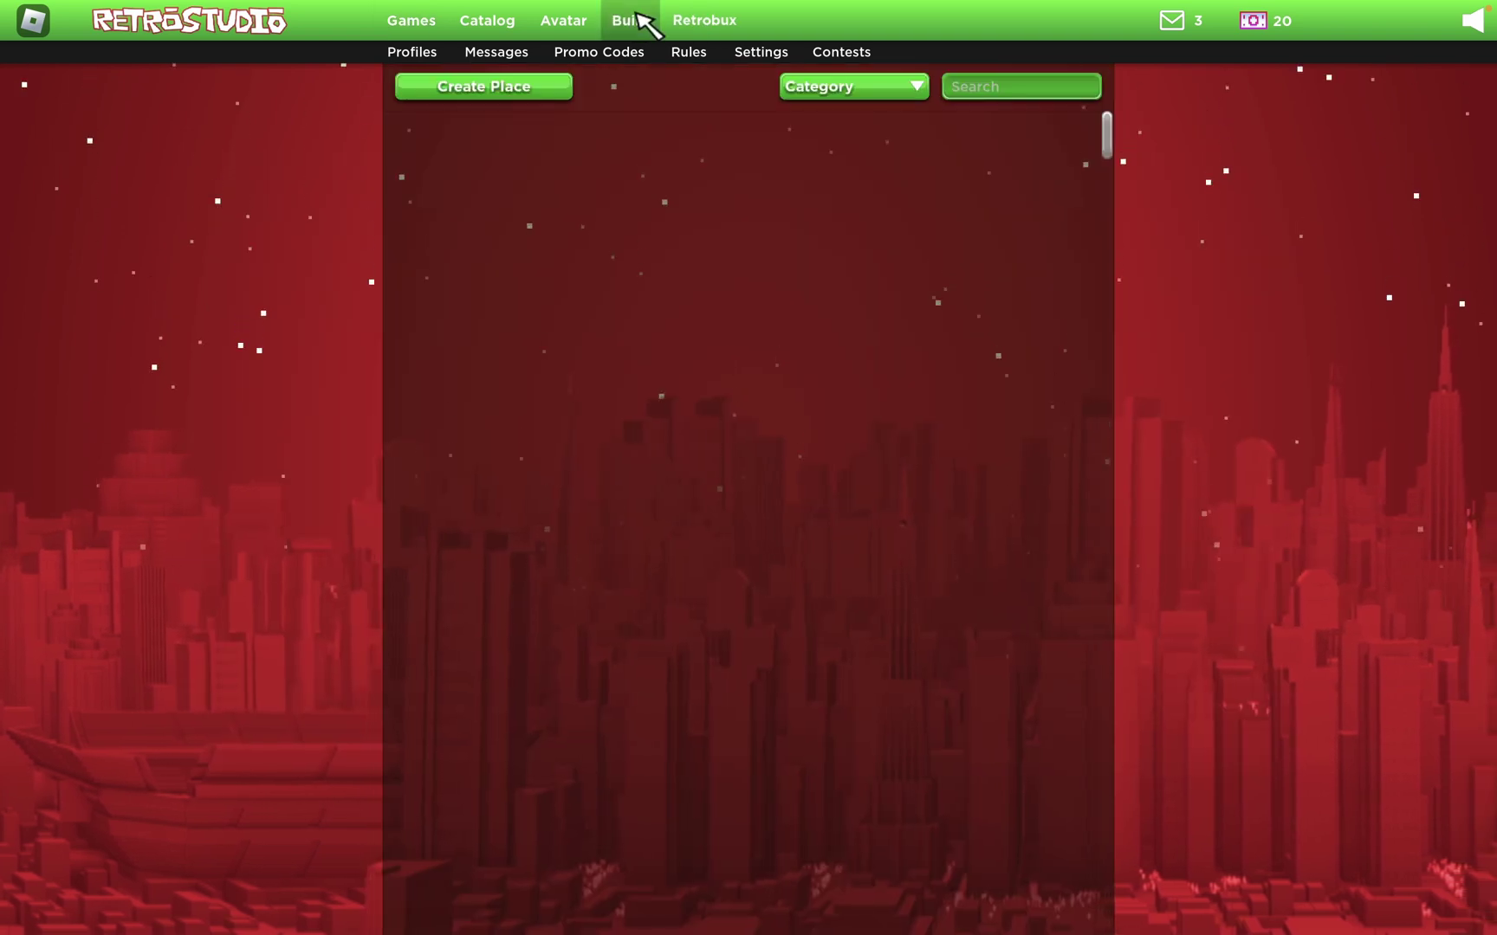
left_click(515, 92)
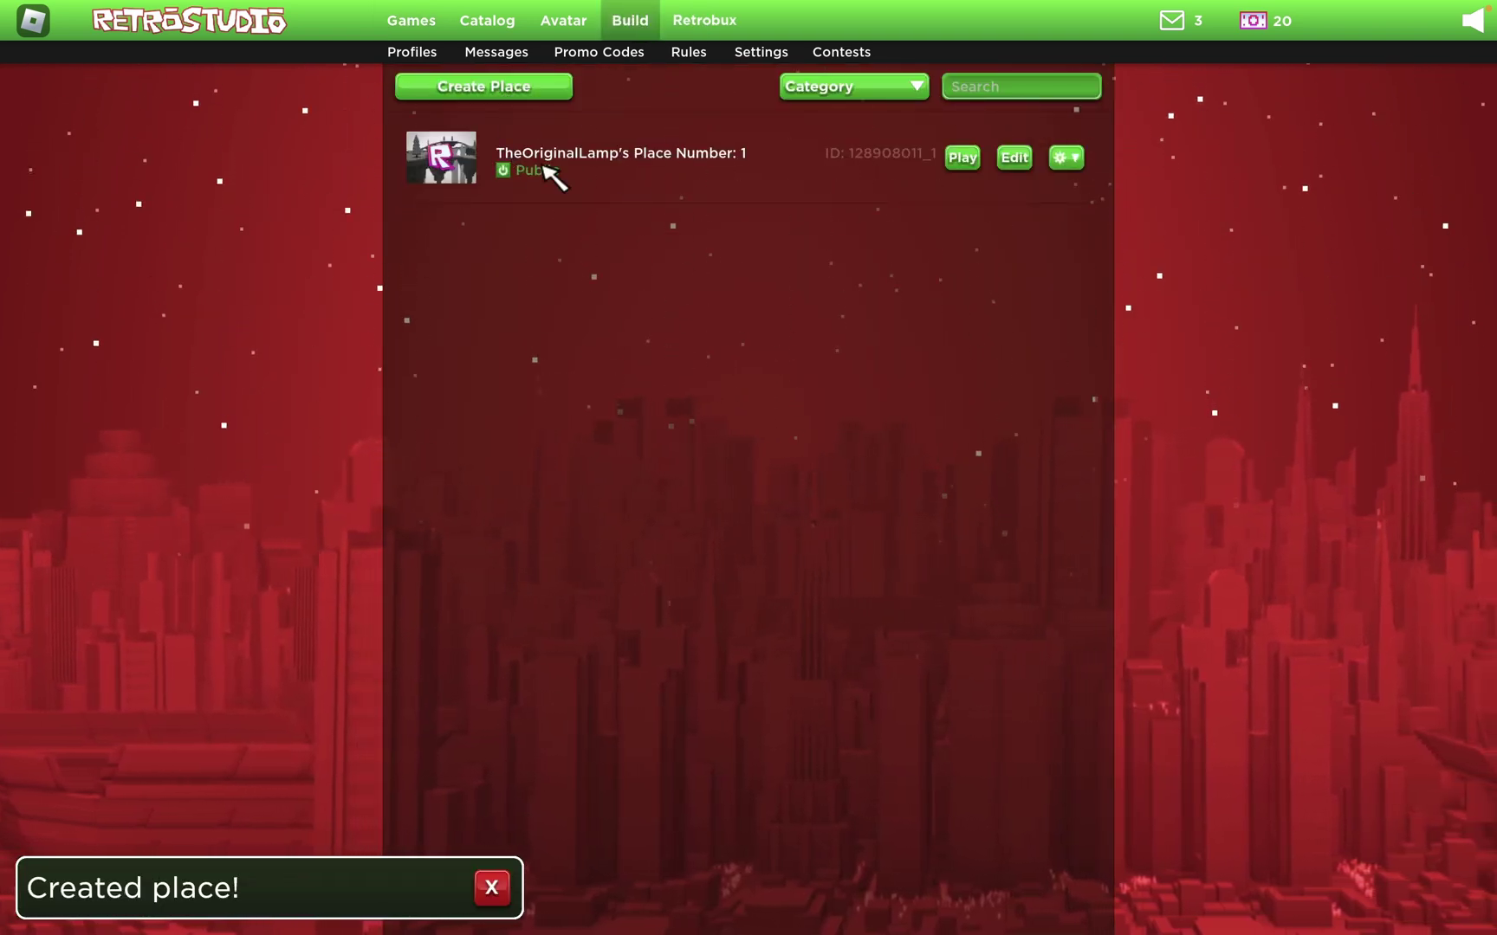
- Open the newly created place for editing and dismiss the save reminder banner
left_click(1014, 158)
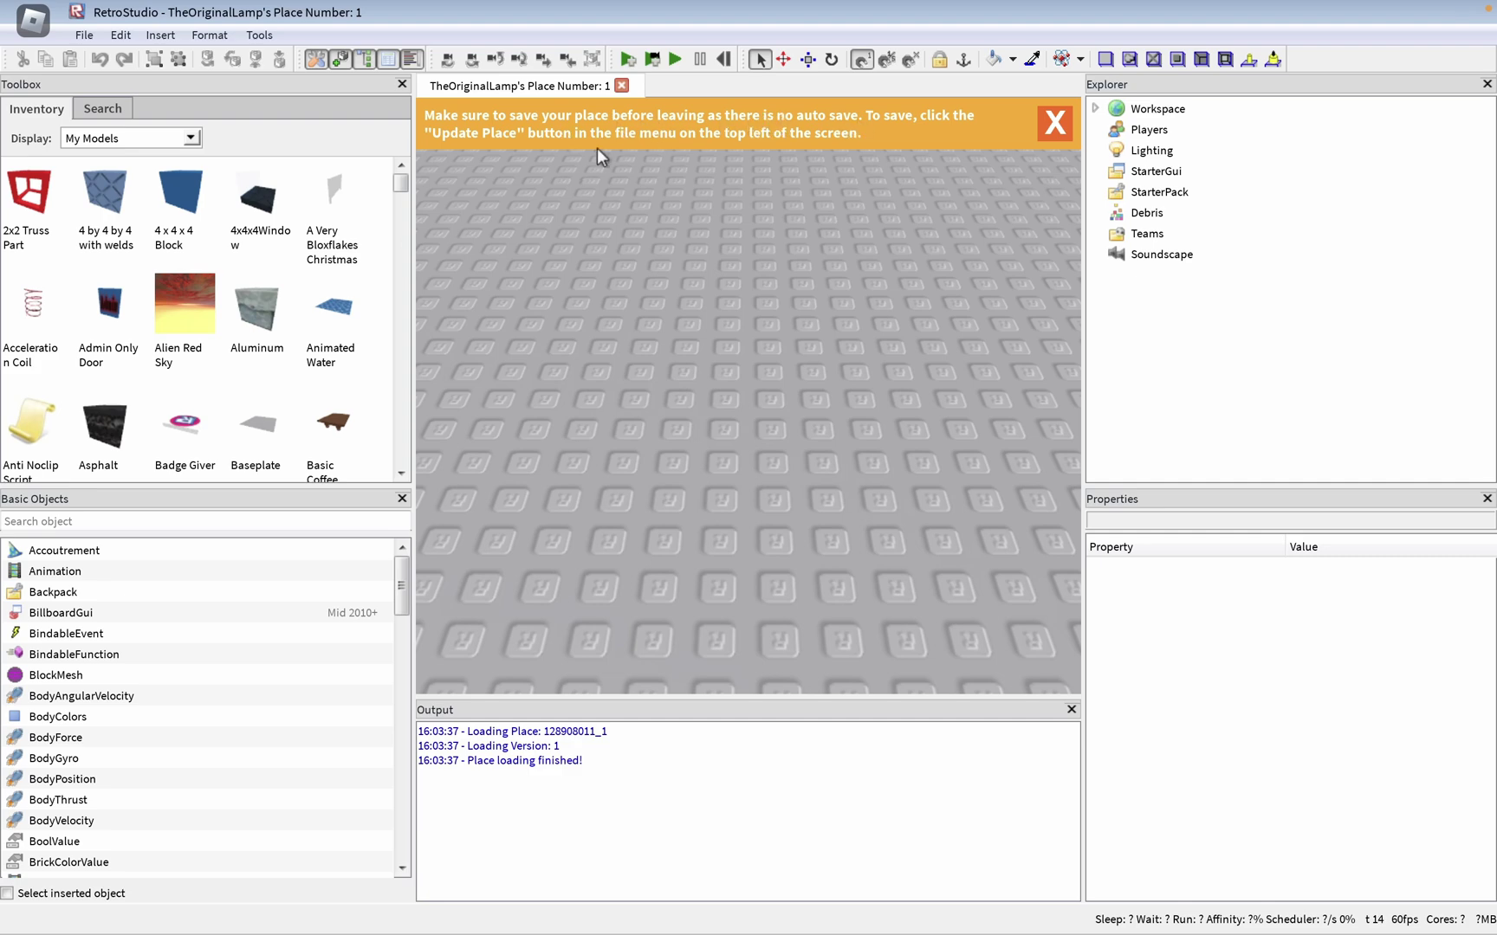
left_click(1057, 123)
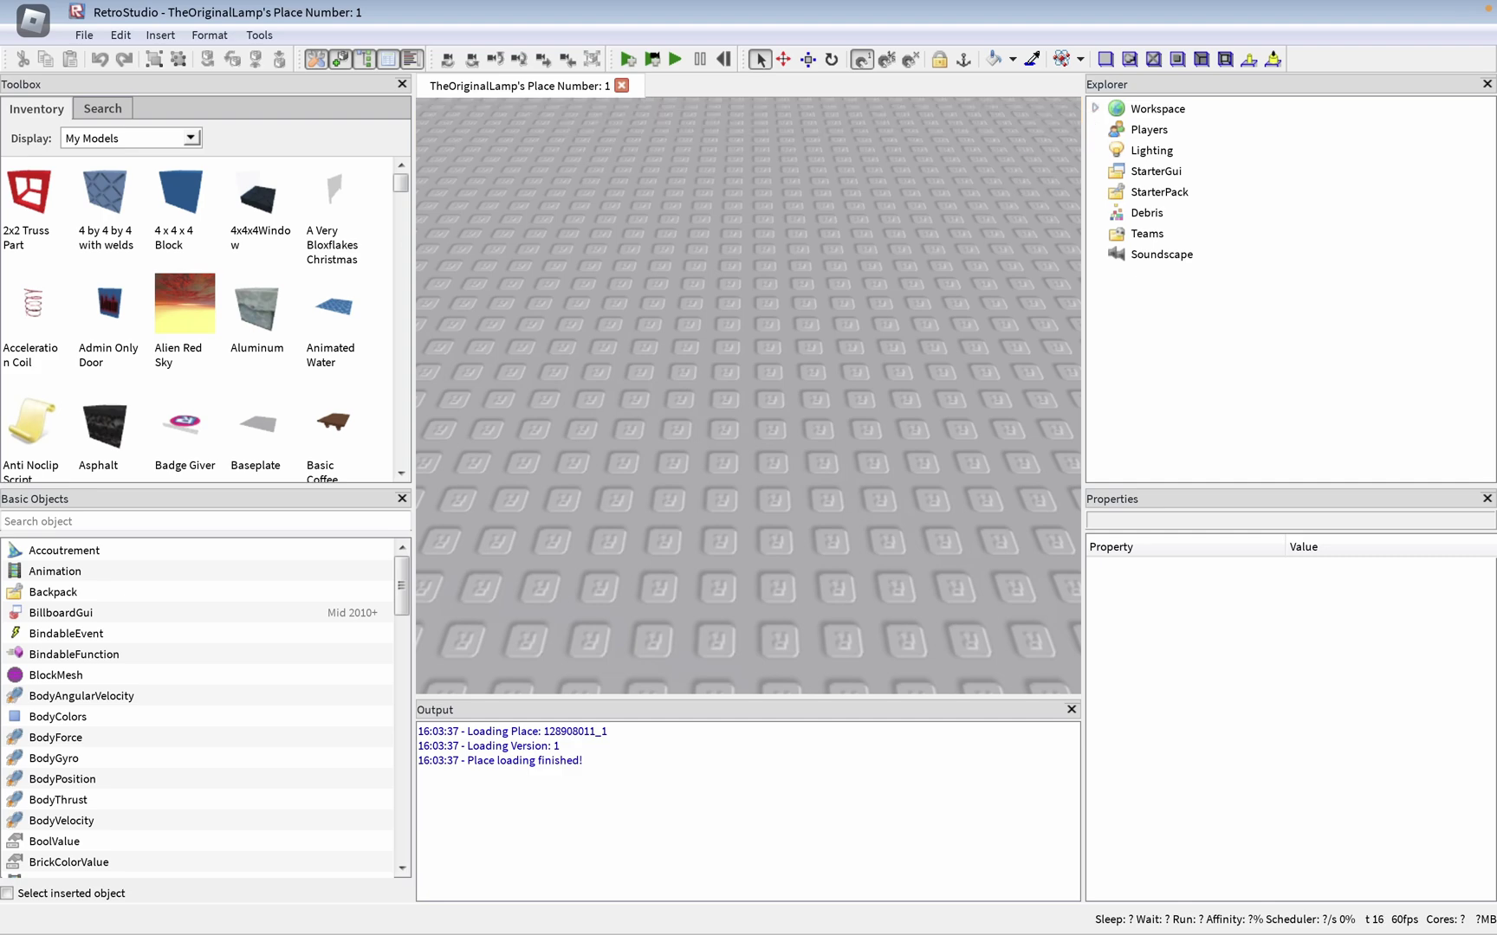
- Look around the empty baseplate from several distances and angles up to the horizon
key("s")
key("w")
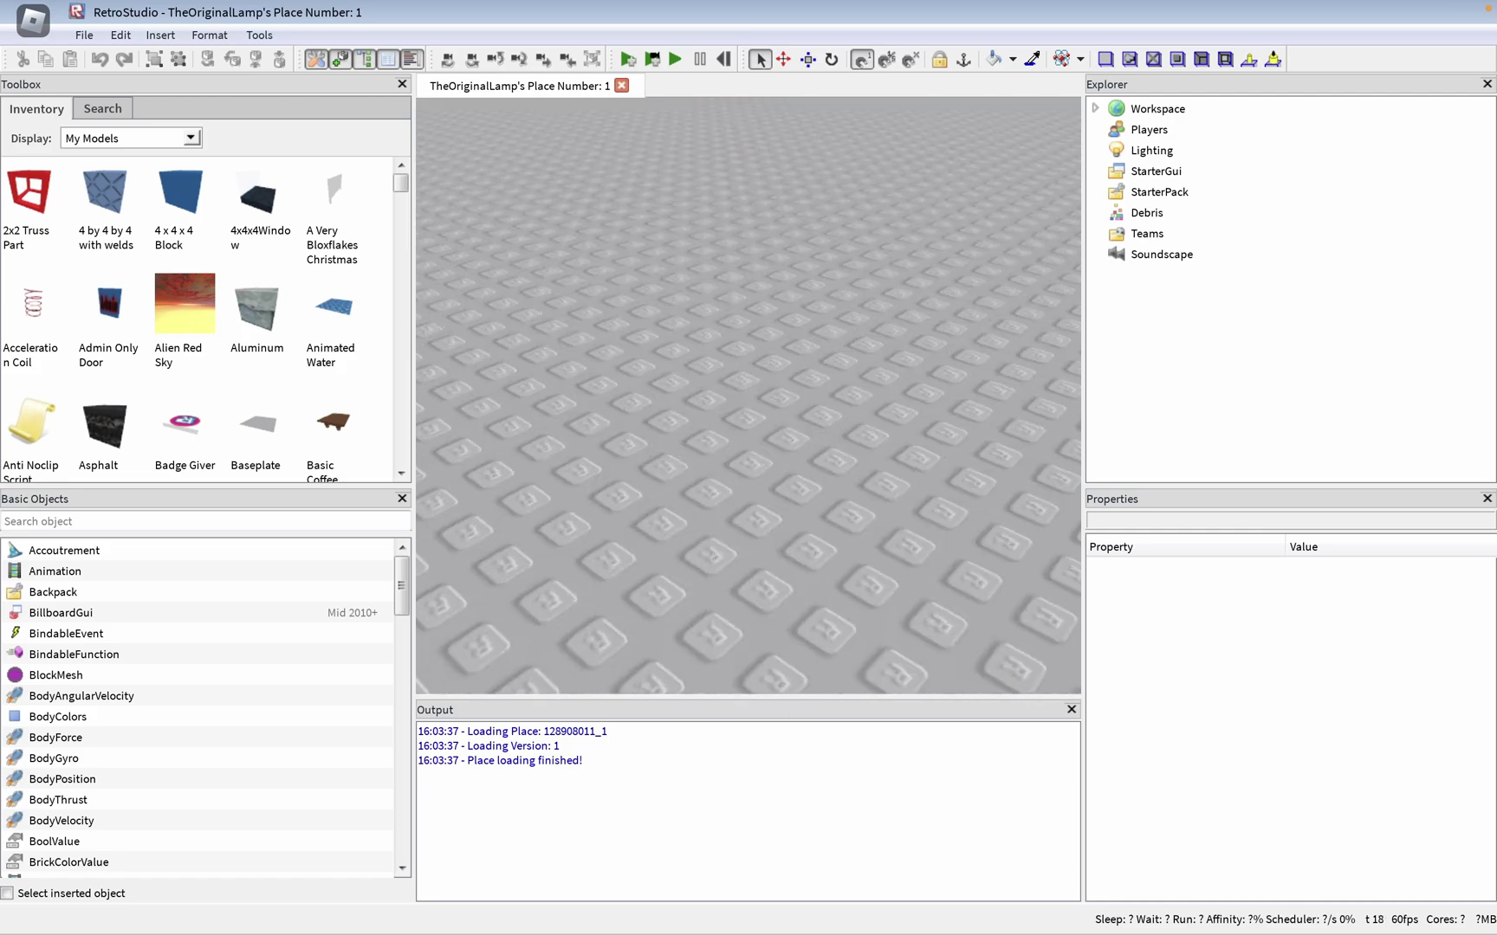
scroll(985, 227, "down", 10)
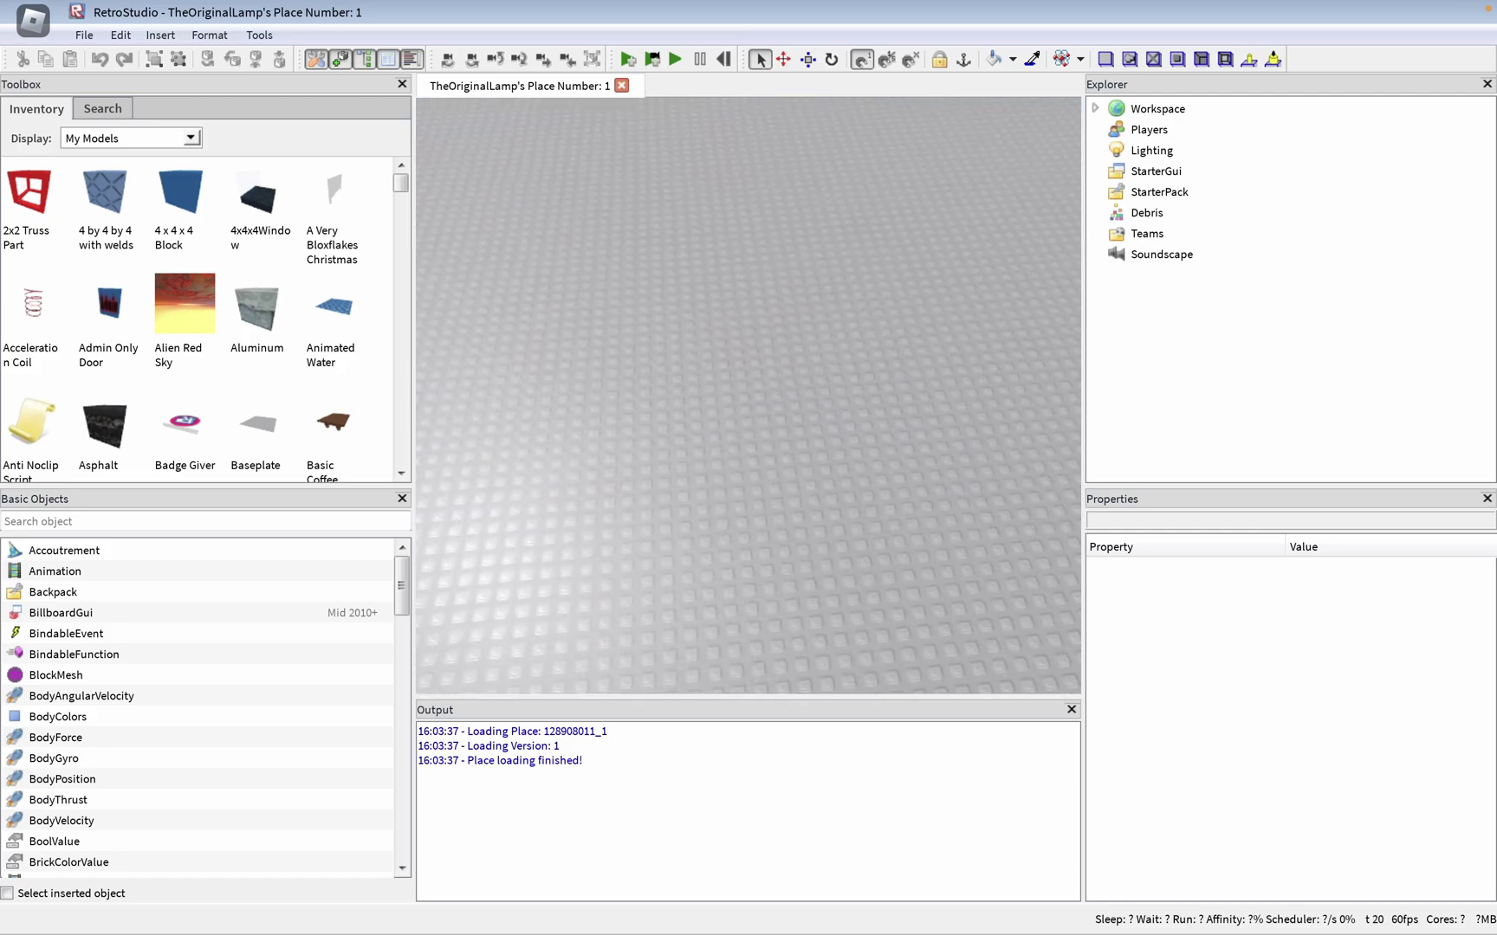
key("w")
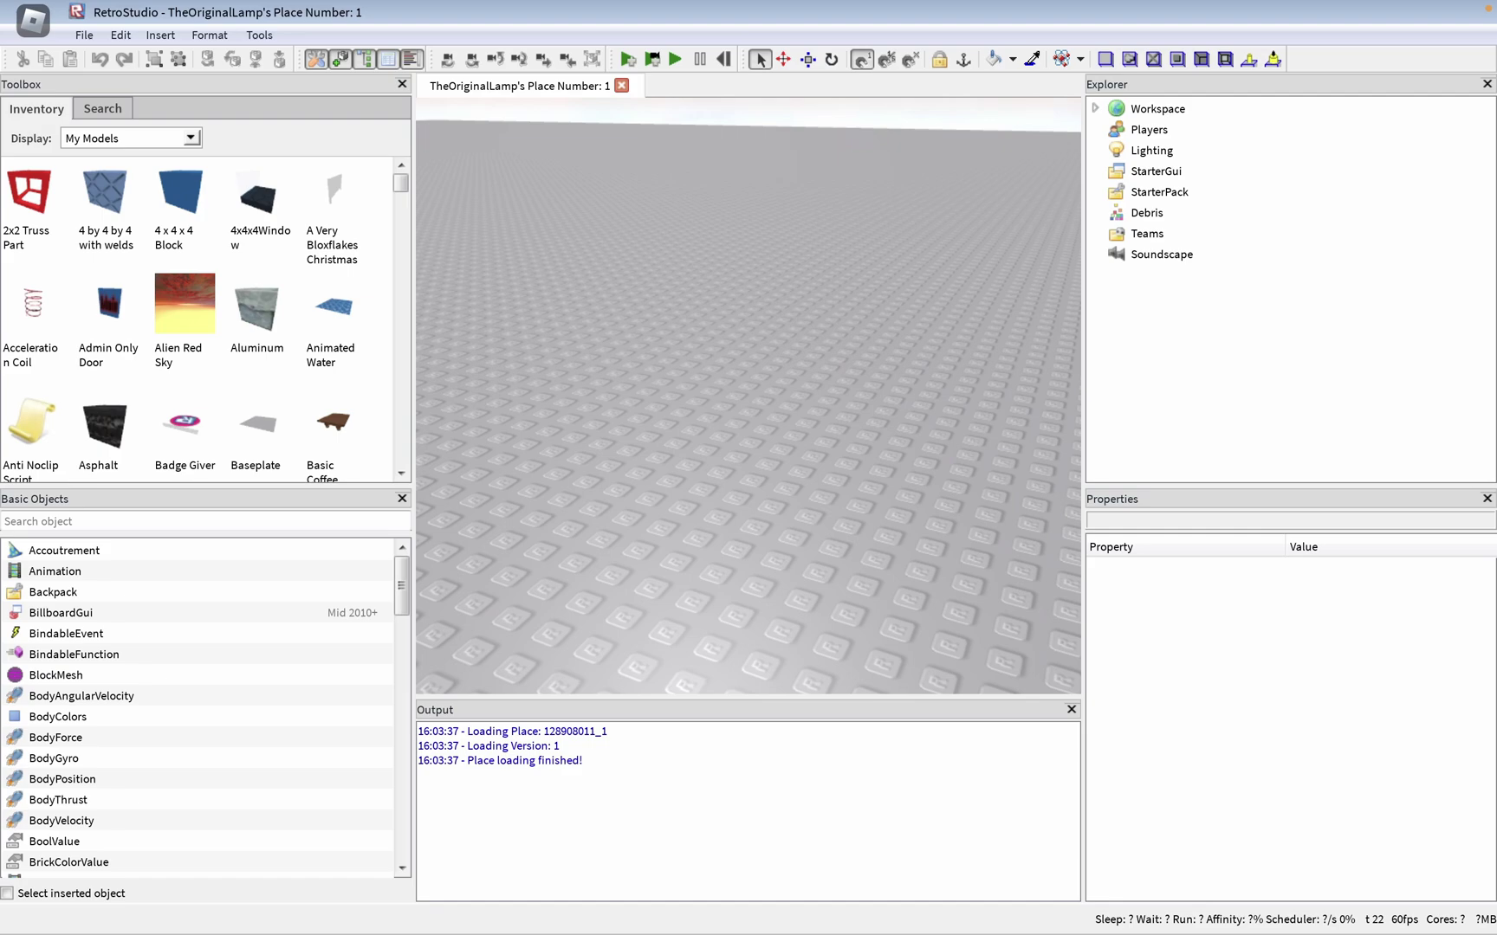
key("d")
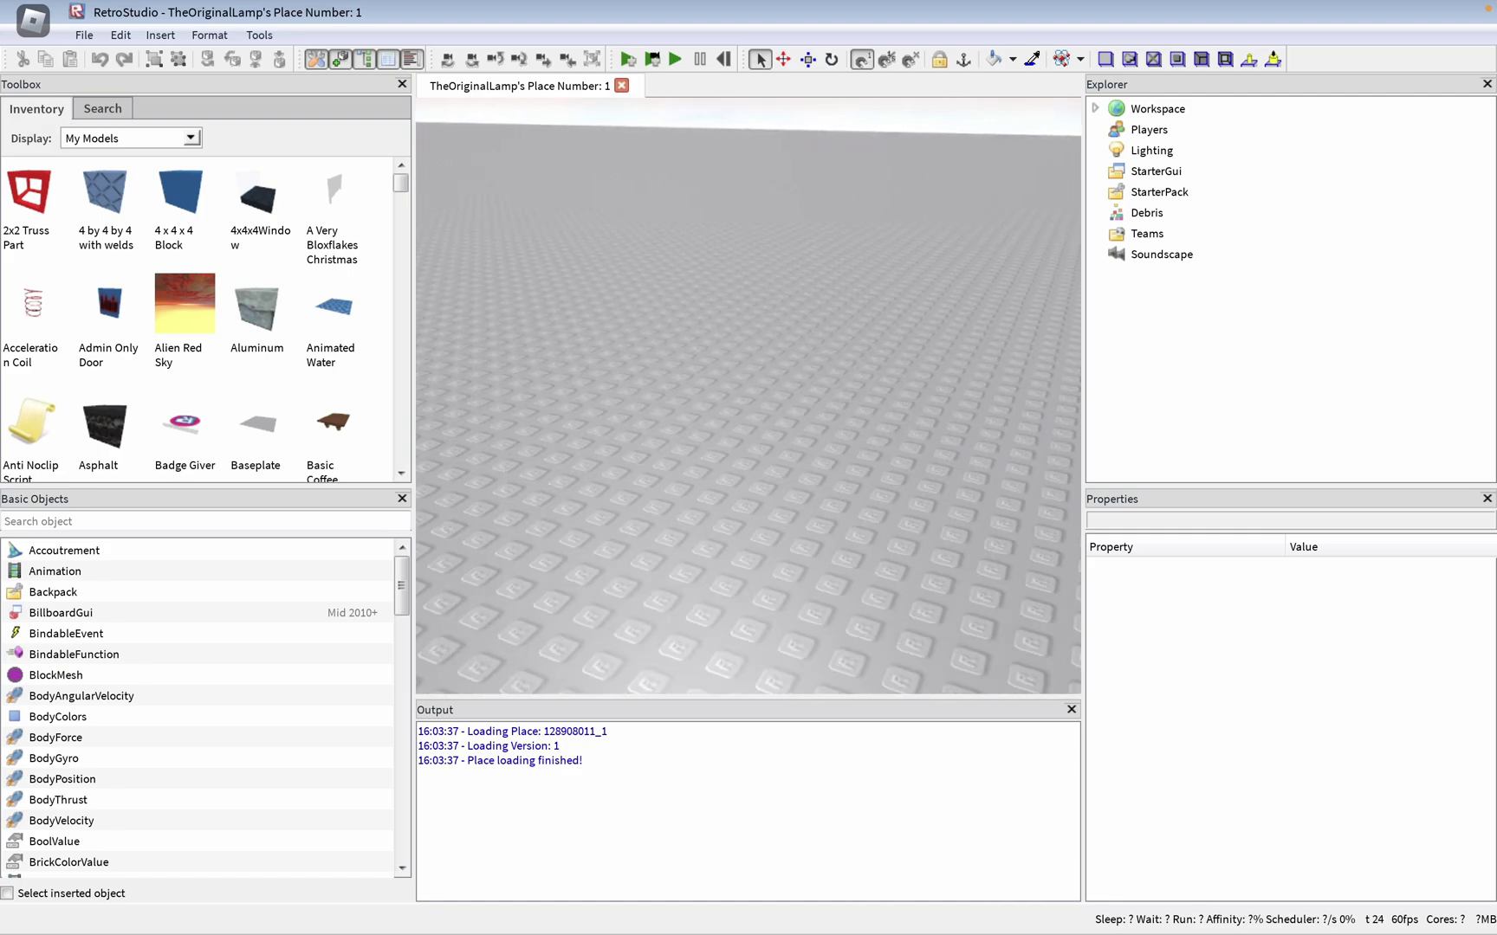
key("s")
key("w")
key("s")
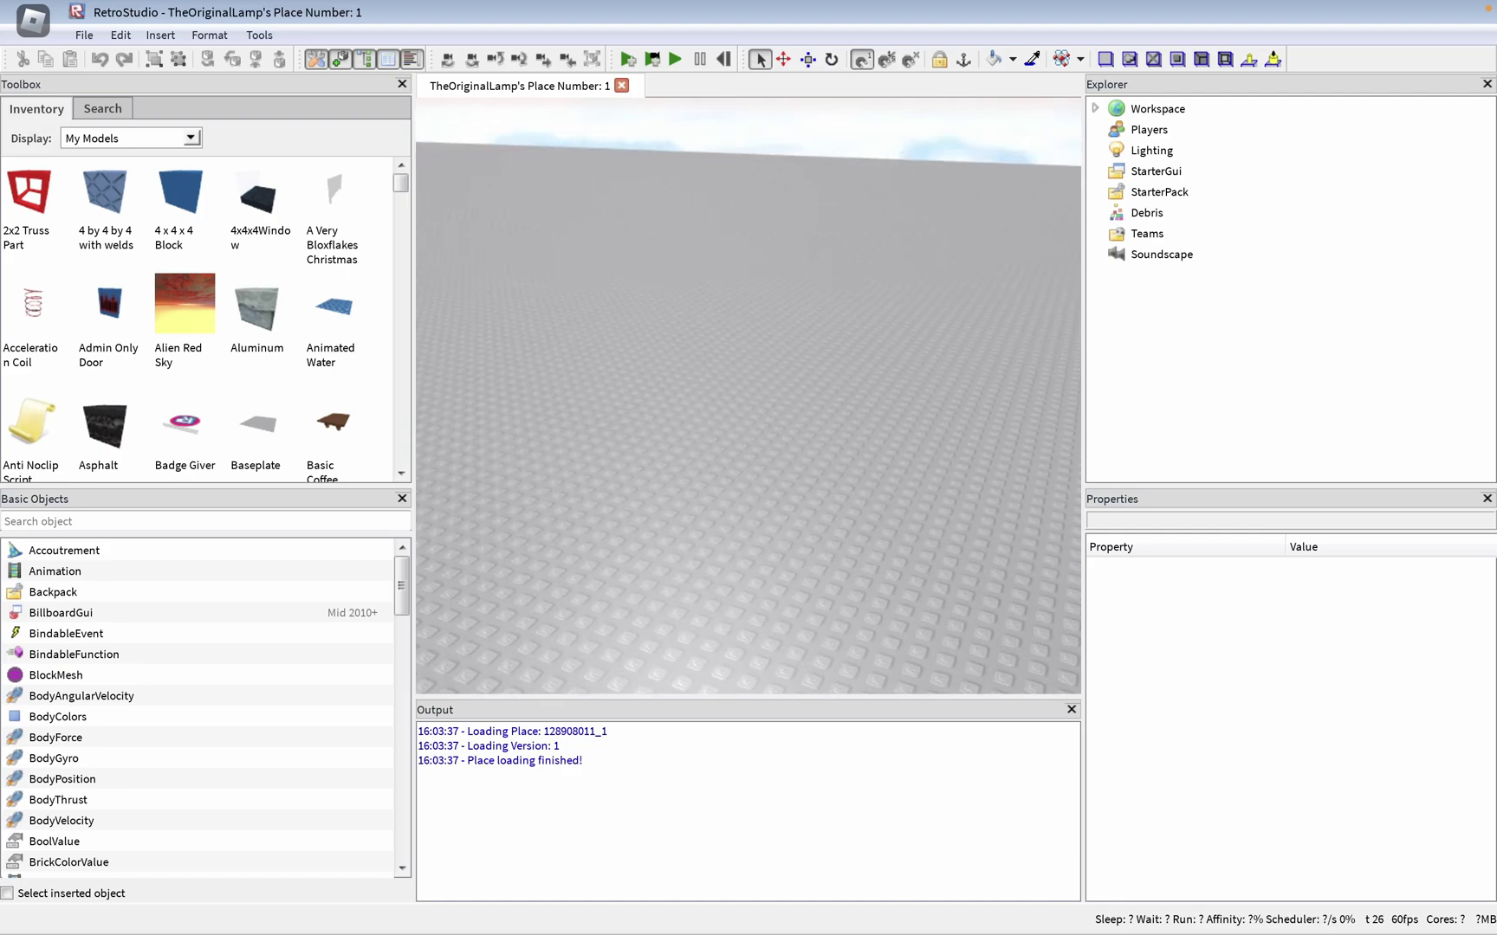
right_click(898, 290)
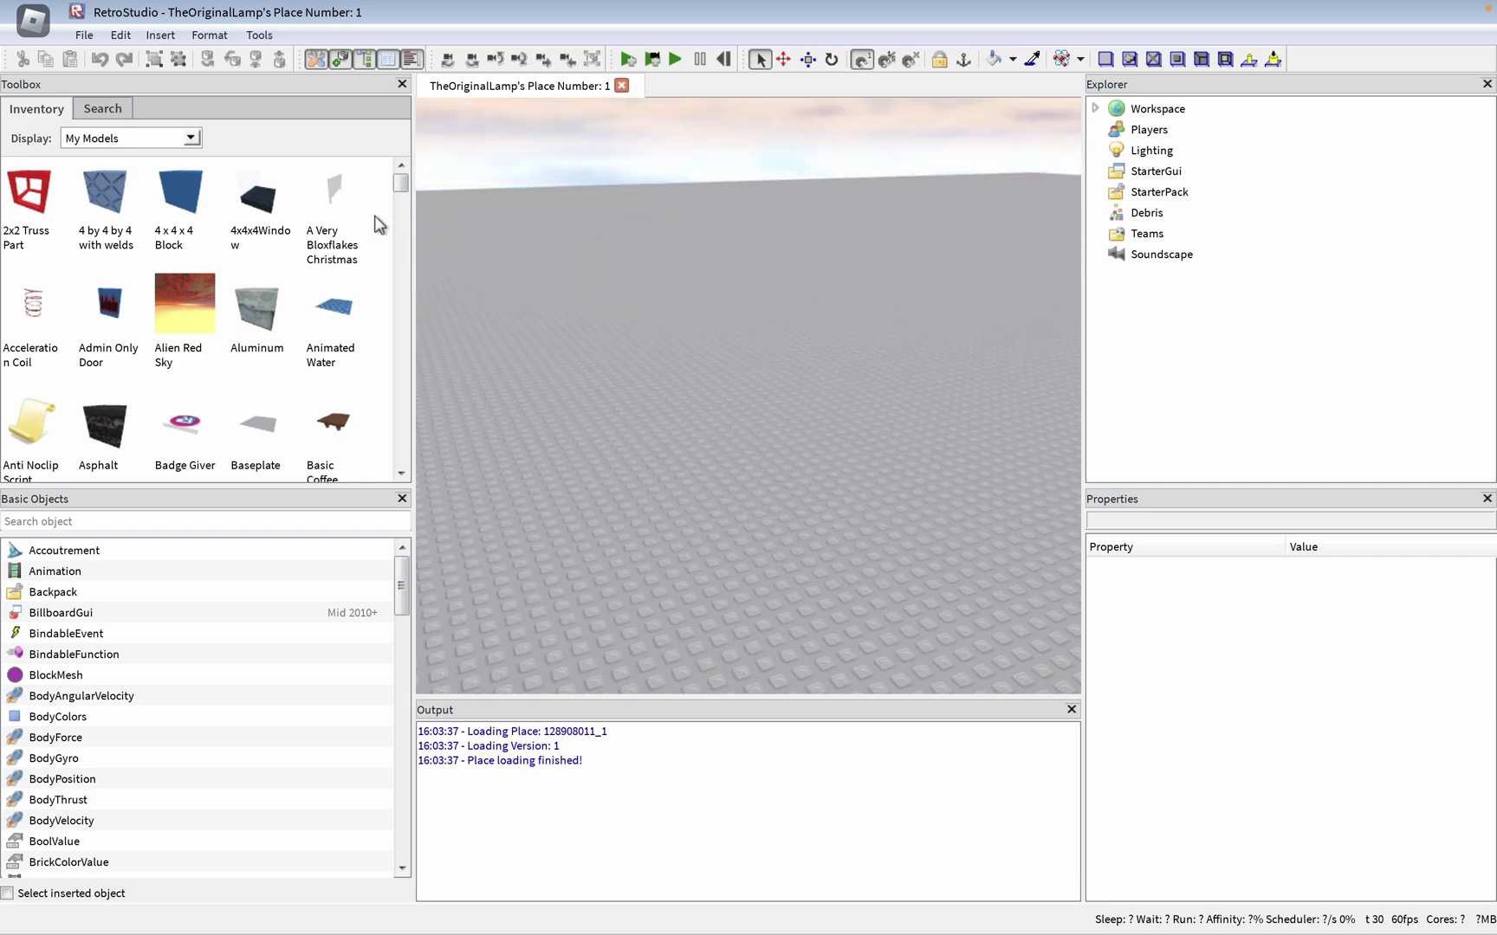
left_click(94, 39)
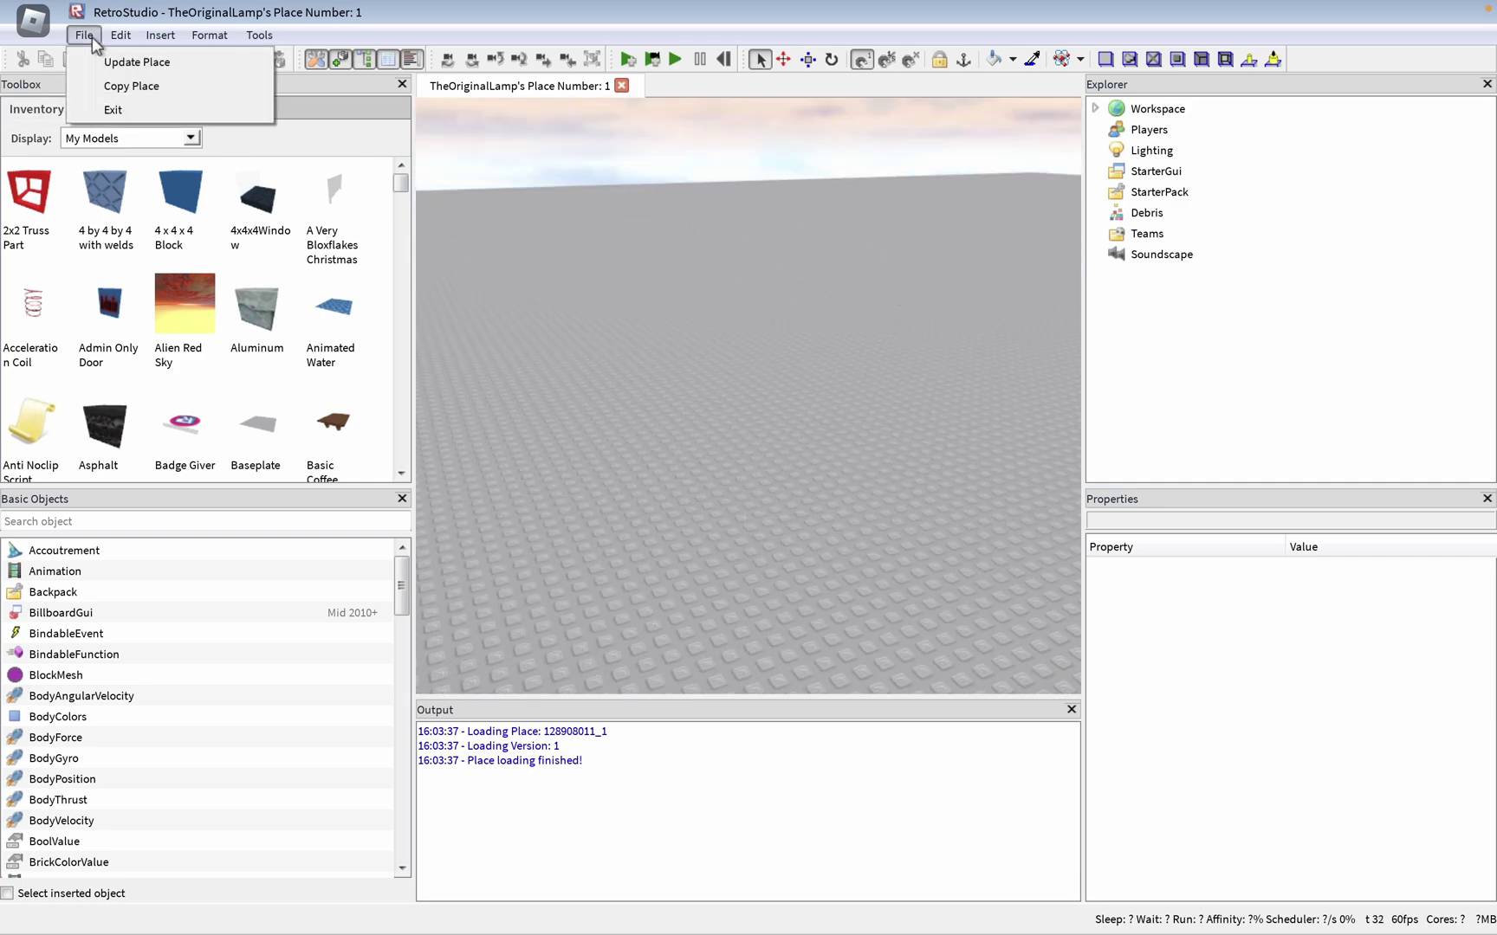
mouse_move(206, 36)
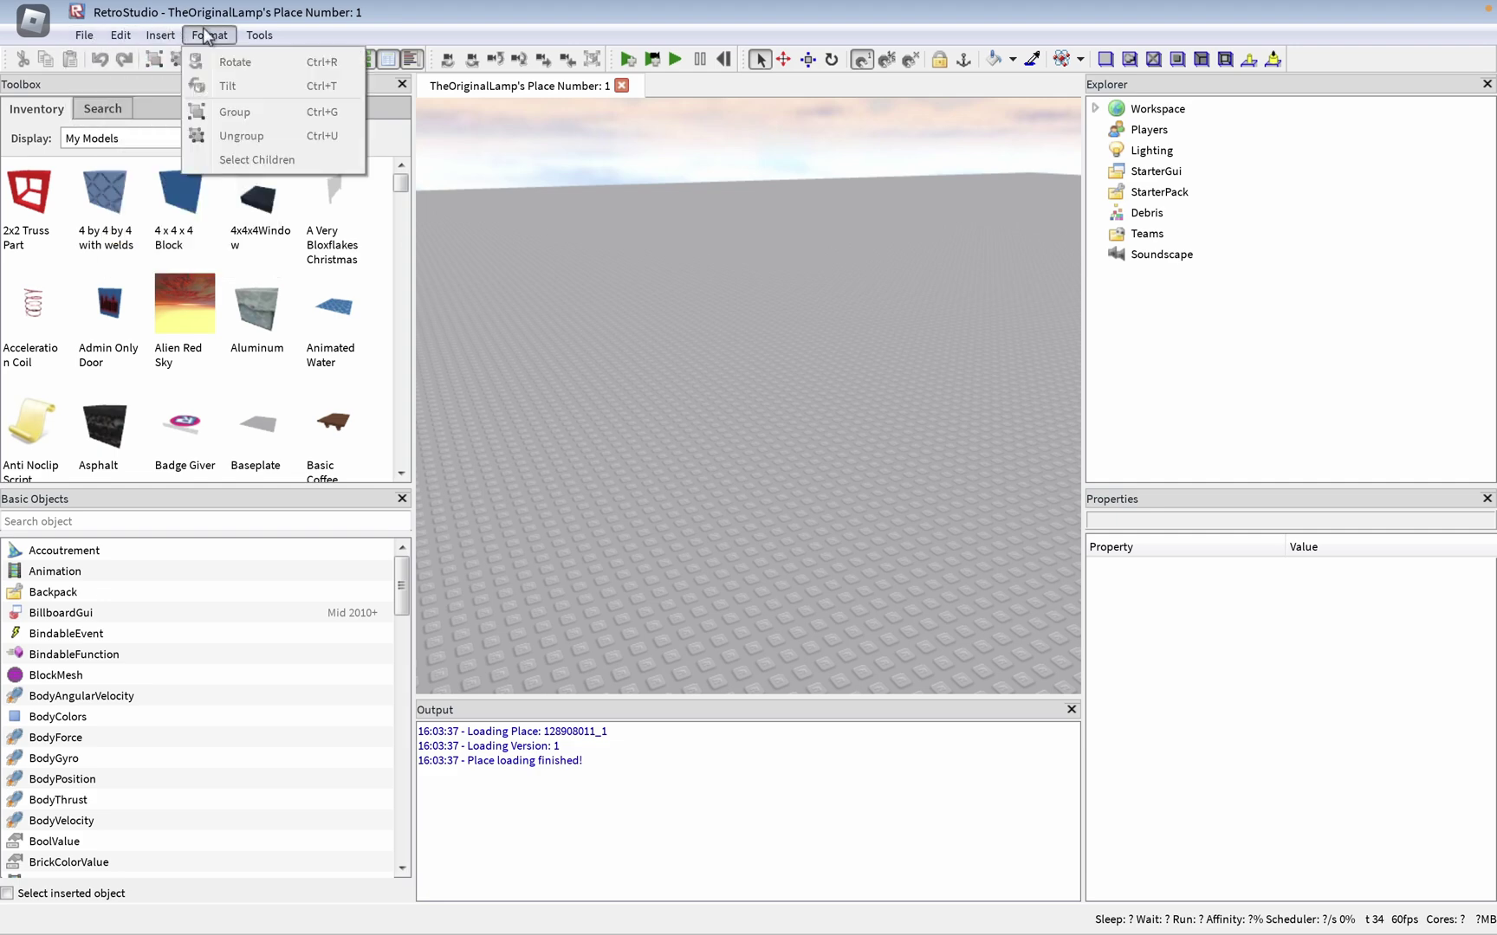
mouse_move(157, 39)
mouse_move(256, 34)
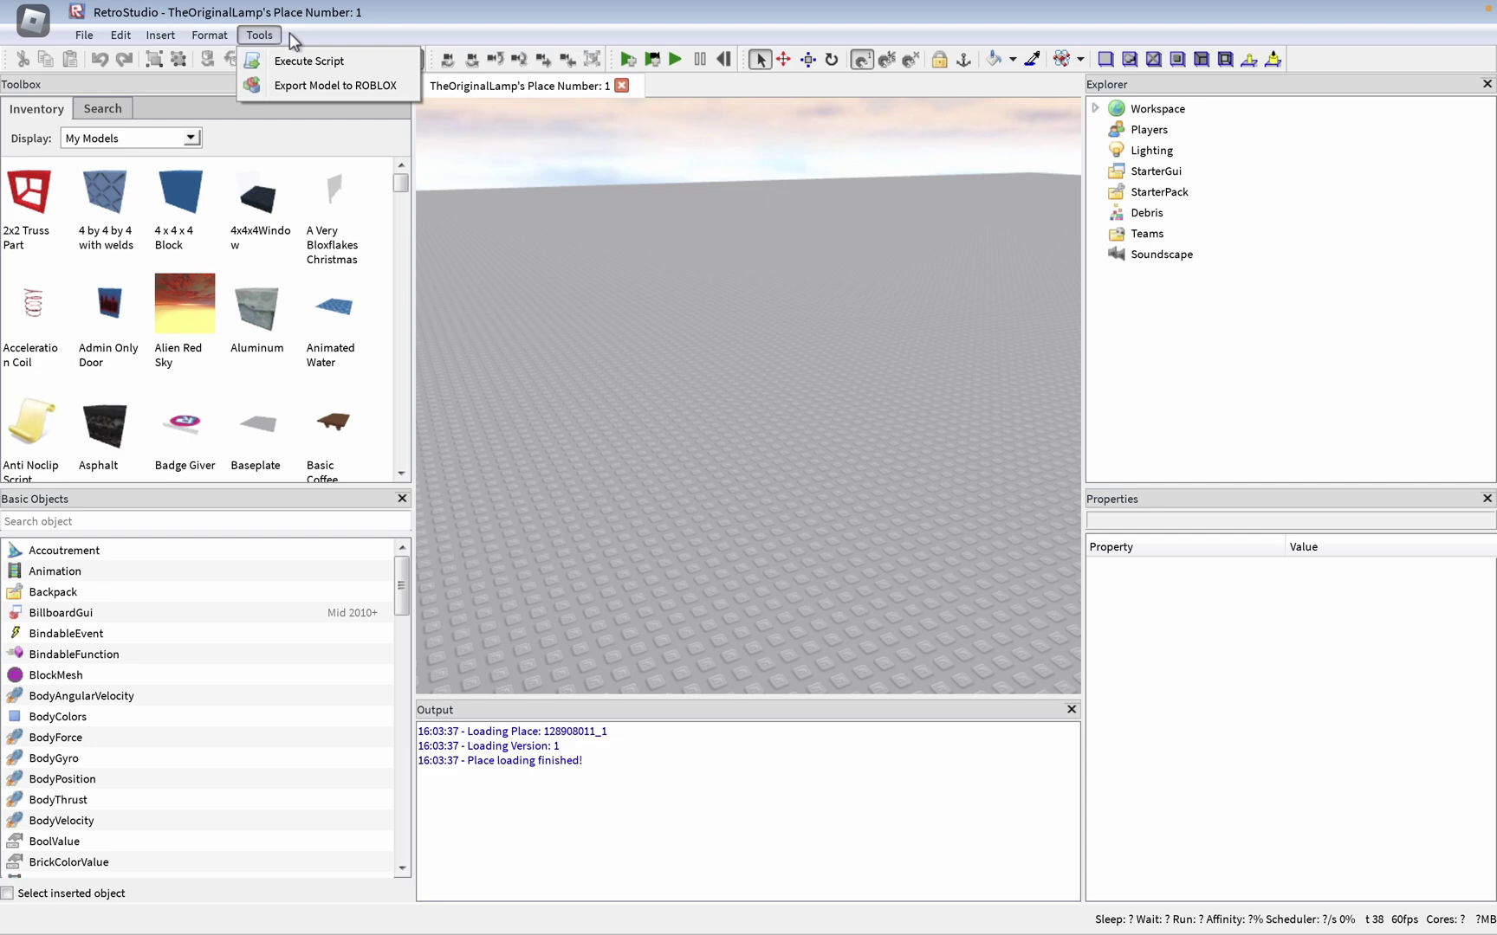
- Expand the Workspace in the Explorer and check which actions are offered for it
left_click(1117, 112)
double_click(1122, 111)
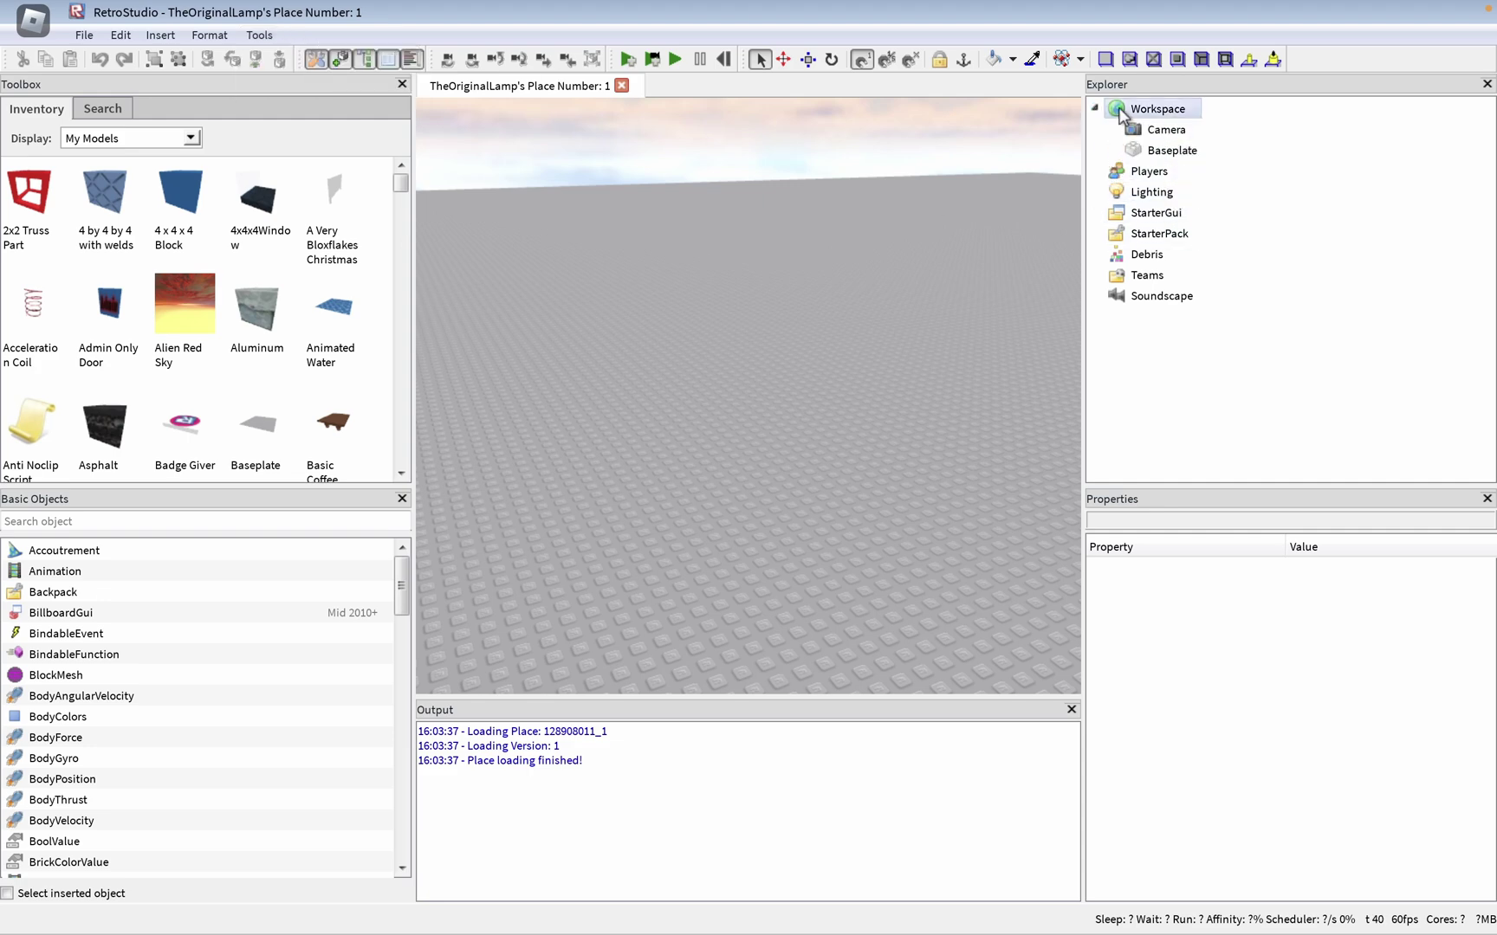
left_click(1176, 118)
right_click(1178, 119)
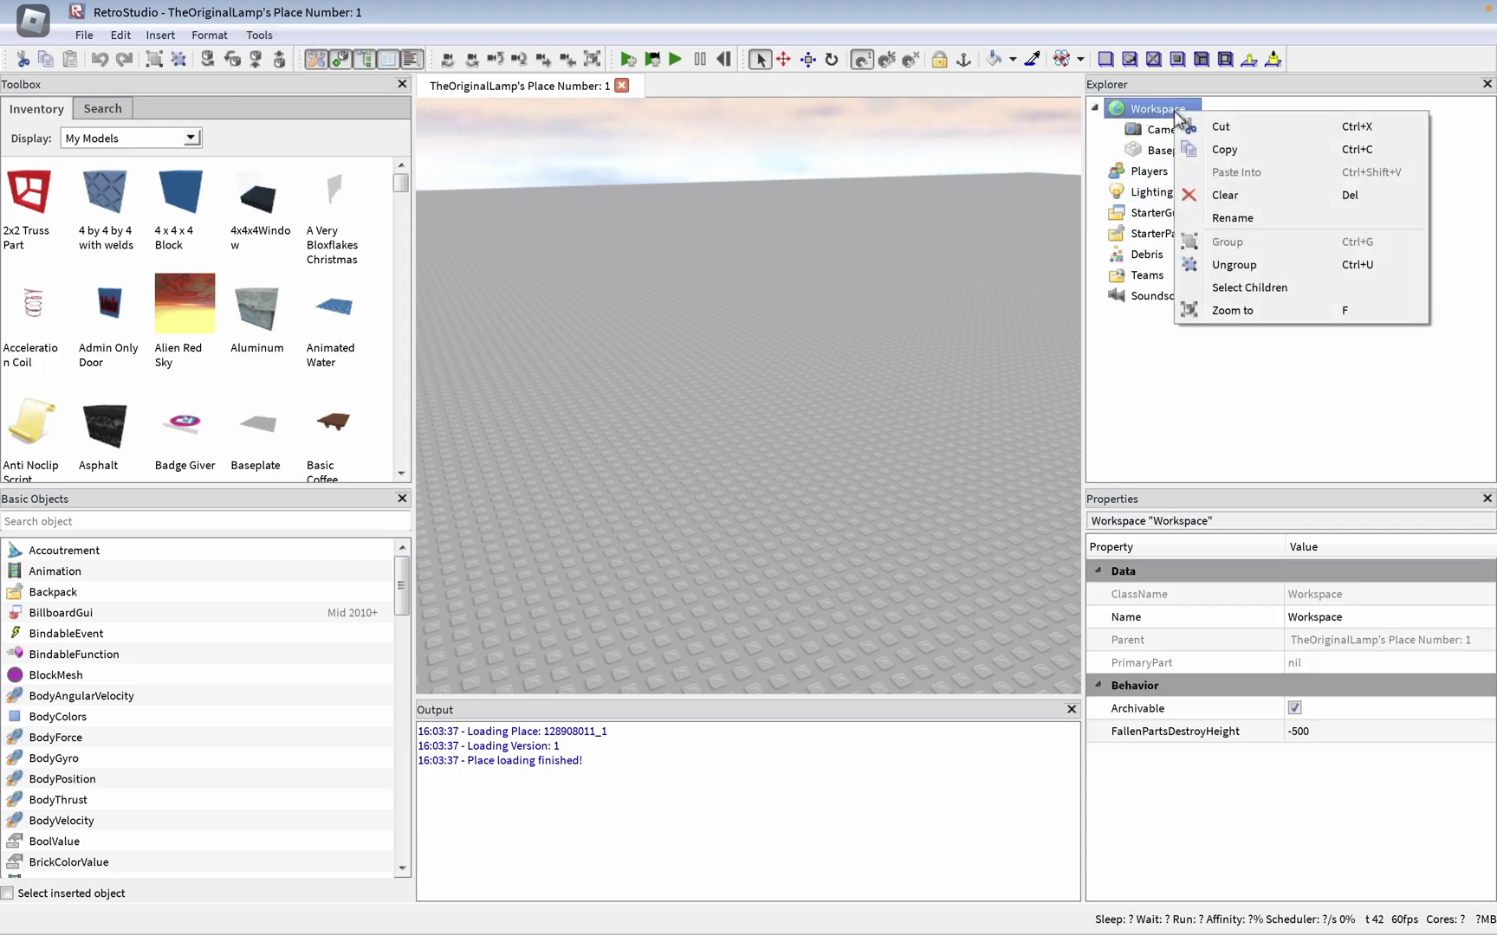
left_click(1169, 117)
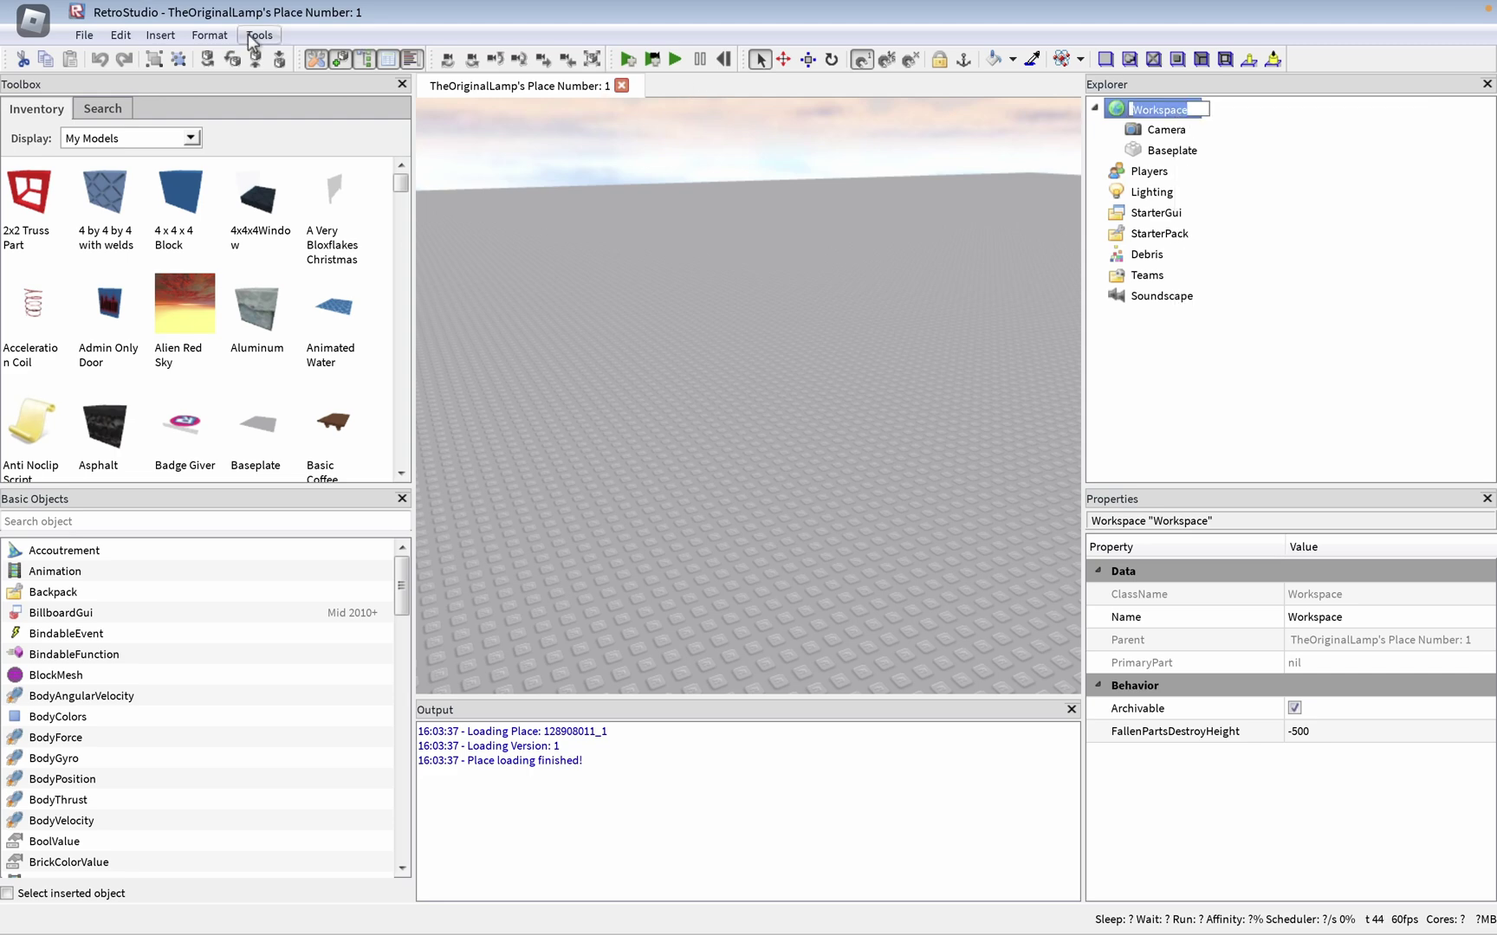
- Apply the Smooth surface to the top of the baseplate to remove its studs
left_click_drag(848, 331, 859, 308)
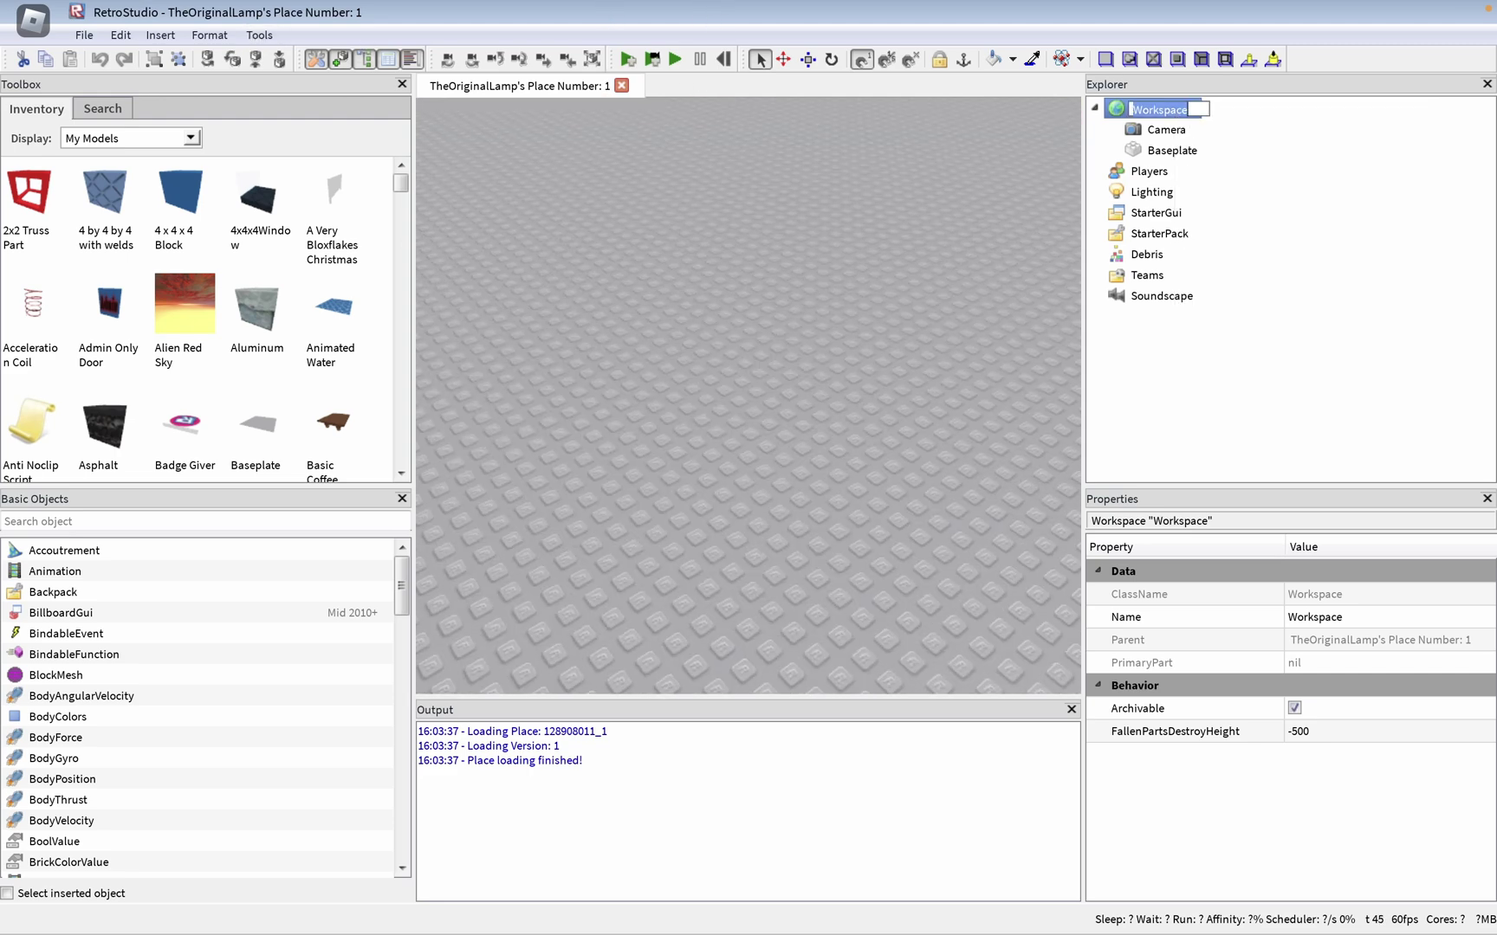
left_click(1105, 58)
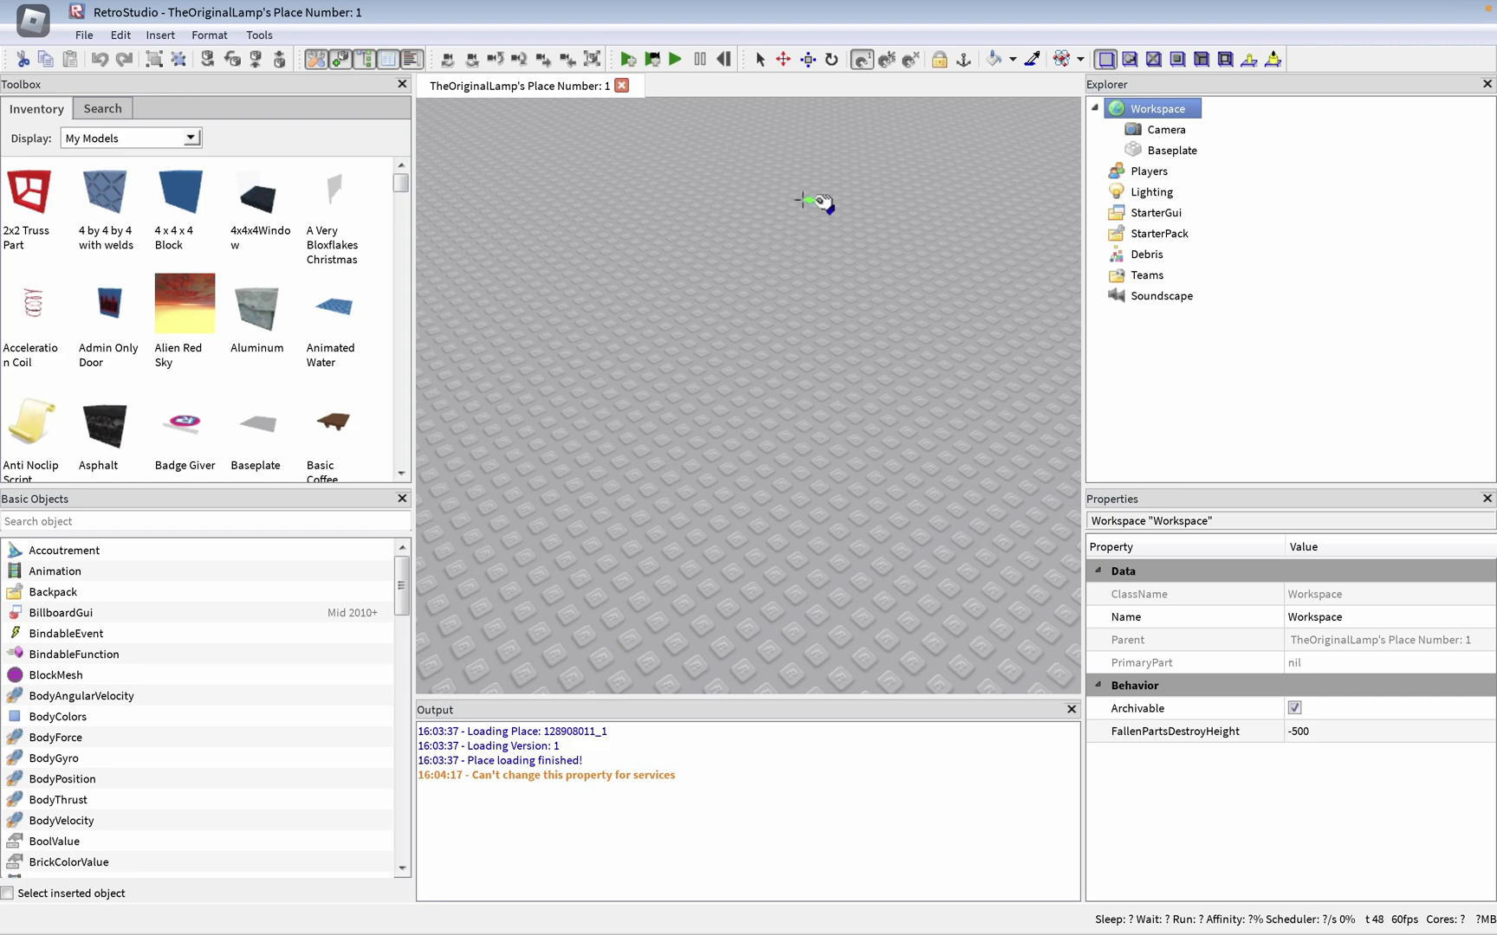
left_click(893, 276)
- Insert the "4 by 4 by 4 with welds" block from the inventory and apply the Smooth surface to its facing side
left_click(1141, 116)
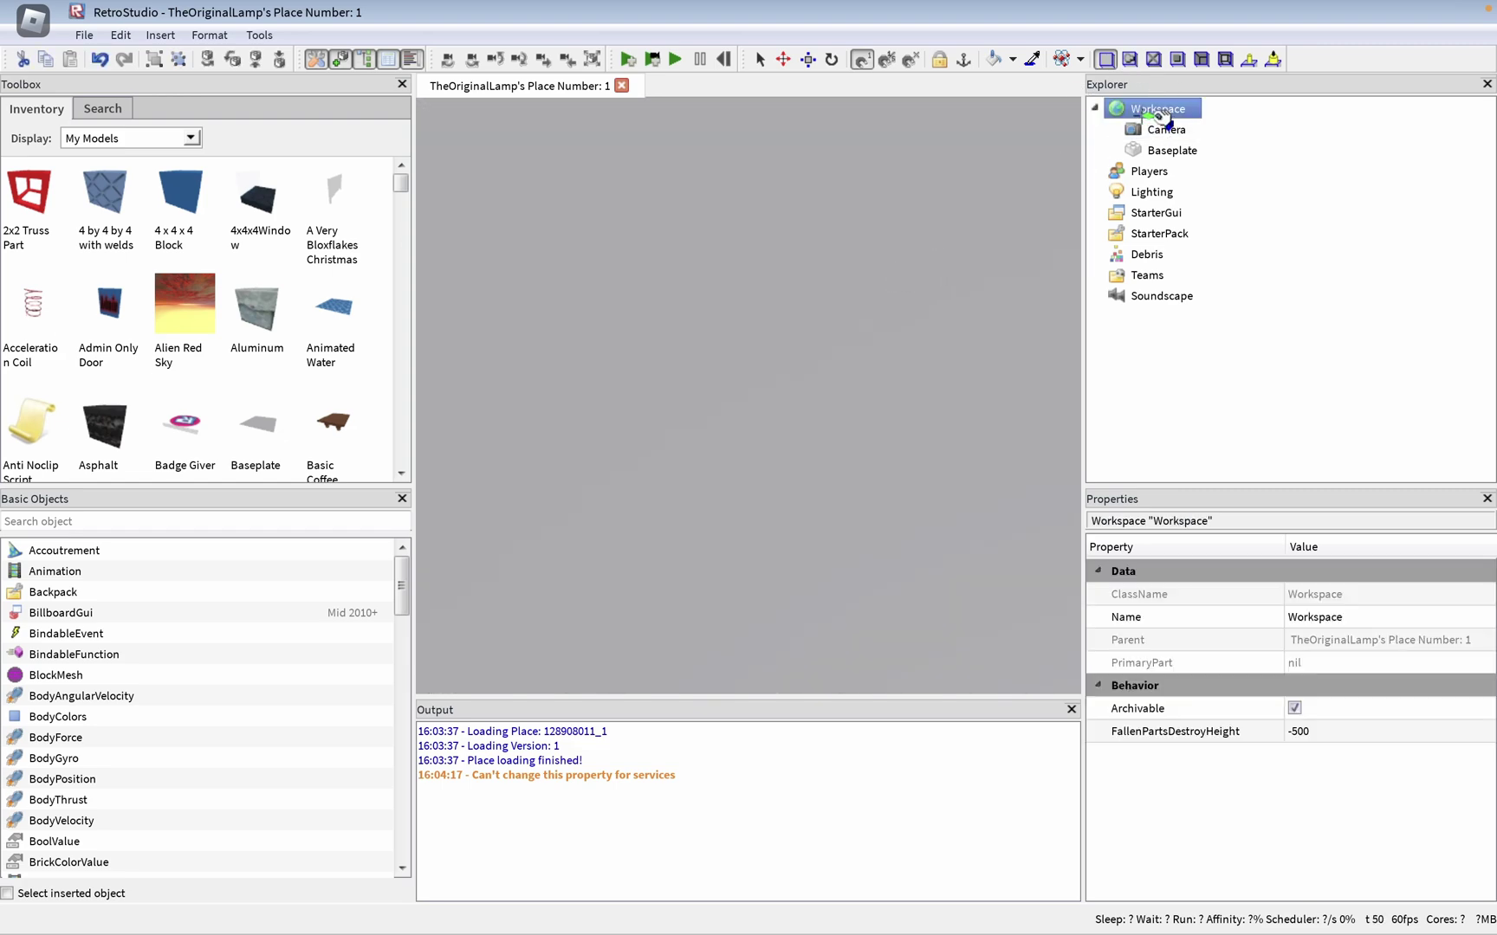
left_click_drag(820, 306, 820, 260)
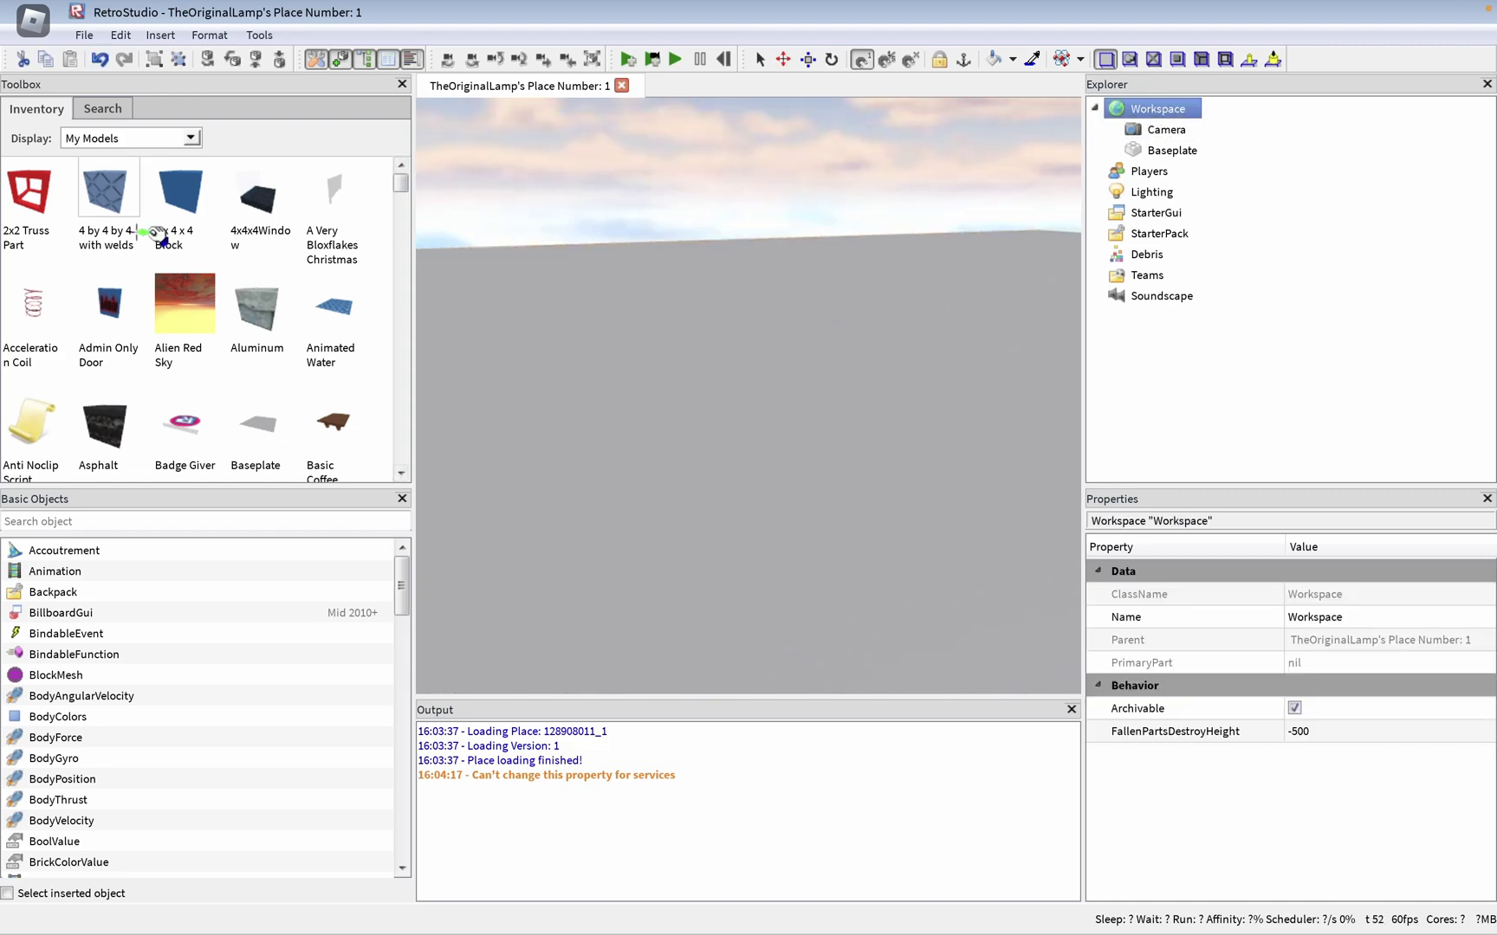
left_click(105, 209)
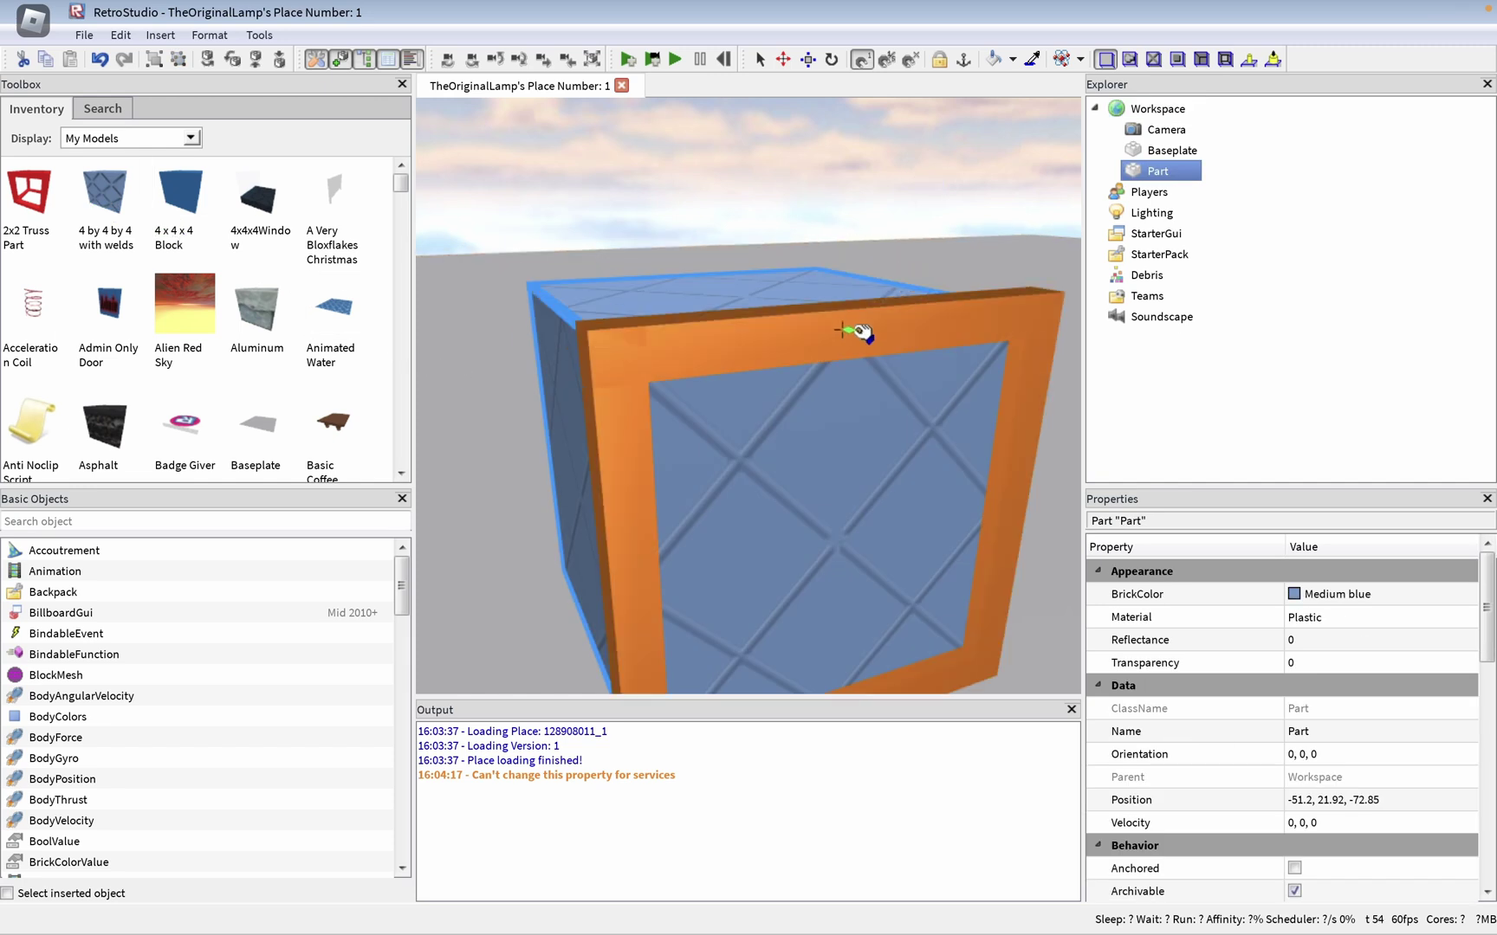
left_click(837, 340)
- Move the floating block down onto the baseplate, to position -29, 2.6, -54
left_click_drag(844, 280, 862, 191)
key("s")
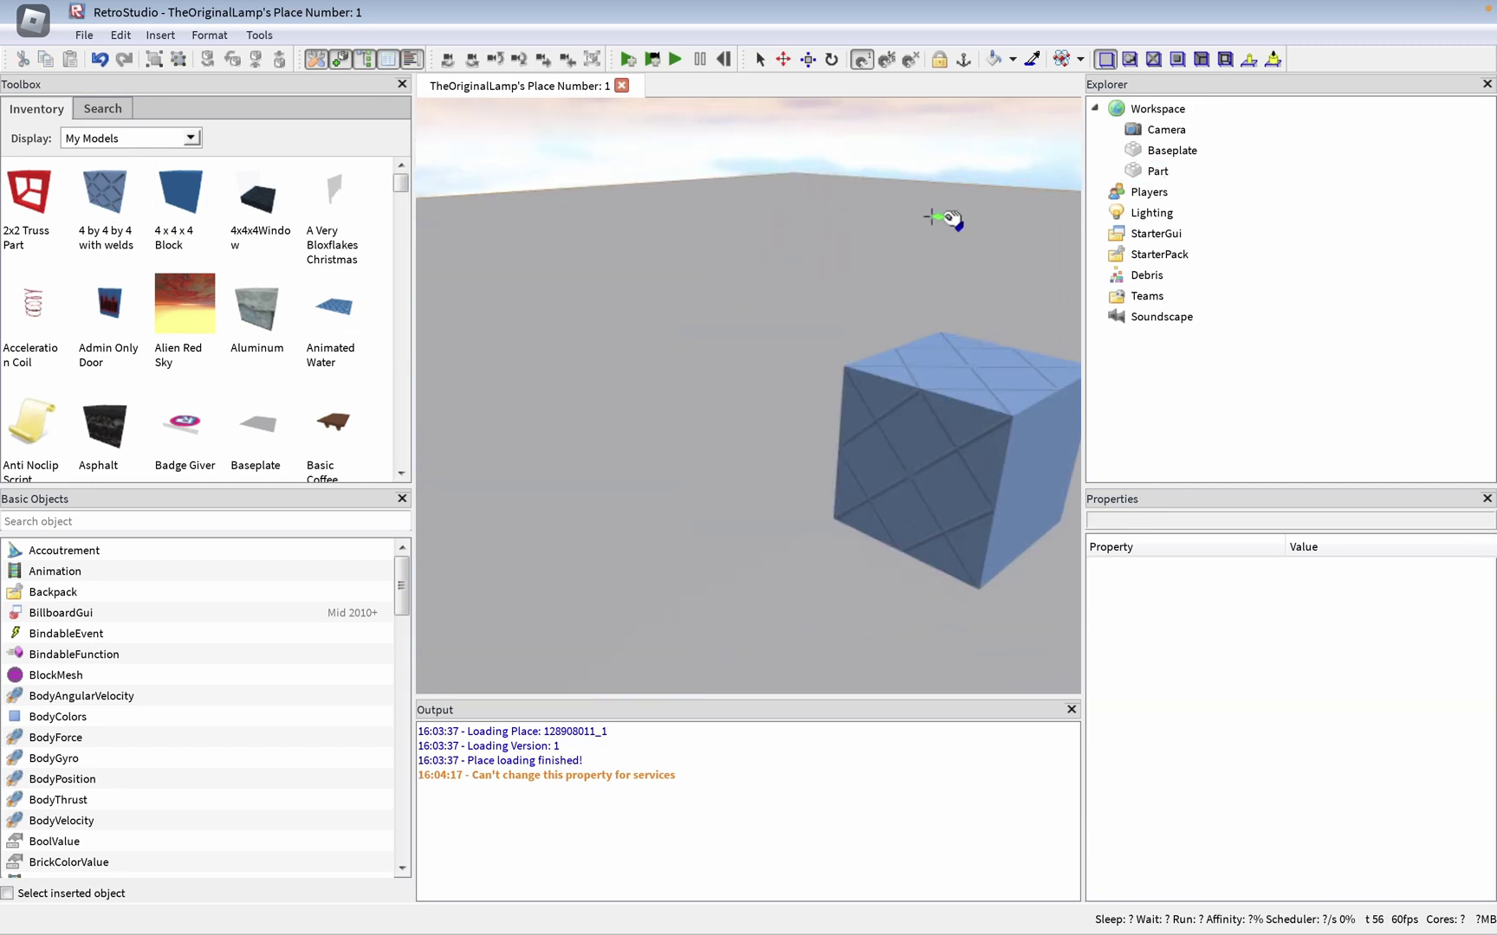
key("d")
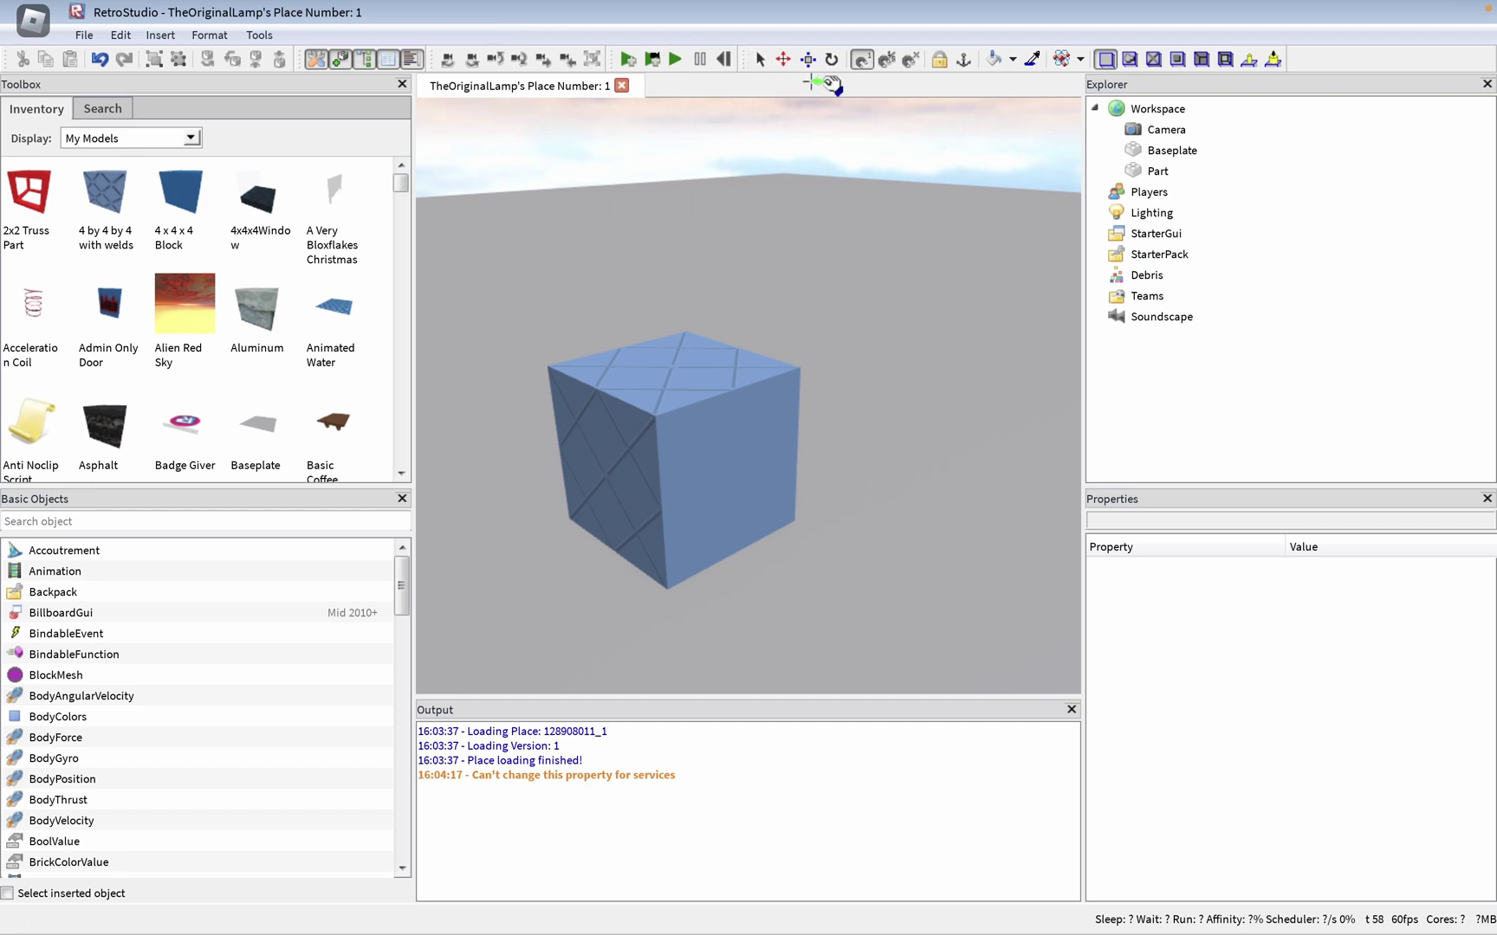
left_click(703, 402)
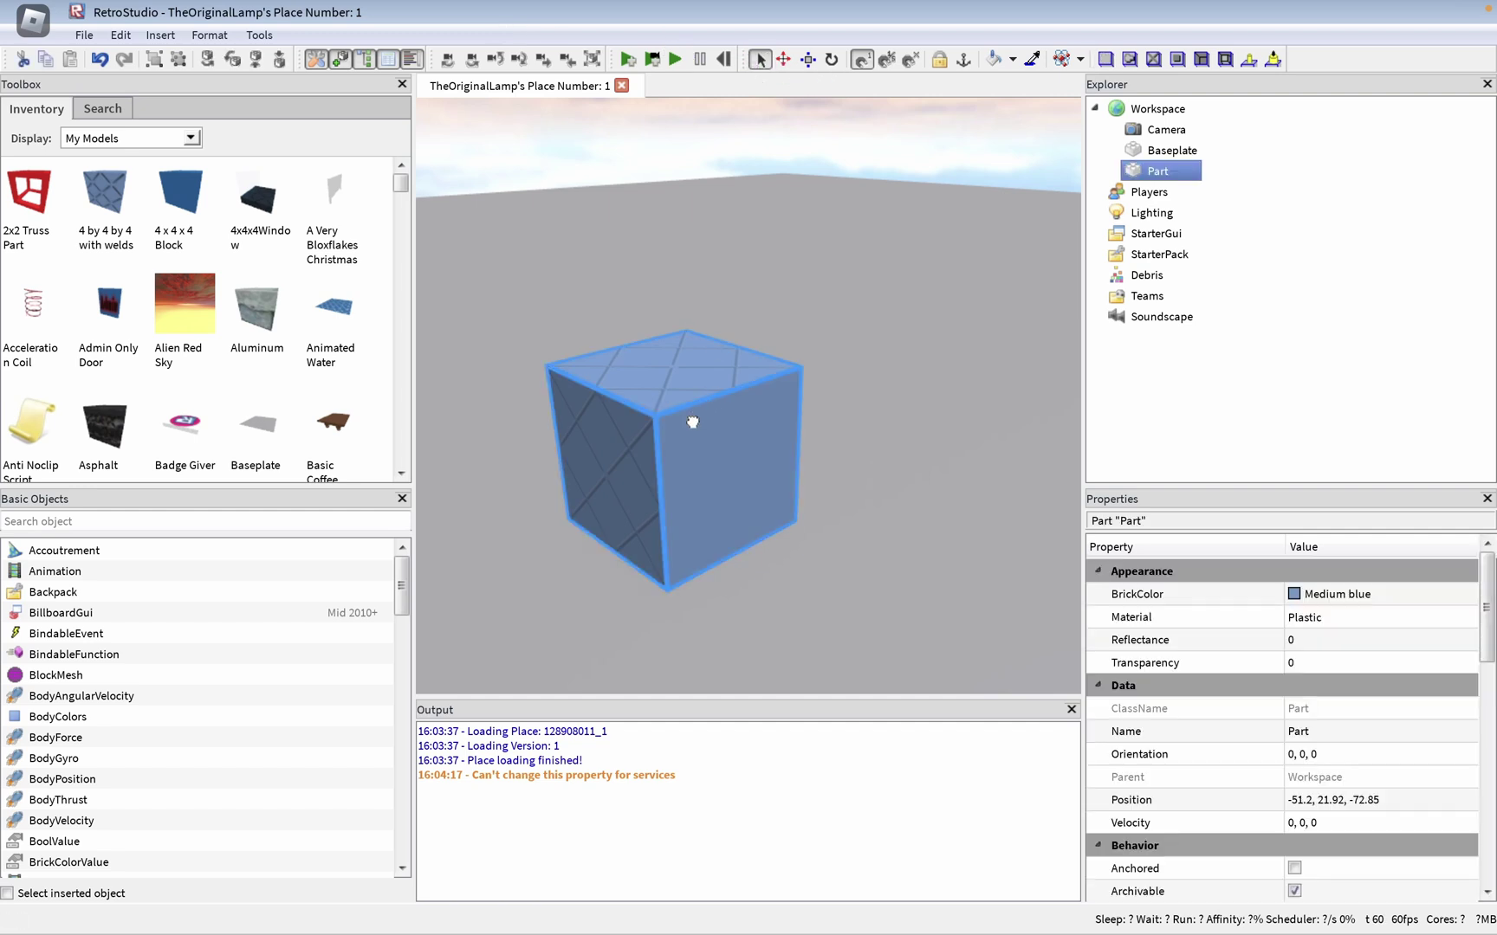
left_click_drag(692, 422, 712, 507)
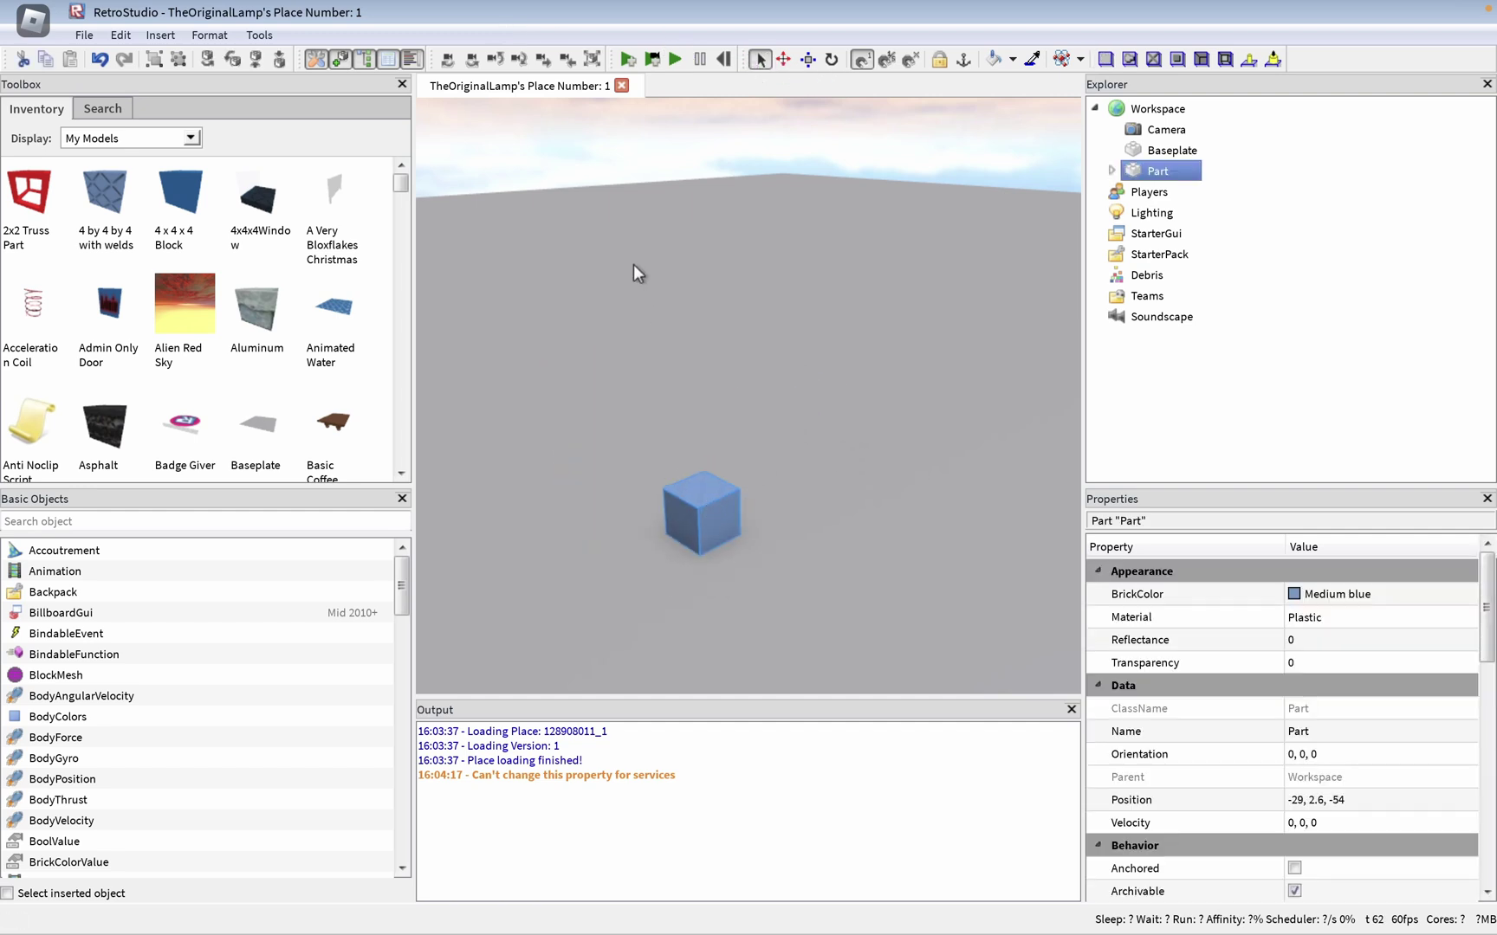
scroll(588, 237, "up", 3)
left_click_drag(589, 237, 631, 217)
key("w")
key("d")
key("a")
mouse_move(912, 245)
left_mouse_down()
mouse_move(912, 309)
mouse_move(912, 244)
left_mouse_up()
- Set the block's material to CorrodedMetal
left_click(1325, 617)
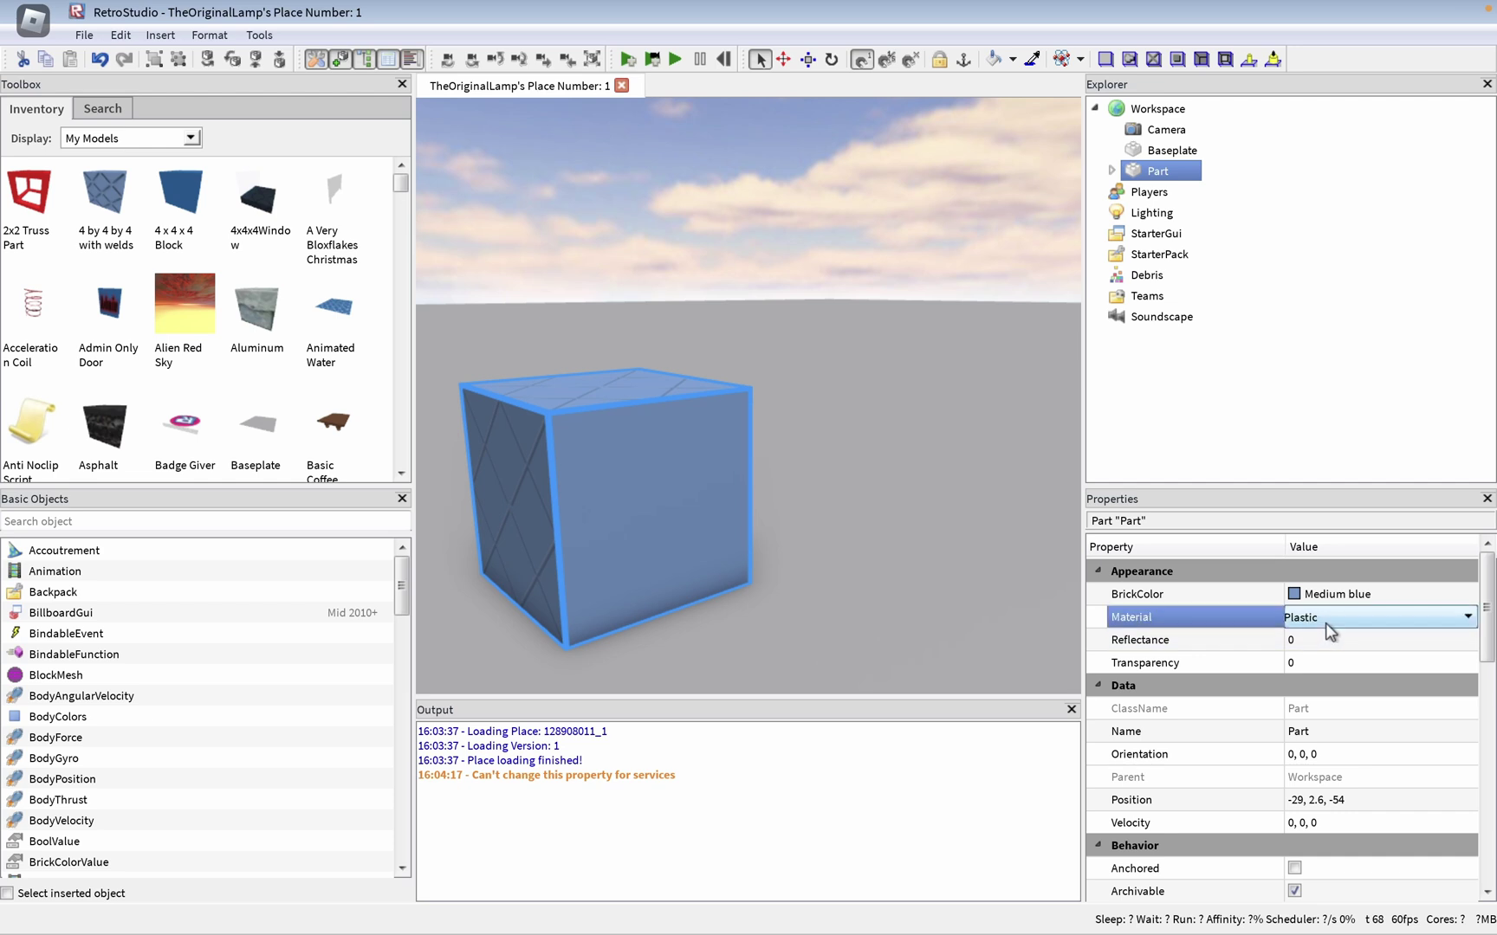
left_click(1326, 618)
left_click(1331, 679)
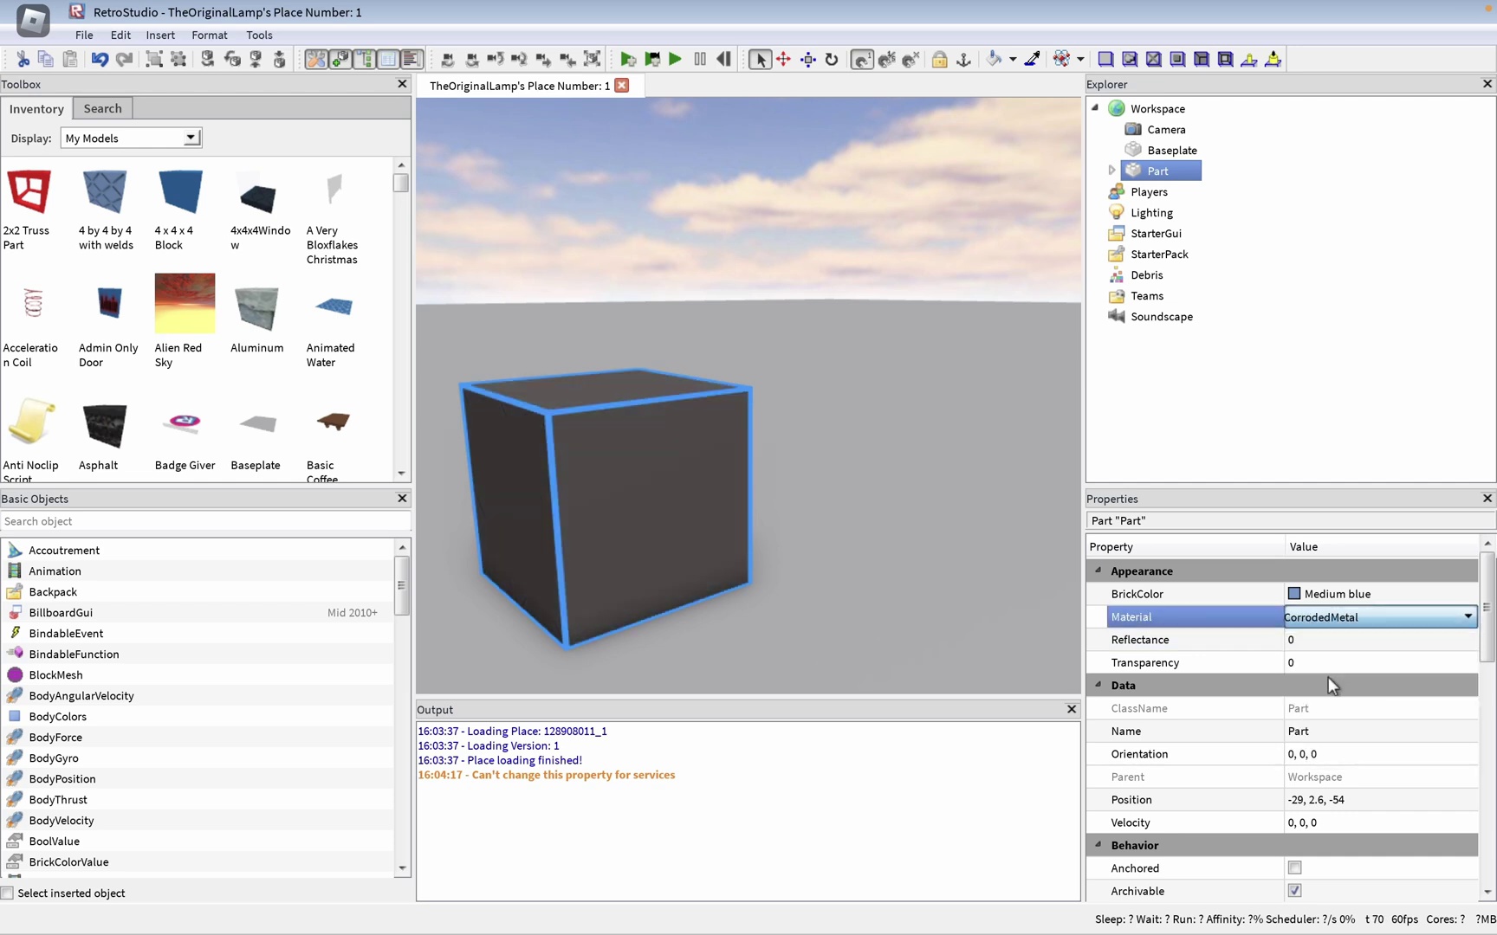
- Set the block's material to Grass and its BrickColor to Light blue
left_click(1334, 620)
left_click(1346, 745)
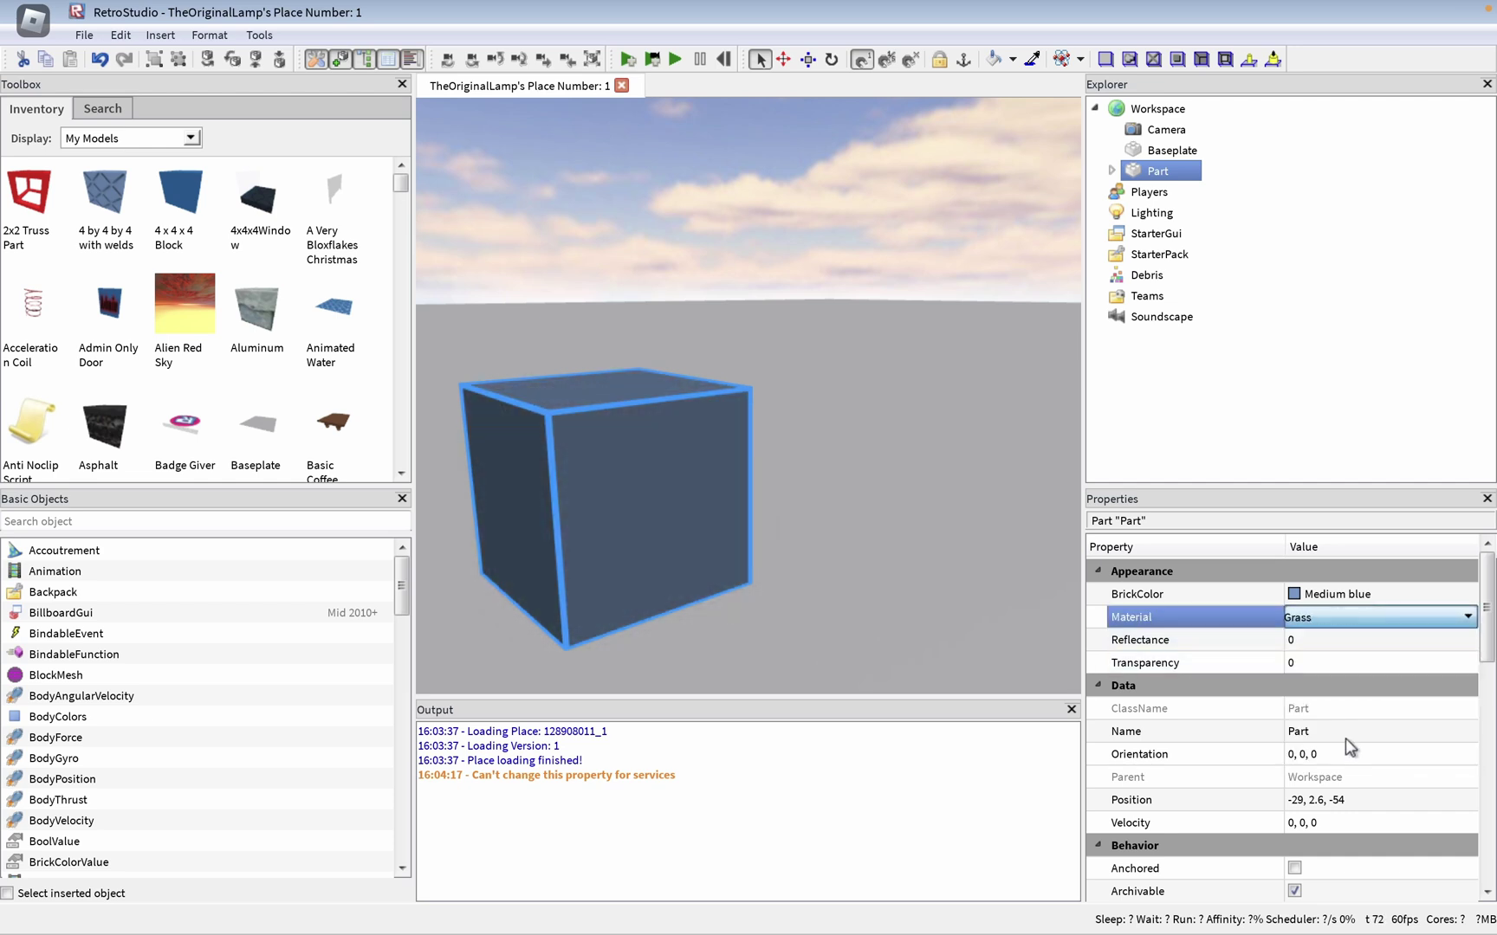
left_click_drag(944, 537, 945, 535)
left_click(1308, 596)
left_click(1308, 596)
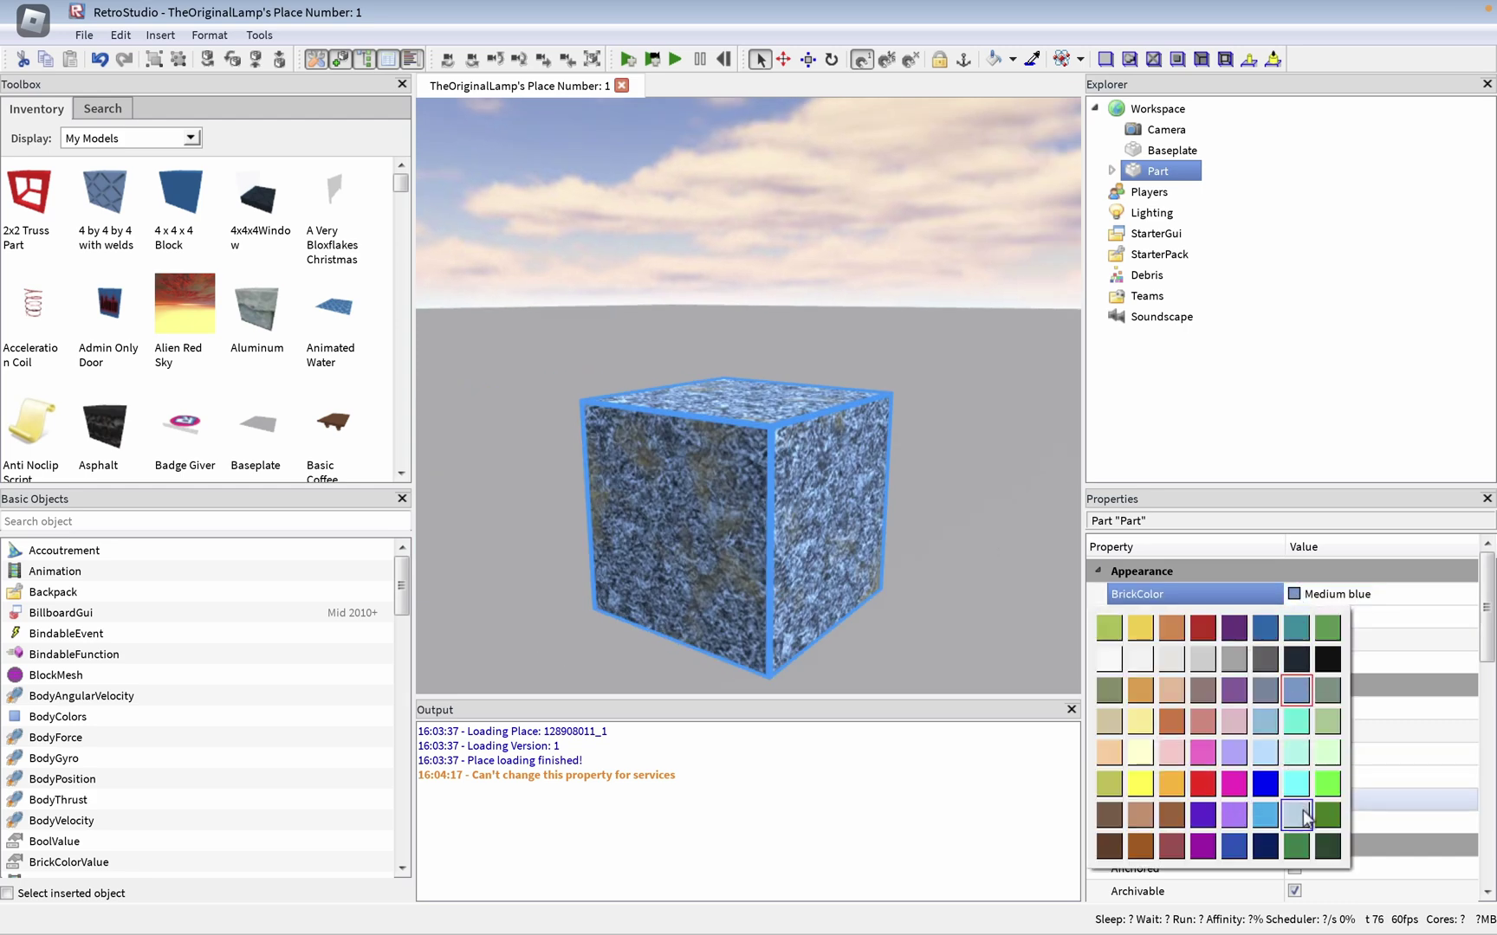
left_click(1294, 812)
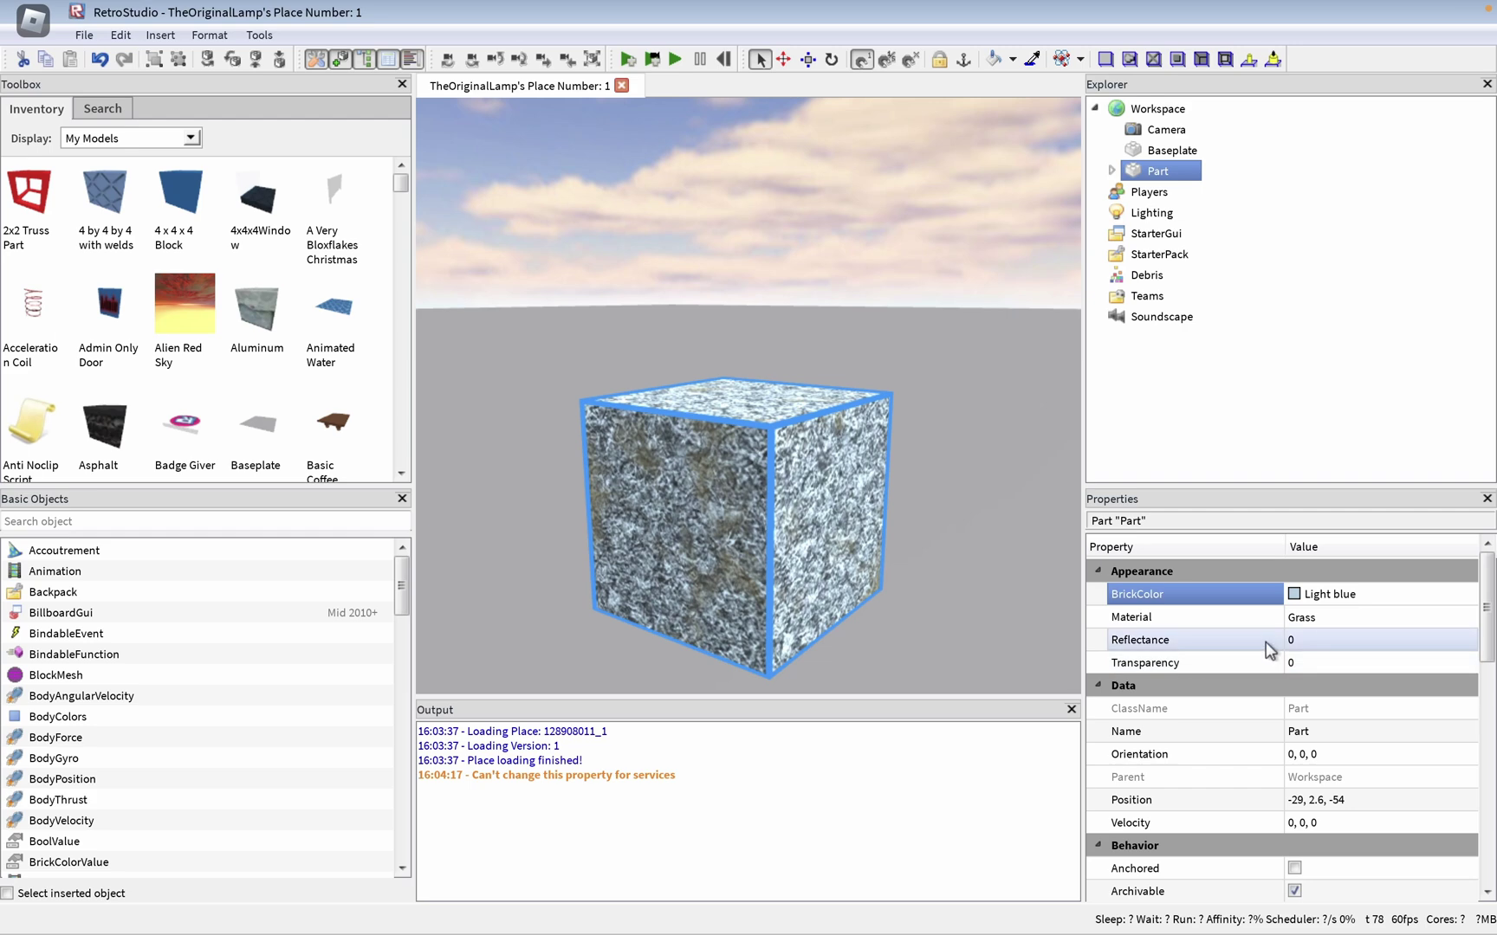
left_click(1342, 665)
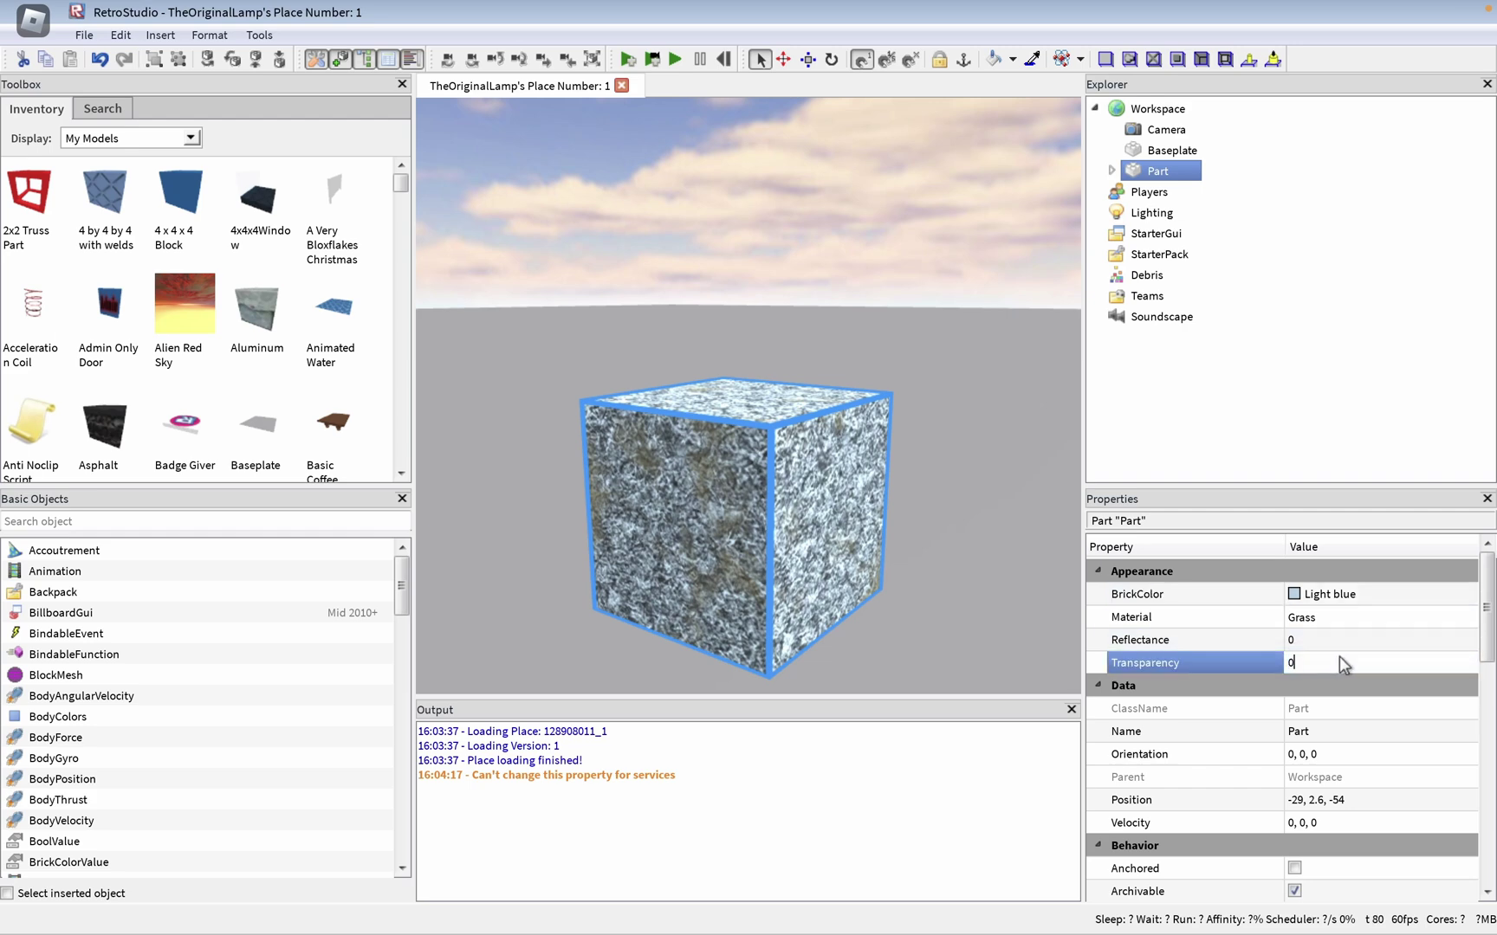
left_click(1111, 172)
left_click(1112, 172)
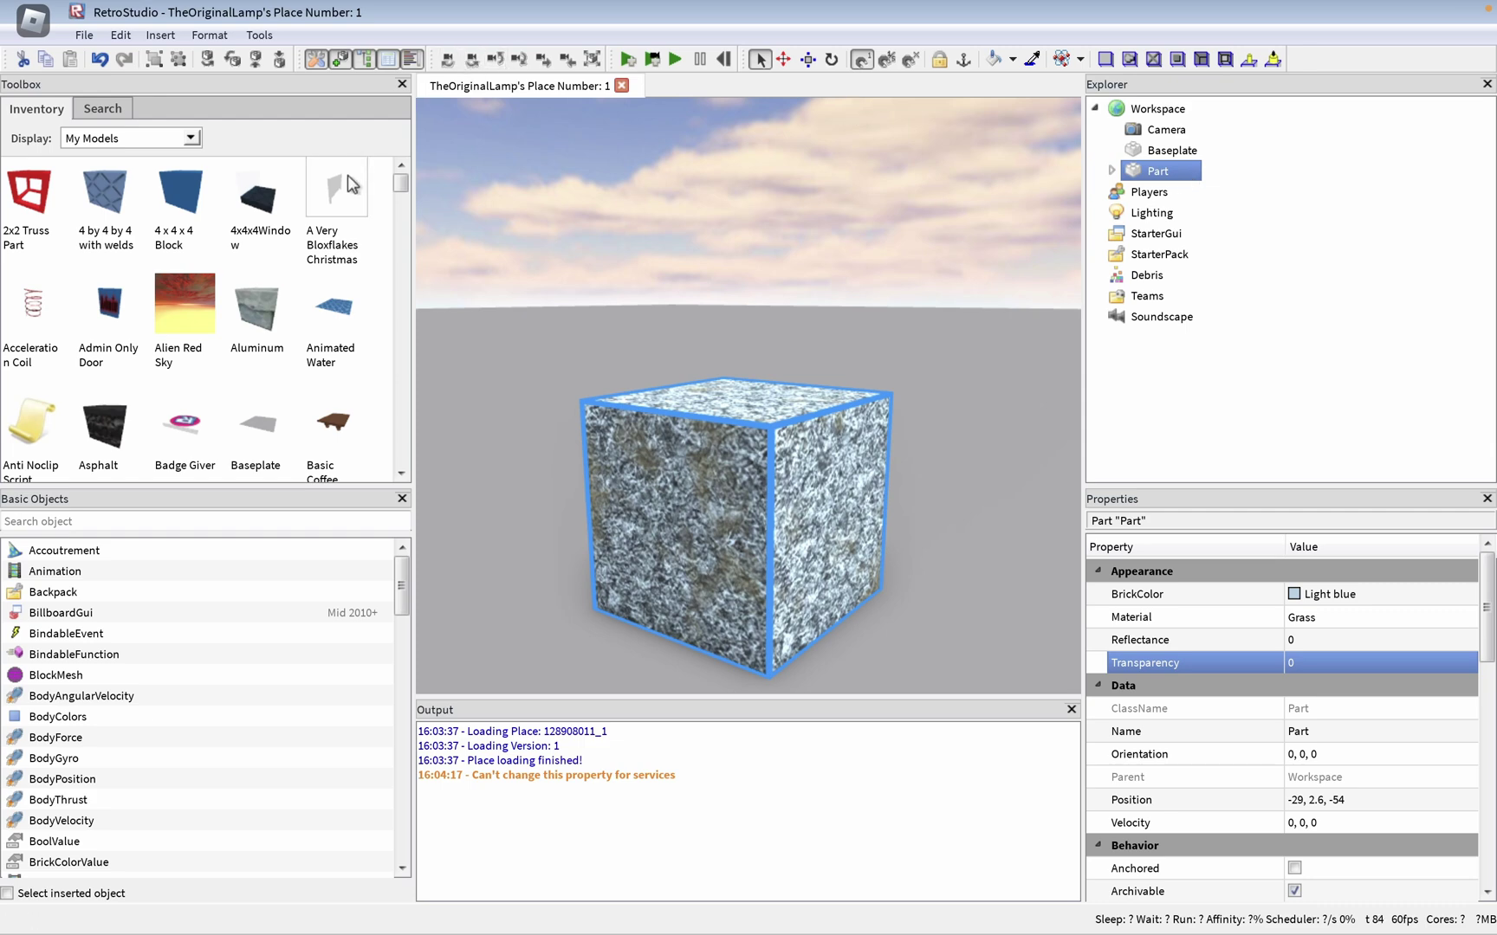
- Look through the object types available in the Basic Objects list
scroll(144, 621, "down", 6)
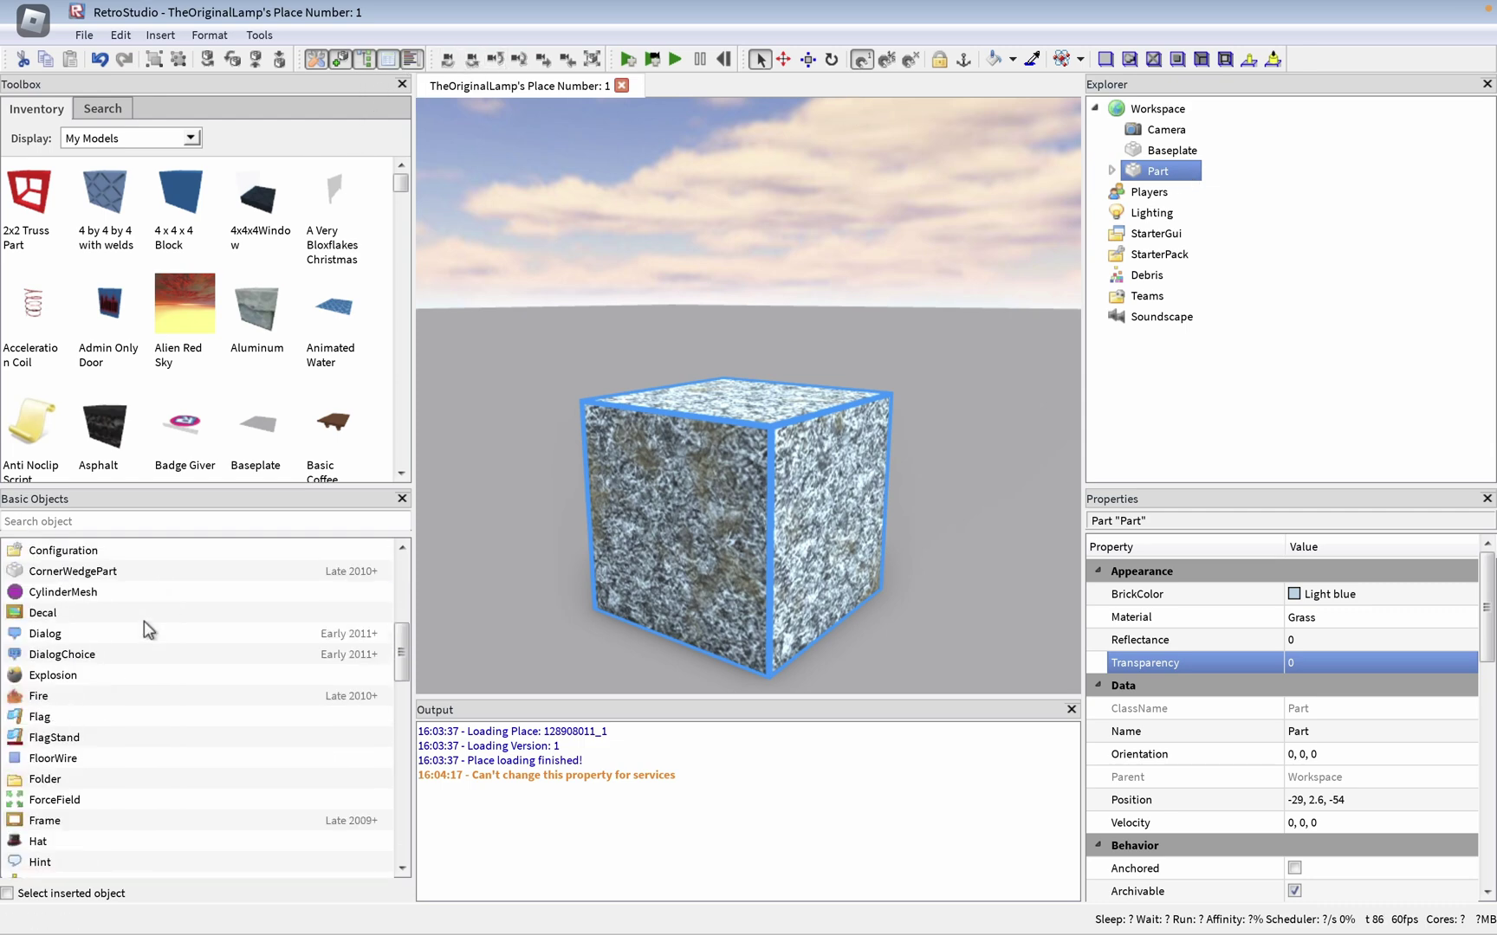
scroll(144, 621, "up", 6)
scroll(129, 608, "down", 4)
scroll(123, 625, "down", 18)
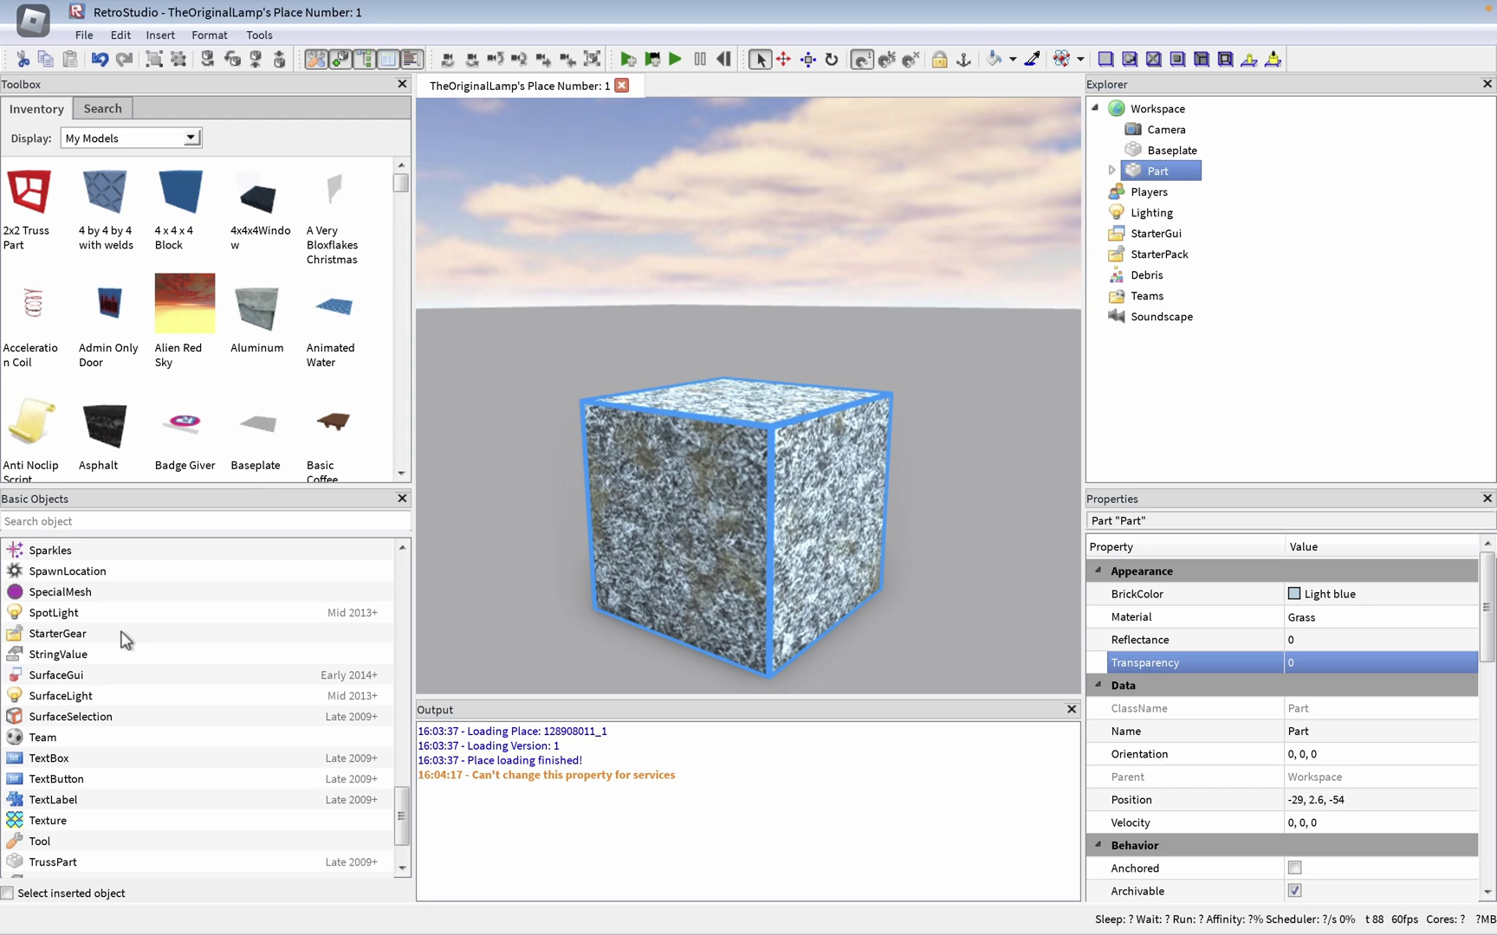
- Insert Script objects from the Basic Objects list into the Light blue block
scroll(121, 631, "up", 8)
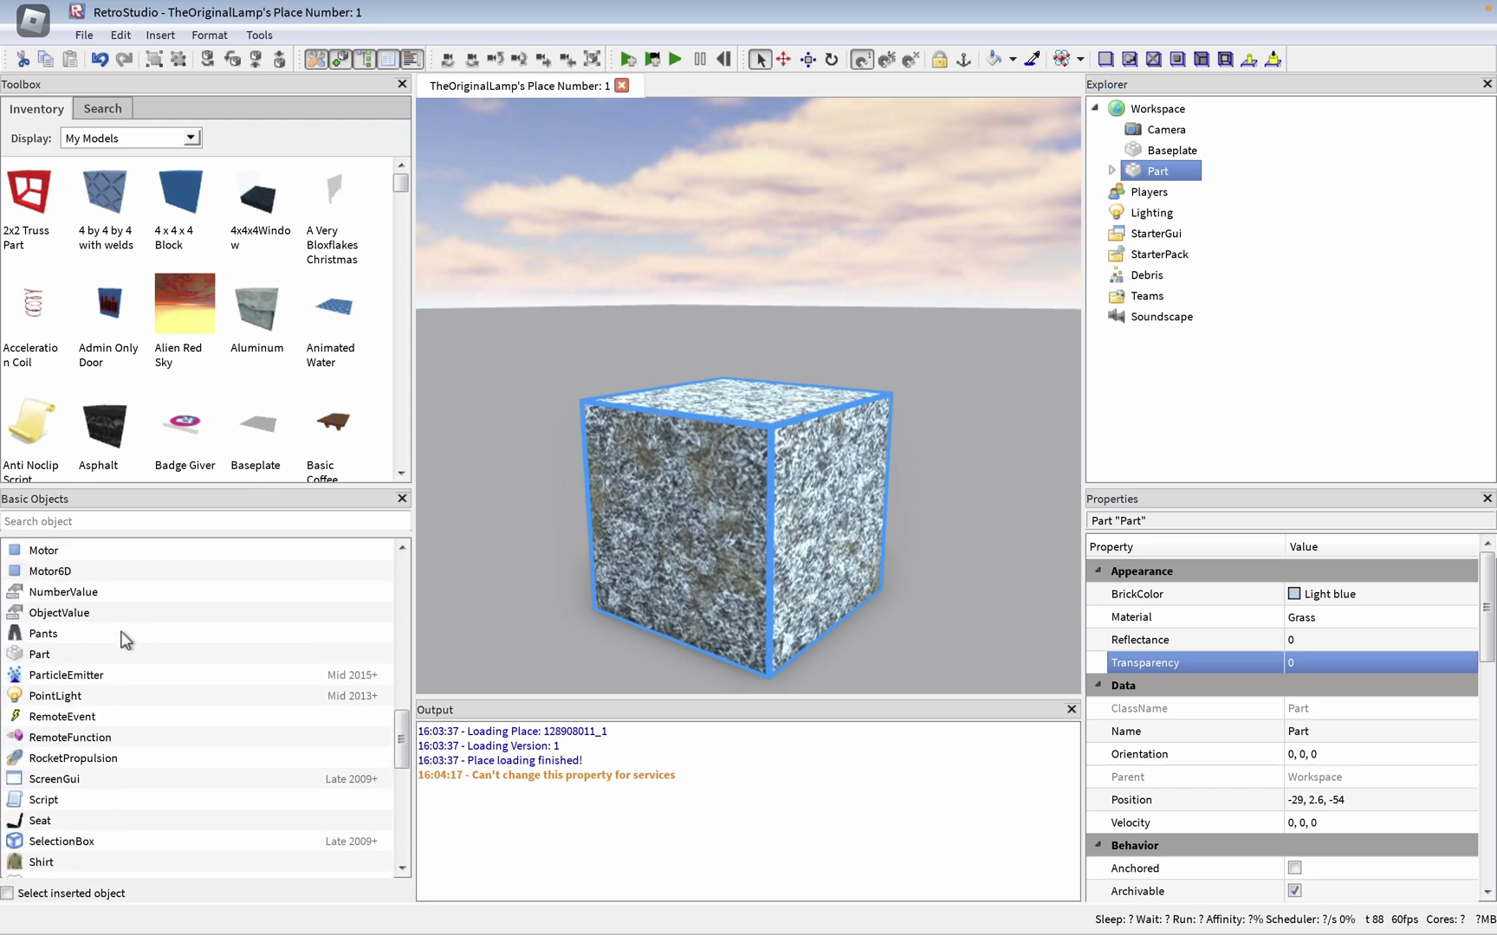
left_click(113, 798)
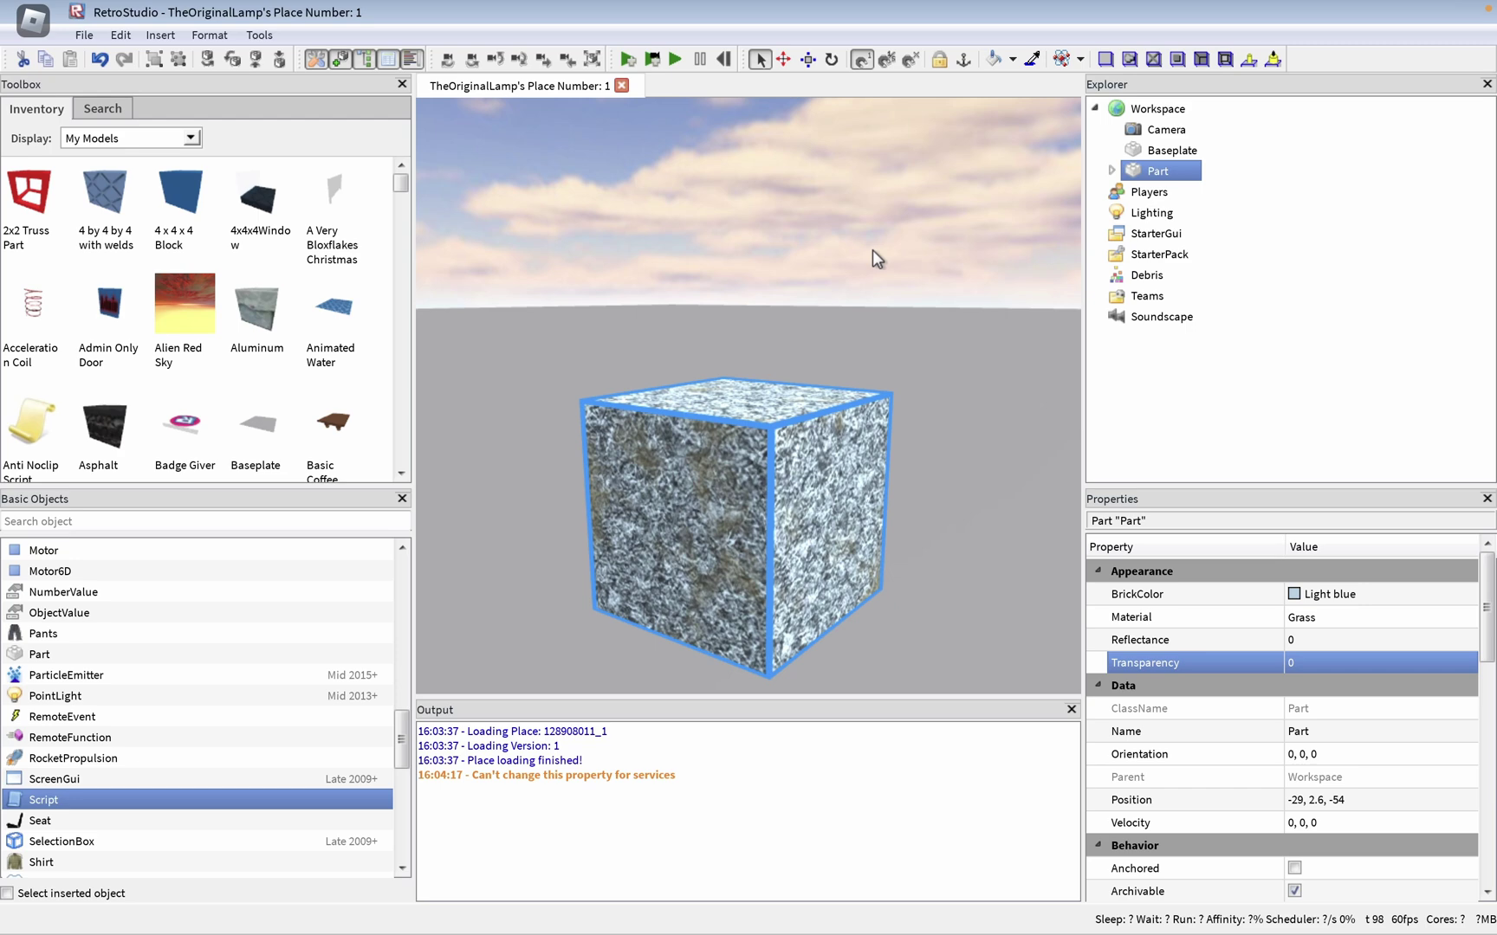
right_click(1165, 177)
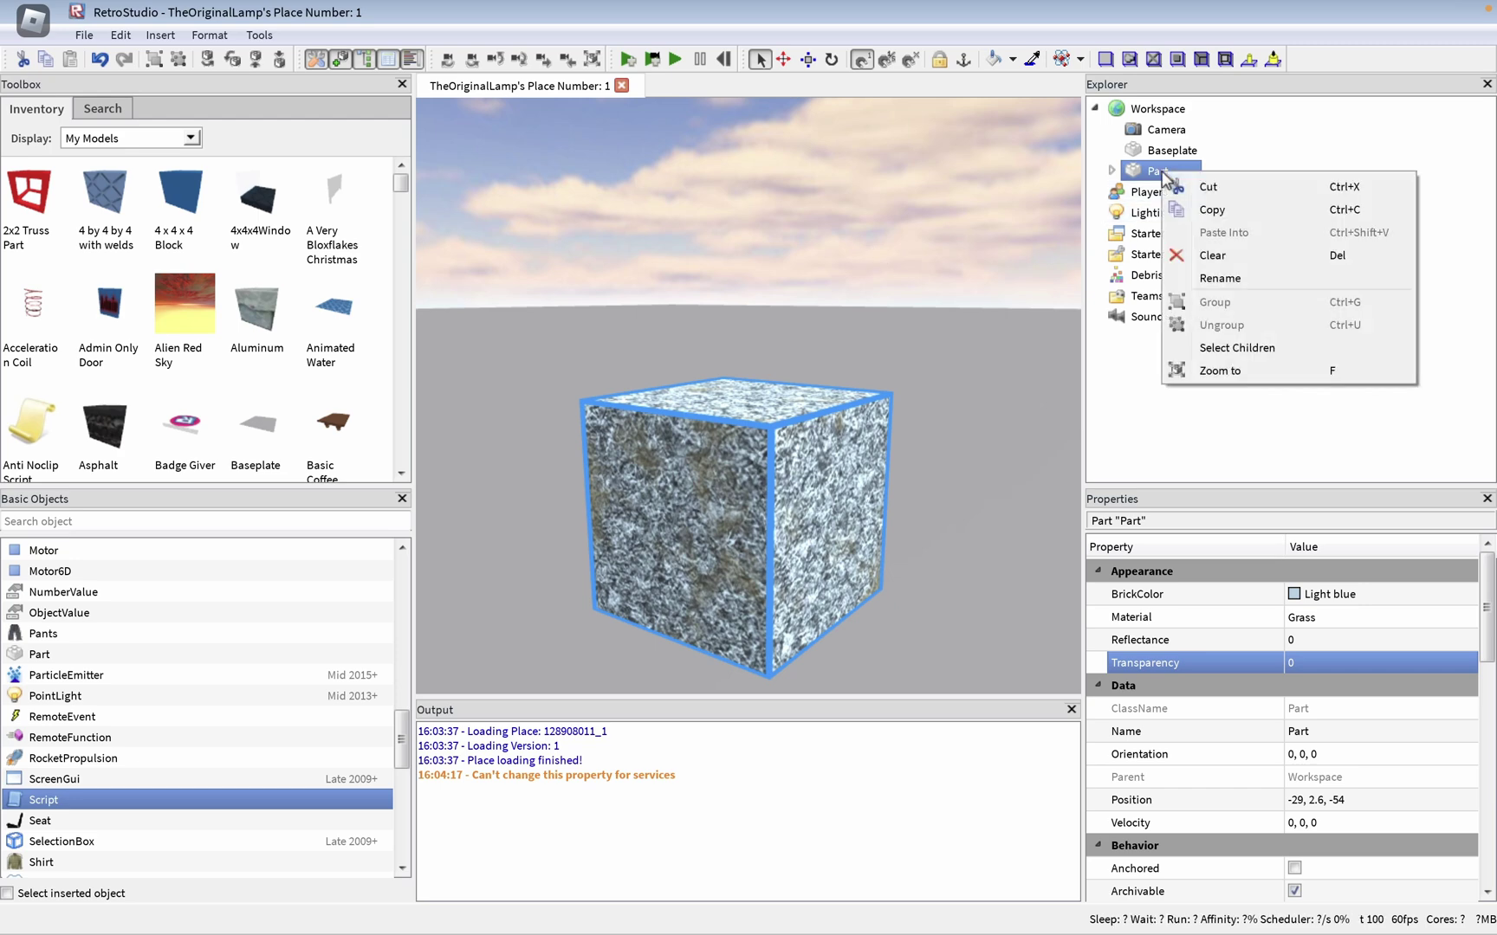
left_click(1156, 172)
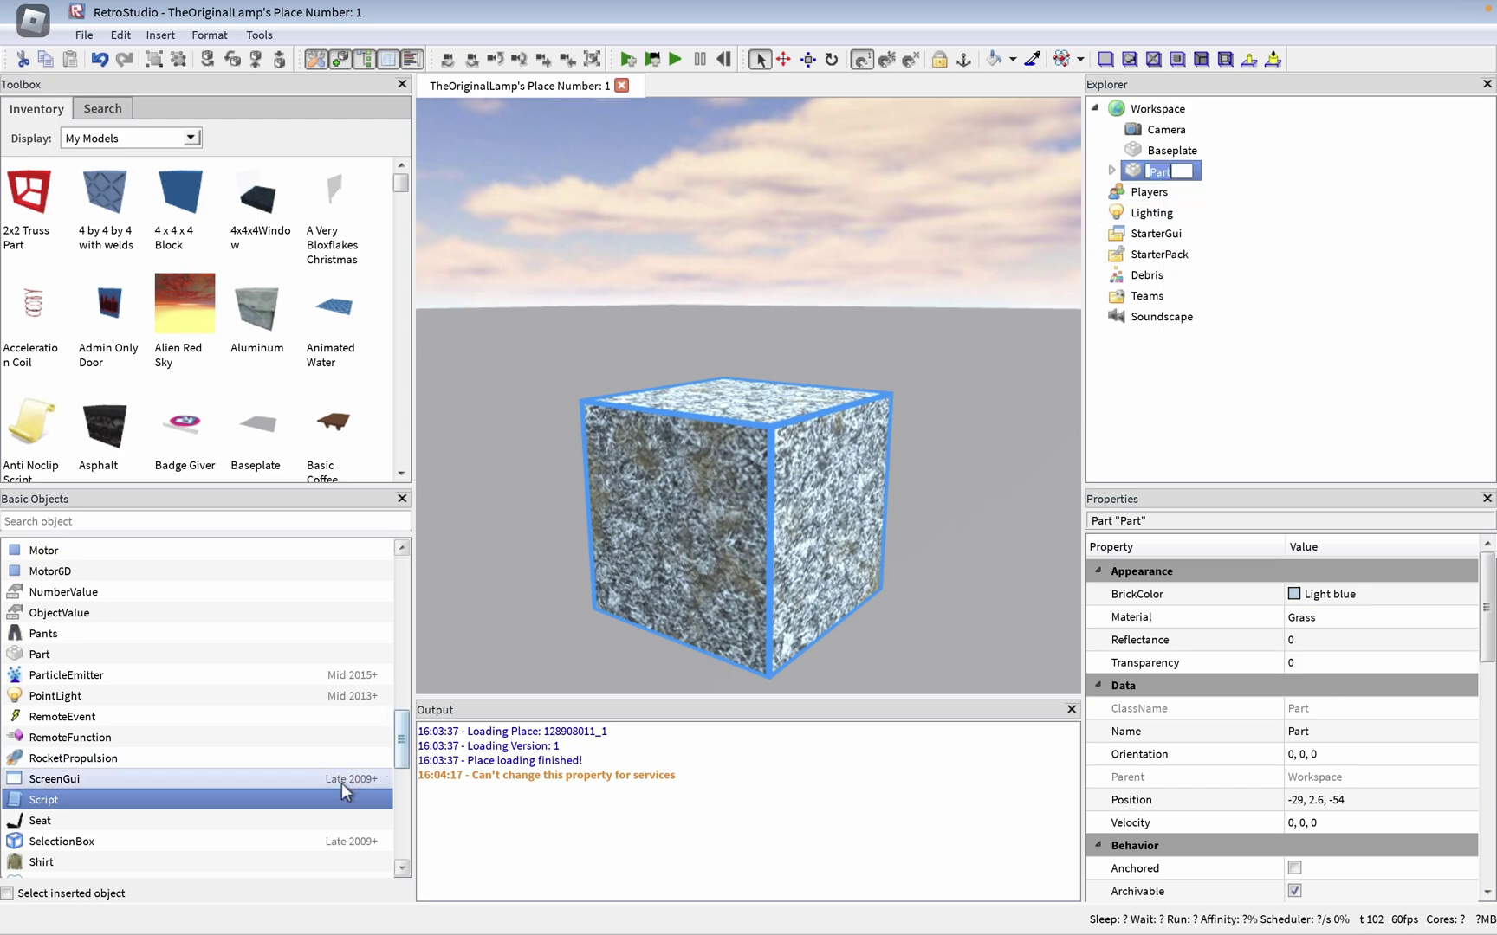
left_click(308, 802)
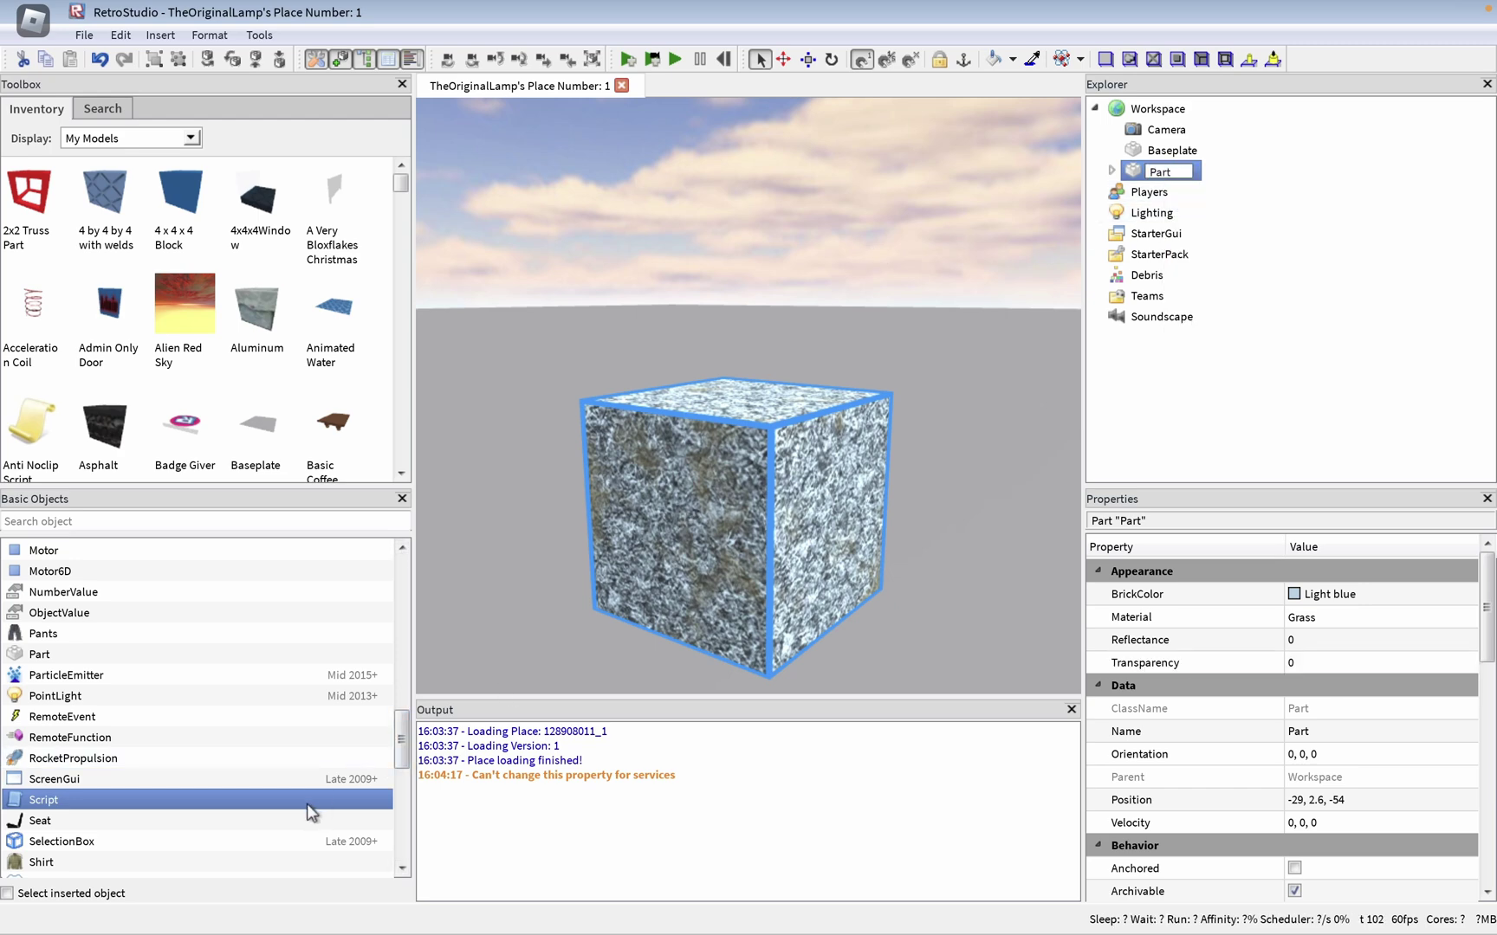
right_click(1156, 172)
left_click(1198, 230)
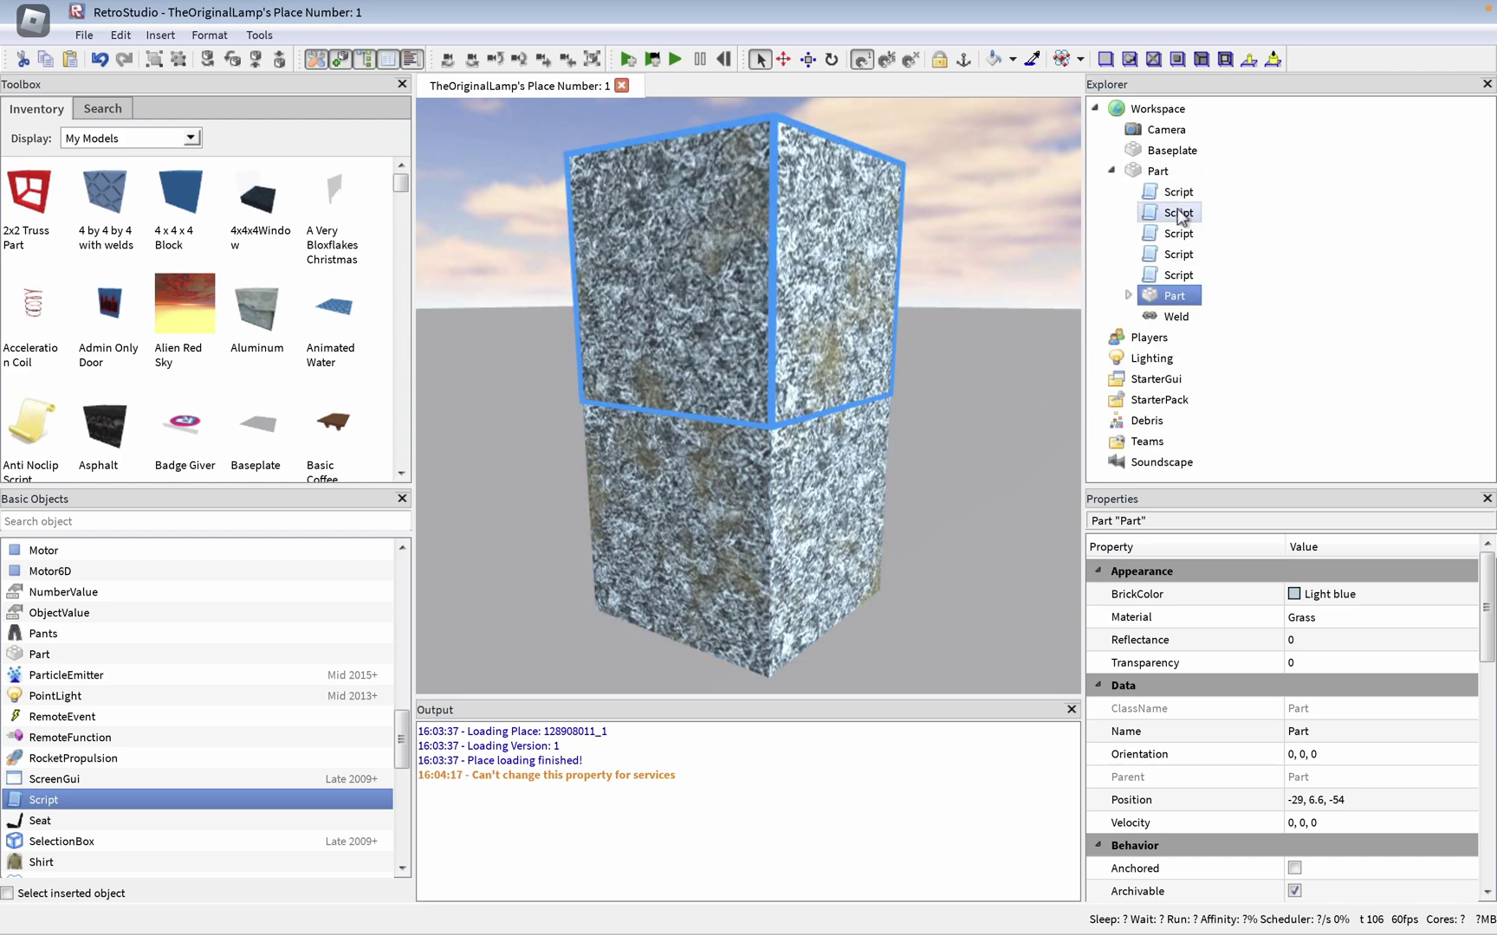
- Delete the surplus scripts and the duplicate part stacked on the block, keeping a single script inside it
double_click(1175, 211)
left_click(1171, 213)
key("Delete")
left_click(1171, 213)
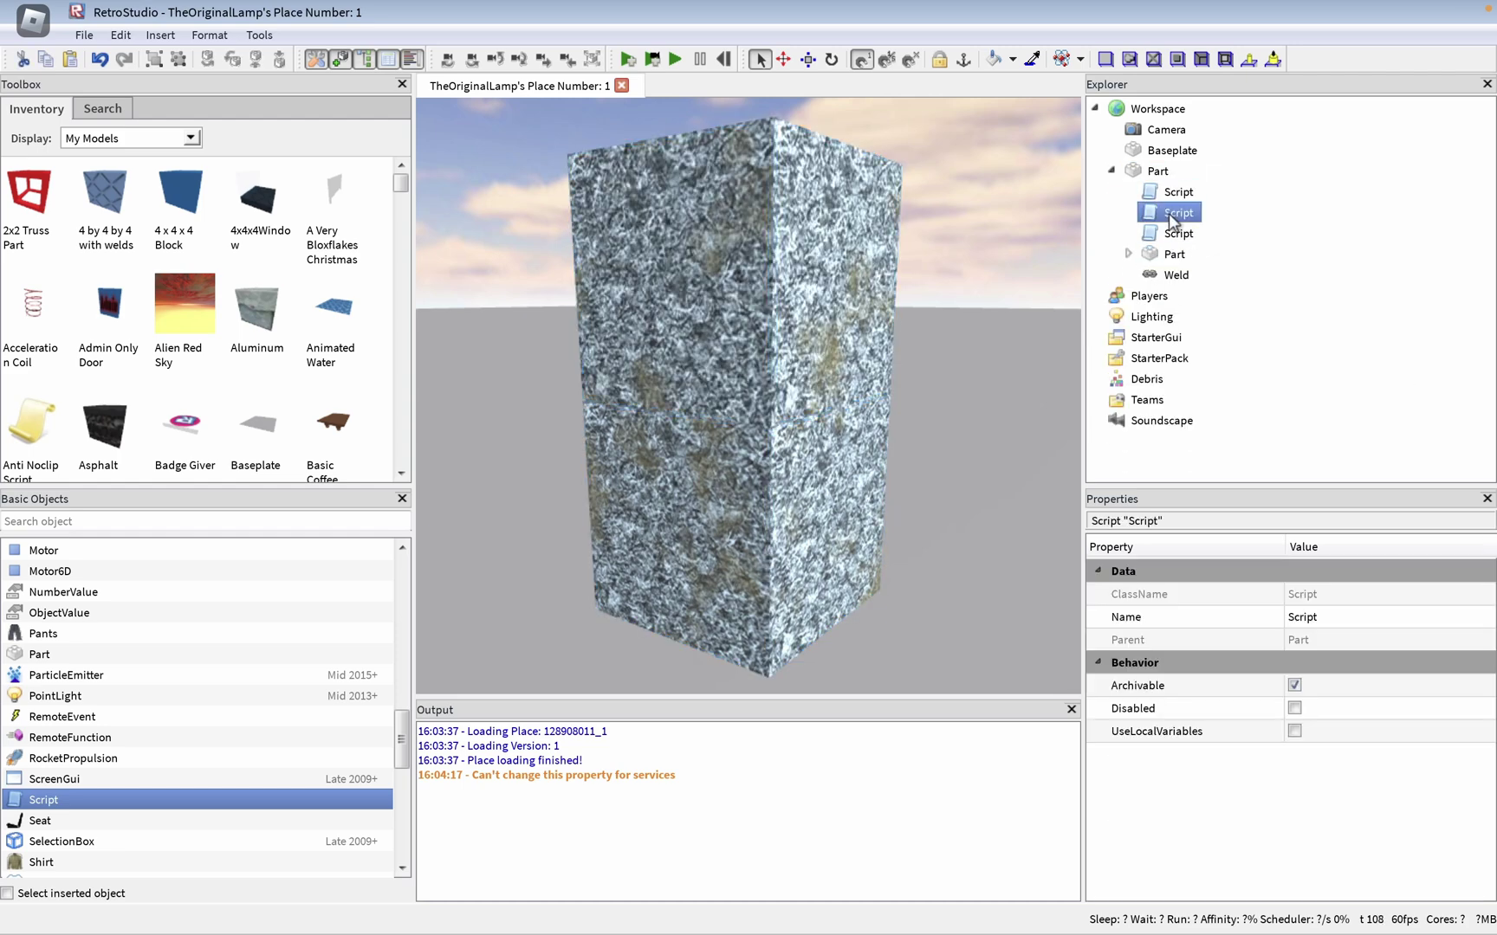
key("Delete")
left_click(1171, 213)
key("Delete")
left_click(1172, 213)
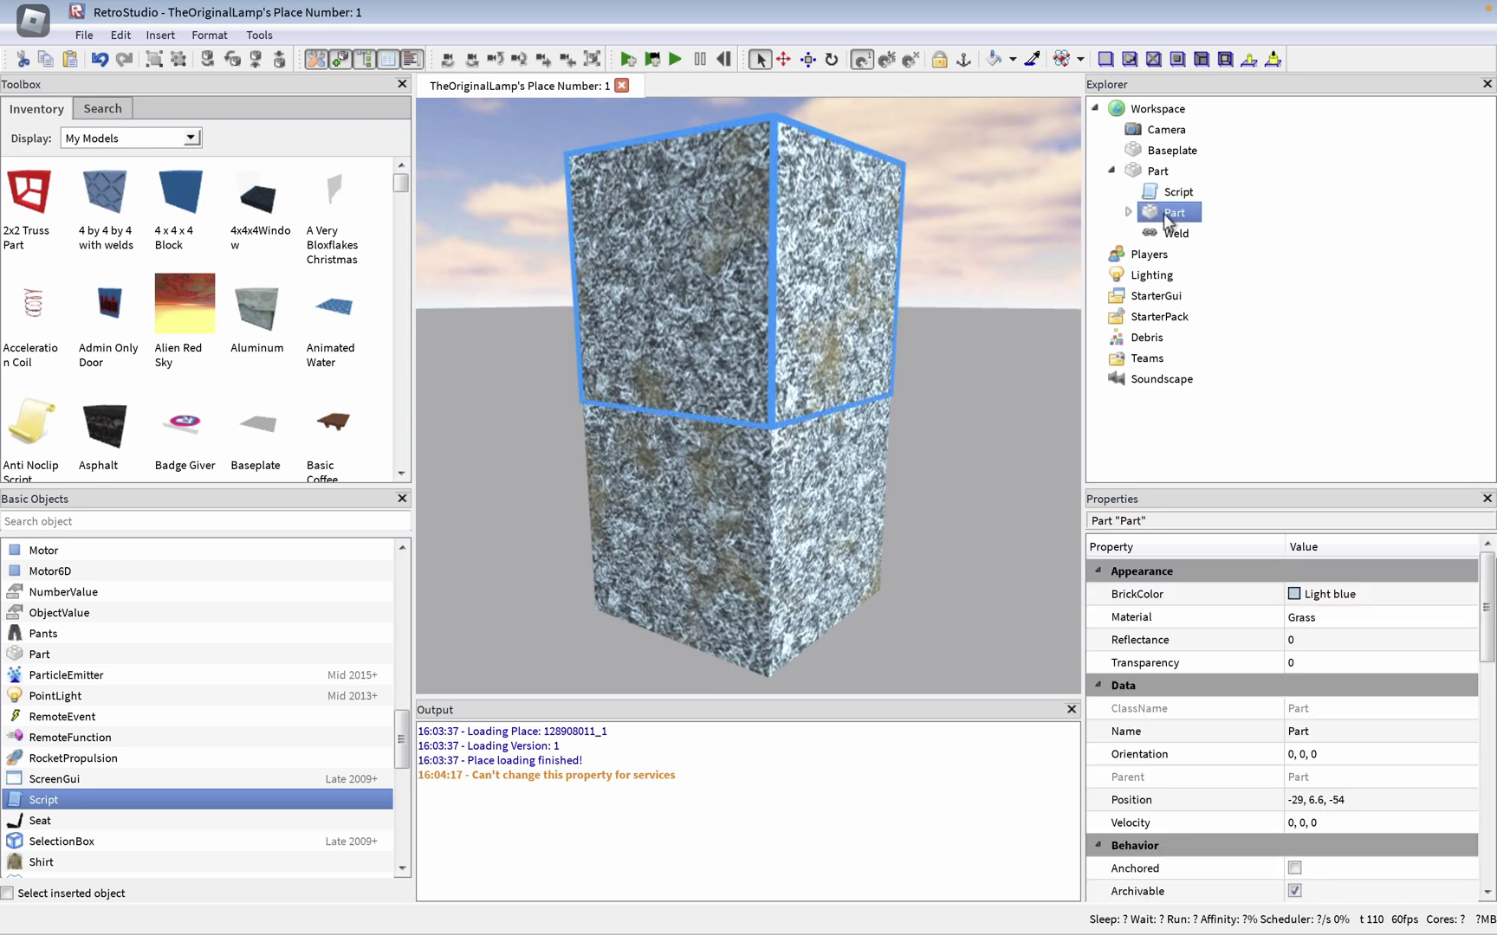
key("Delete")
- Open the block's remaining script in the visual script editor
left_click(1176, 194)
double_click(1177, 192)
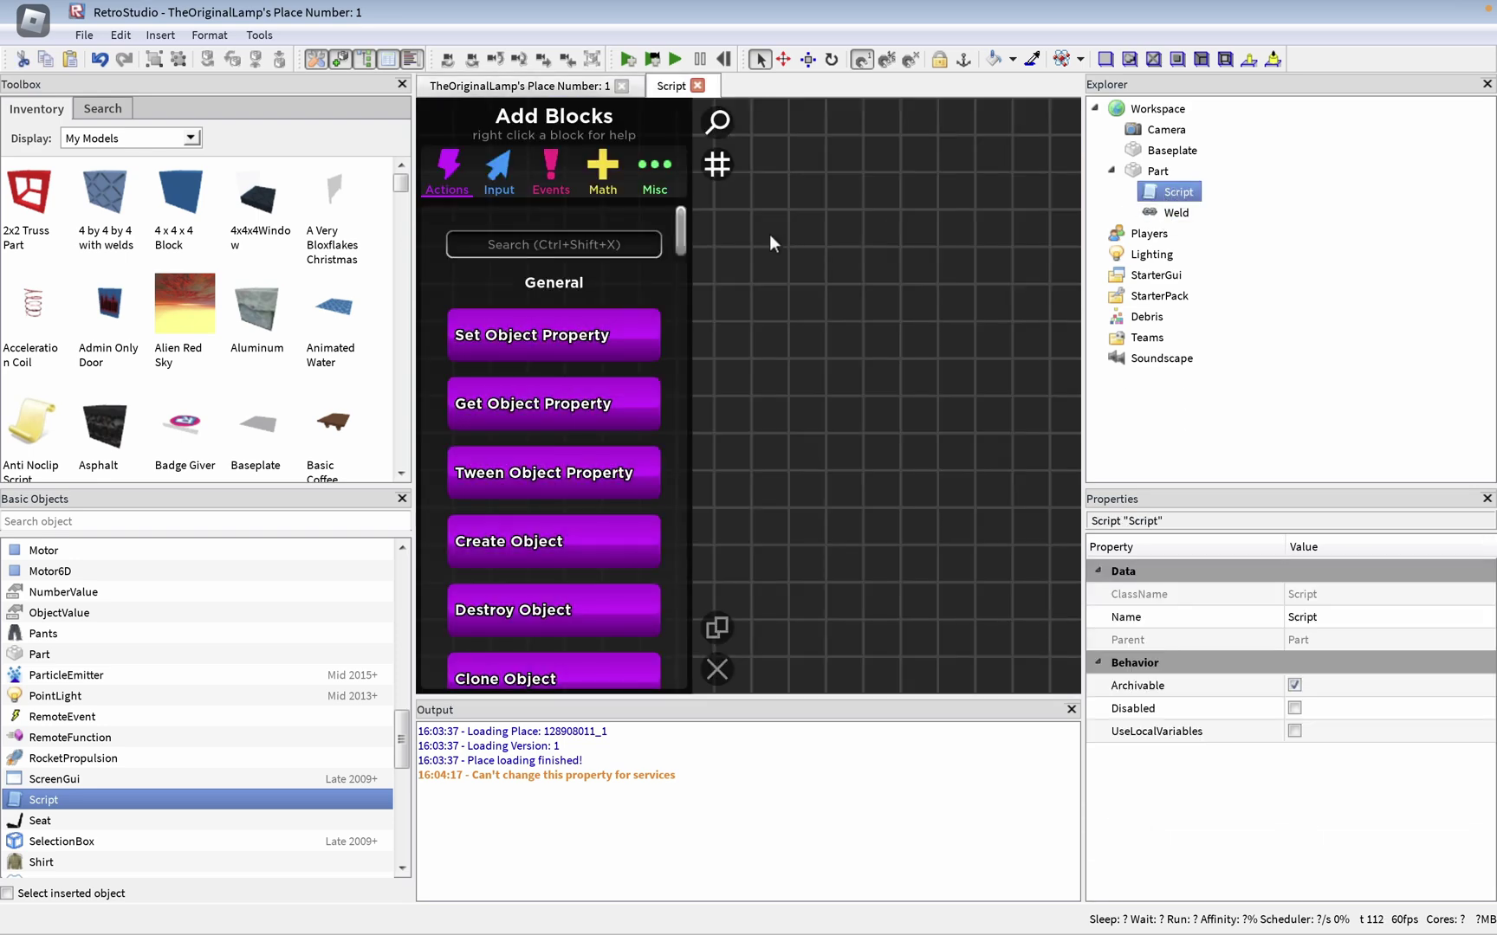
scroll(749, 192, "up", 3)
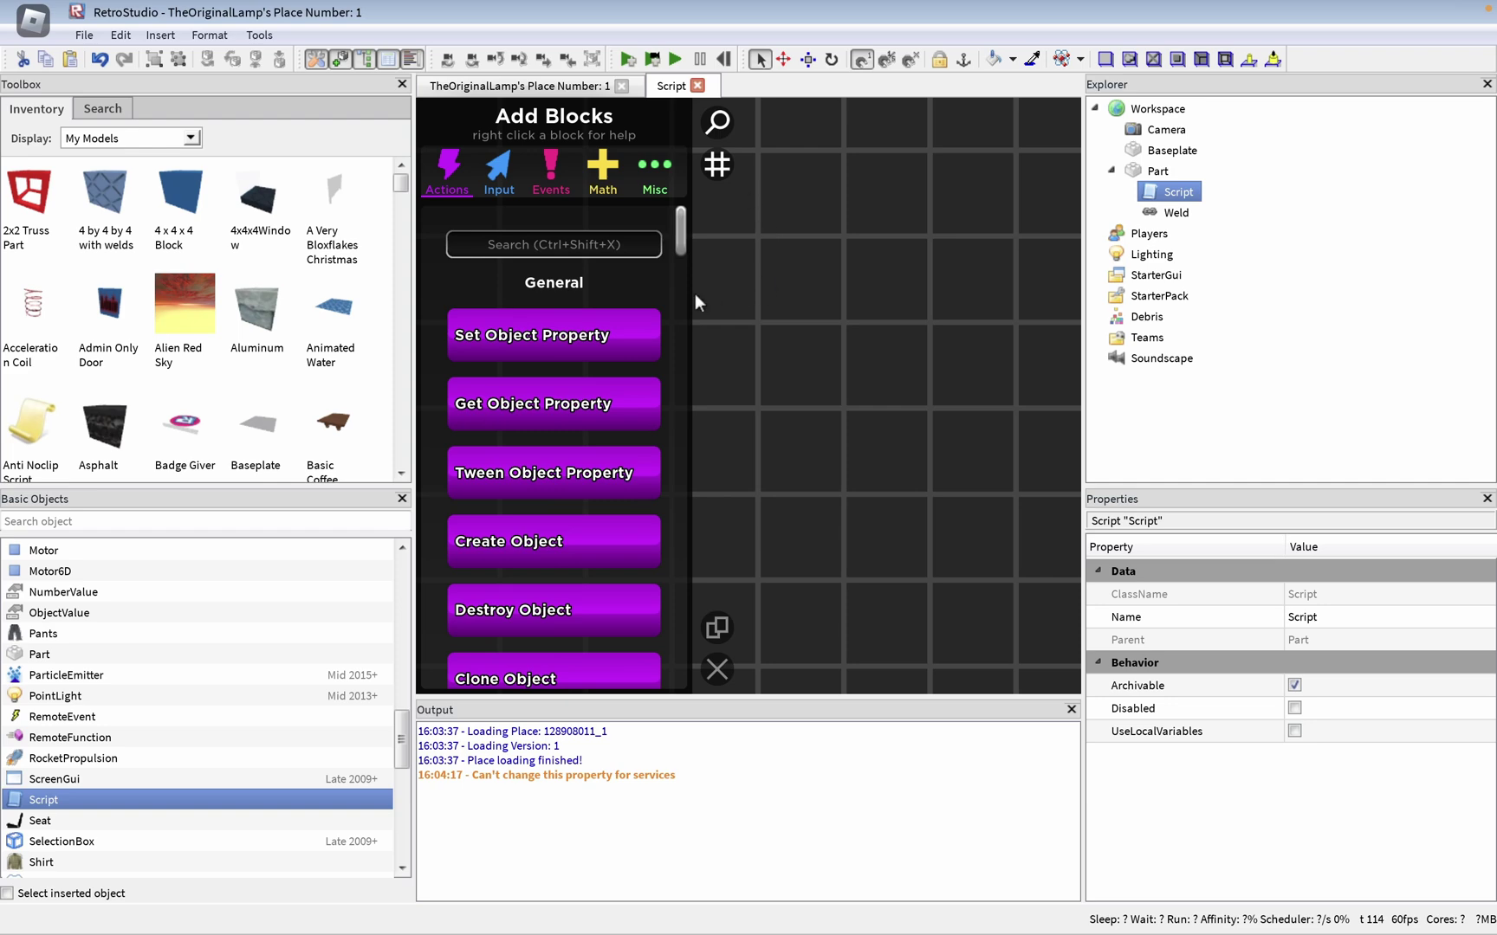
- Look through the script blocks offered in the Actions, Input, Events, Math and Misc categories
scroll(577, 357, "down", 2)
scroll(577, 357, "up", 2)
left_click(503, 184)
left_click(539, 183)
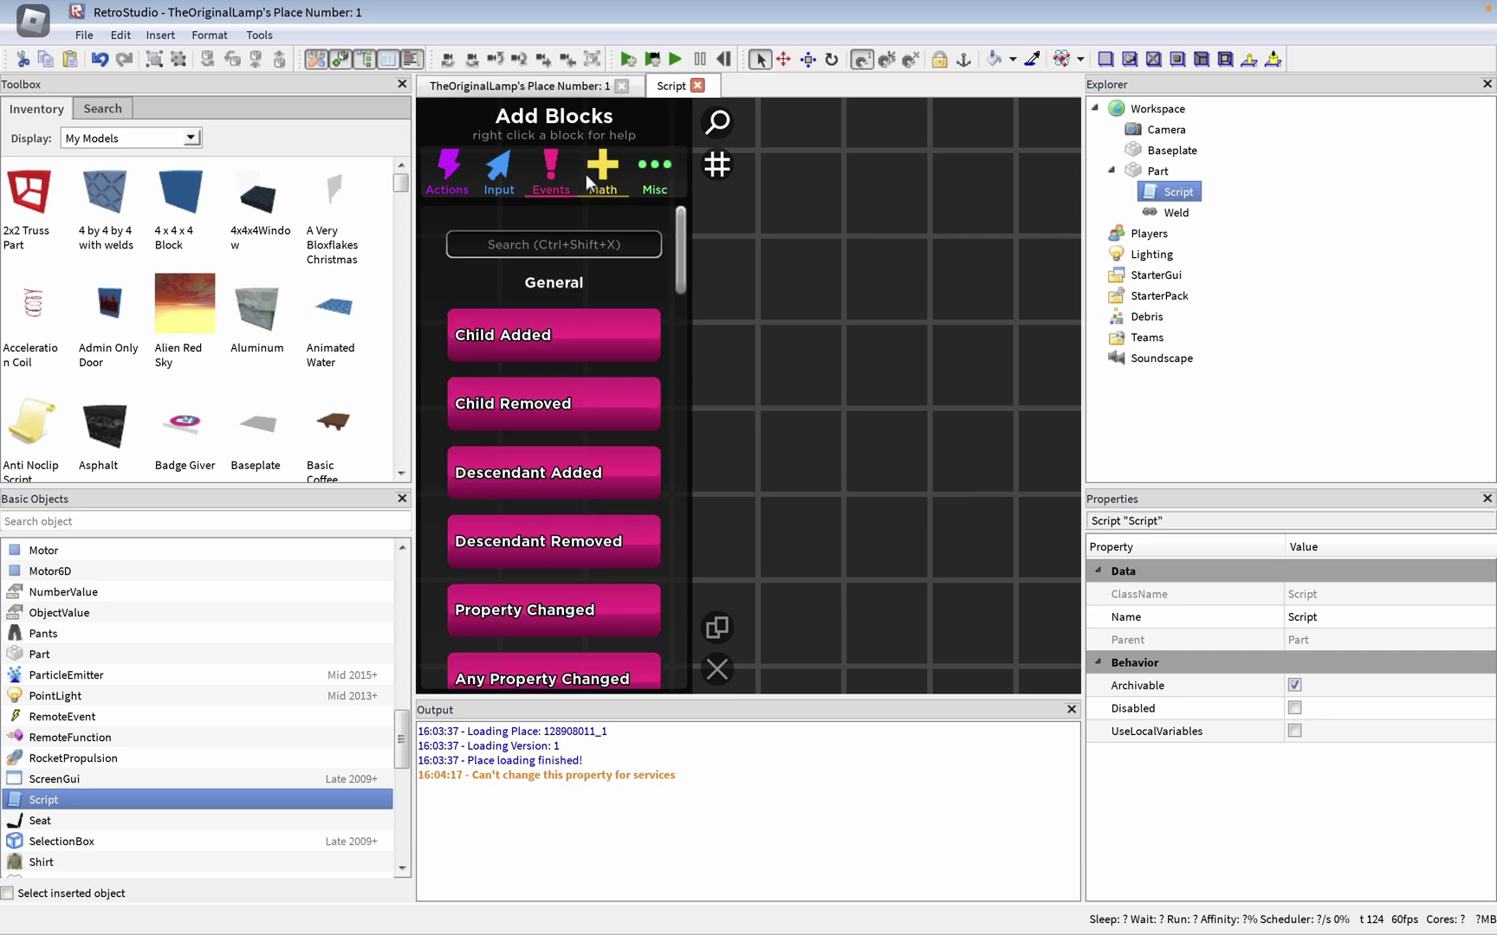
left_click(610, 173)
left_click(650, 164)
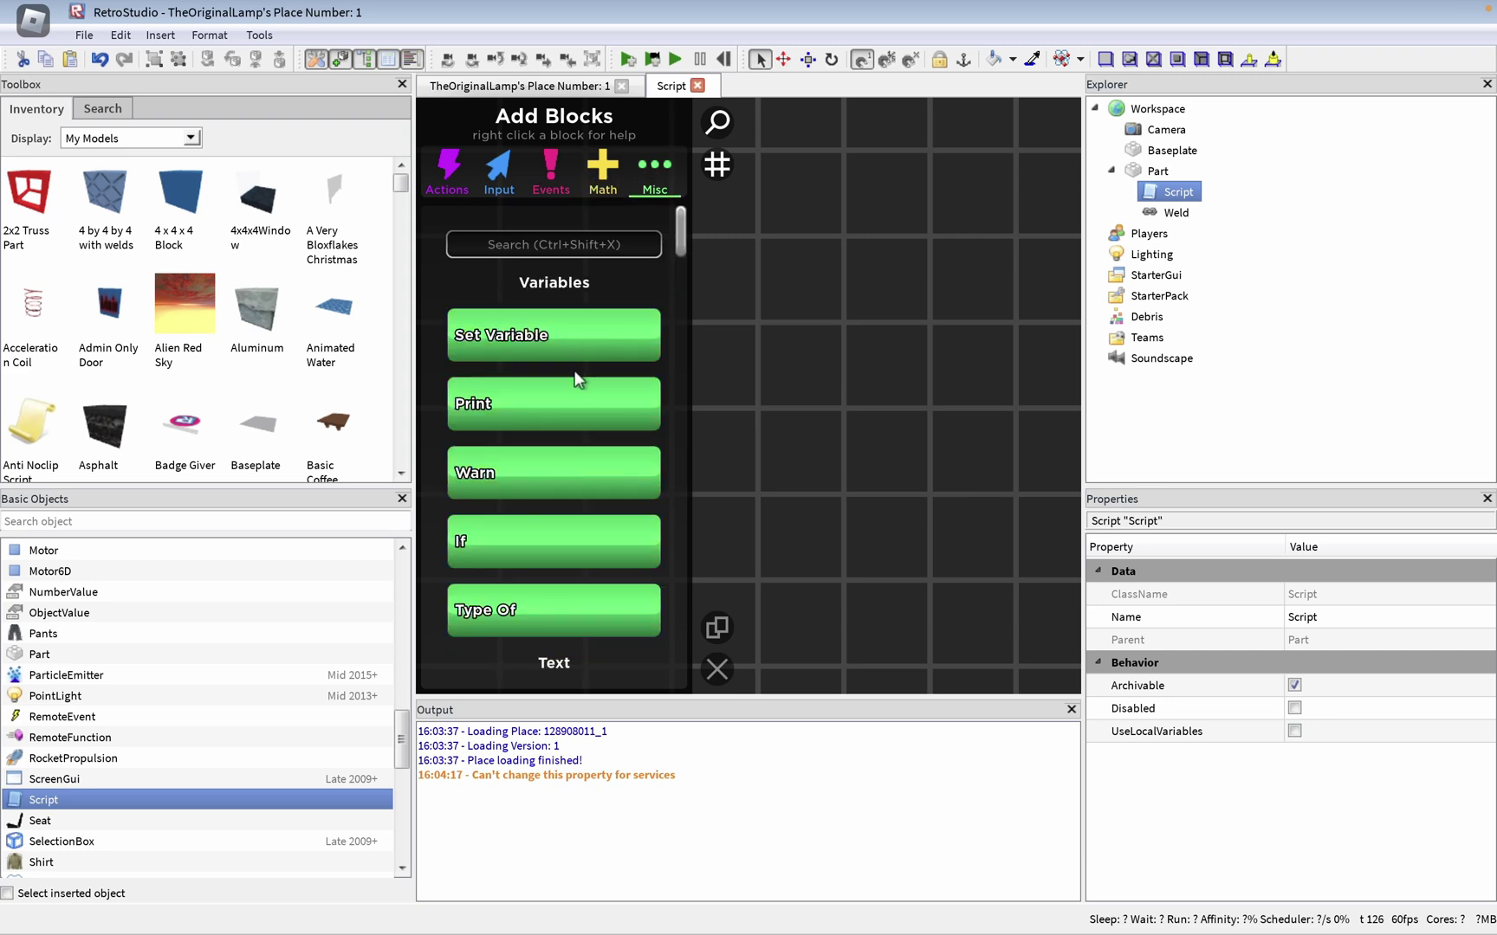
scroll(574, 371, "down", 3)
scroll(574, 371, "up", 3)
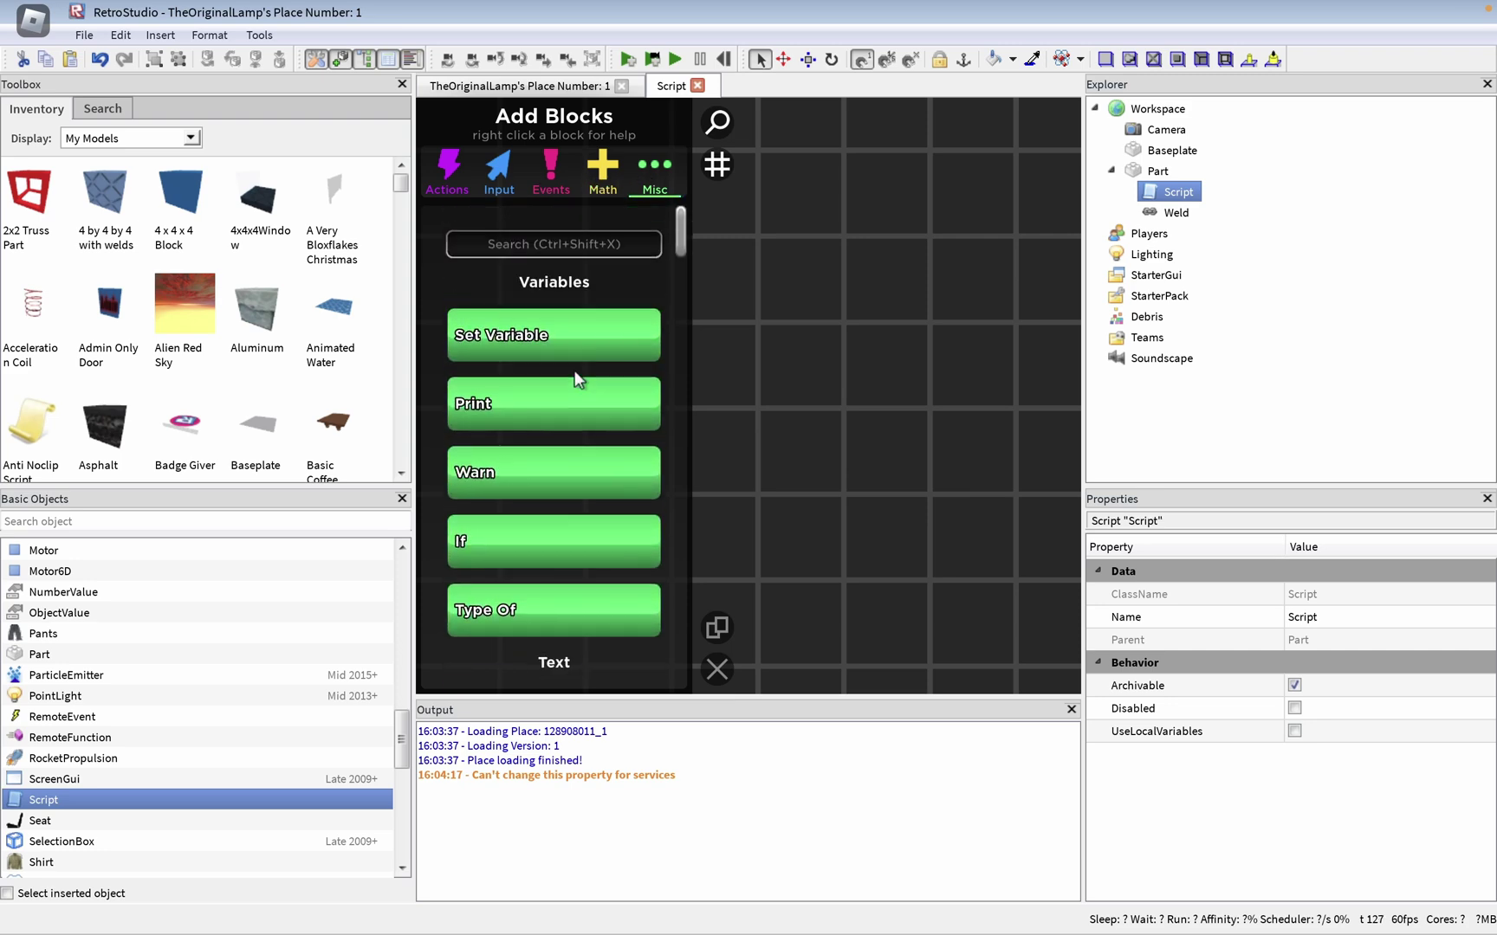
left_click(587, 175)
left_click(537, 175)
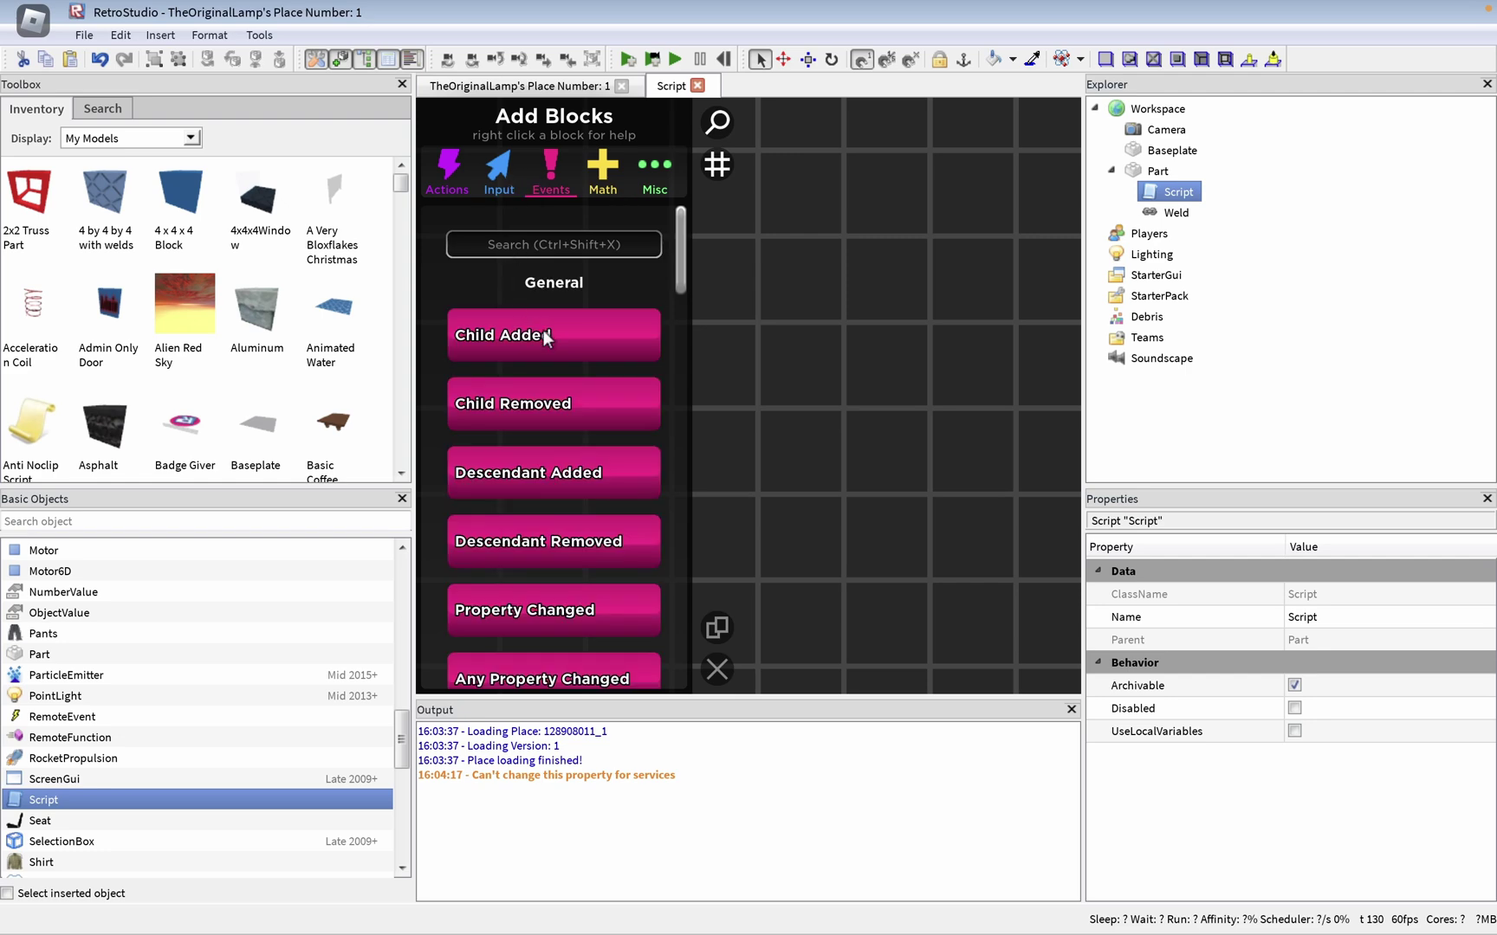
left_click(499, 163)
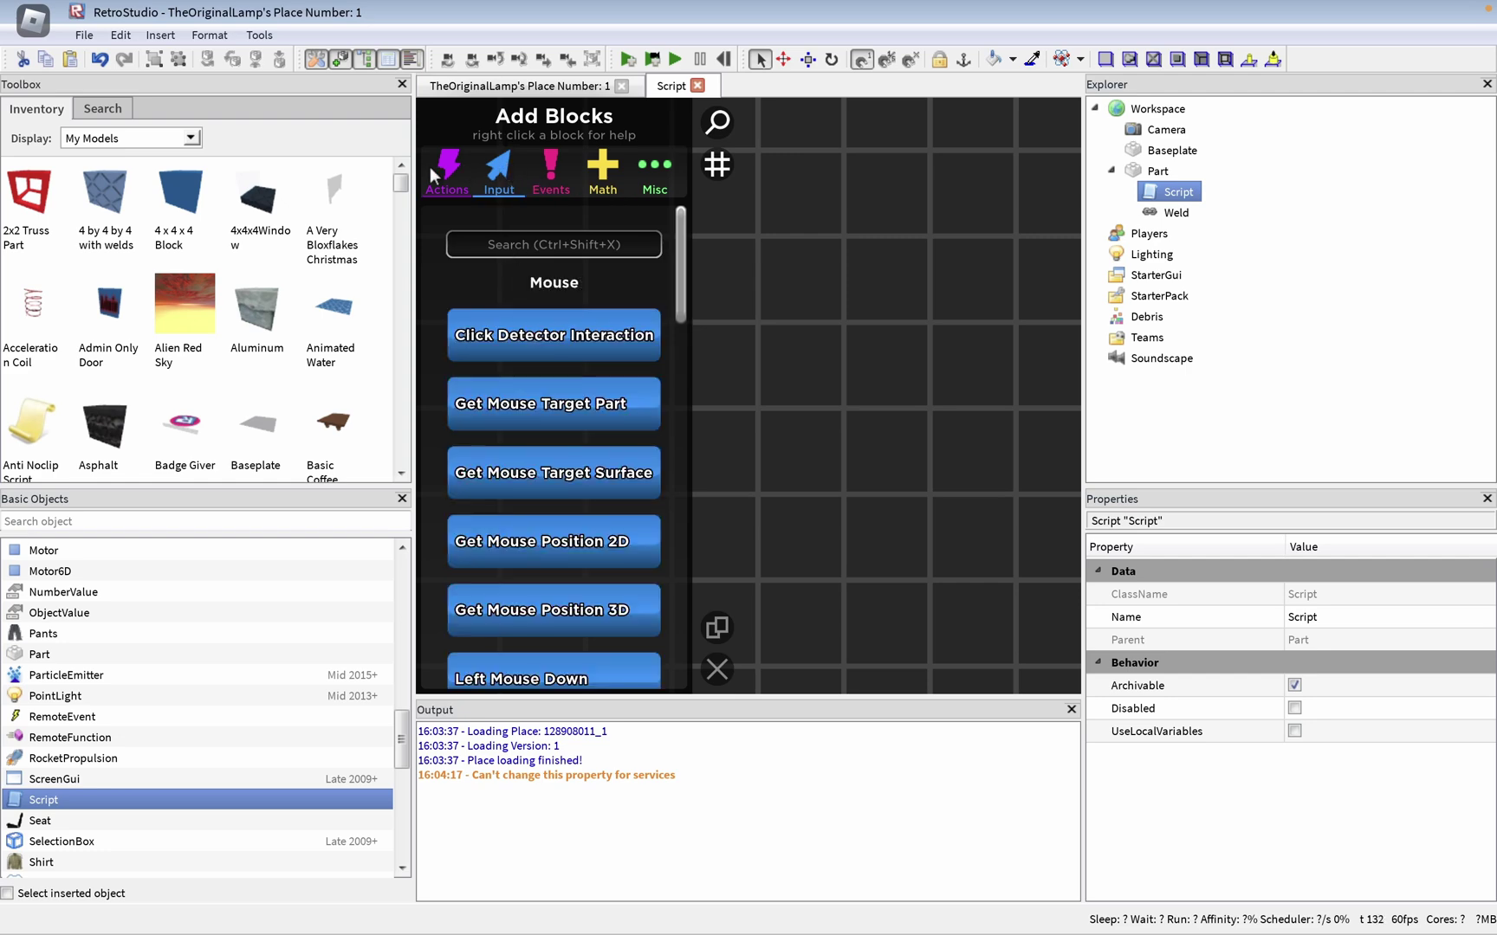
scroll(548, 420, "down", 6)
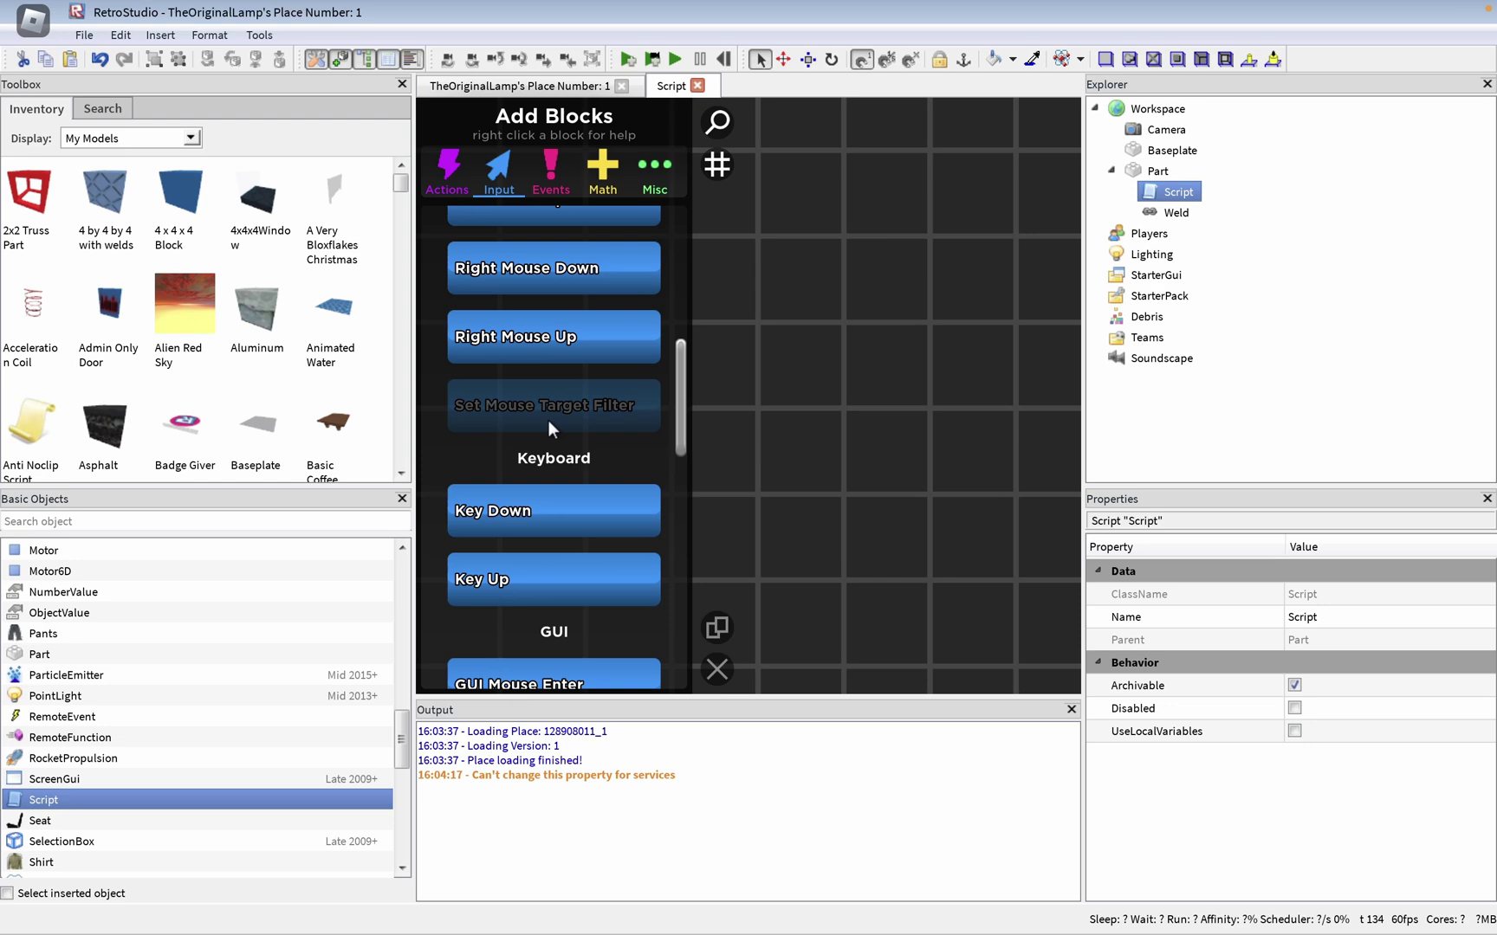
scroll(548, 420, "up", 6)
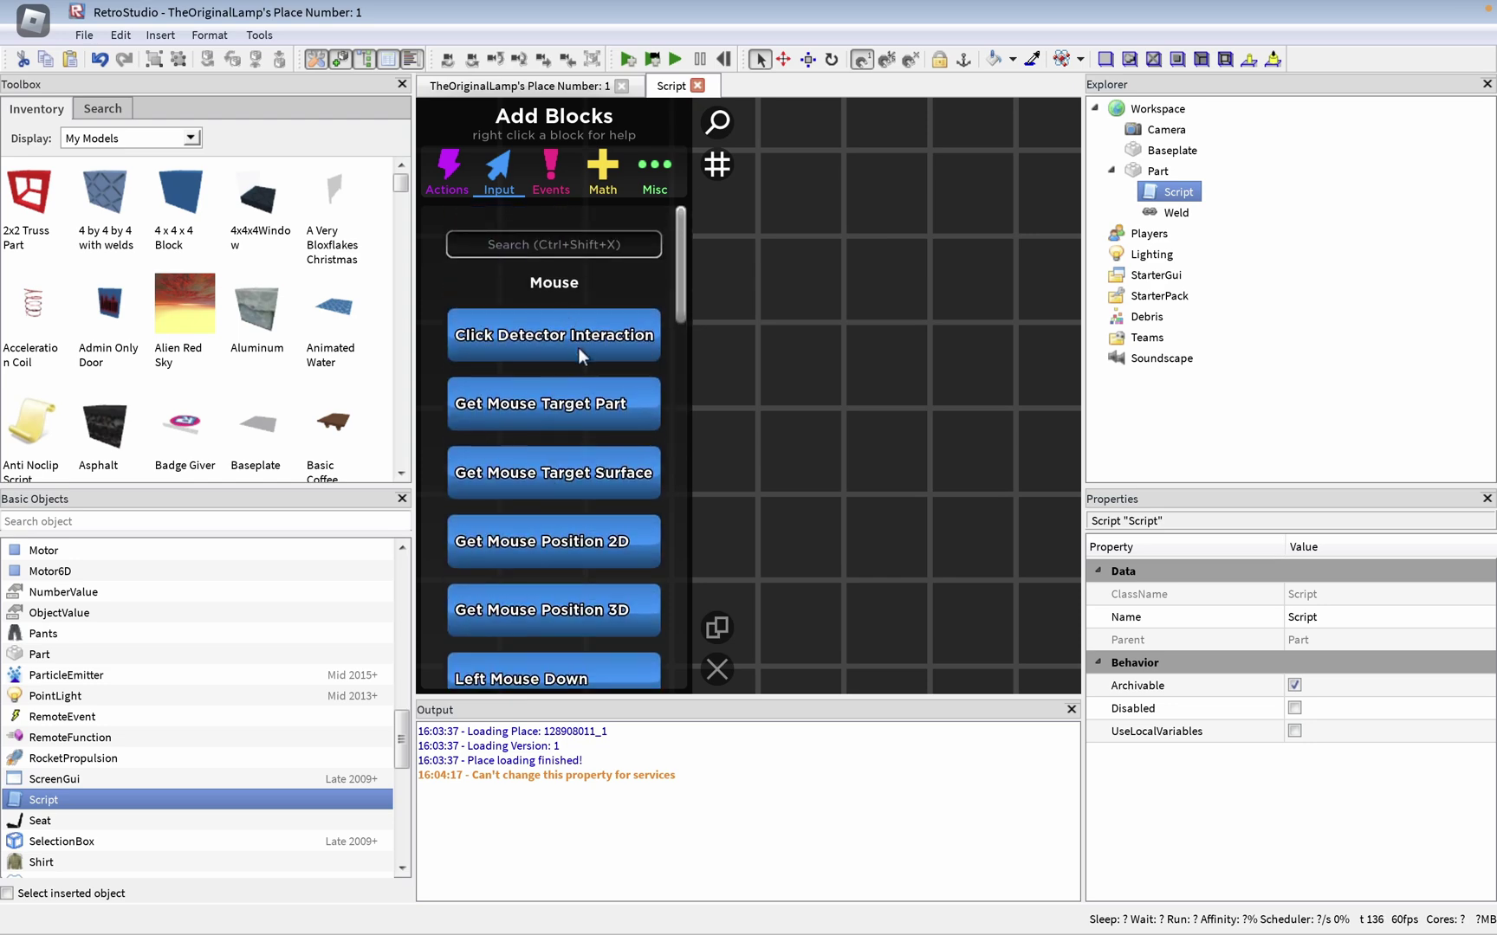
left_click(449, 169)
scroll(557, 350, "down", 3)
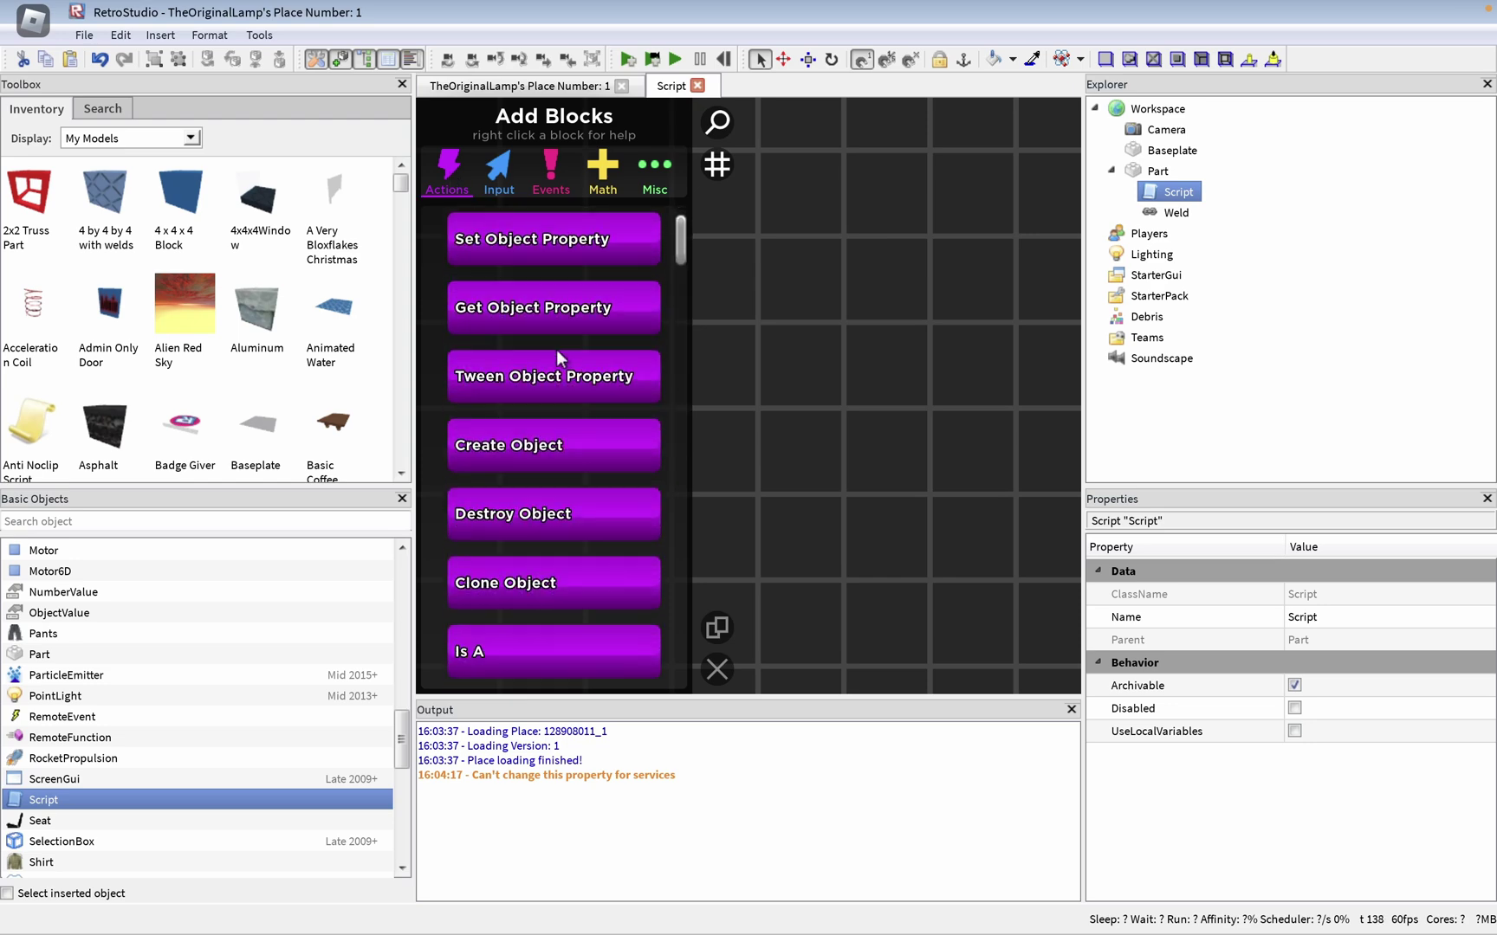
scroll(557, 350, "up", 3)
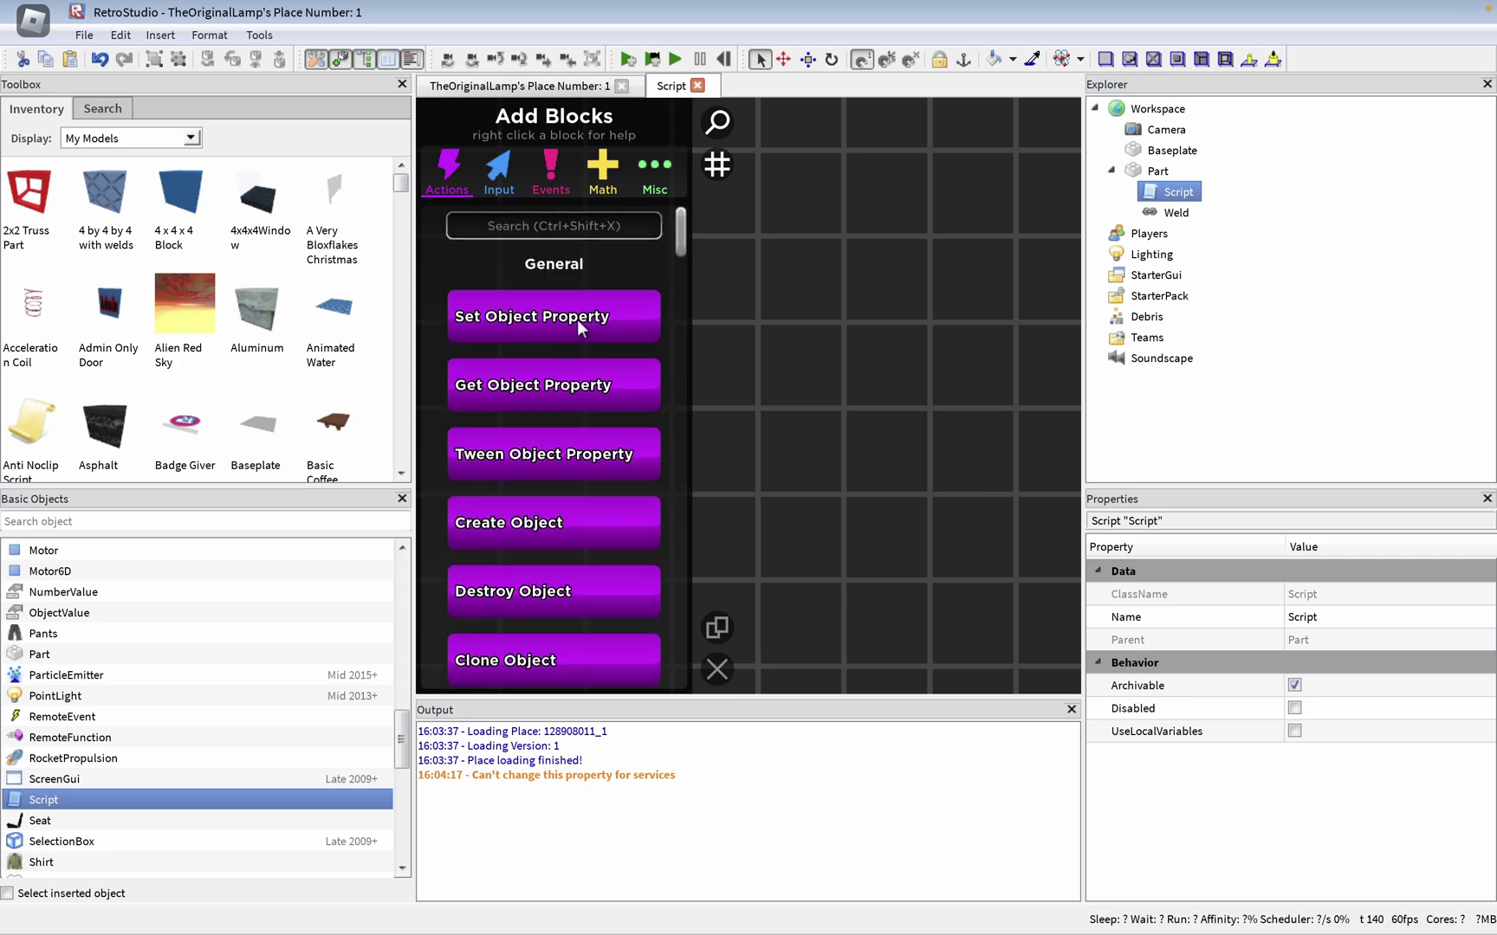
- Add a Set Object Property block to the middle of the script canvas
left_click_drag(577, 320, 876, 416)
scroll(845, 366, "down", 5)
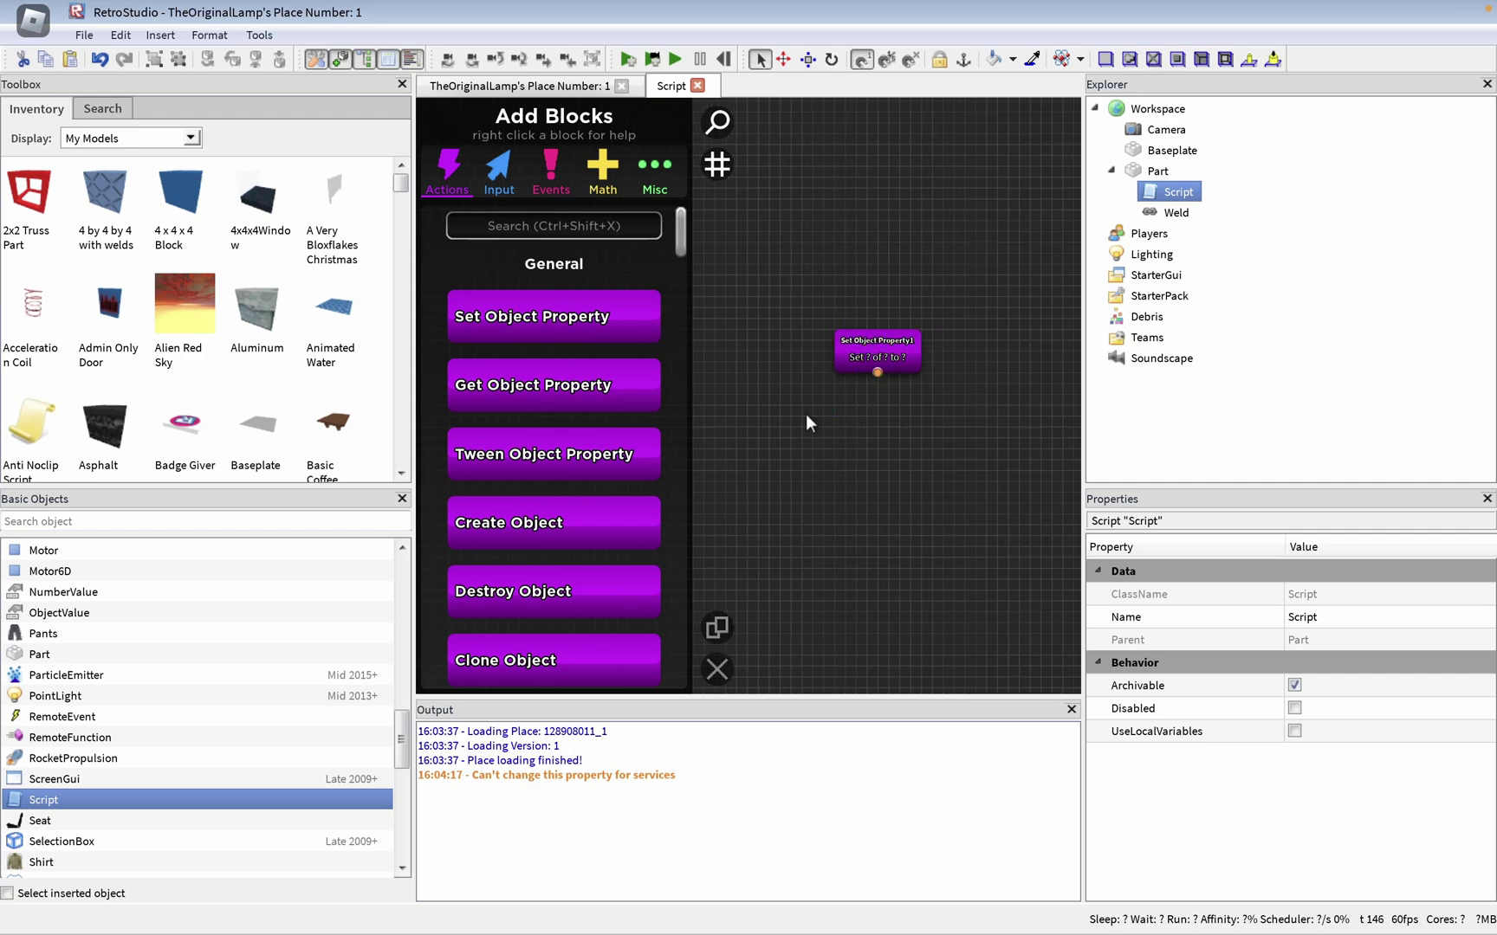
scroll(924, 359, "up", 3)
scroll(897, 413, "down", 5)
scroll(896, 413, "up", 3)
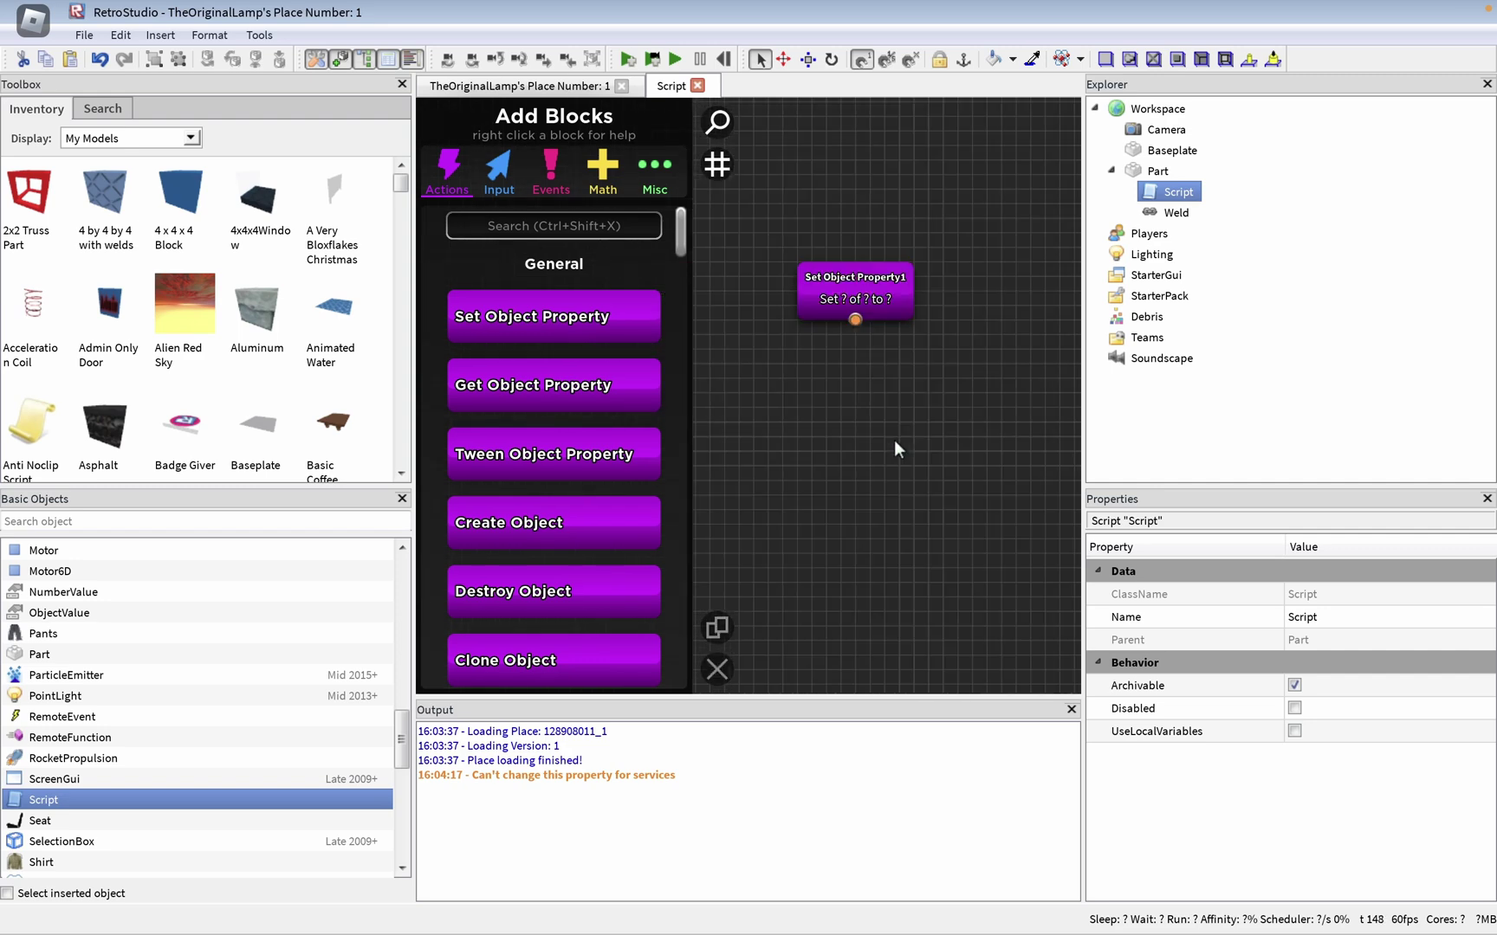
scroll(895, 443, "up", 2)
left_click_drag(862, 125, 899, 400)
- Configure the Set Object Property block to set the Transparency of script.Parent to the Number 0.5
left_click(894, 433)
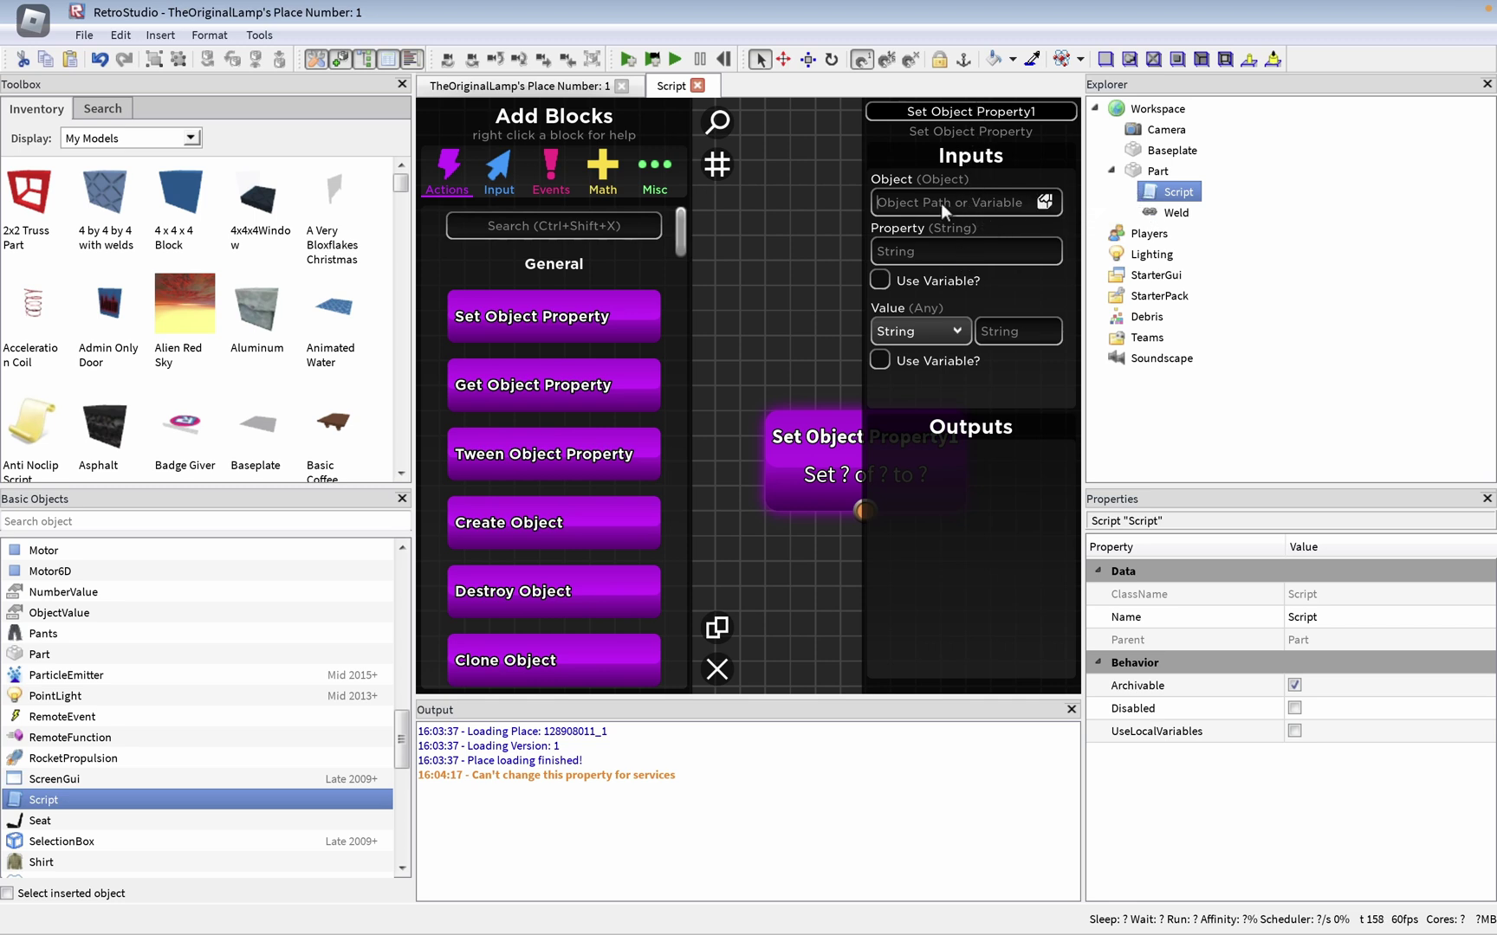
left_click(1045, 202)
left_click(1145, 175)
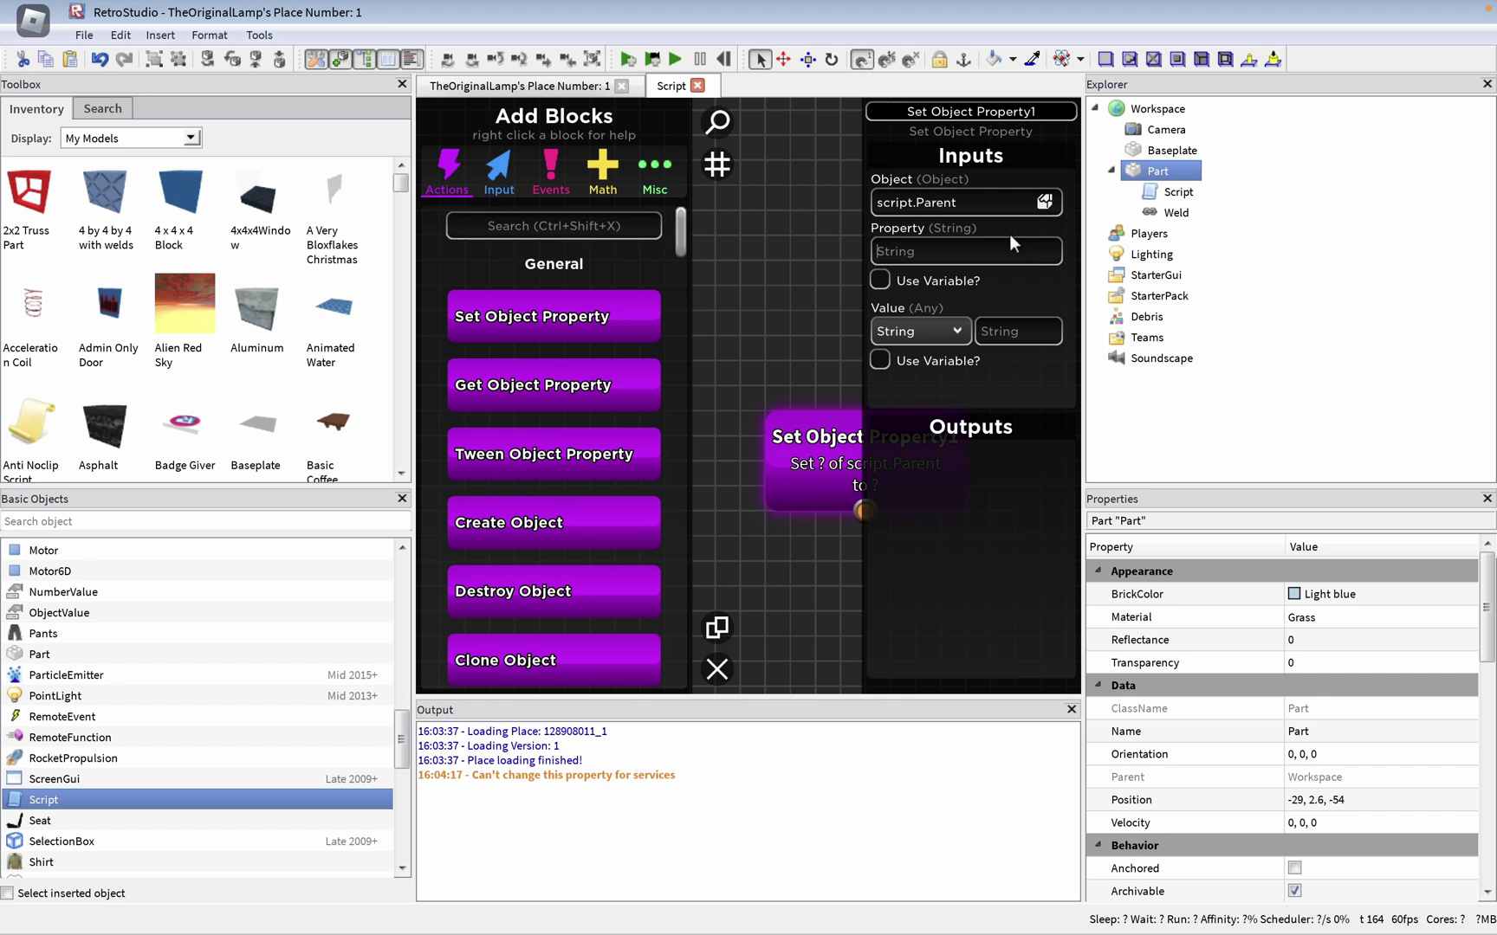
type("Transparency")
left_click(935, 322)
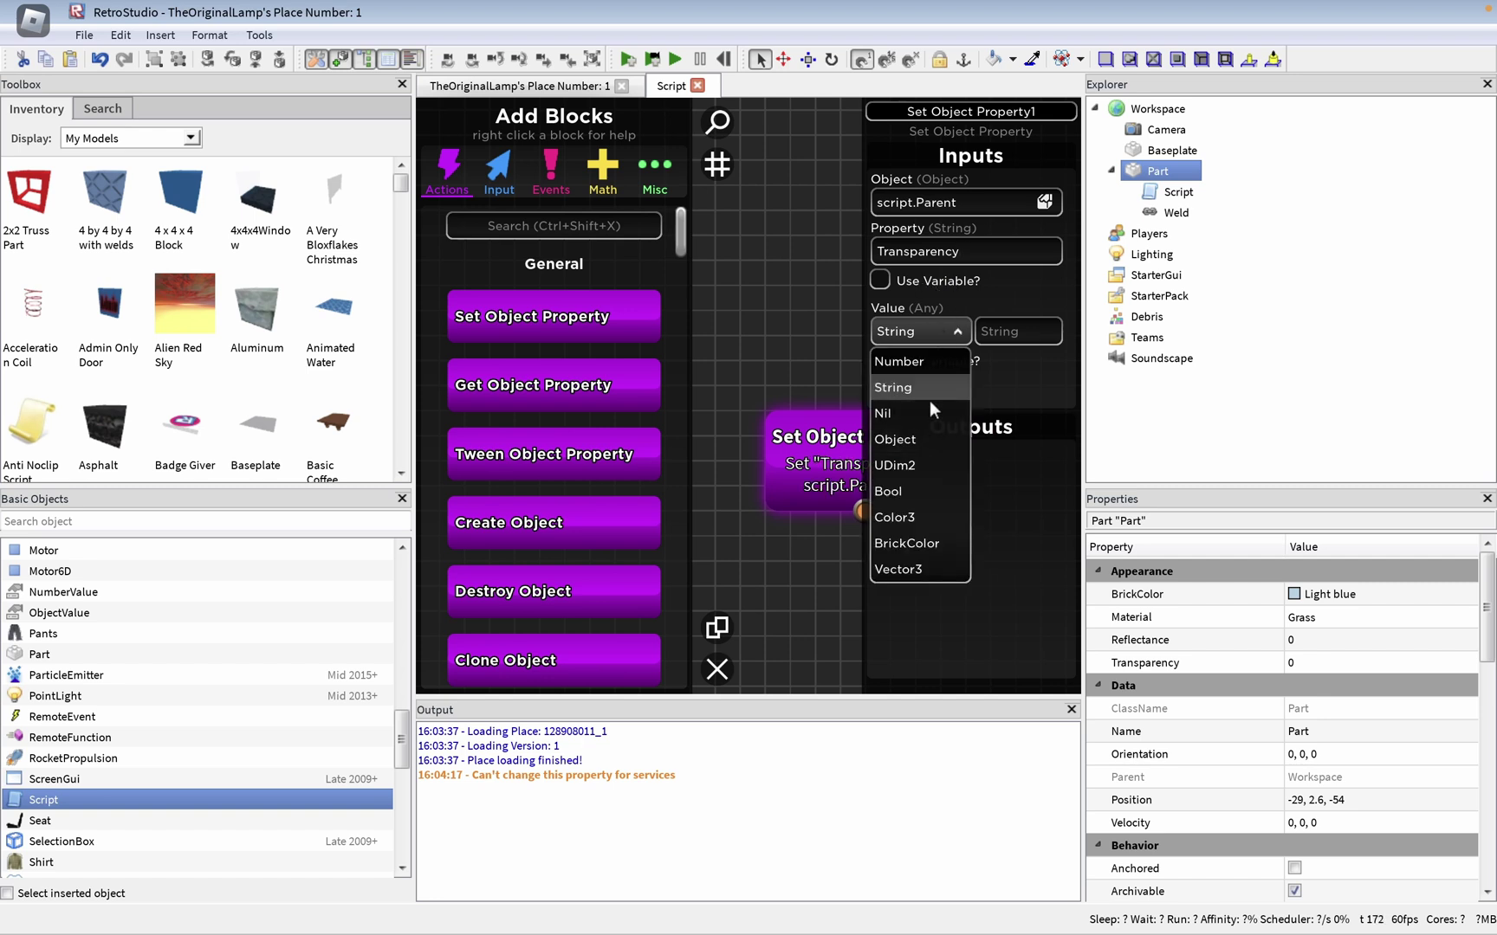
left_click(935, 361)
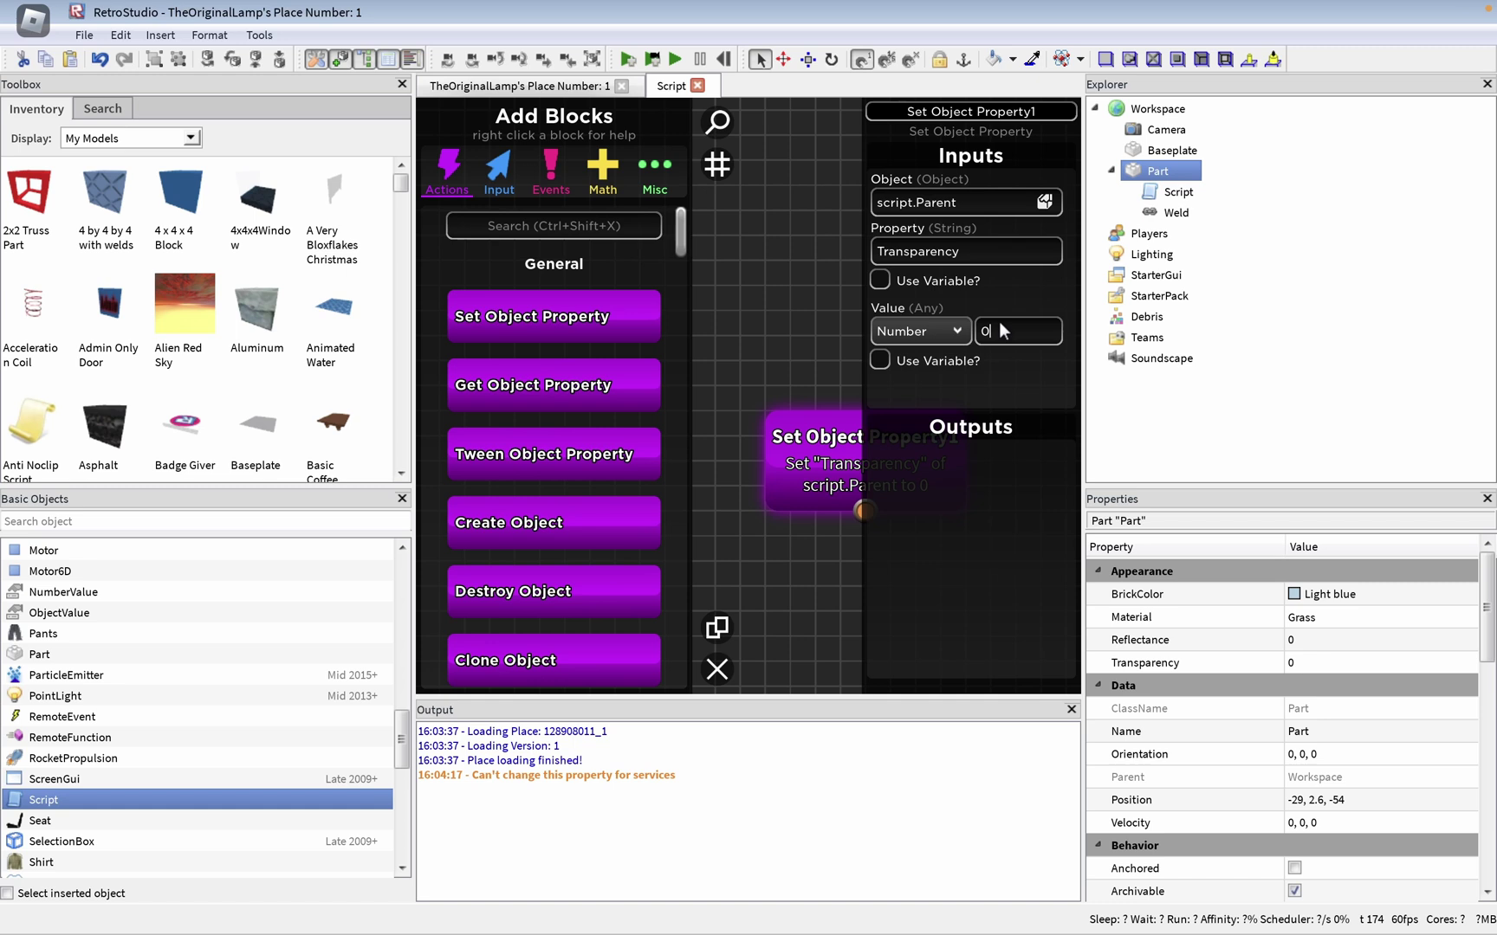
type(".5")
left_click(766, 335)
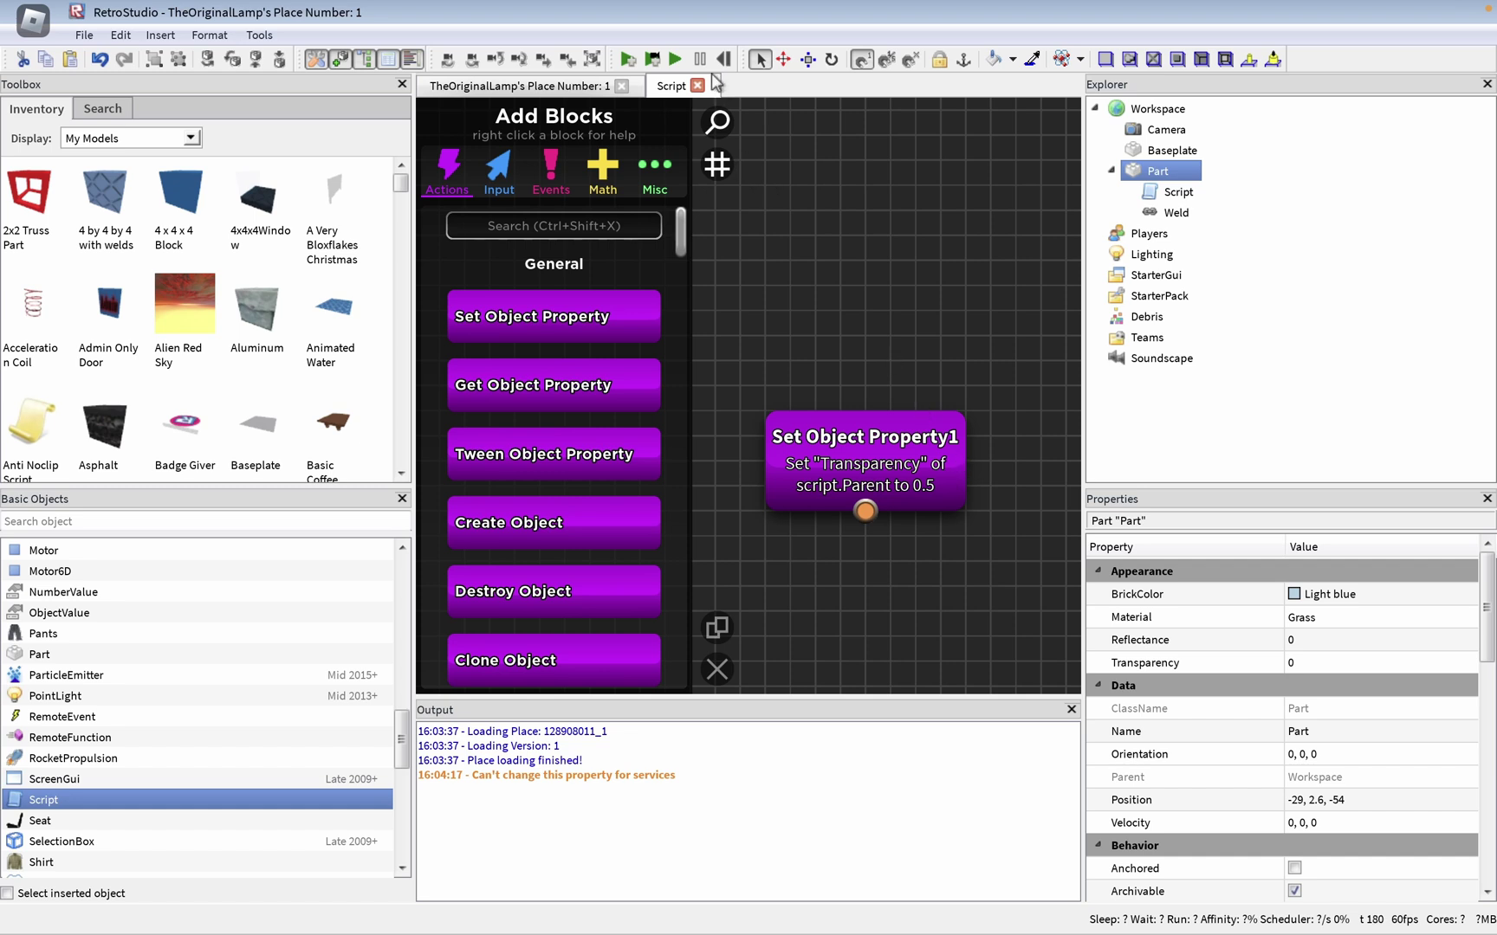
- Start a play test of the place and walk the character toward the block
left_click(632, 64)
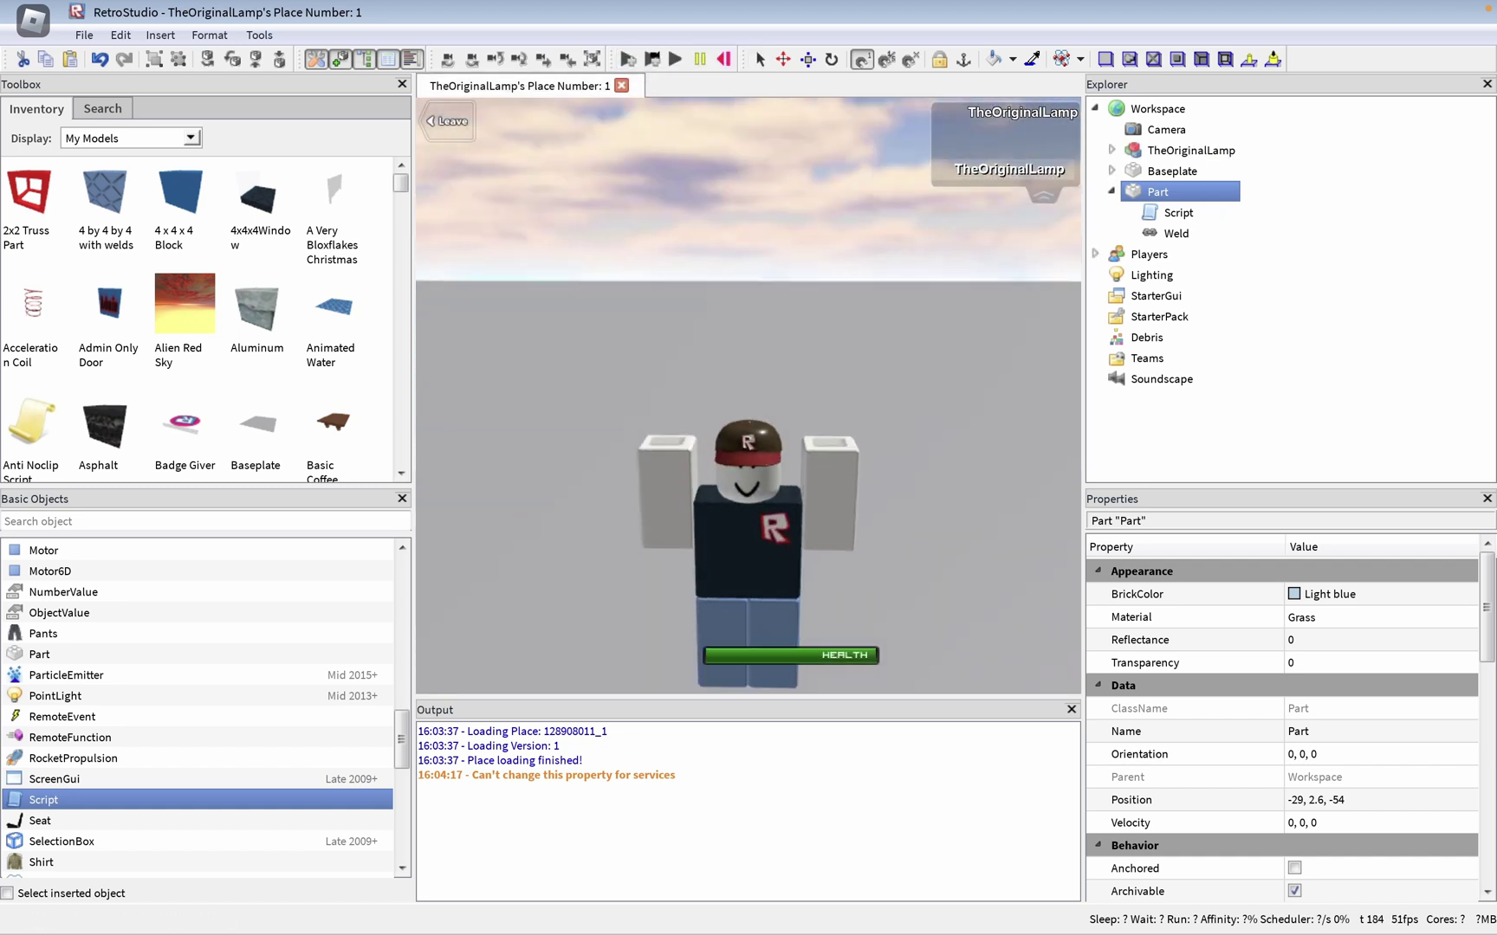
key("w")
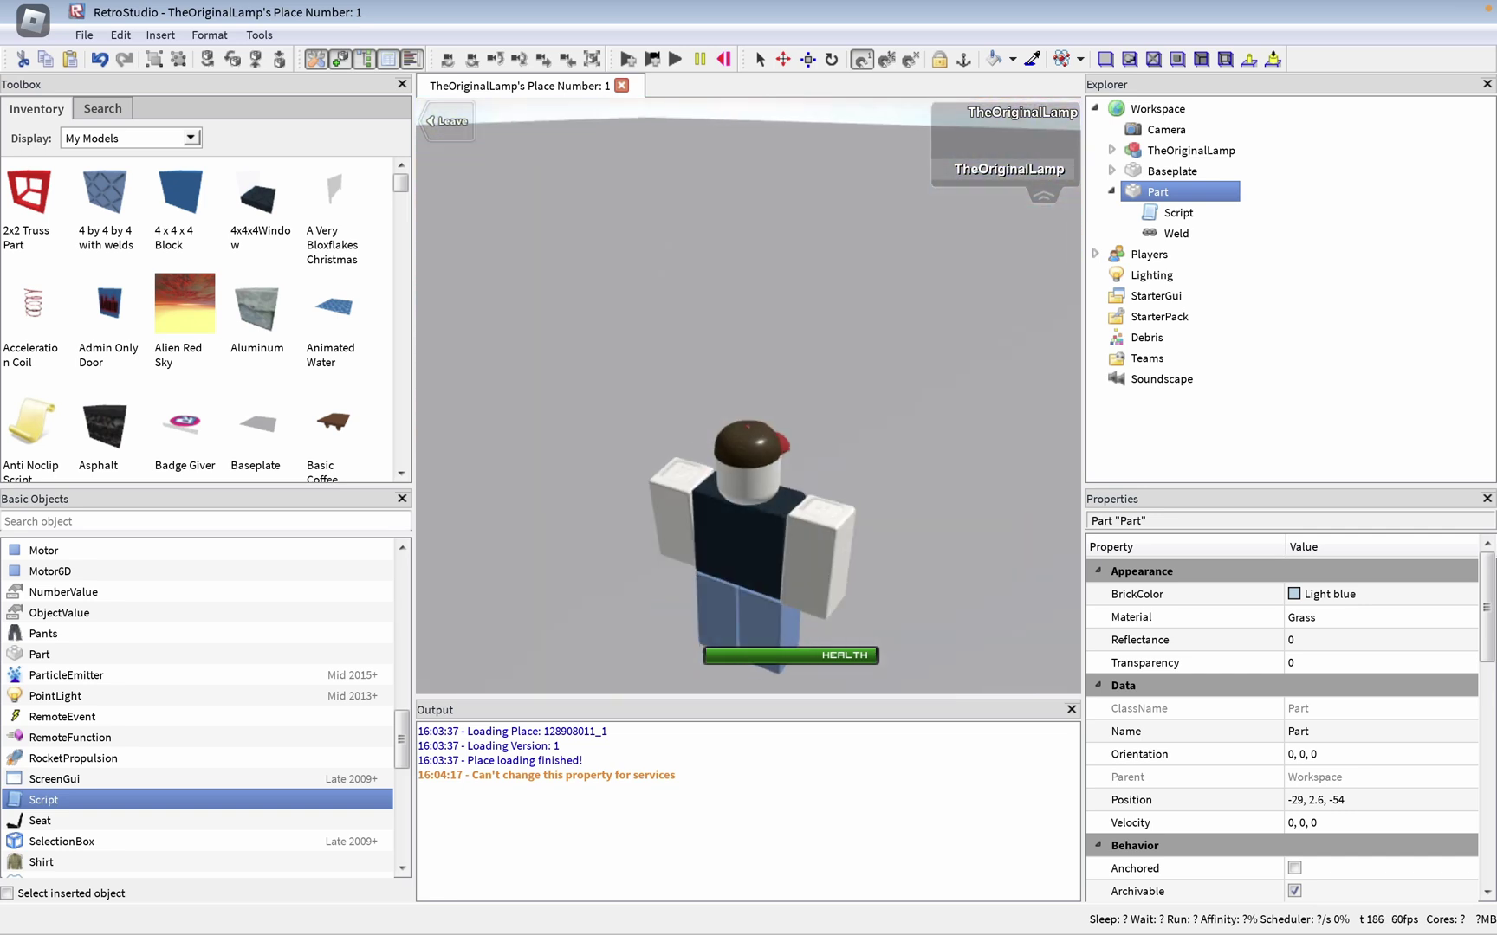
scroll(775, 304, "down", 5)
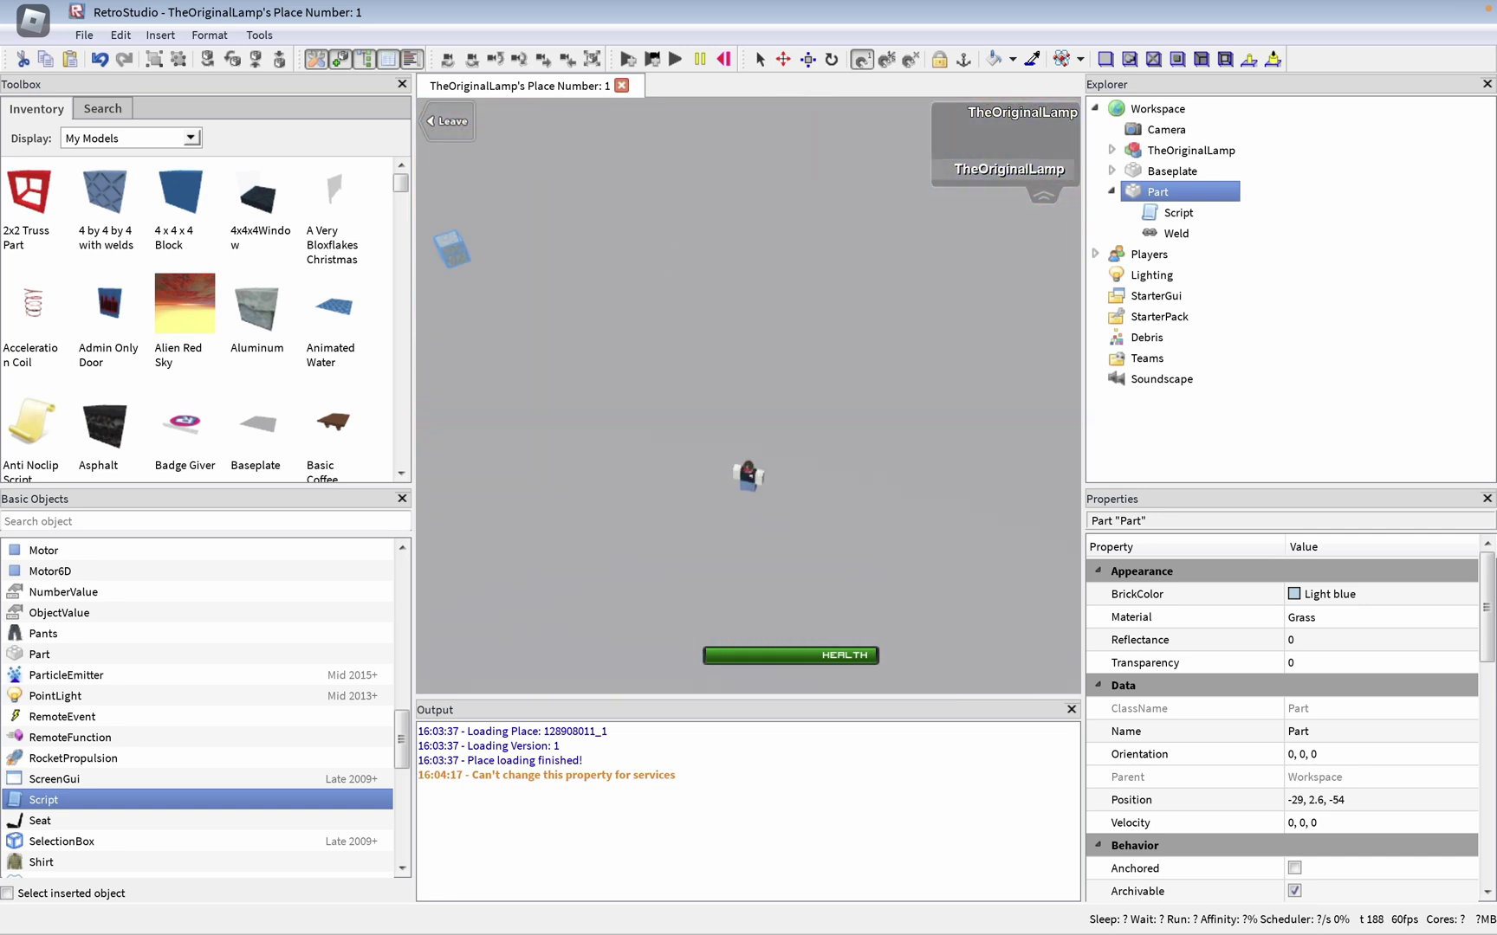
scroll(775, 304, "up", 5)
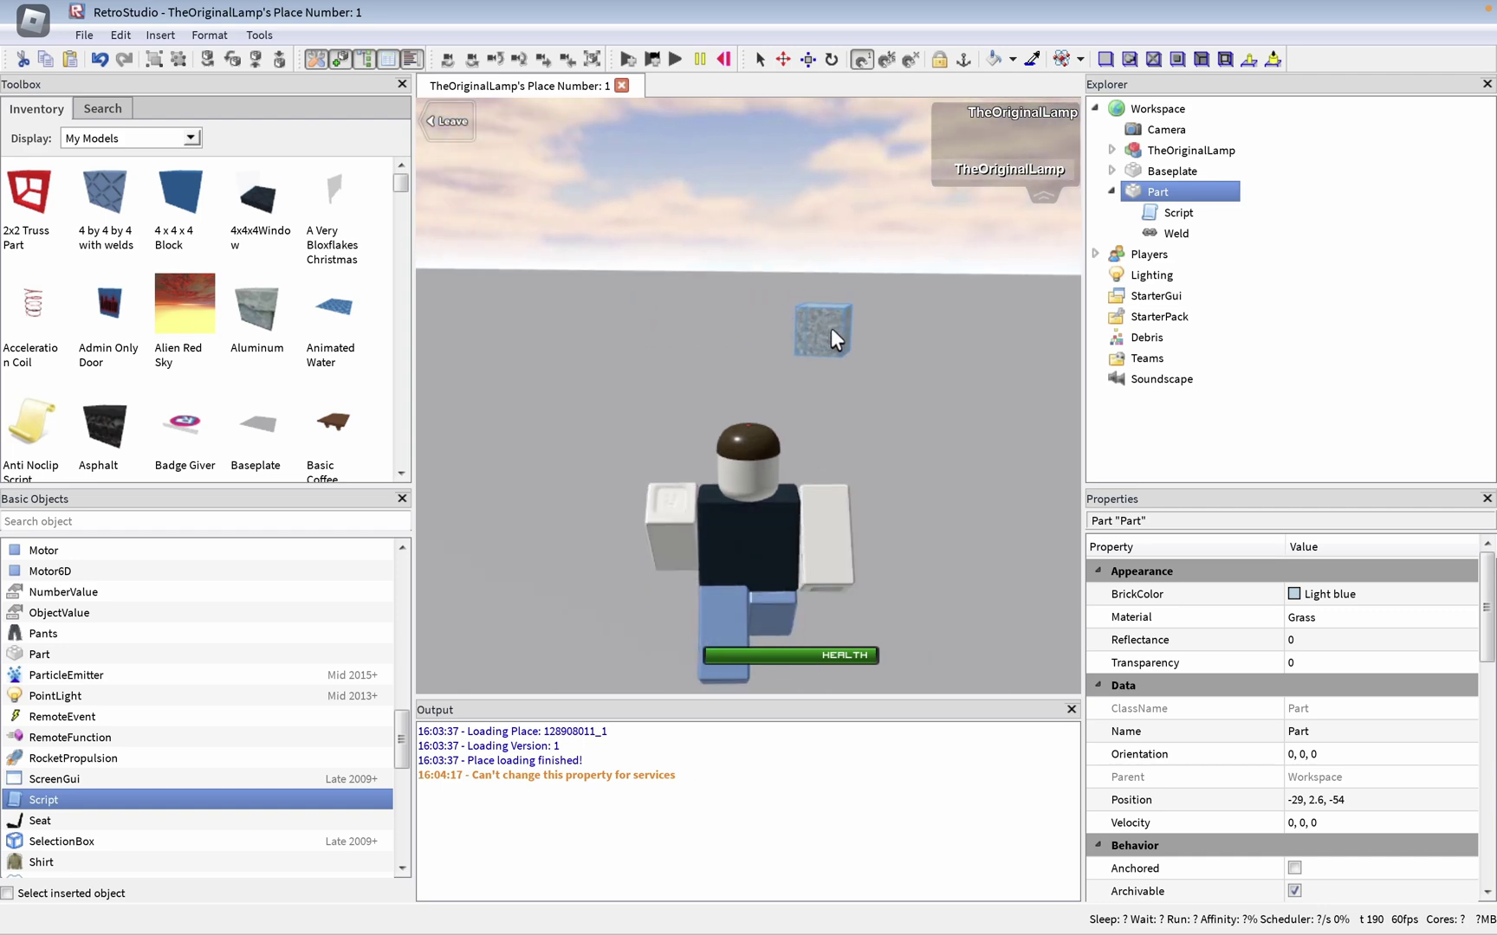
left_click(832, 329)
key("w")
right_click(837, 341)
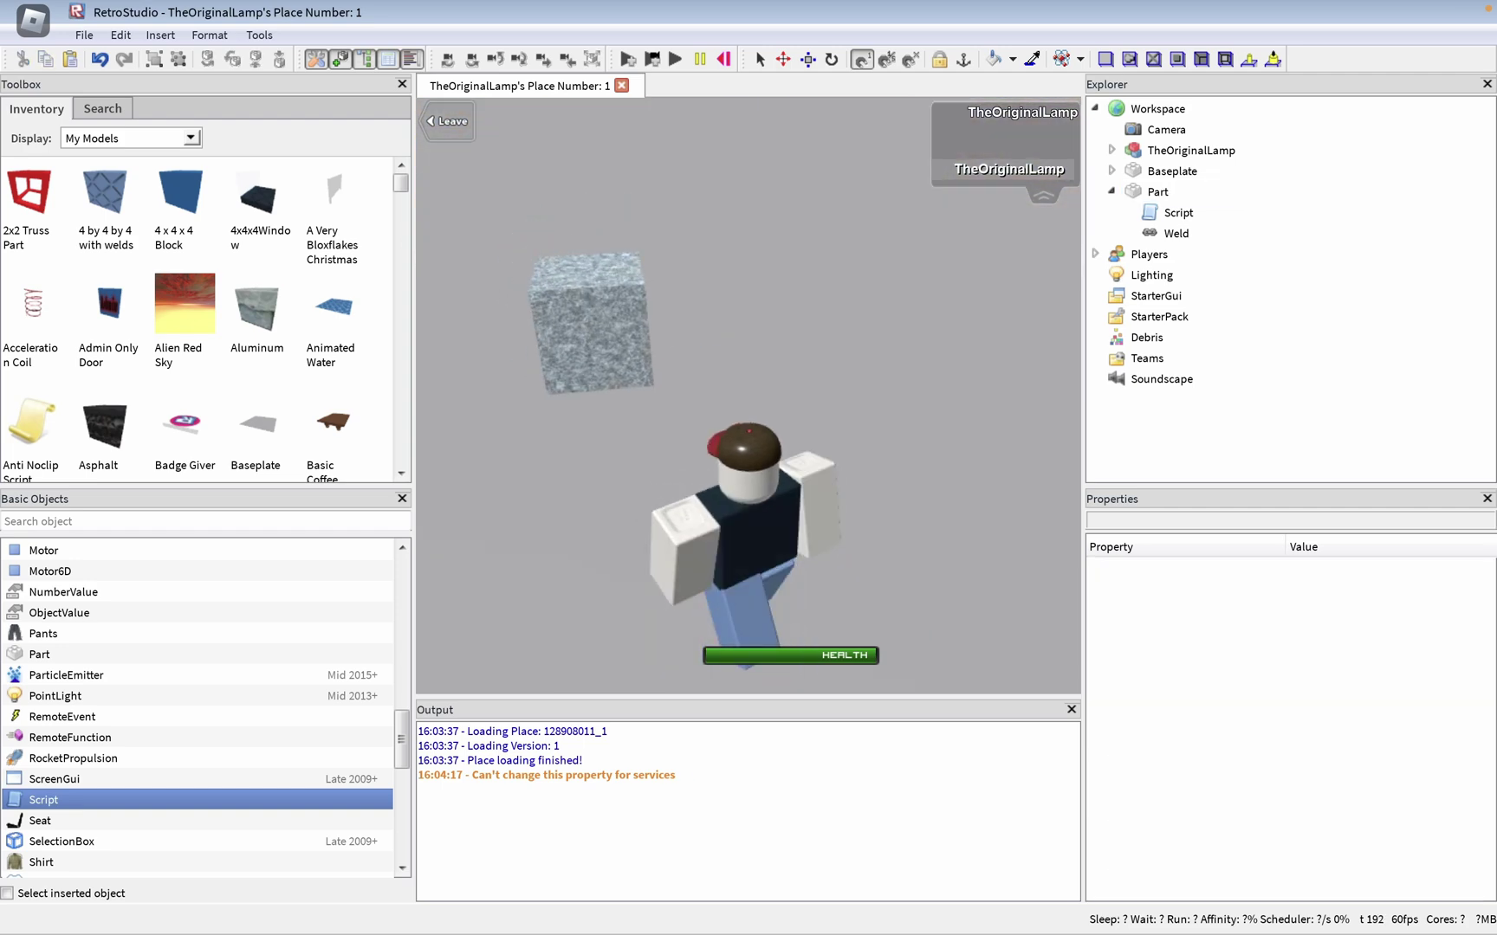
- Walk and jump the character around the block to inspect its transparency up close
key("w")
key("a")
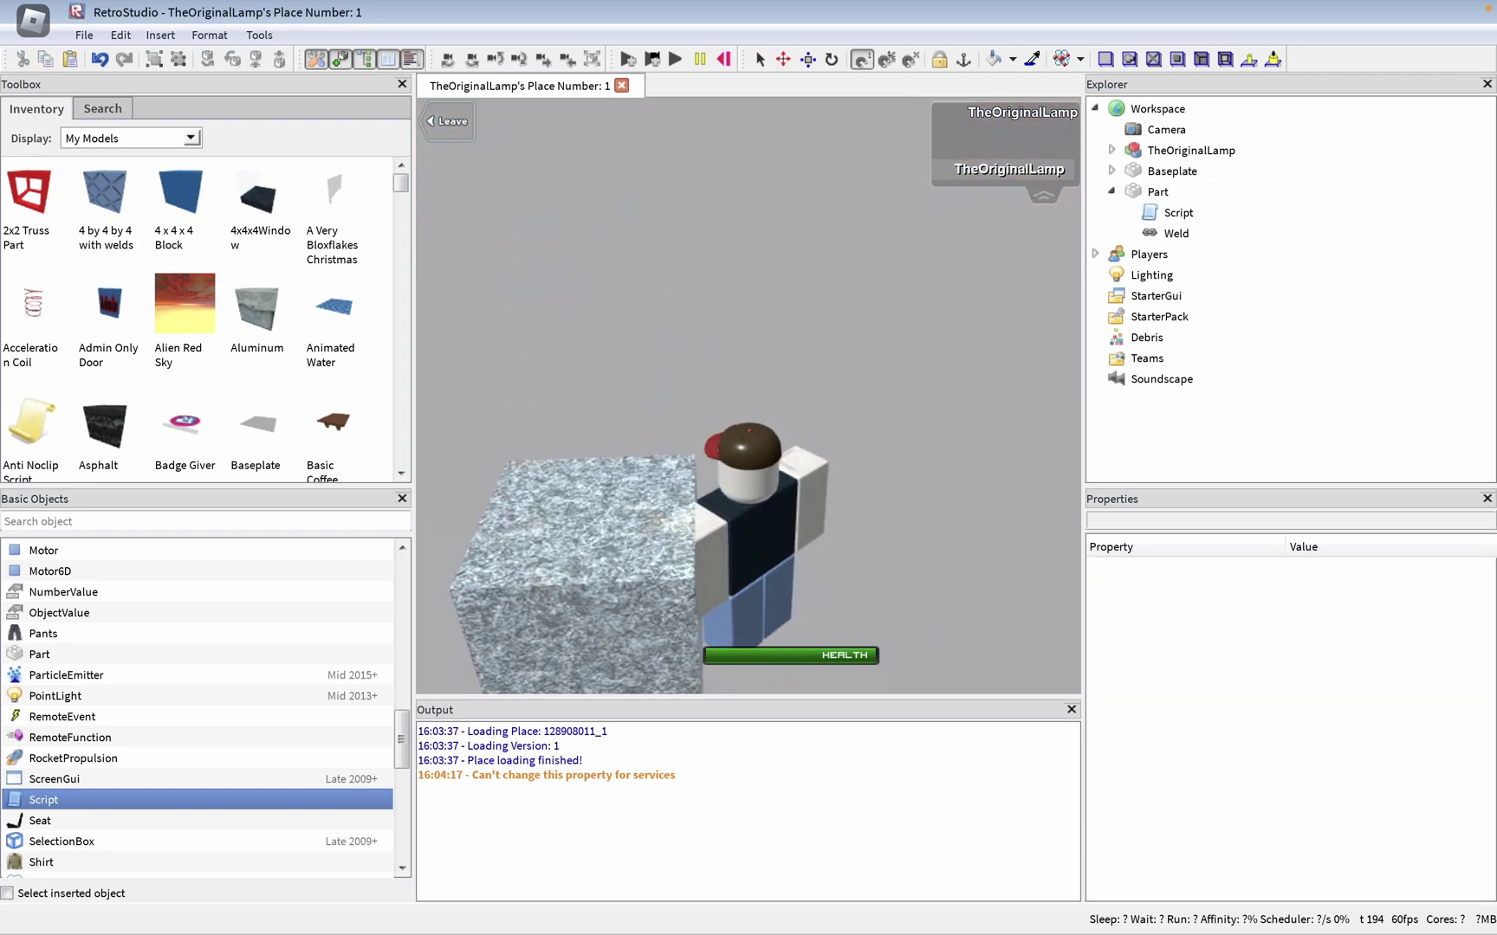
key("space")
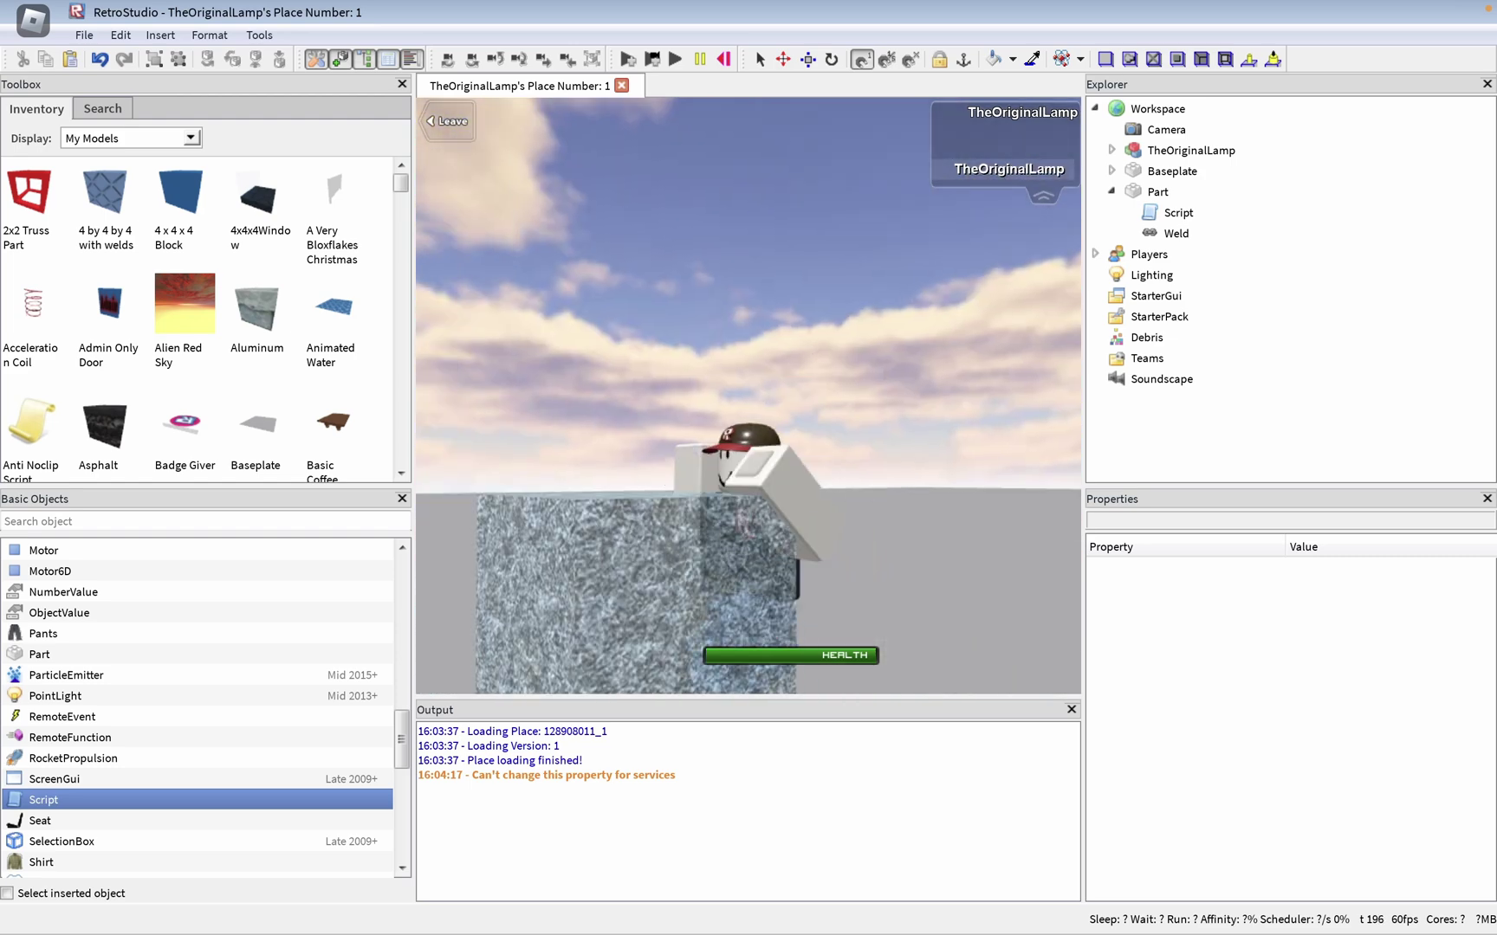
key("s")
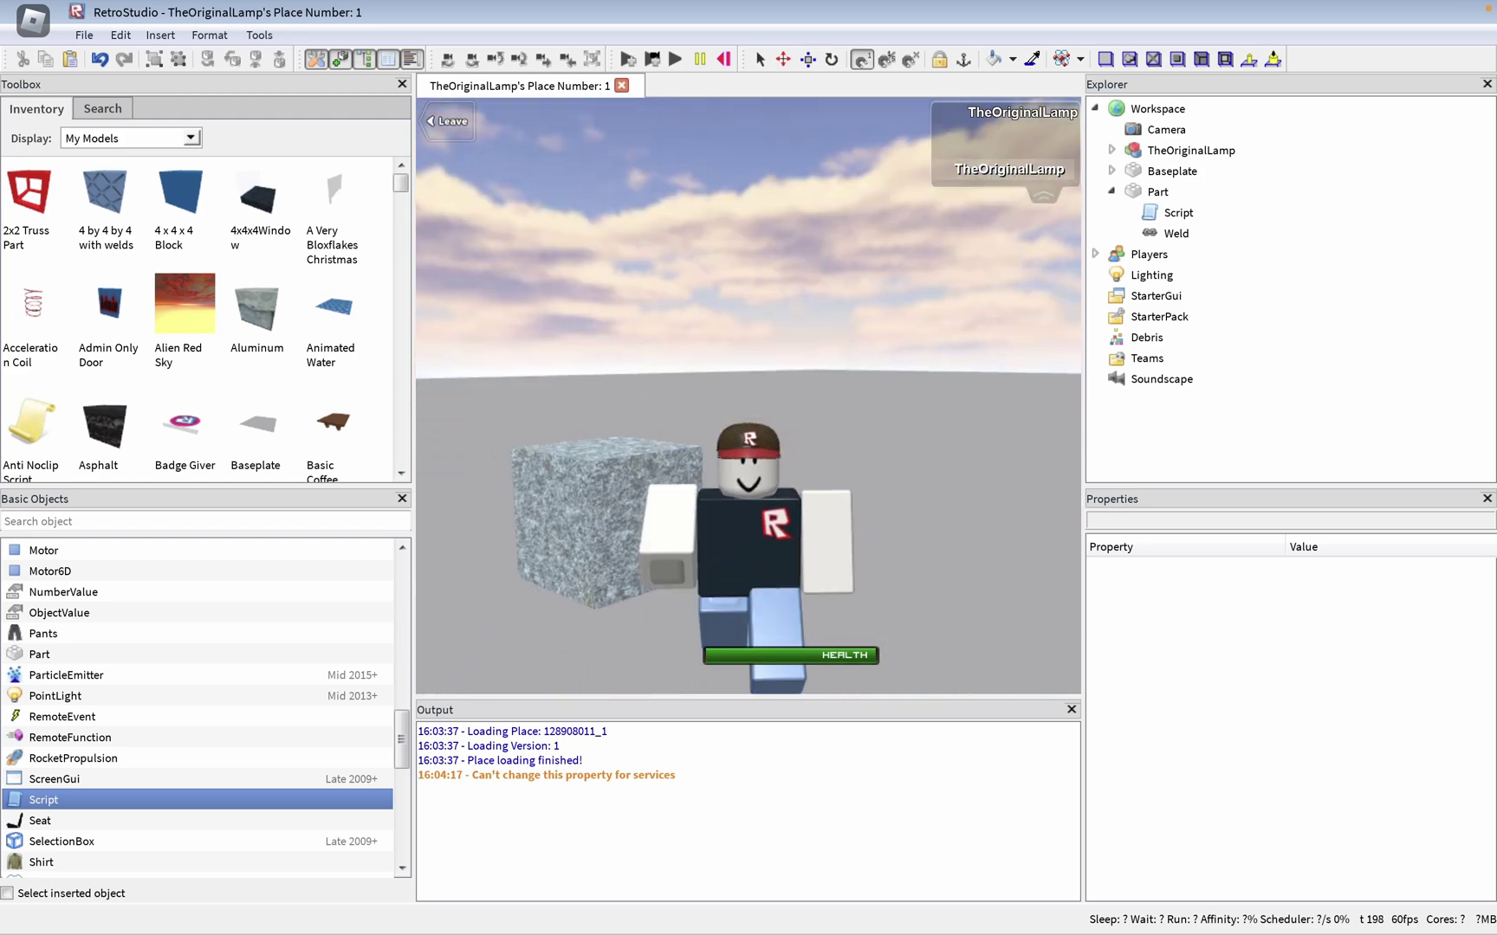
key("a")
key("w")
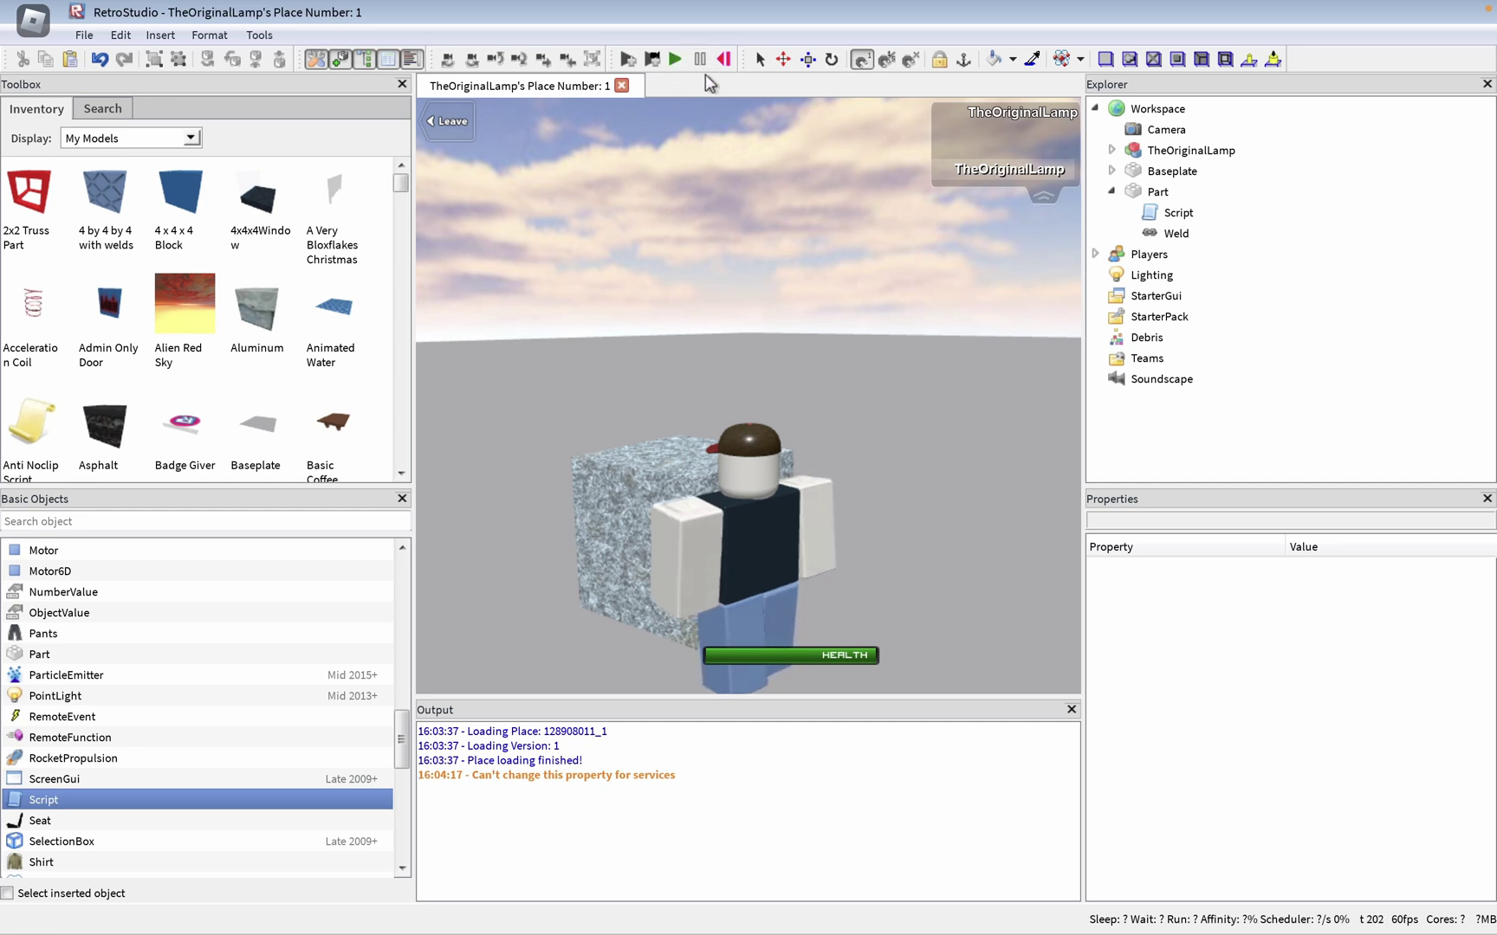
- Stop the play test and reload the place for editing
left_click(700, 61)
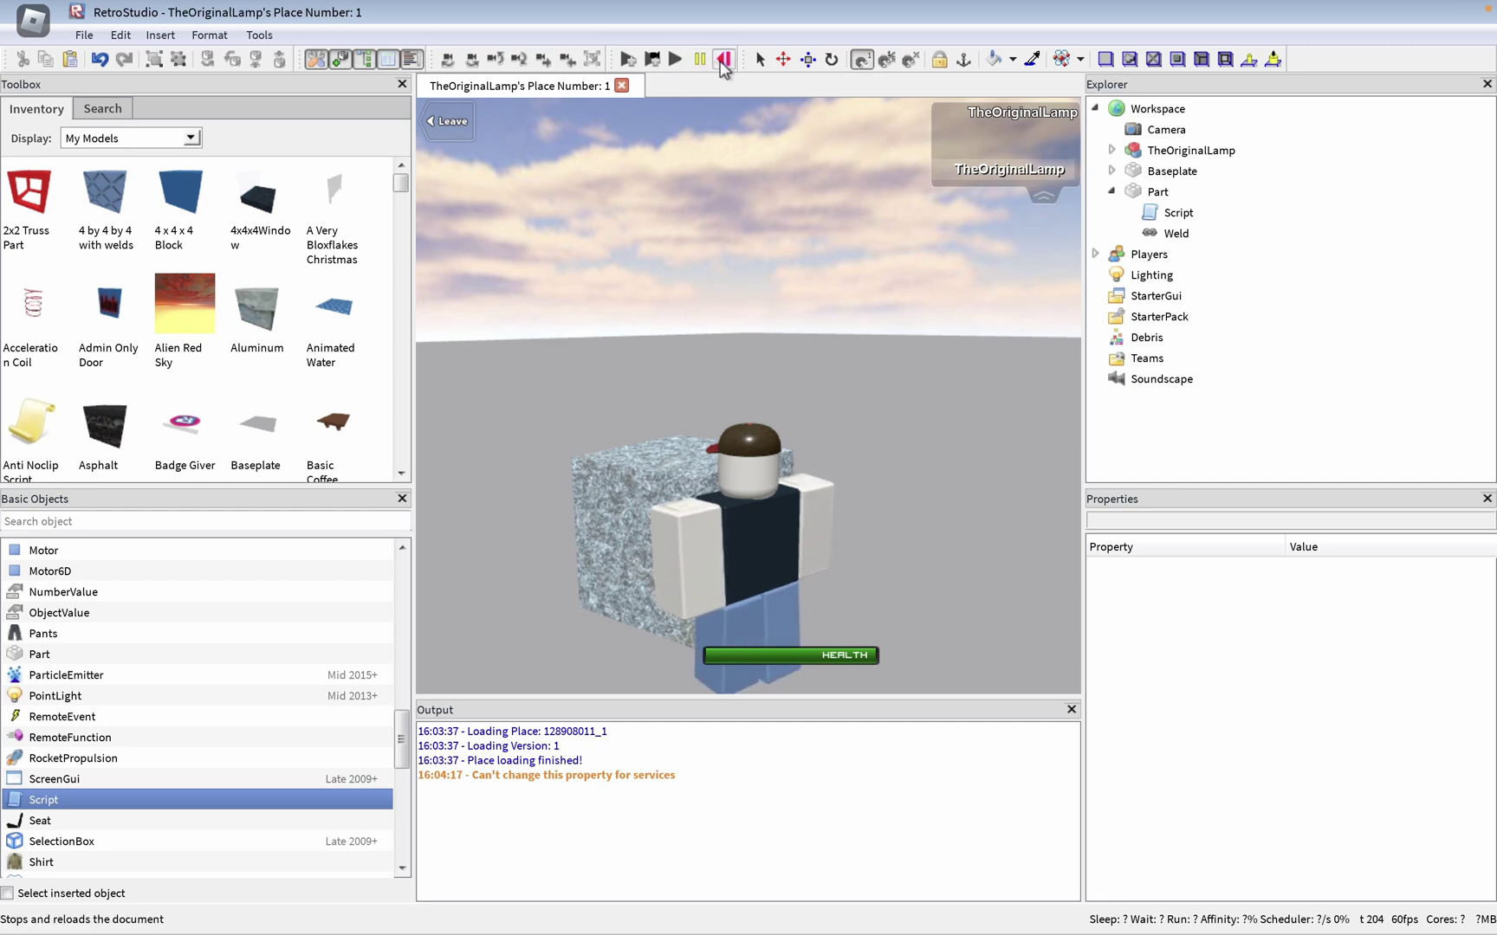
key("d")
key("s")
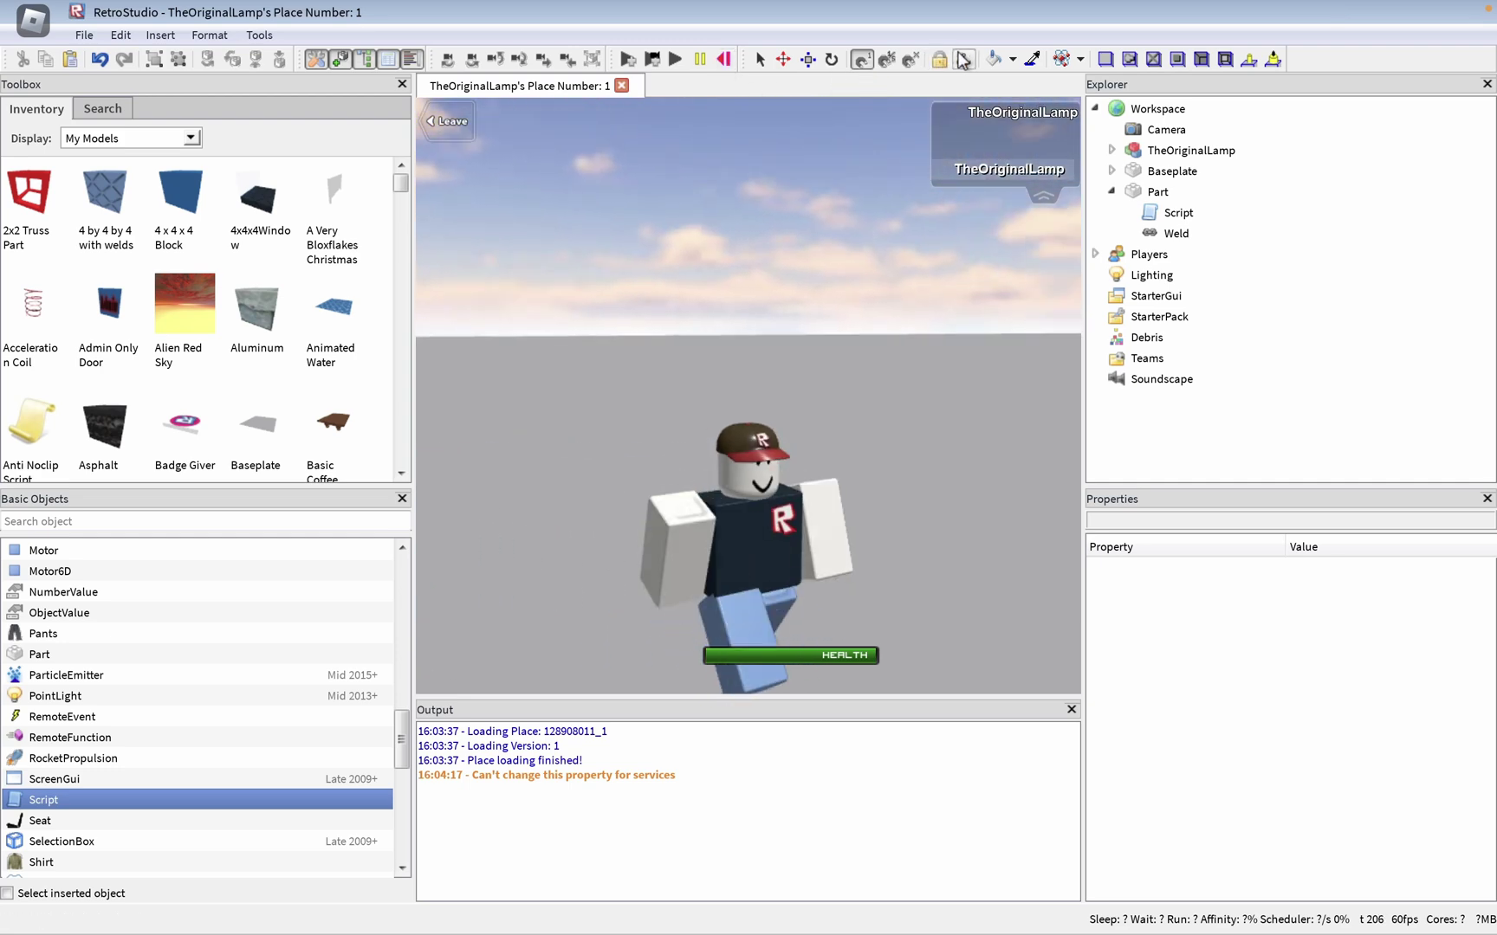
left_click(726, 60)
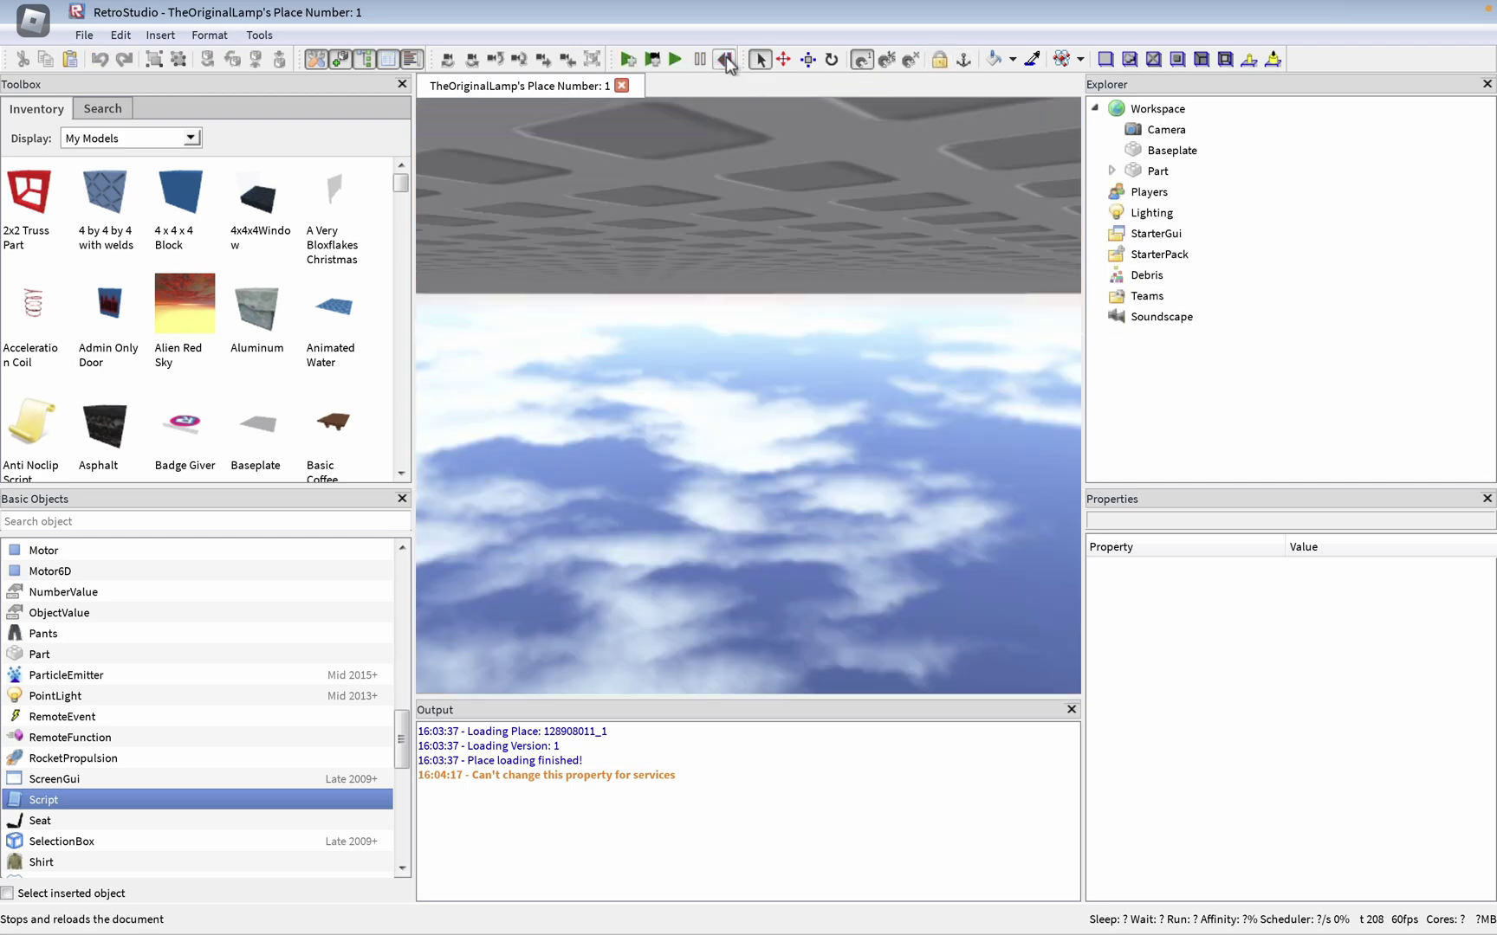
- Look through the inventory models in the Toolbox and the object types in the Basic Objects list
scroll(152, 266, "down", 5)
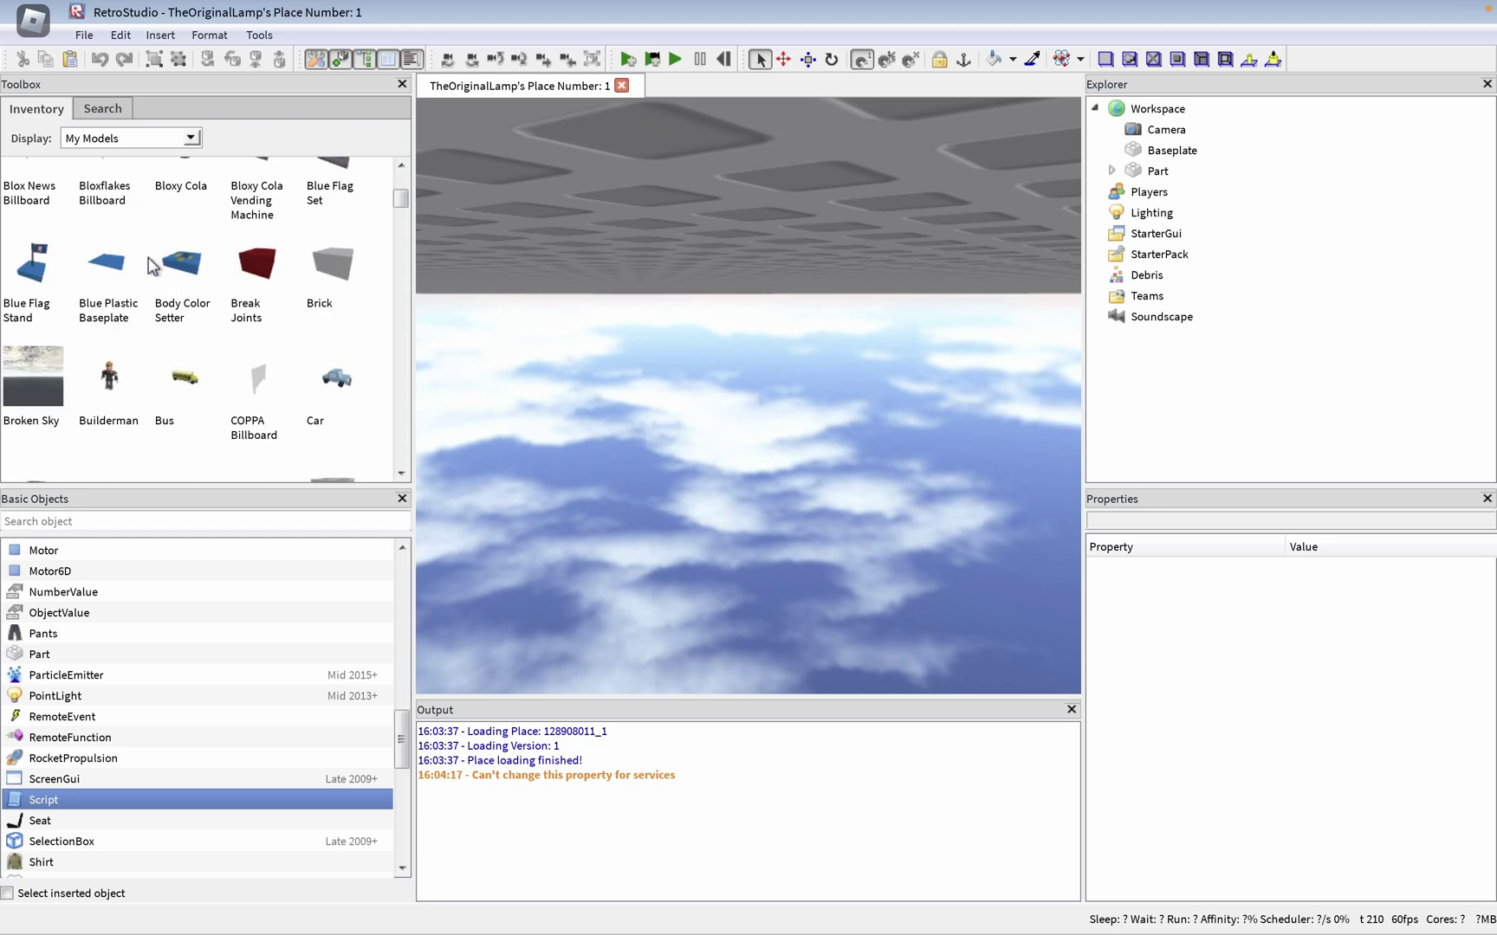
scroll(152, 266, "up", 3)
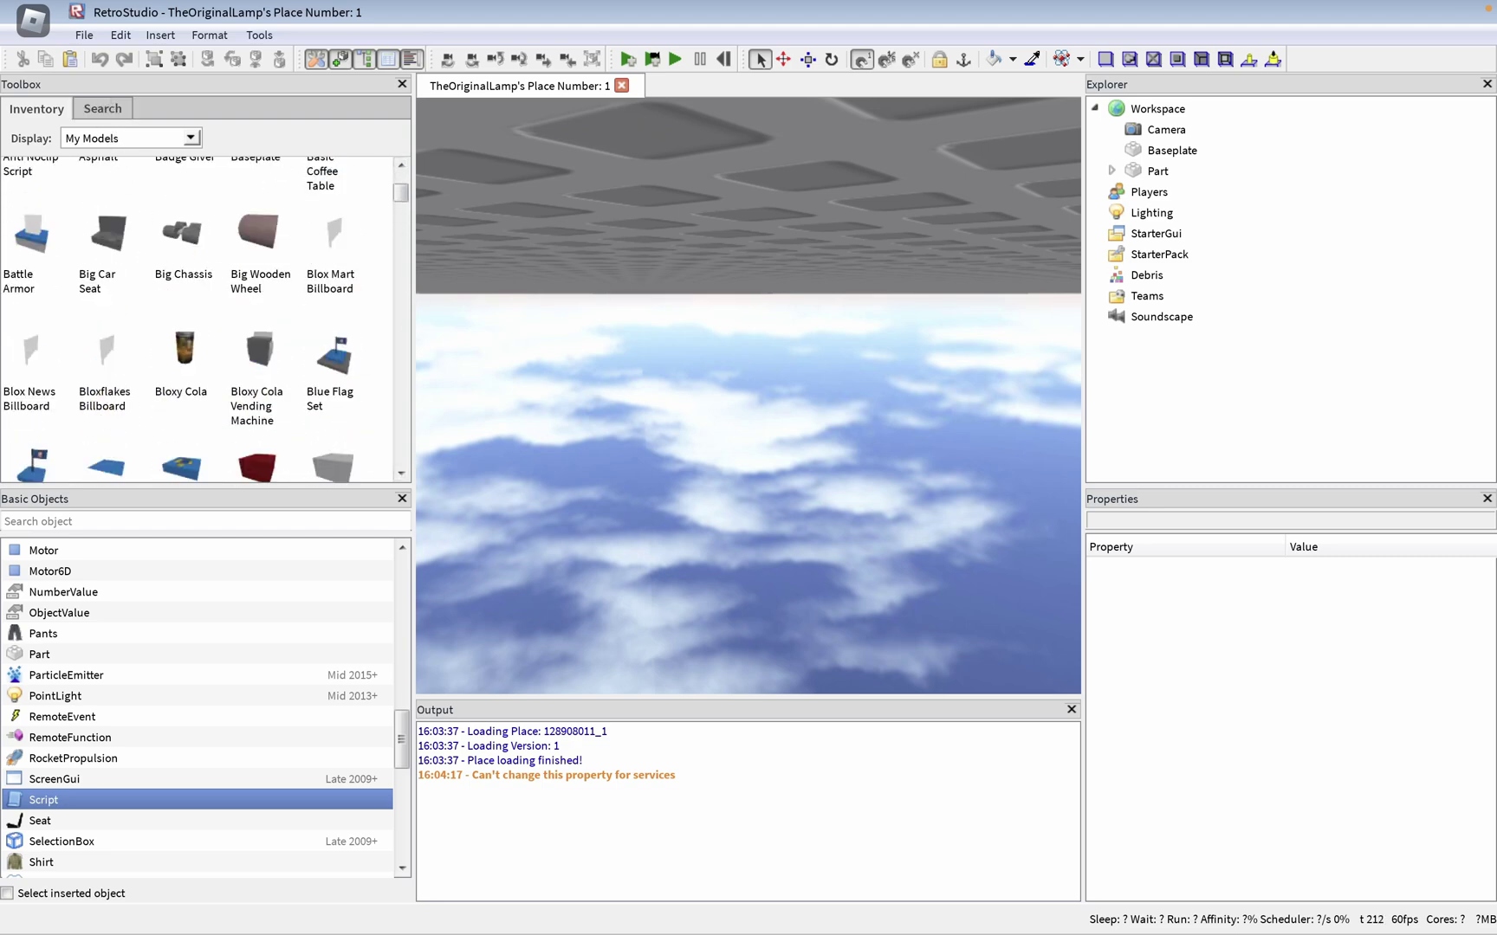
key("e")
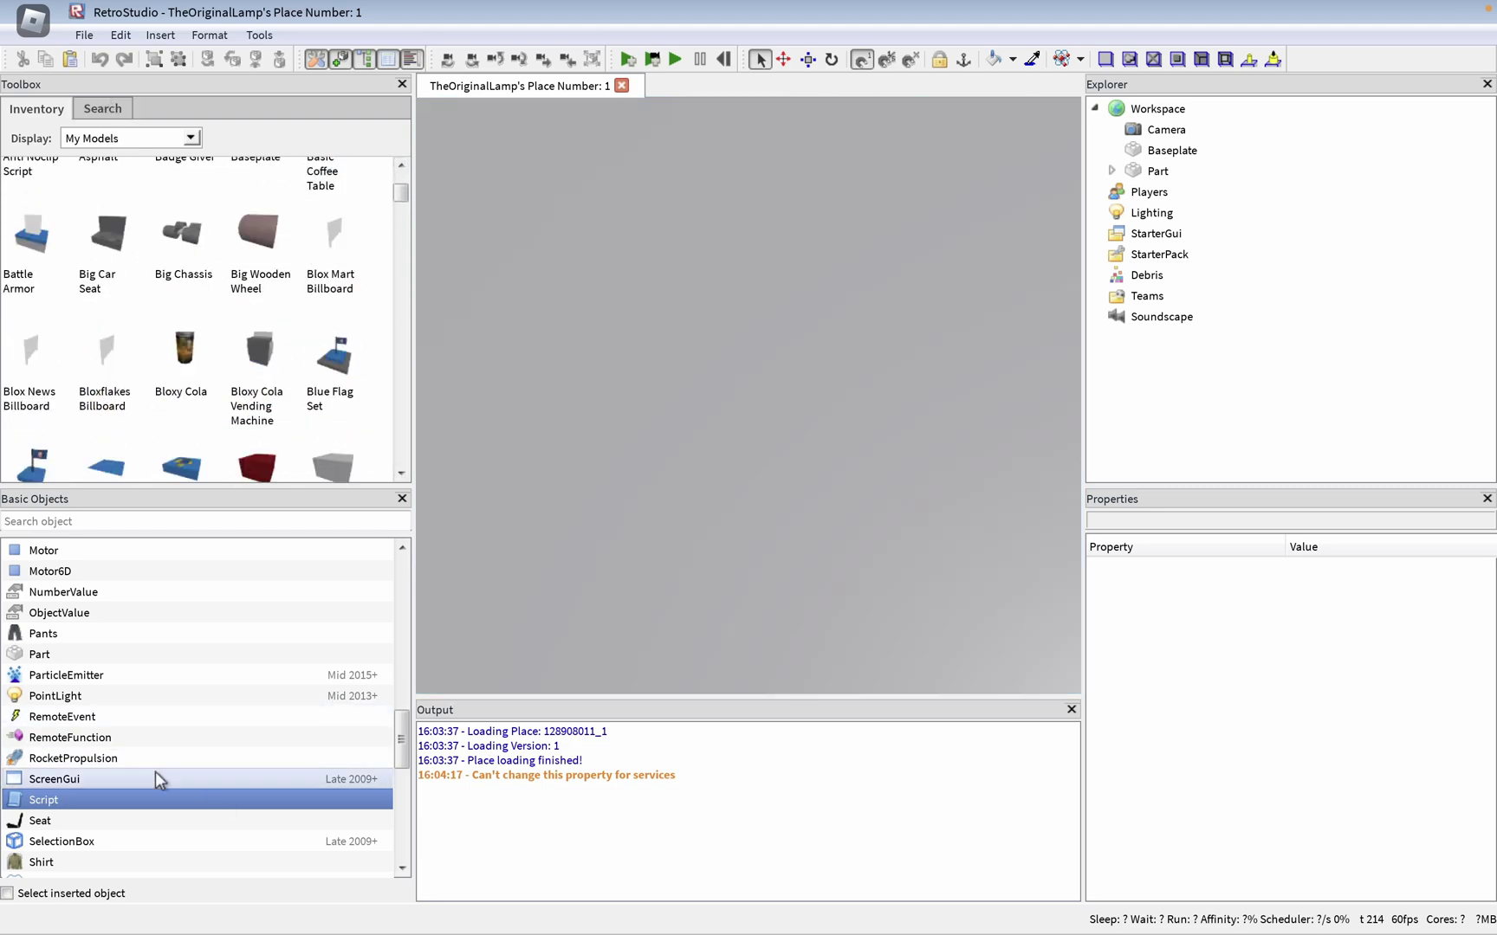
scroll(156, 778, "down", 5)
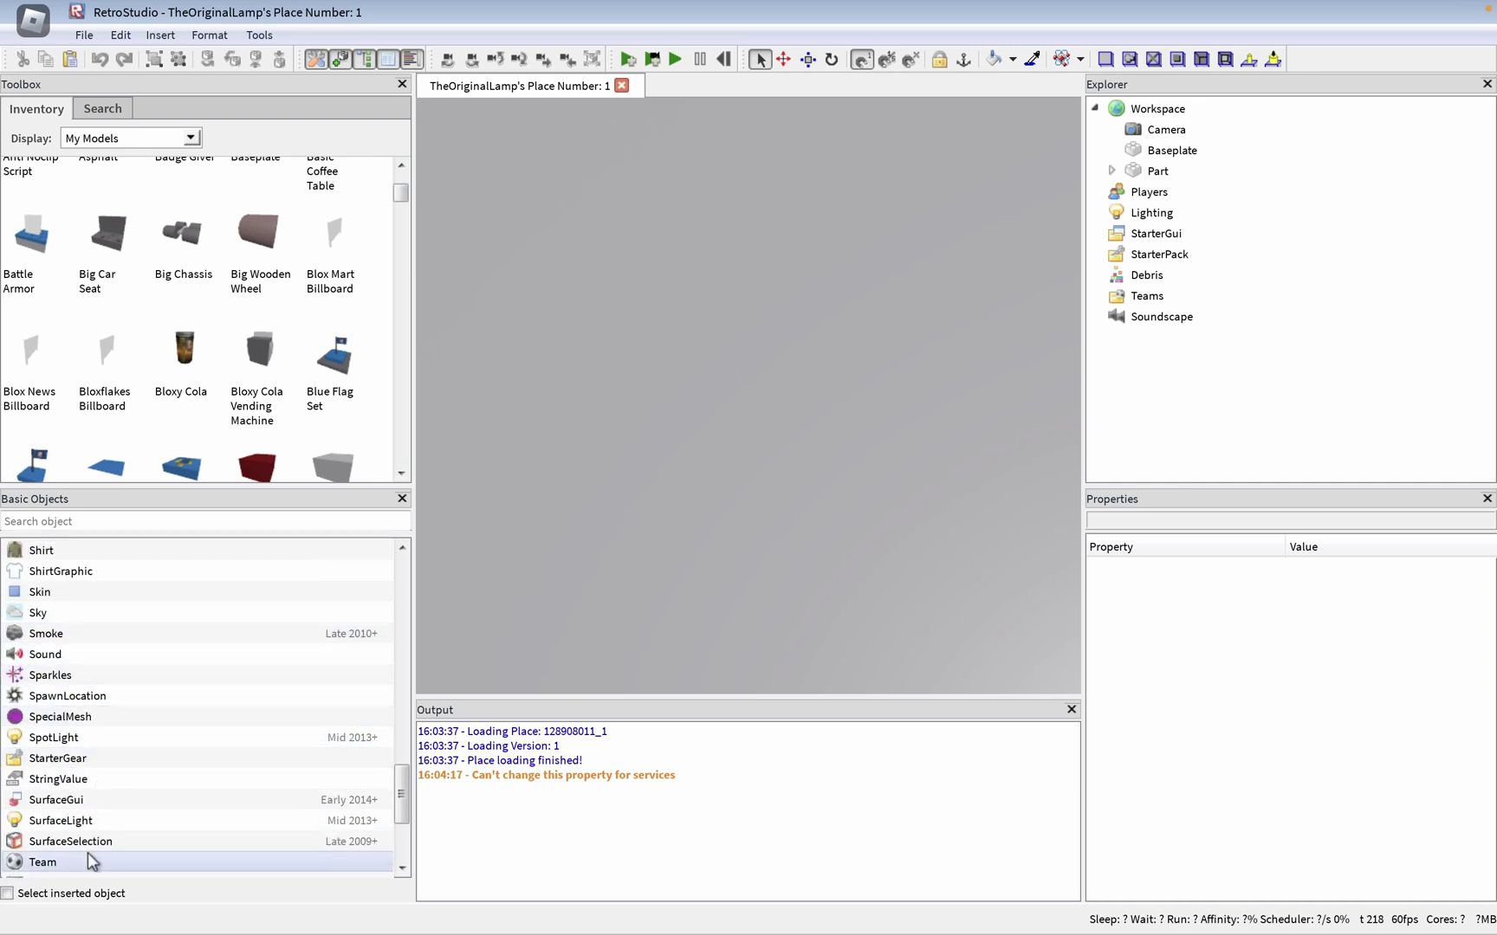
scroll(99, 779, "up", 15)
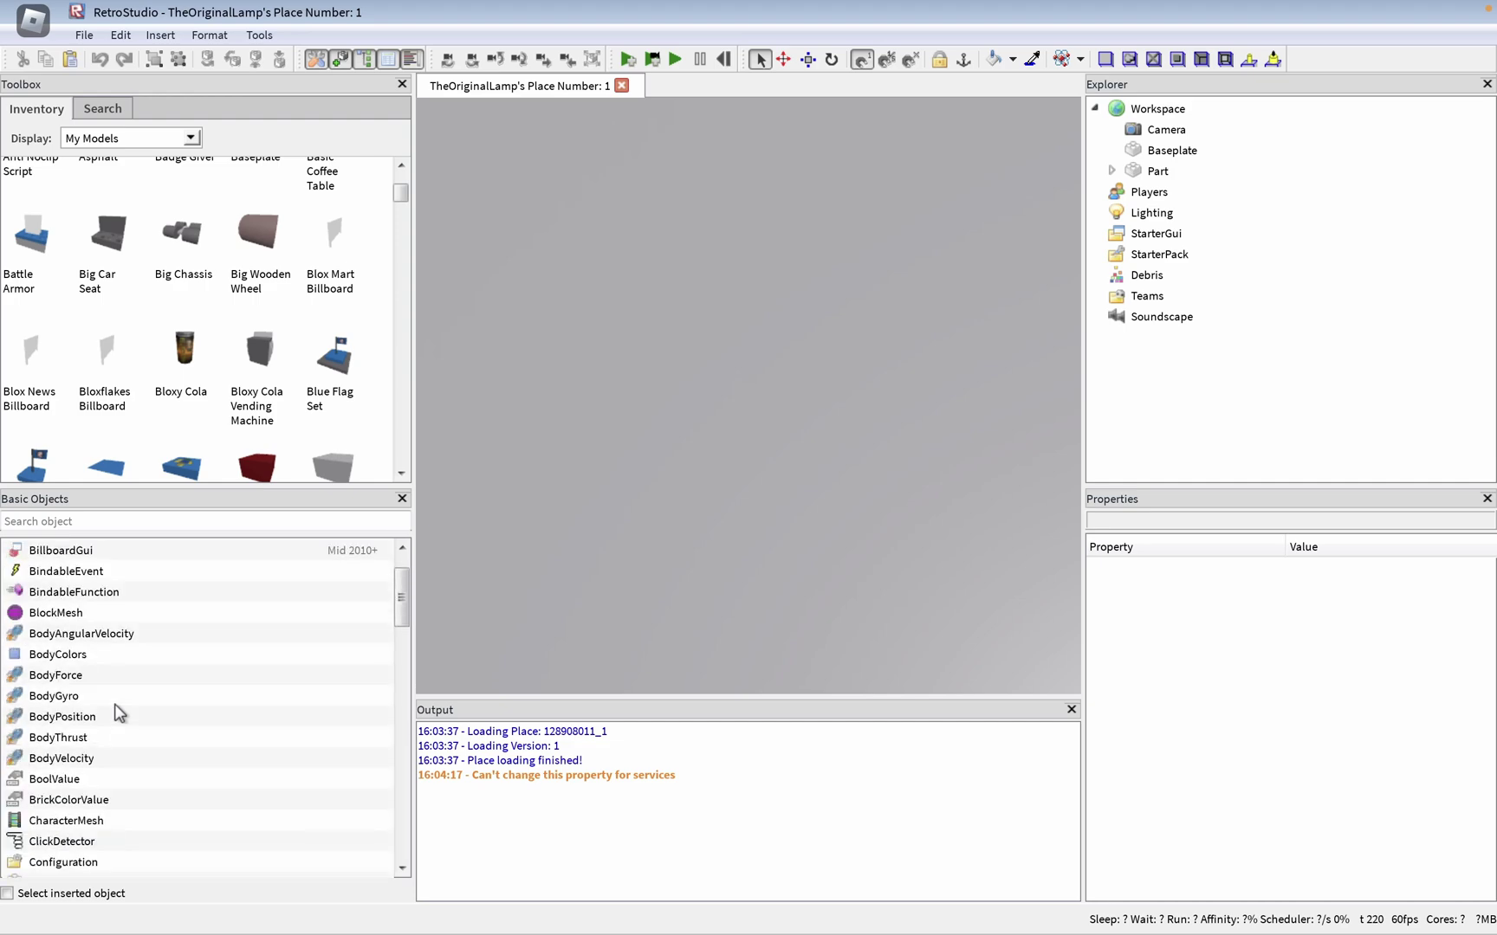
scroll(104, 689, "up", 1)
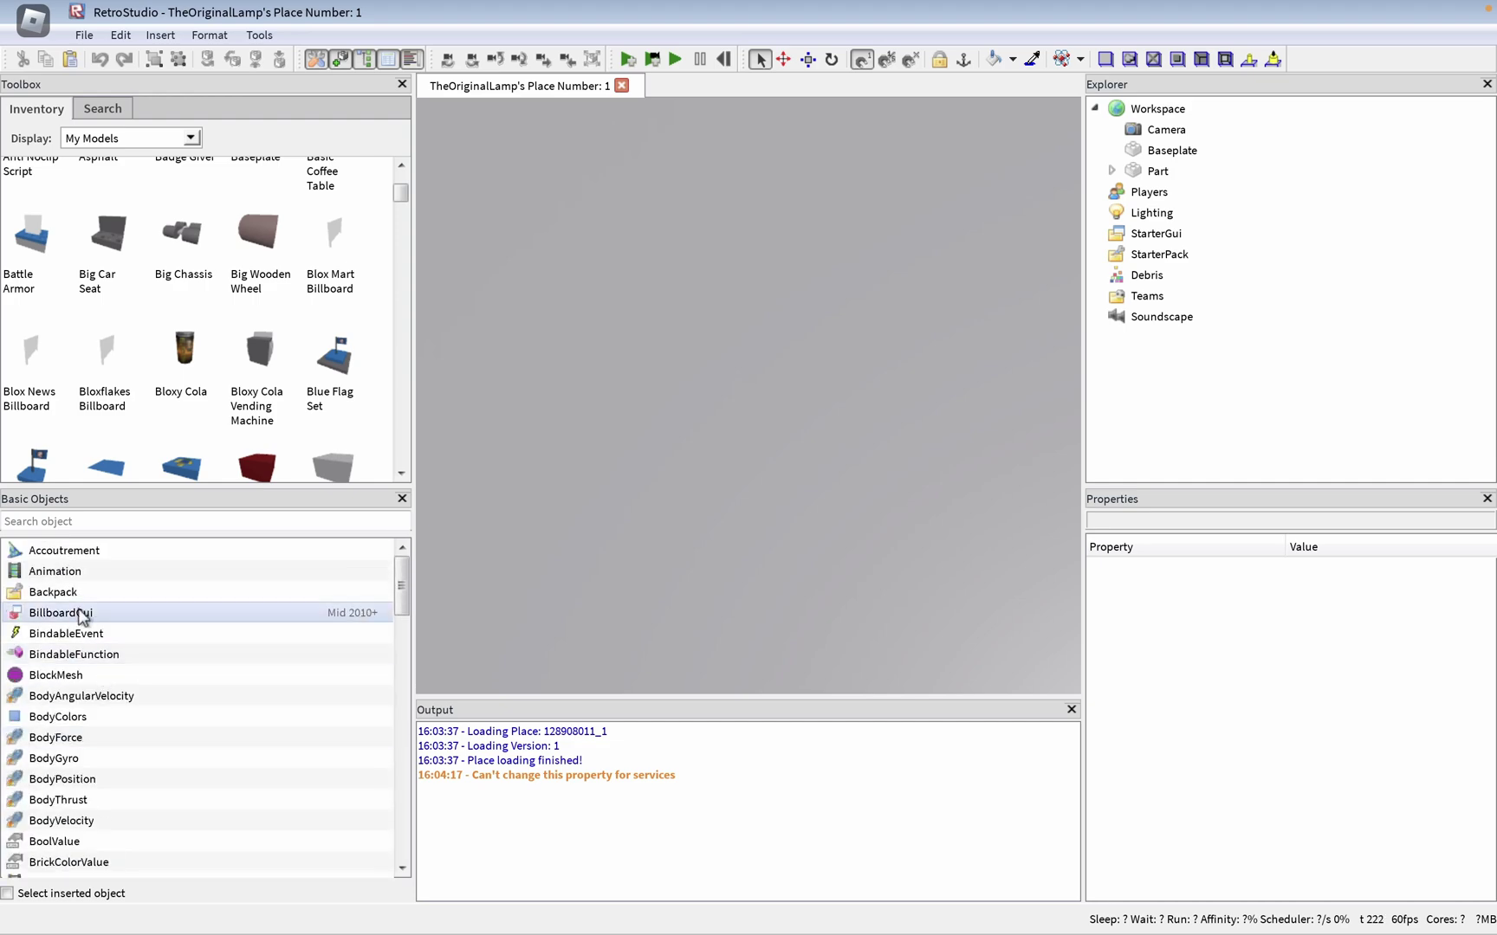
scroll(304, 606, "down", 12)
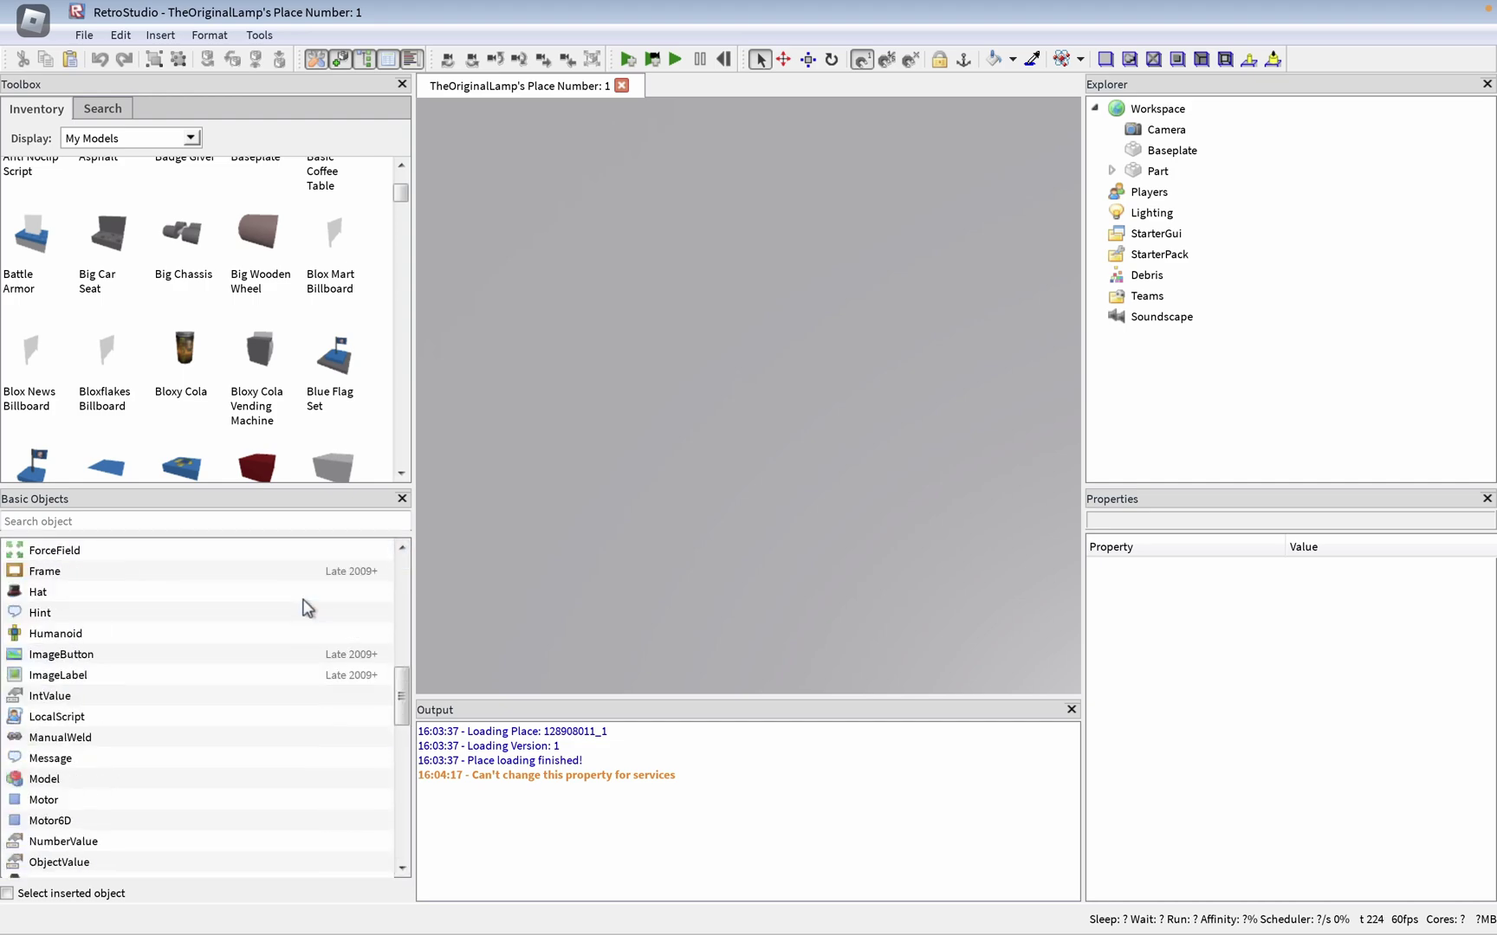
scroll(303, 602, "up", 9)
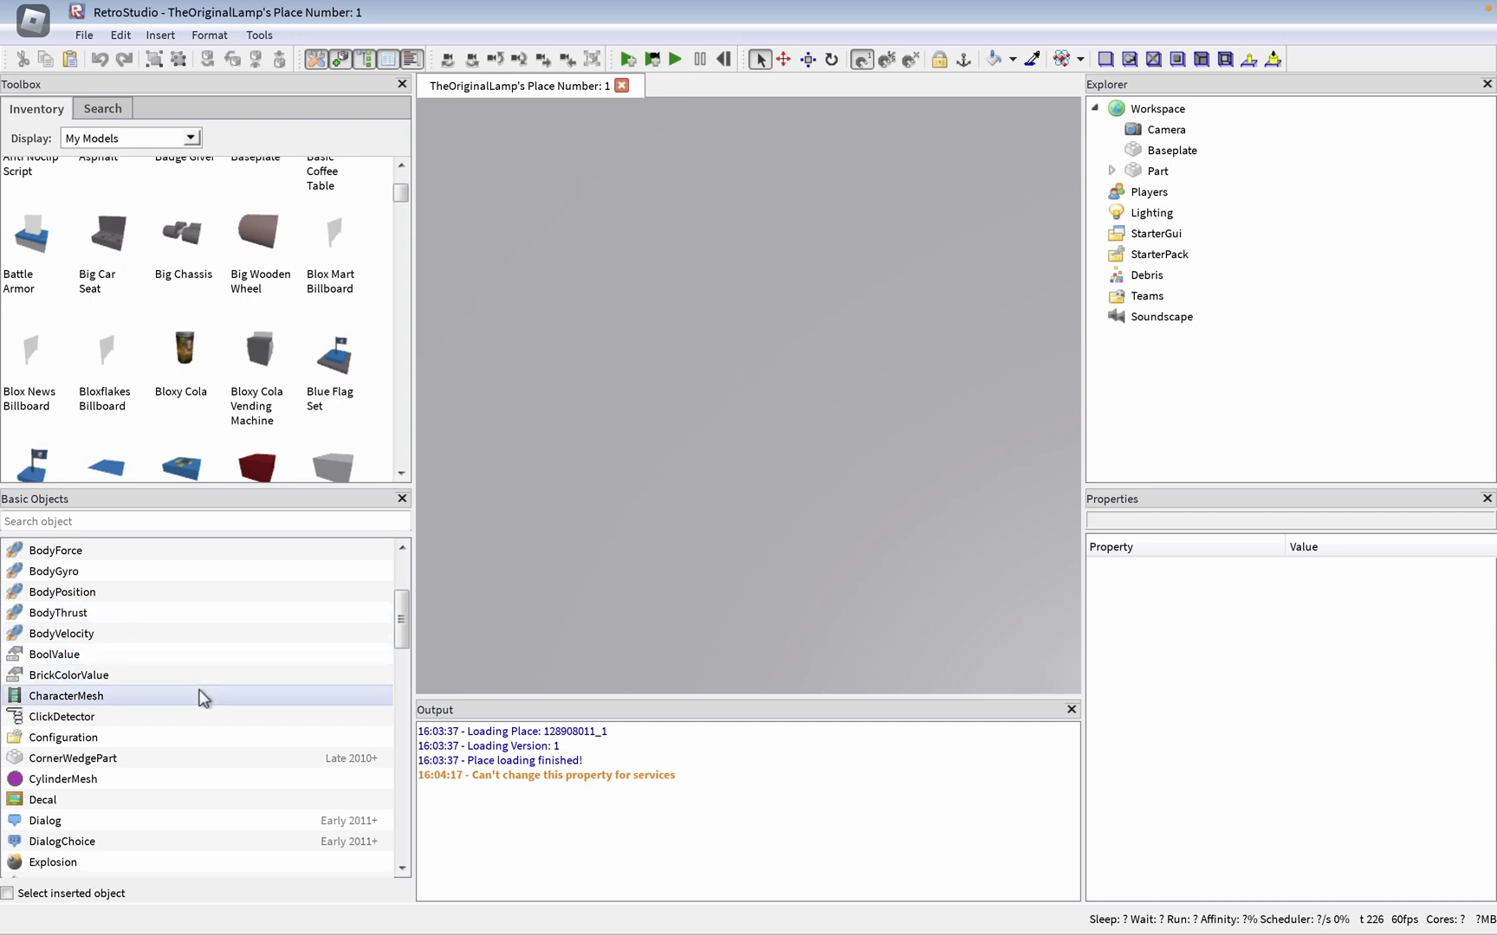
scroll(200, 695, "up", 3)
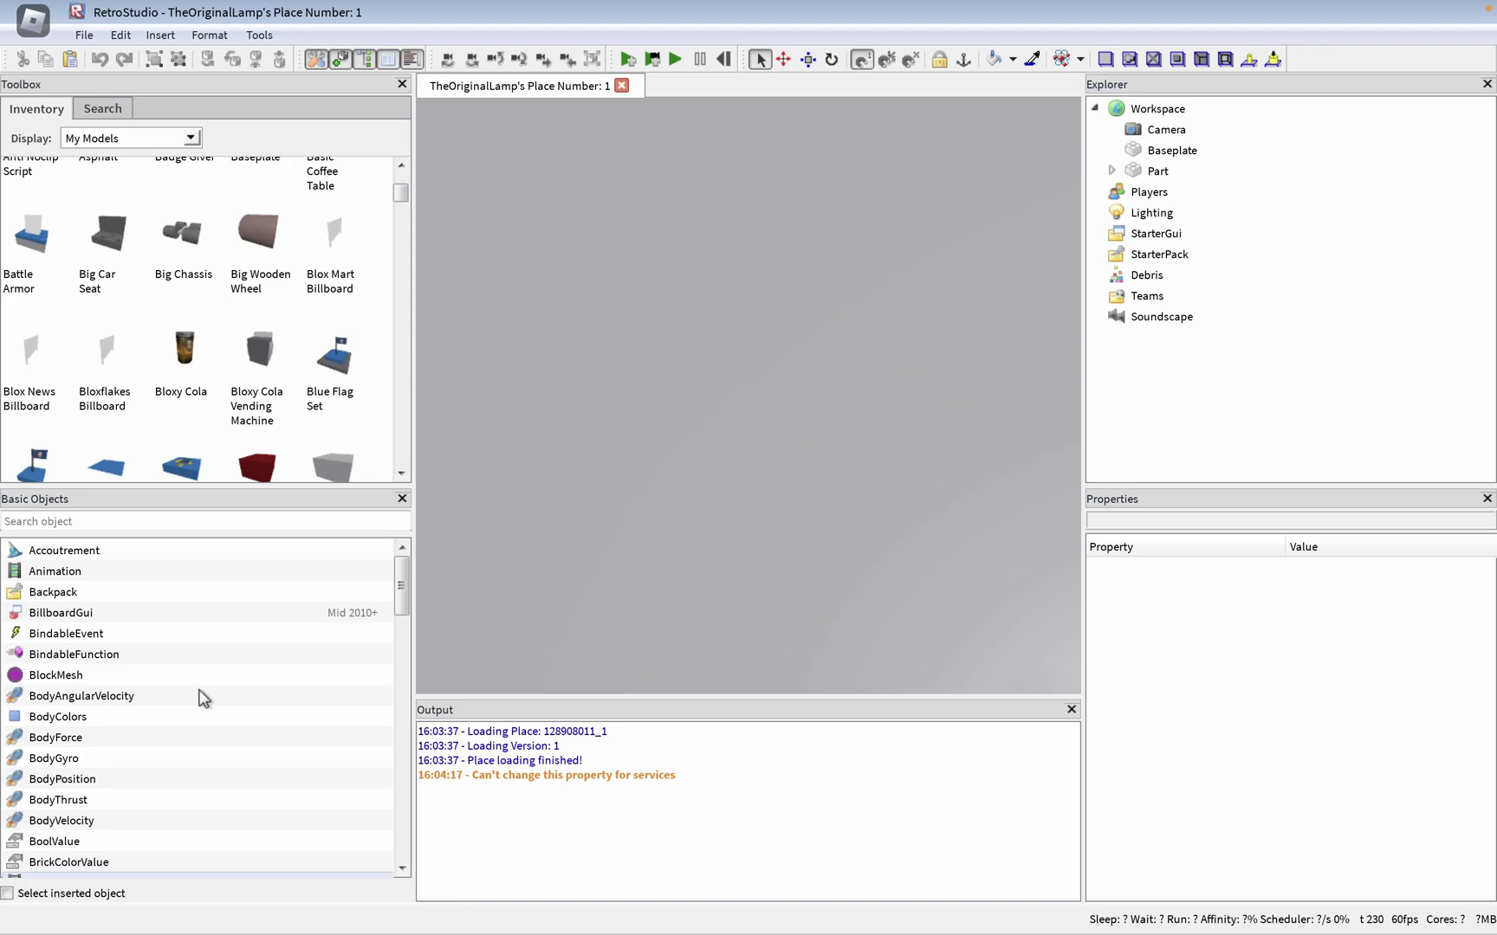
scroll(200, 694, "down", 3)
scroll(200, 695, "up", 3)
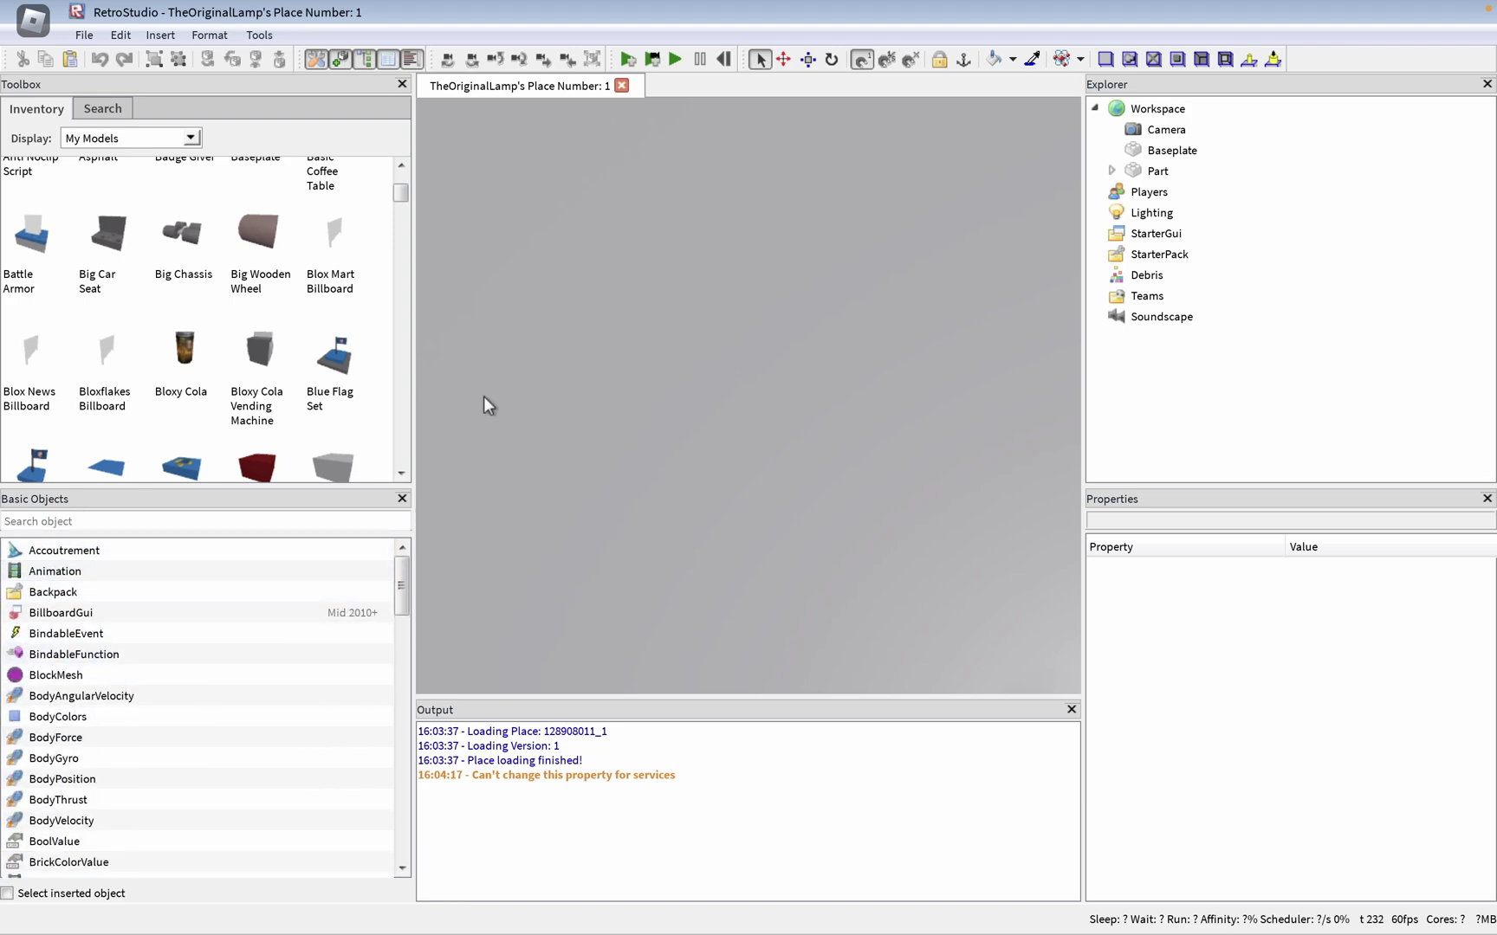
- Enlarge the viewport by narrowing the side panels and shortening the Output panel, and bring the block into view
left_click_drag(414, 374, 308, 414)
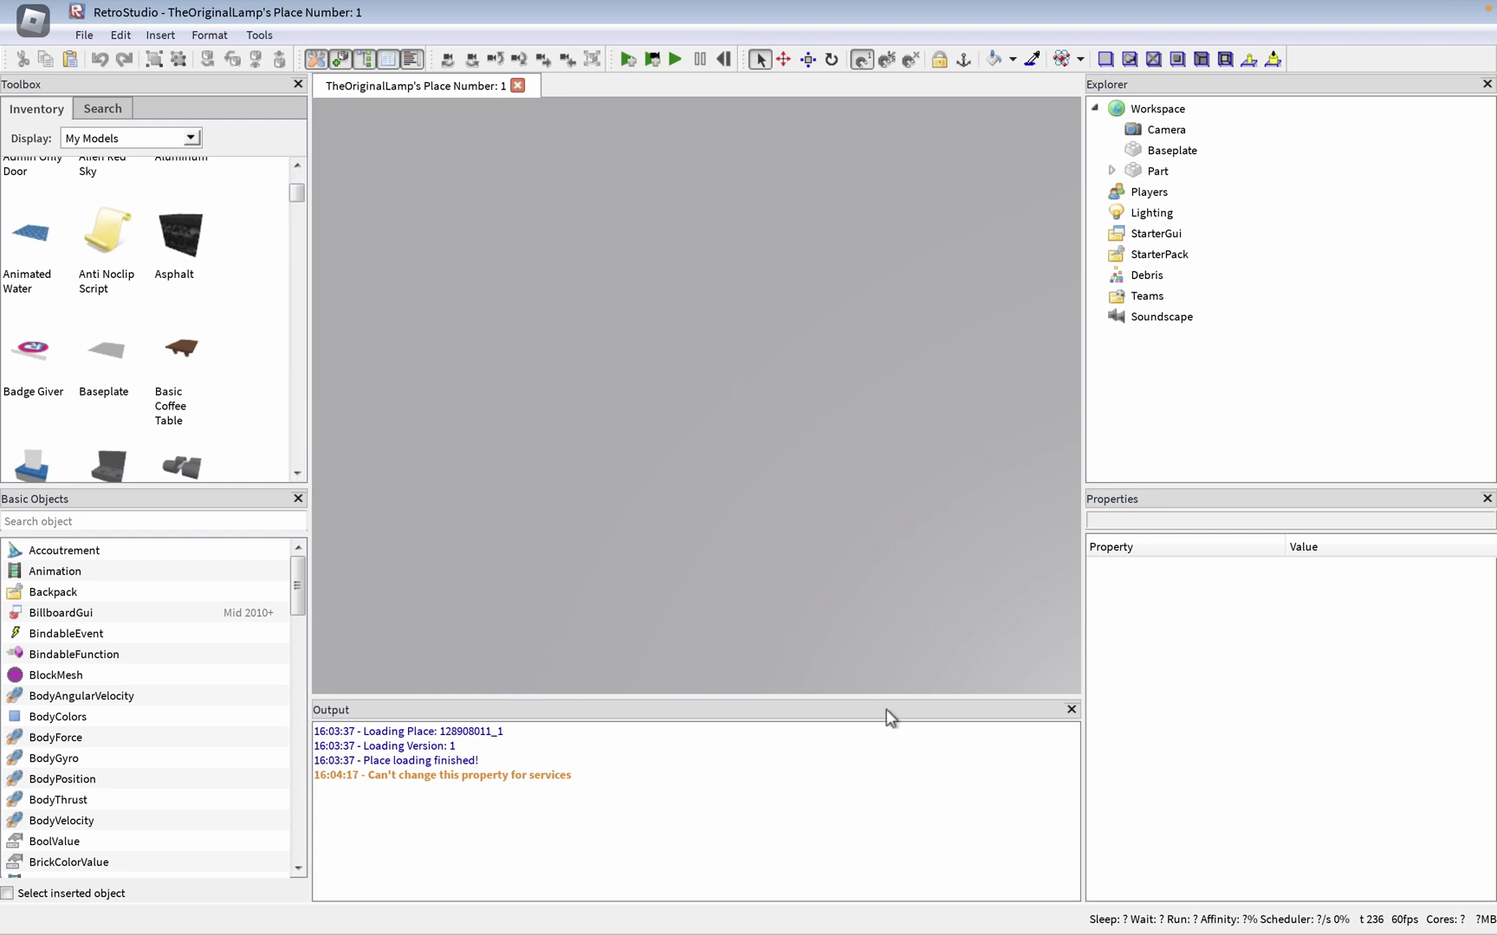
left_click_drag(885, 693, 892, 736)
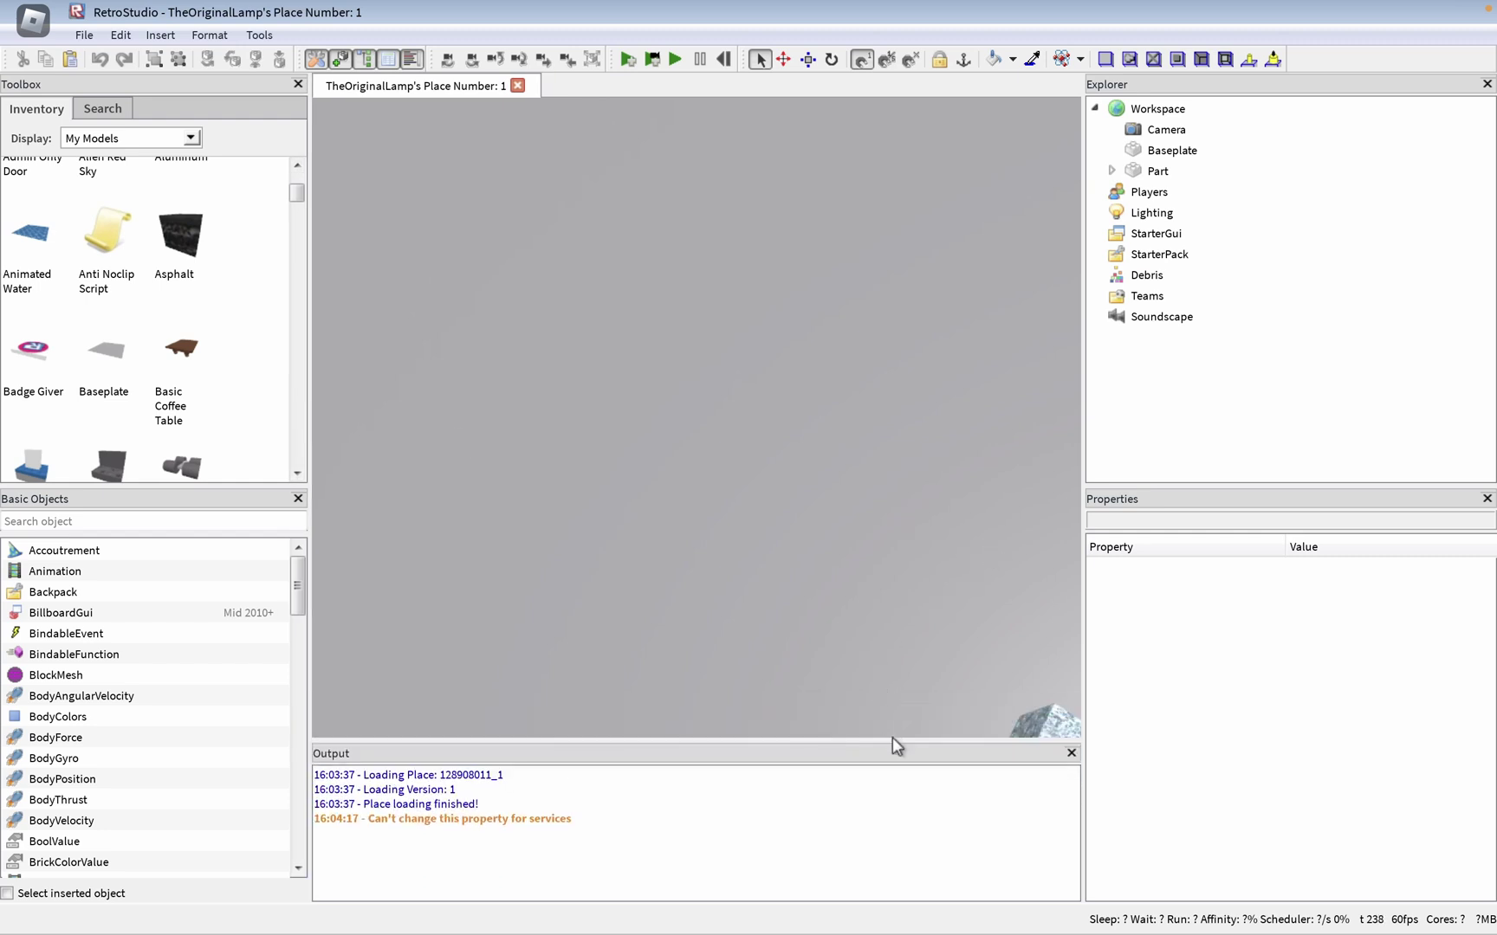
left_click_drag(1085, 411, 1178, 449)
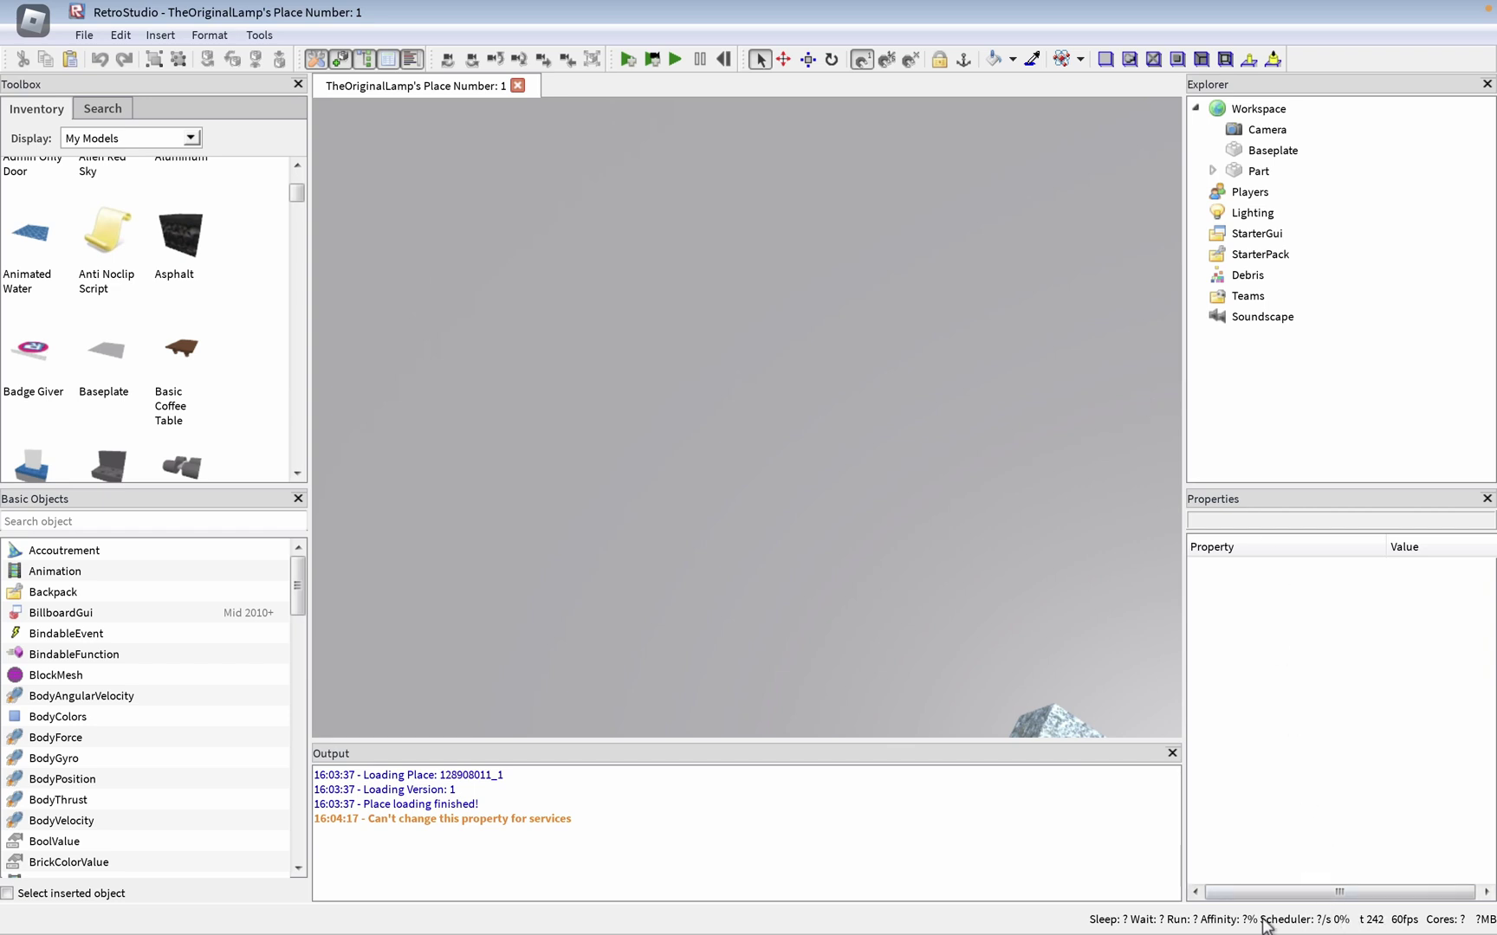
left_click_drag(906, 675, 772, 576)
key("a")
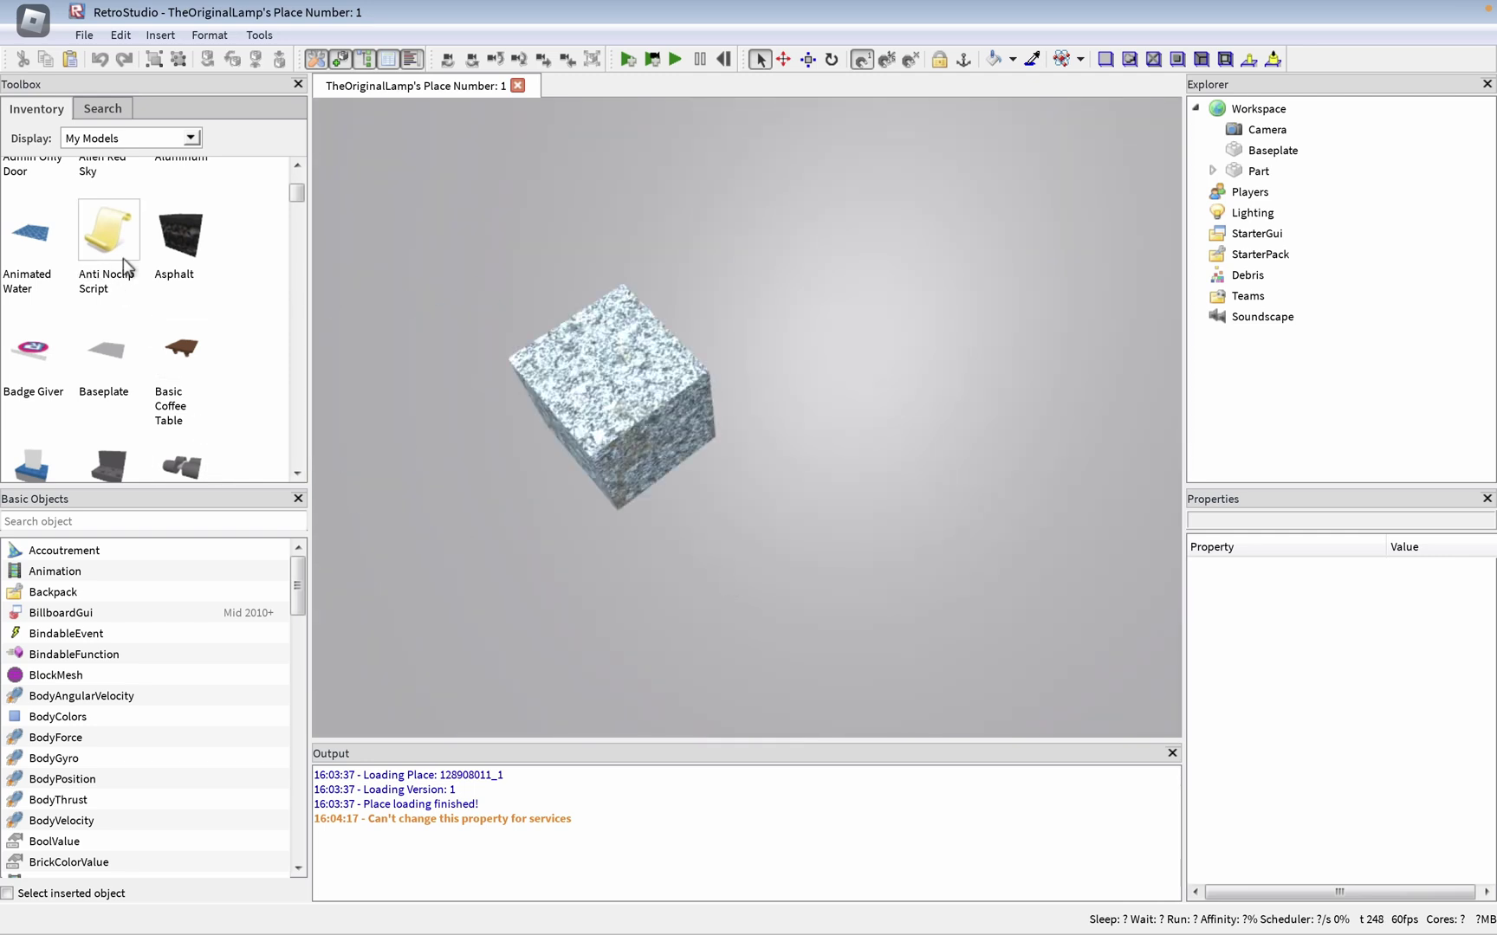
- Examine further Toolbox models and the Basic Objects entries from Decal down to Script
scroll(124, 277, "down", 3)
scroll(178, 332, "down", 2)
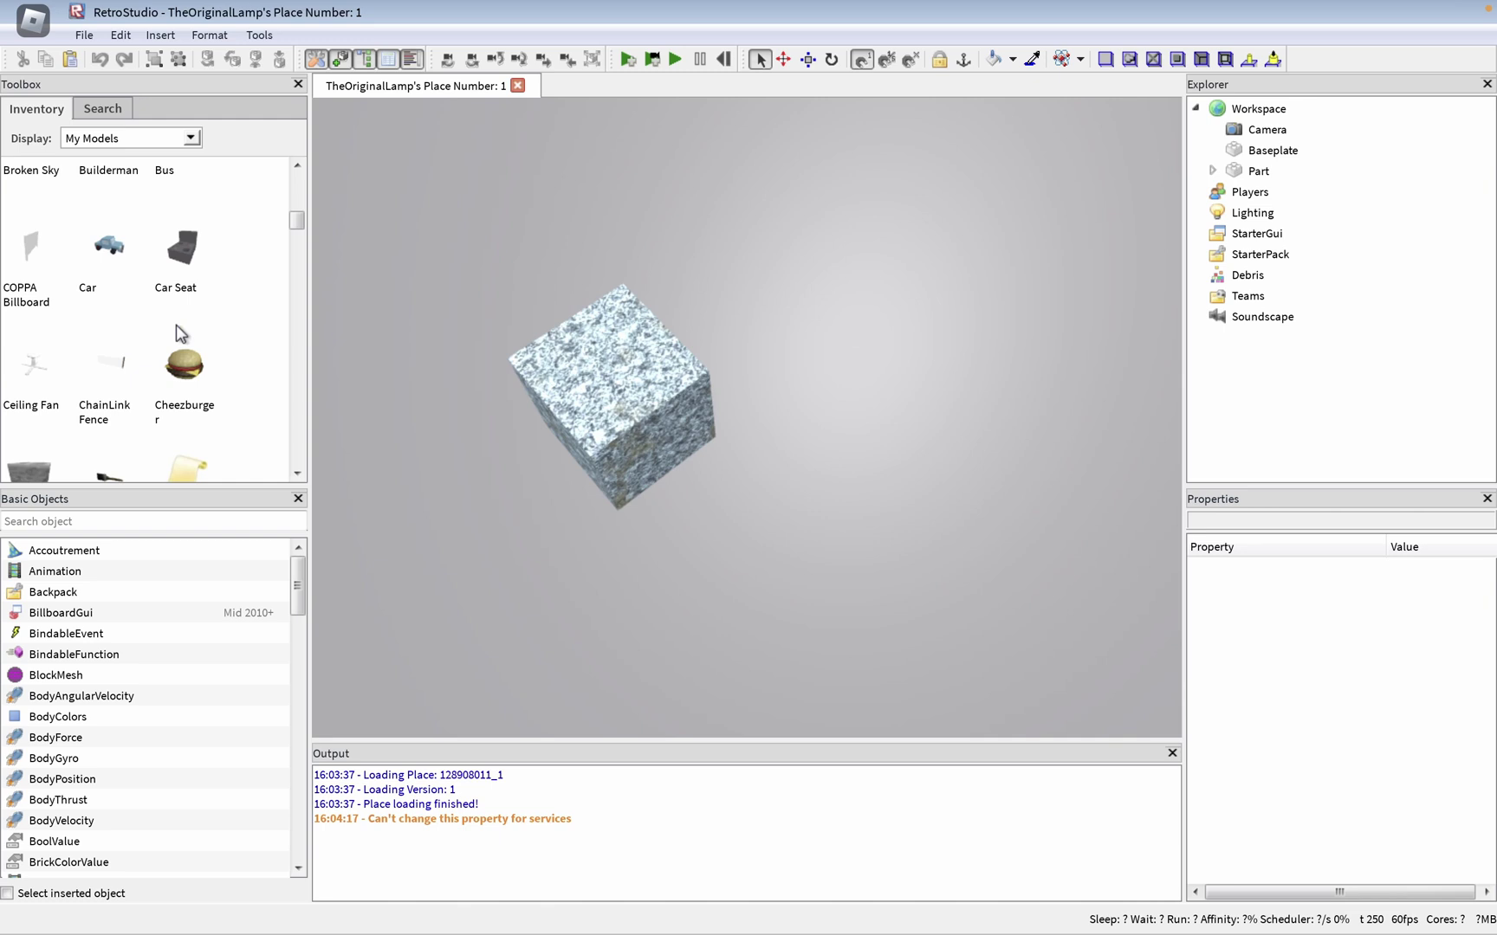
scroll(175, 327, "down", 3)
scroll(171, 684, "down", 6)
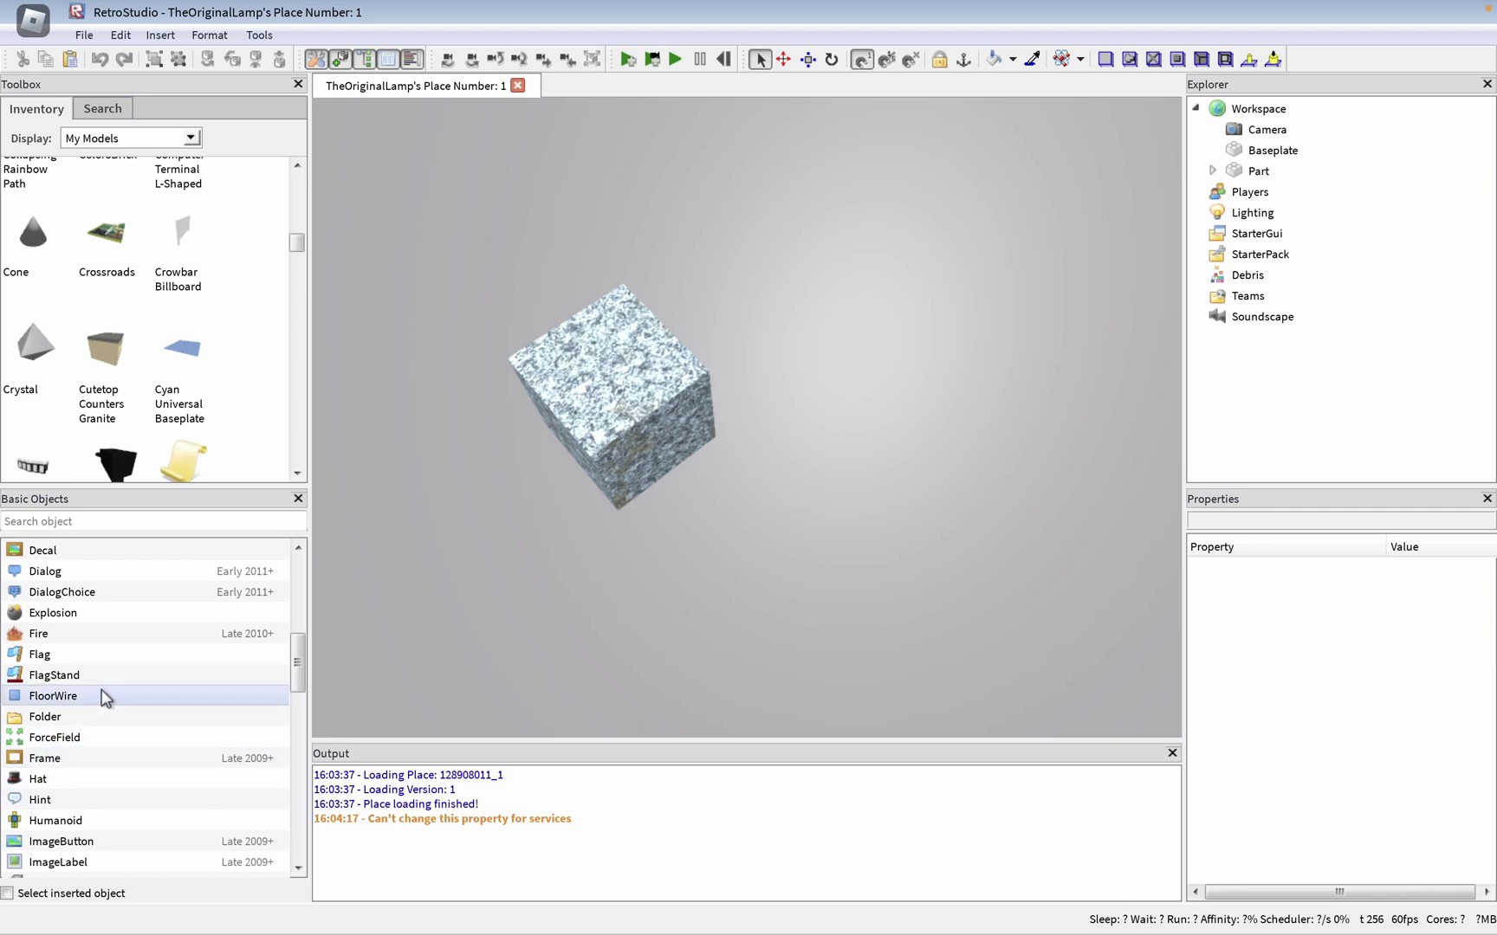
scroll(104, 755, "down", 3)
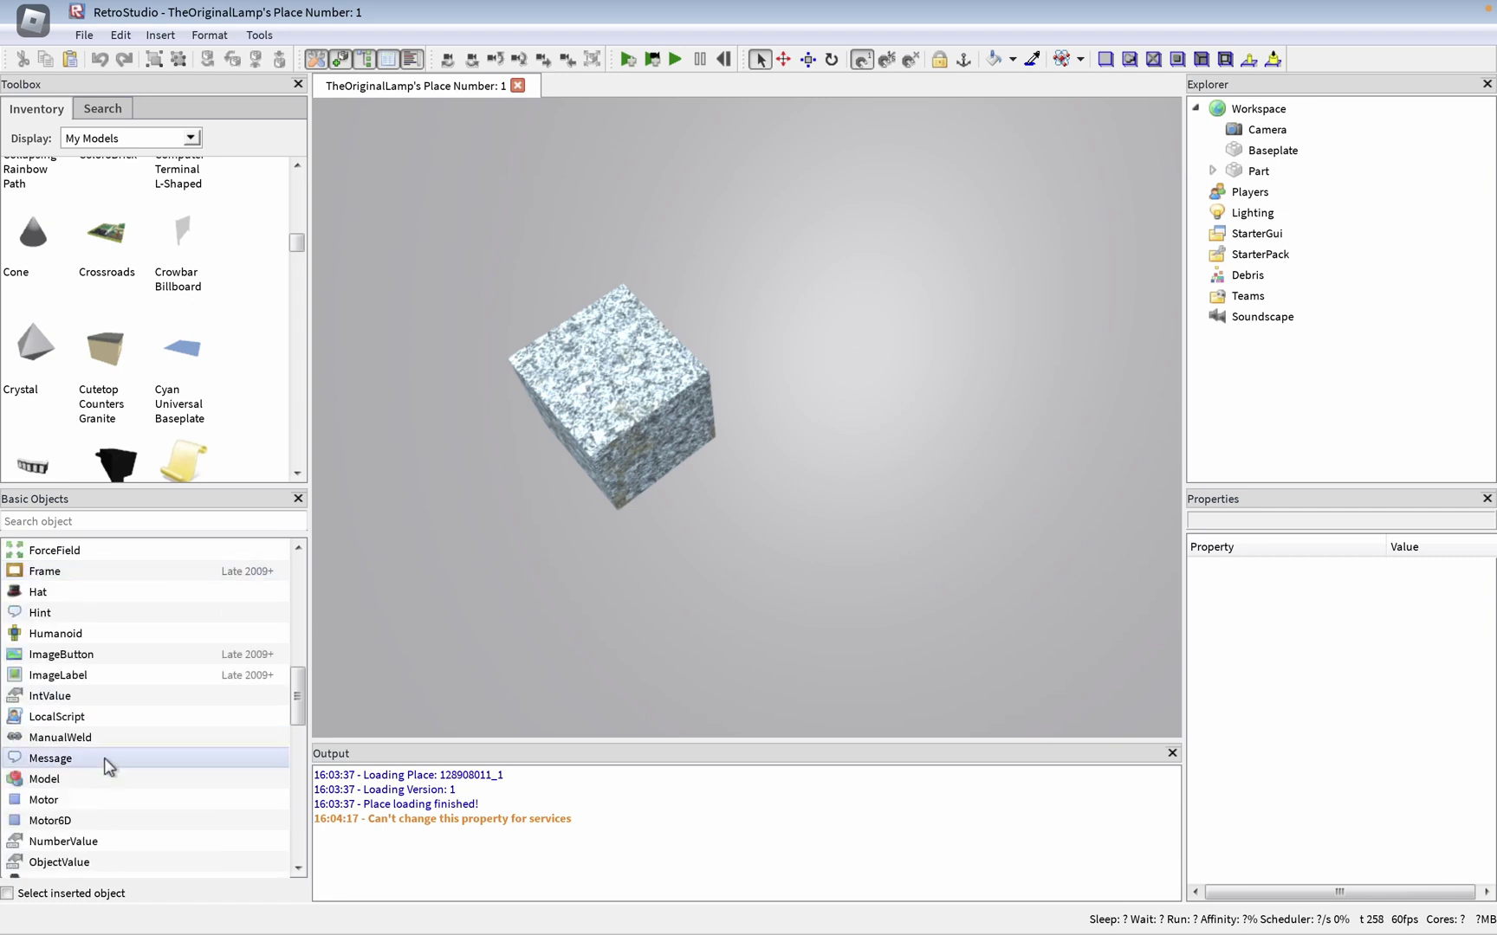
scroll(104, 762, "down", 4)
left_click(104, 799)
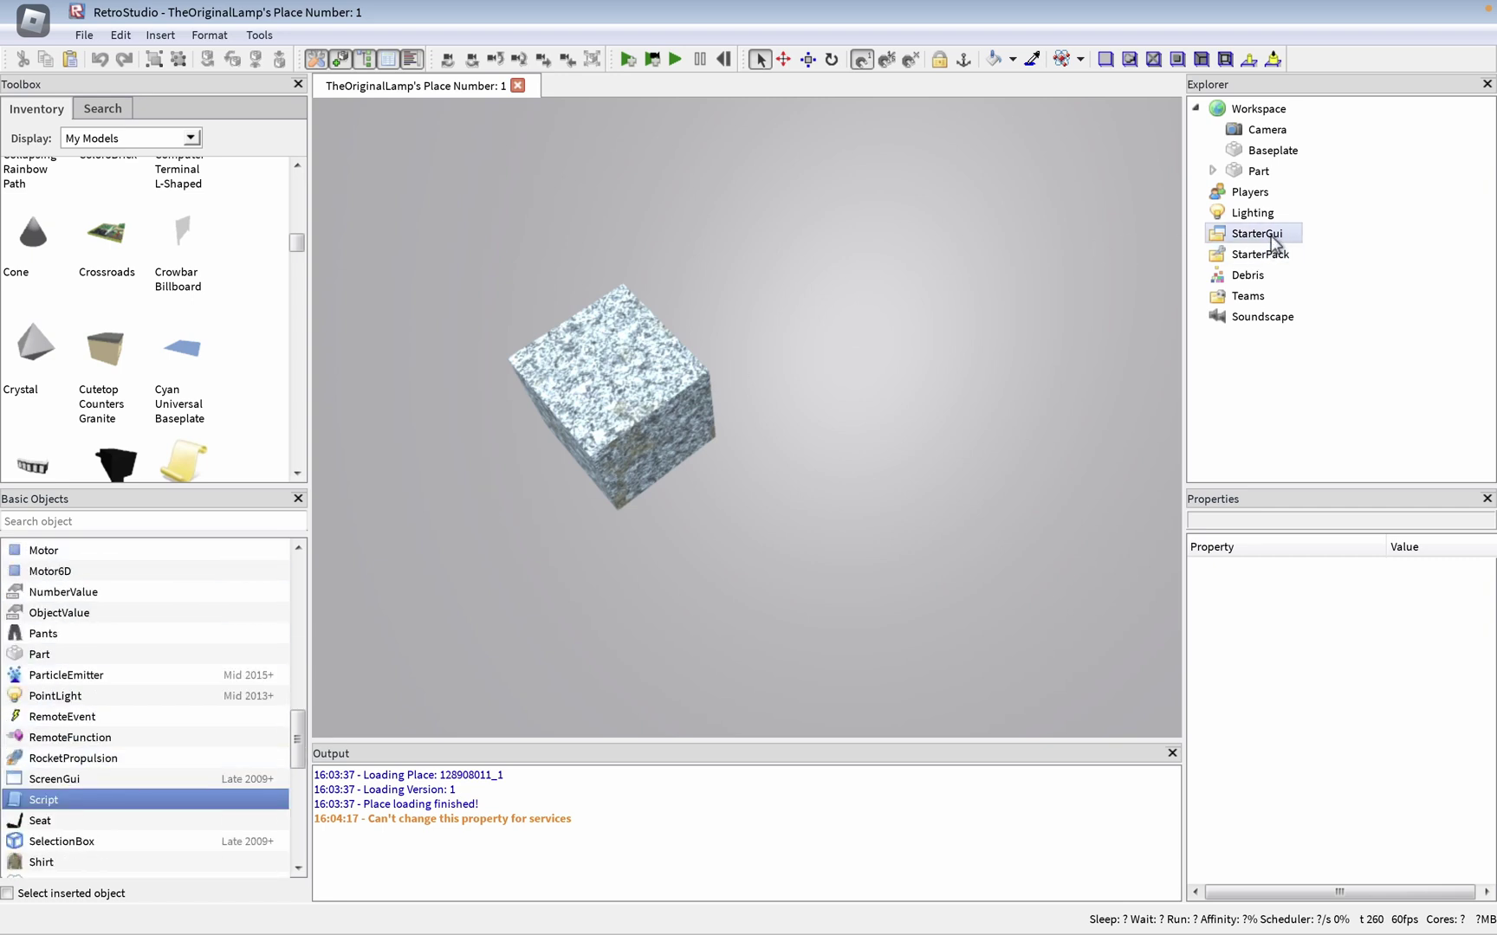
- Insert a ScreenGui object into StarterGui
left_click(1271, 239)
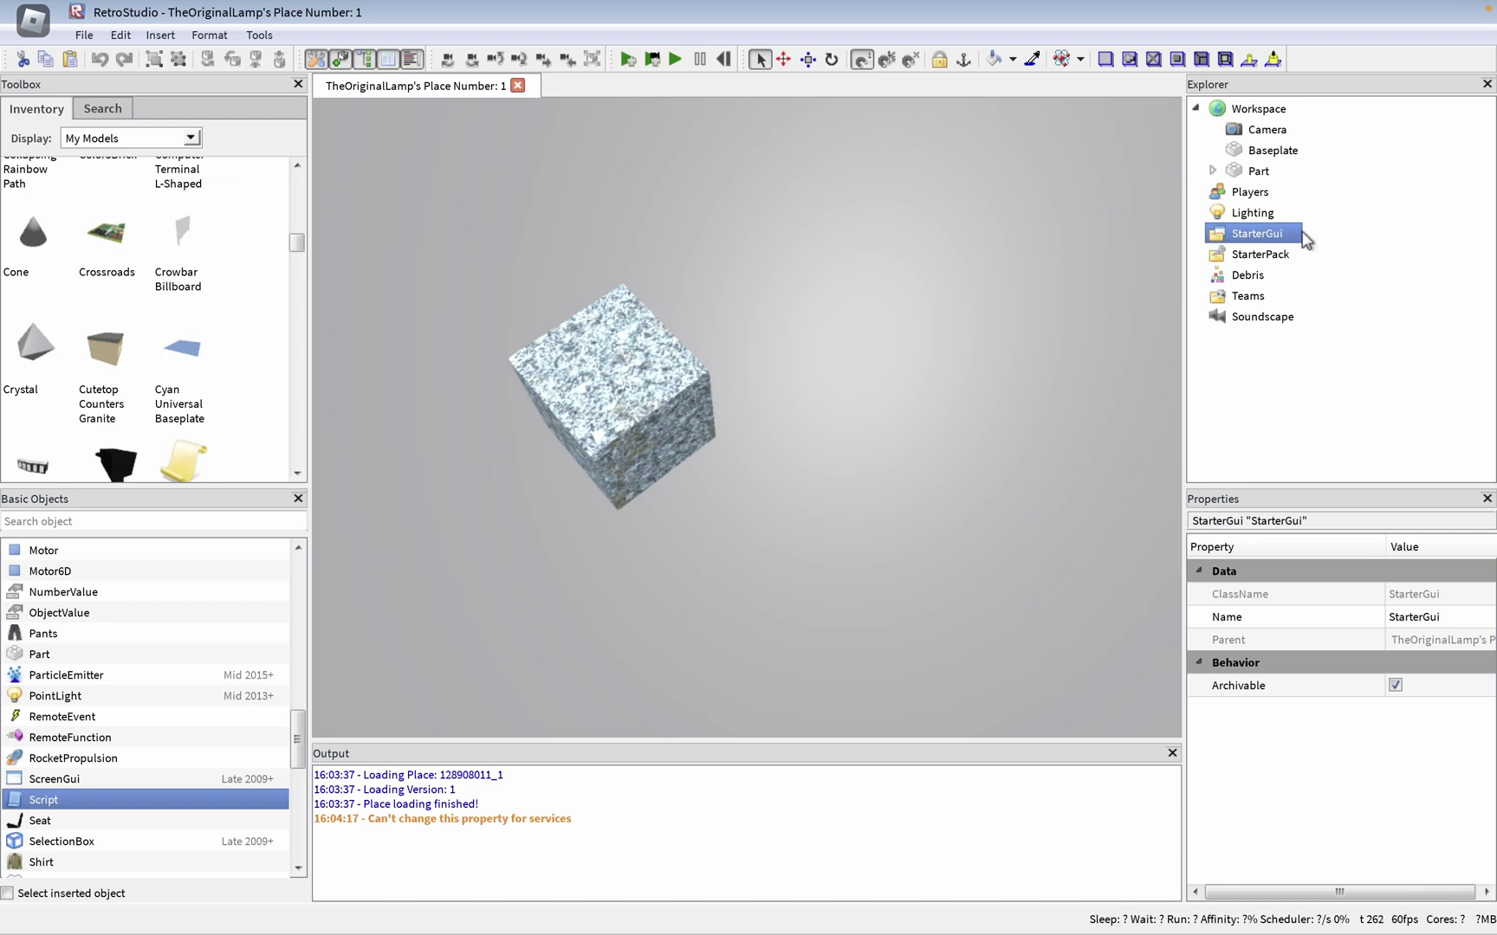
right_click(1299, 241)
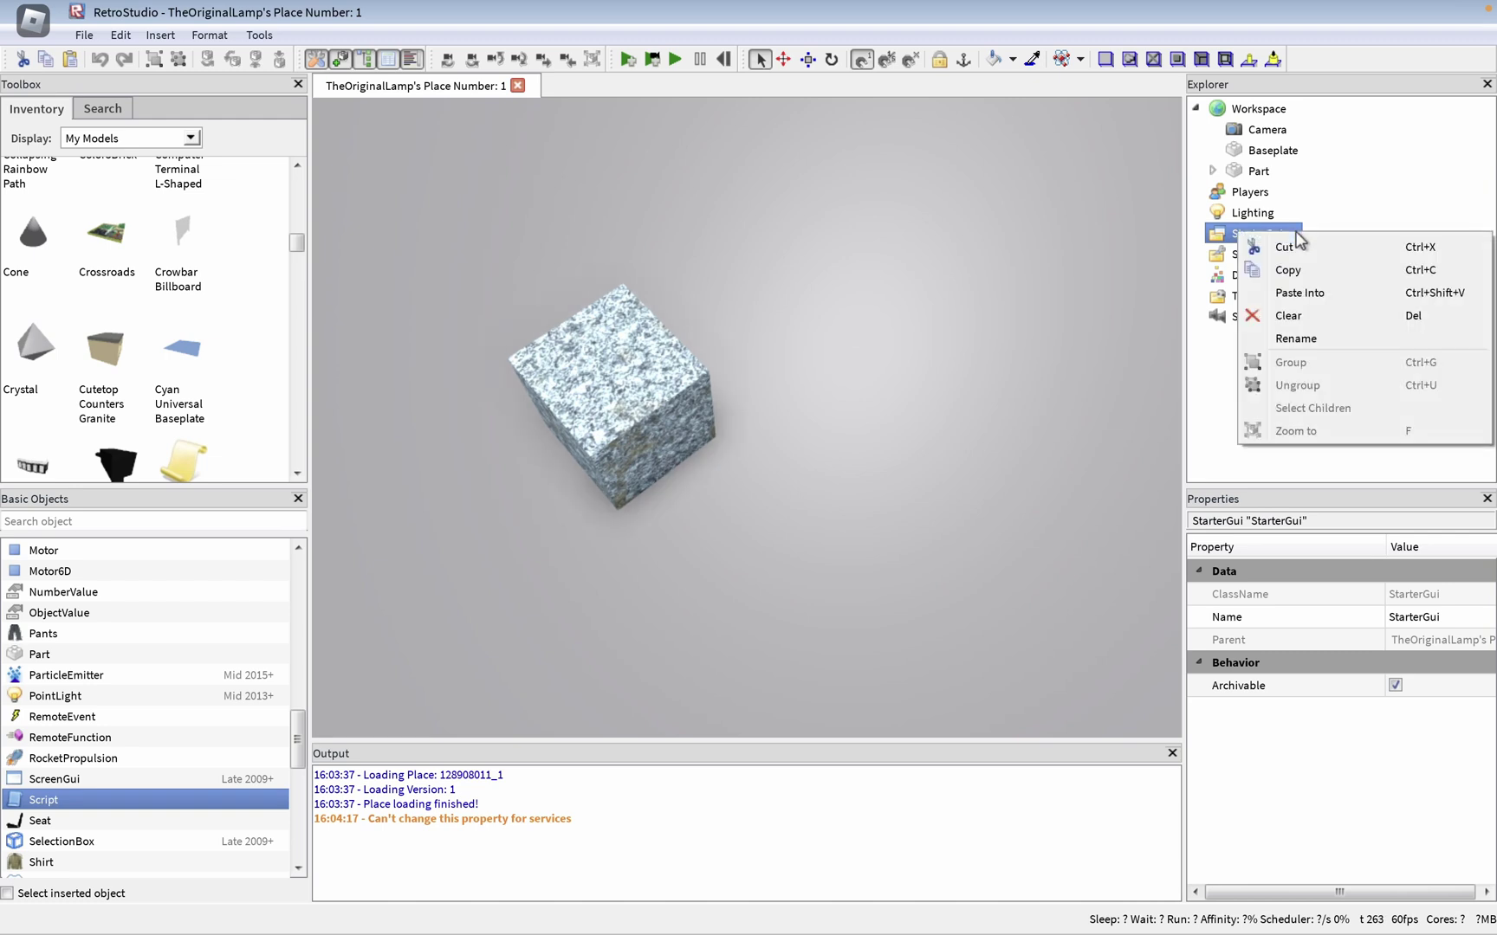
left_click(1219, 240)
scroll(94, 770, "down", 4)
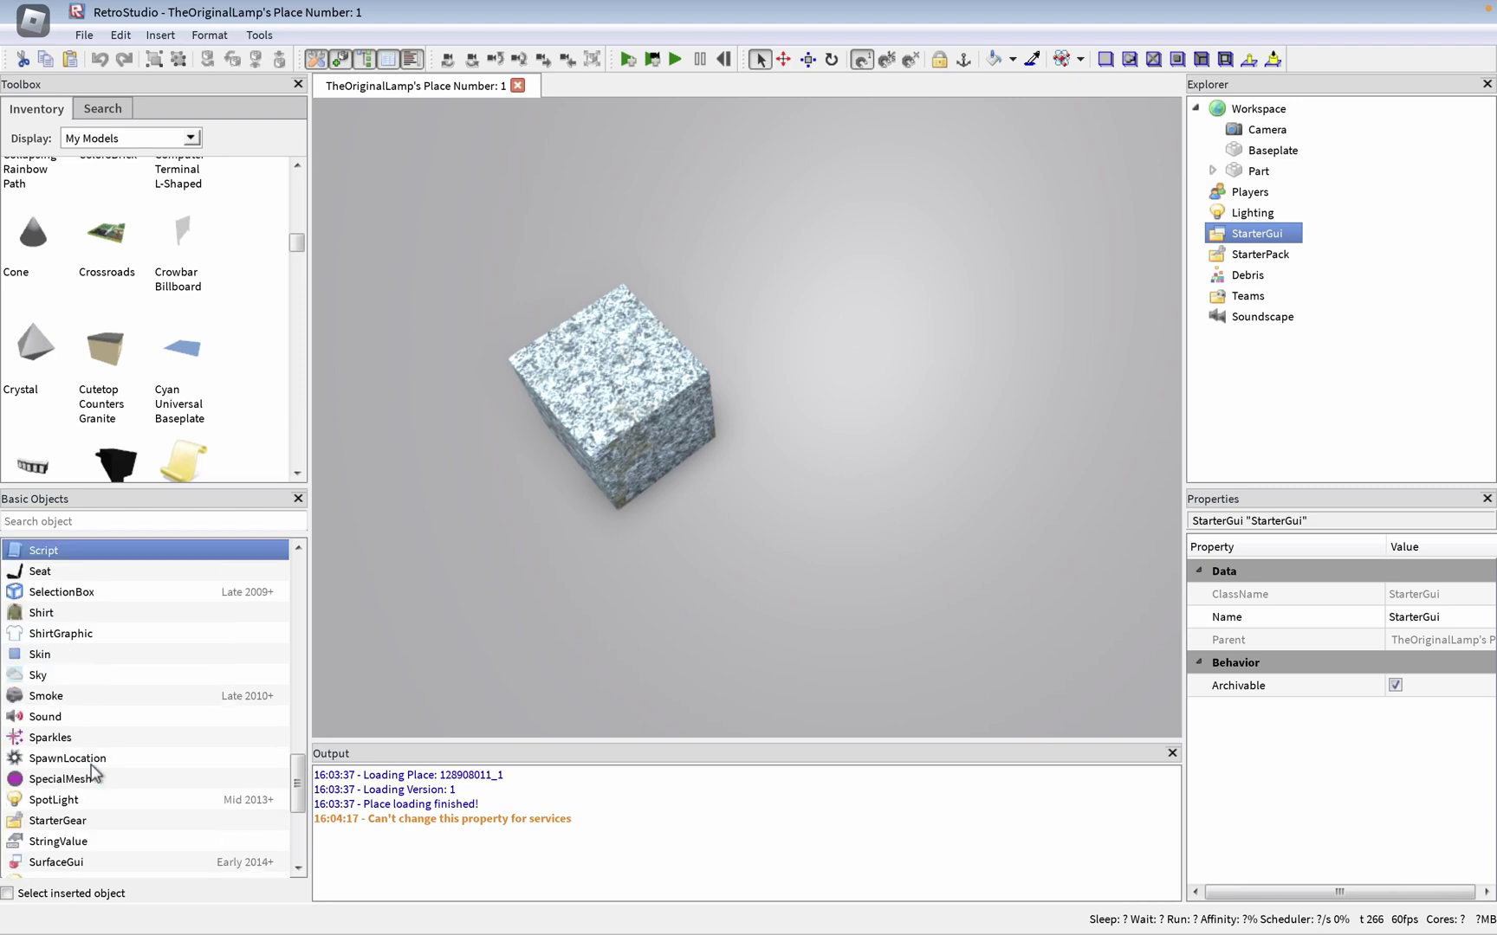
scroll(124, 658, "up", 7)
scroll(100, 823, "down", 7)
scroll(101, 821, "up", 7)
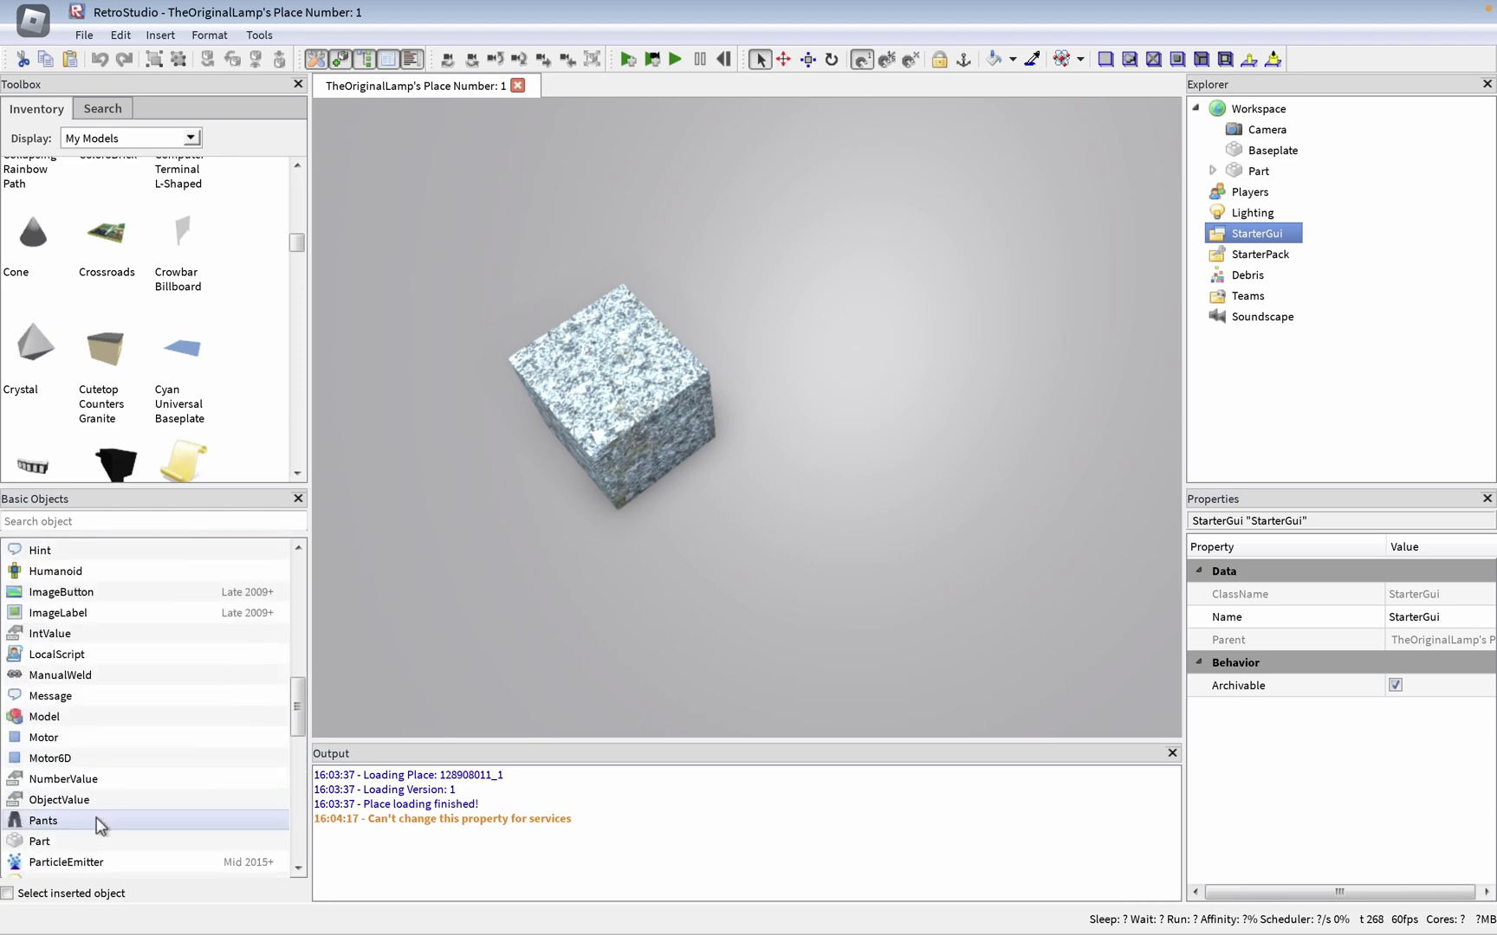
scroll(104, 806, "down", 3)
left_click(109, 779)
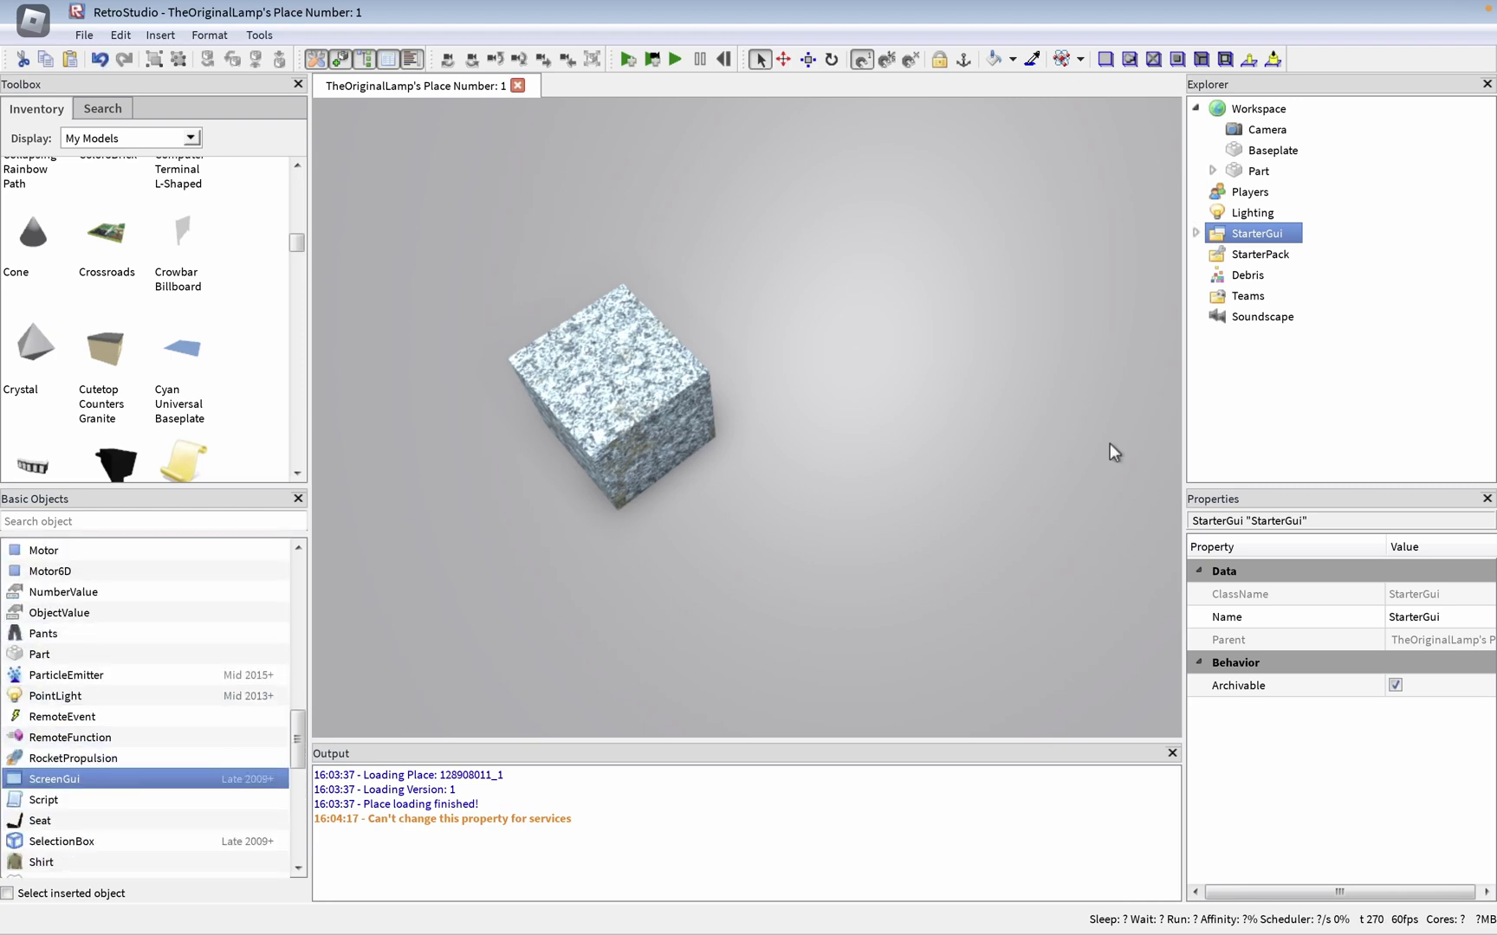
- Search the basic objects for "tex" and insert a TextLabel into the new ScreenGui
left_click(1195, 233)
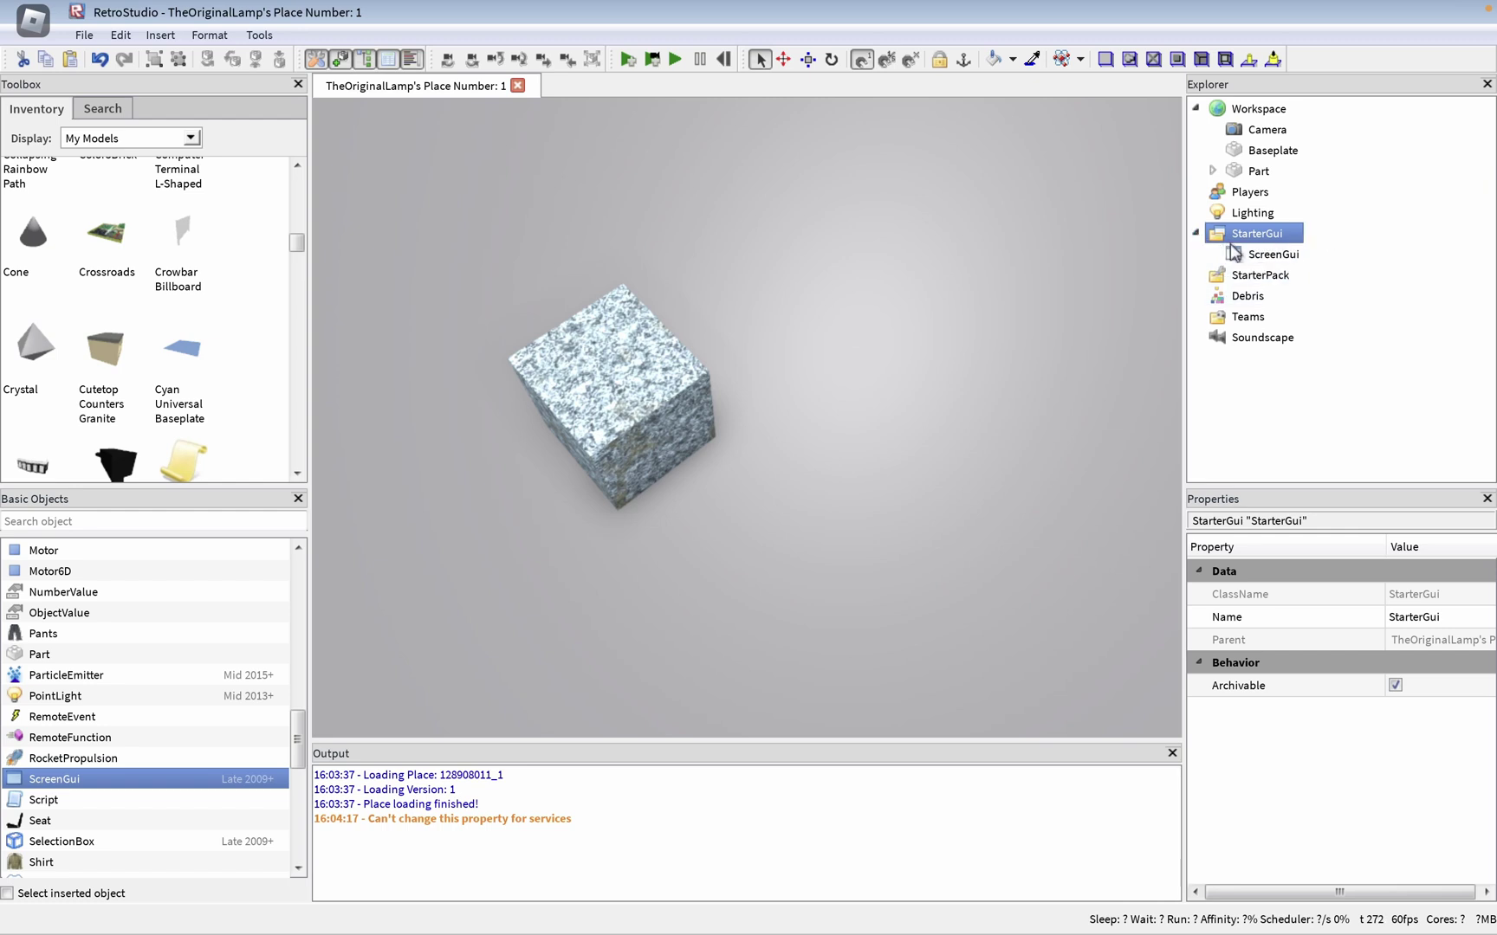
left_click(1239, 259)
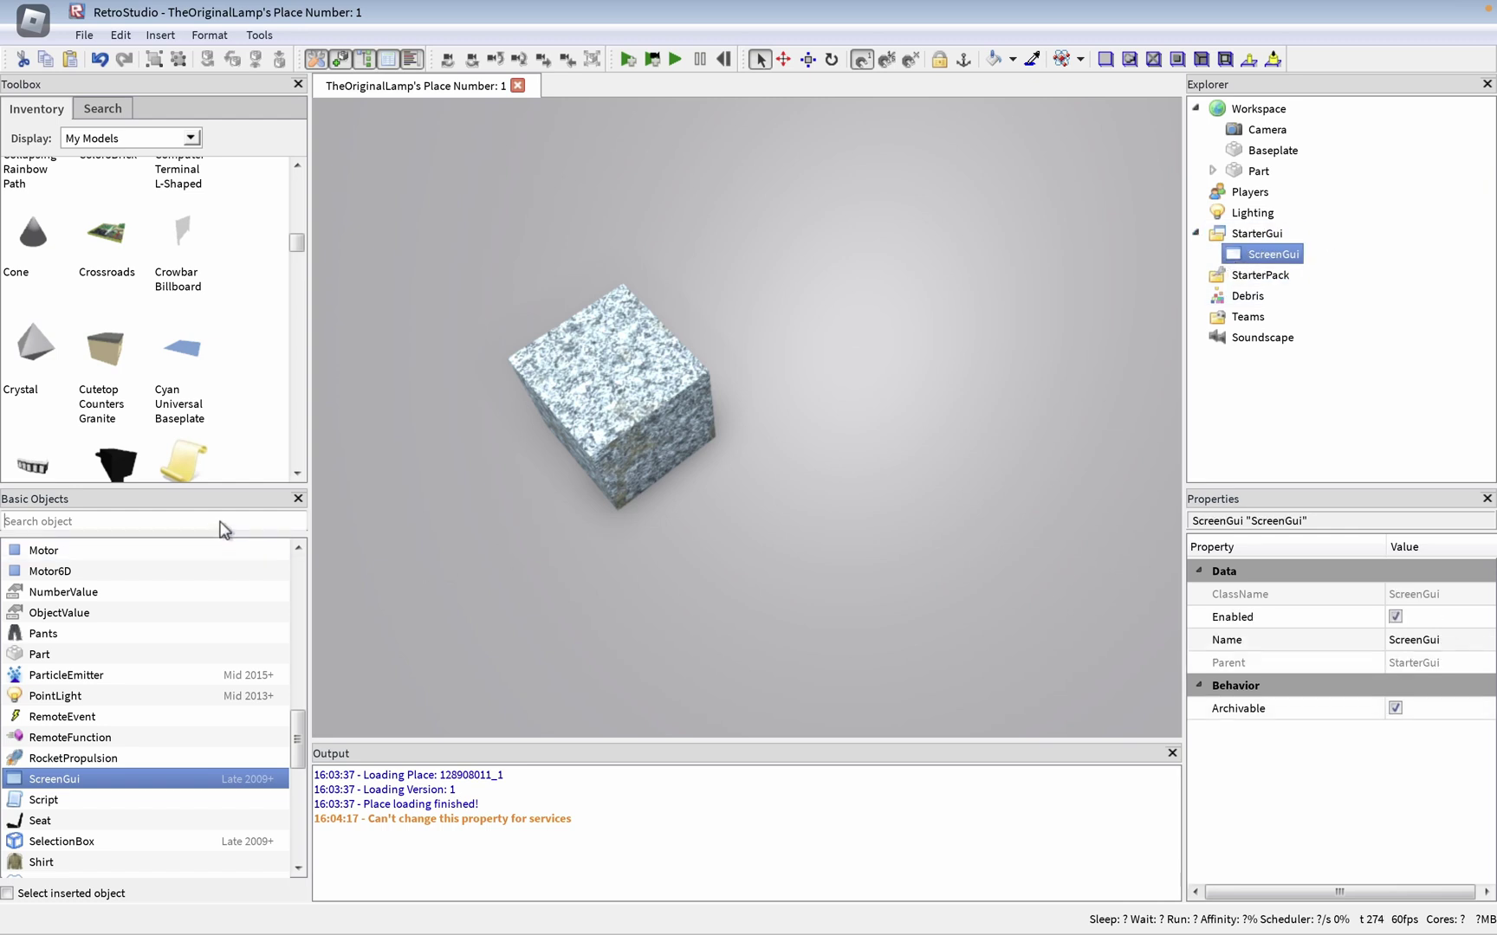
type("tex")
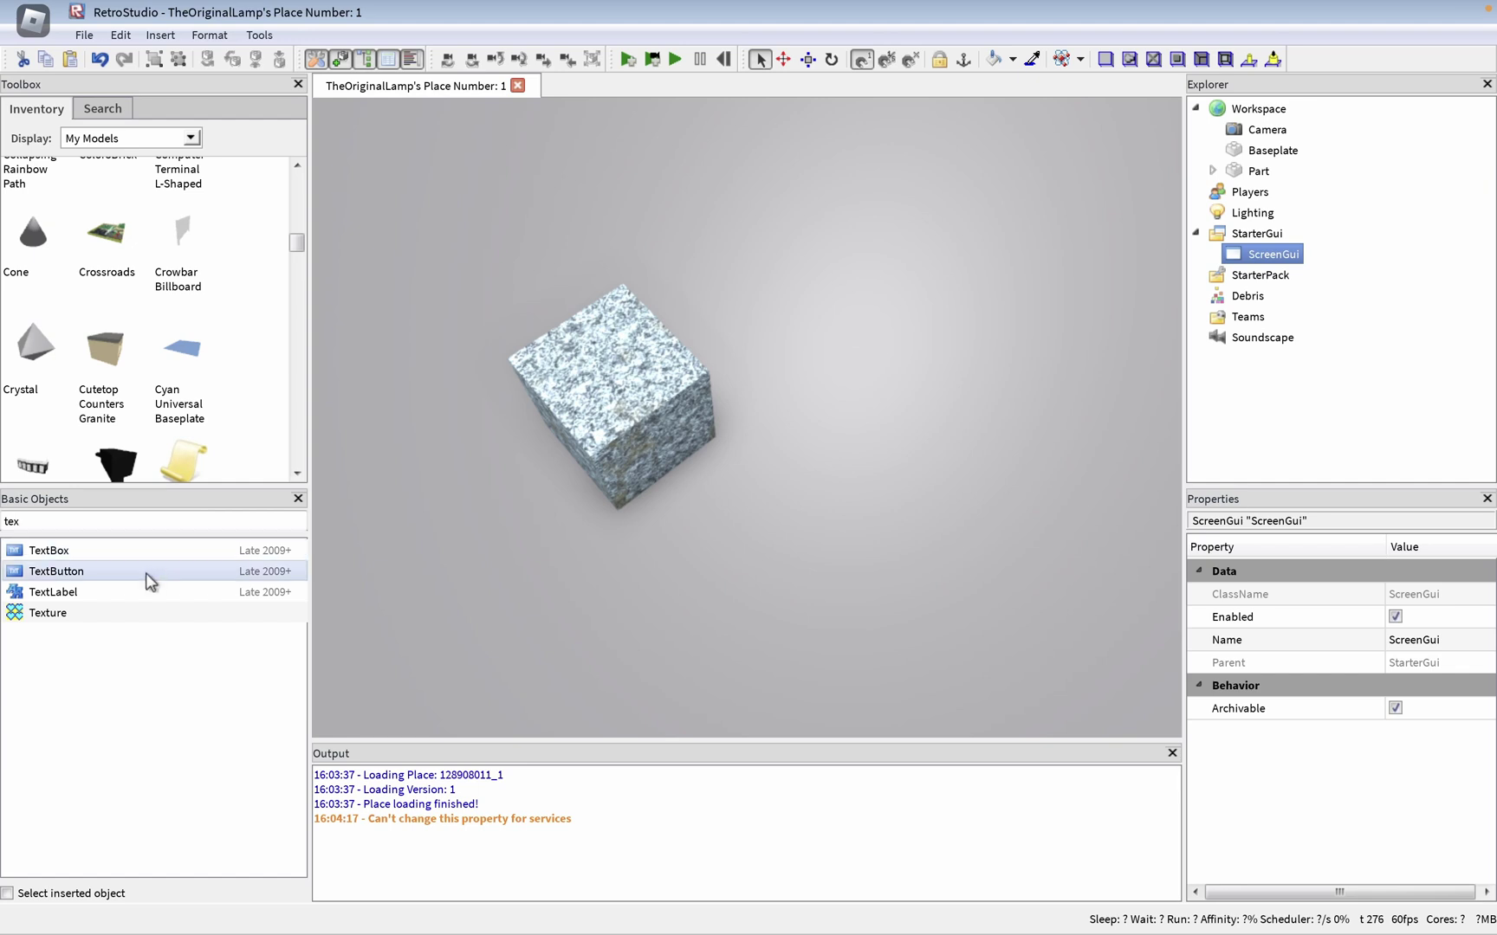
left_click(144, 593)
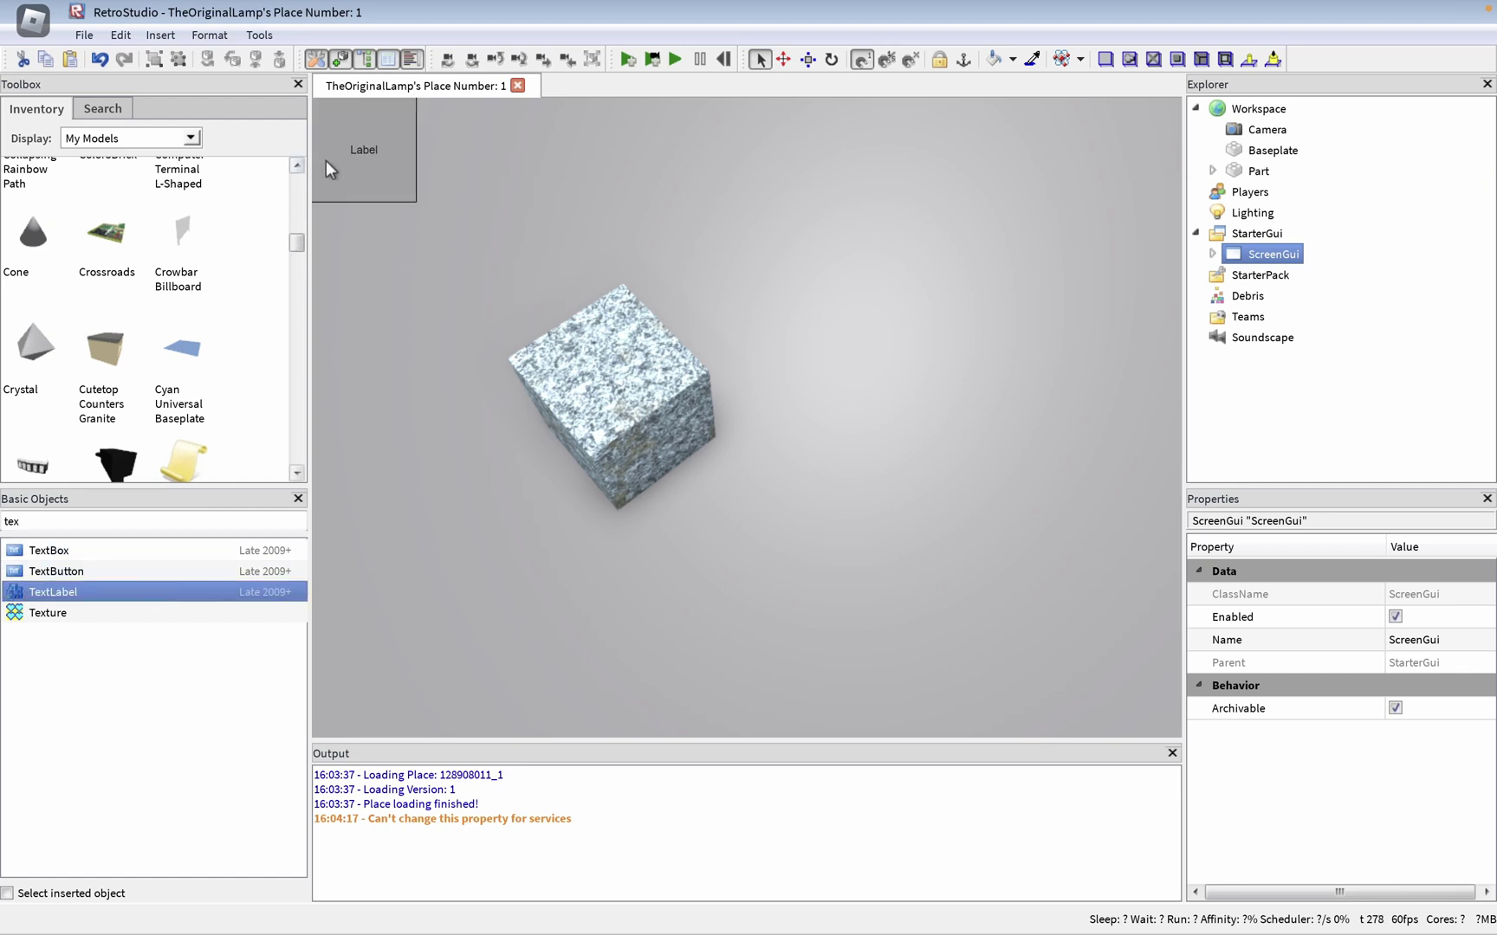
- Select the TextLabel inside the ScreenGui, try a size of {1, 0},{1, 0}, and settle on {0.5, 0},{0.5, 0}
left_click(1212, 254)
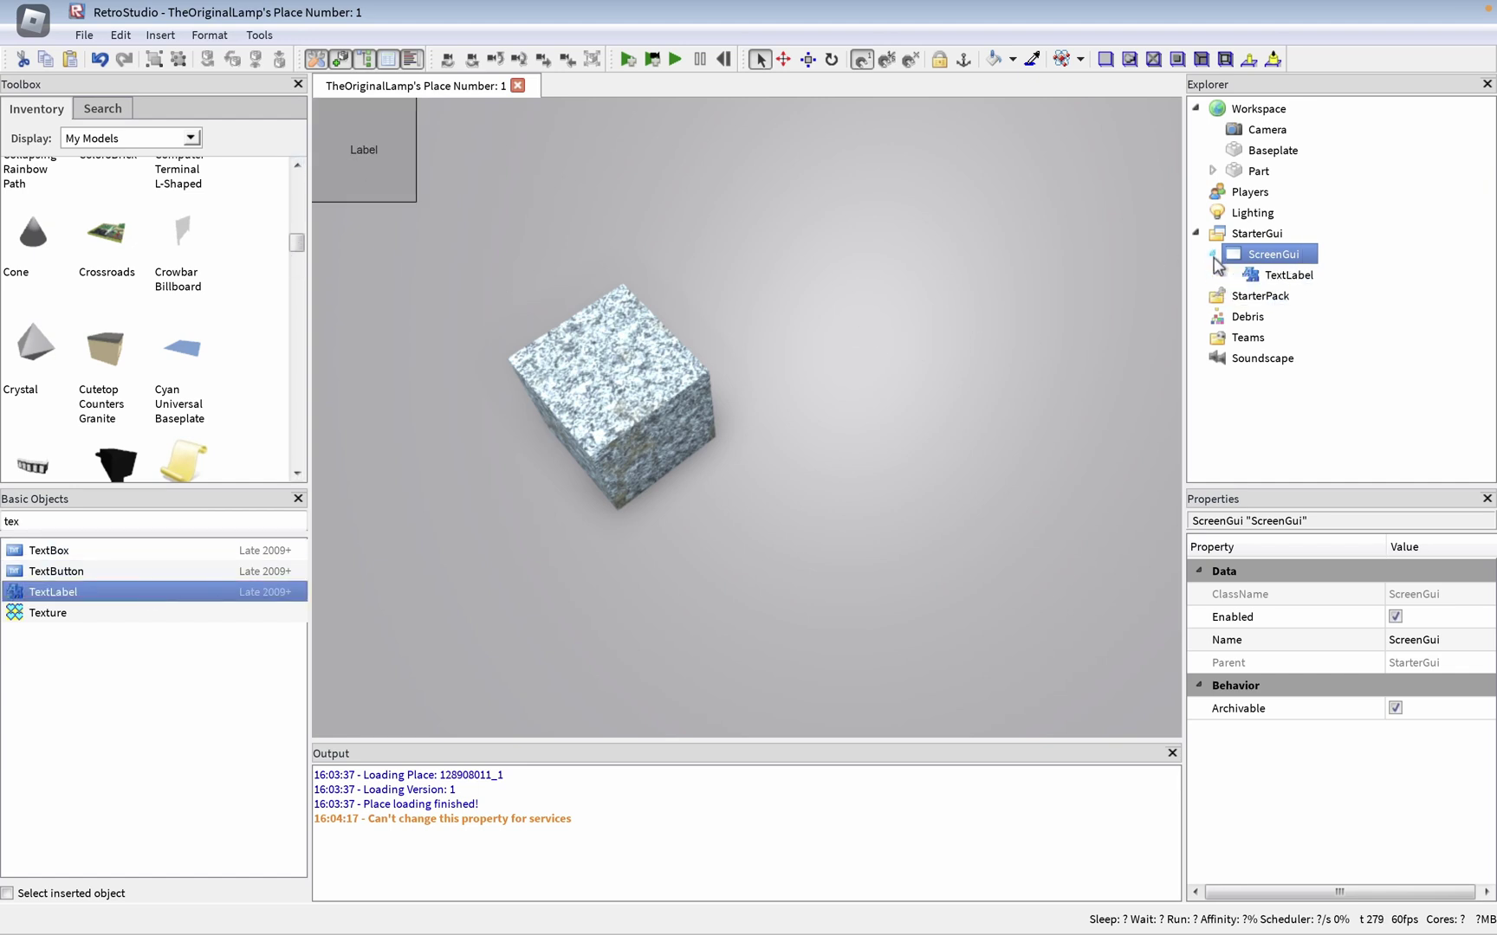
left_click(1271, 276)
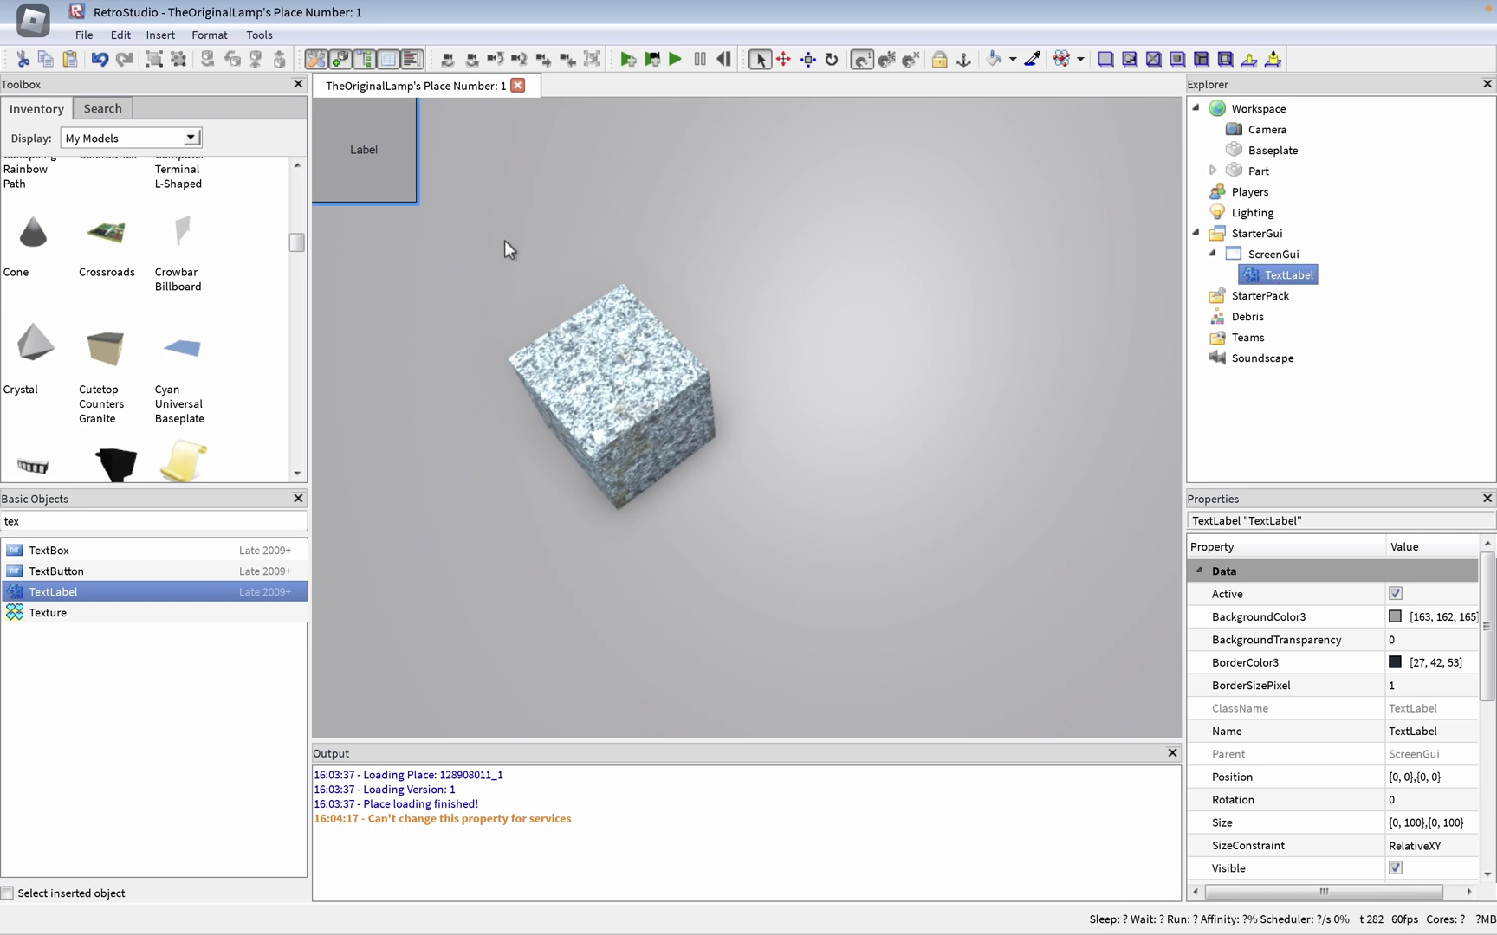
scroll(1342, 733, "down", 3)
scroll(1392, 733, "up", 3)
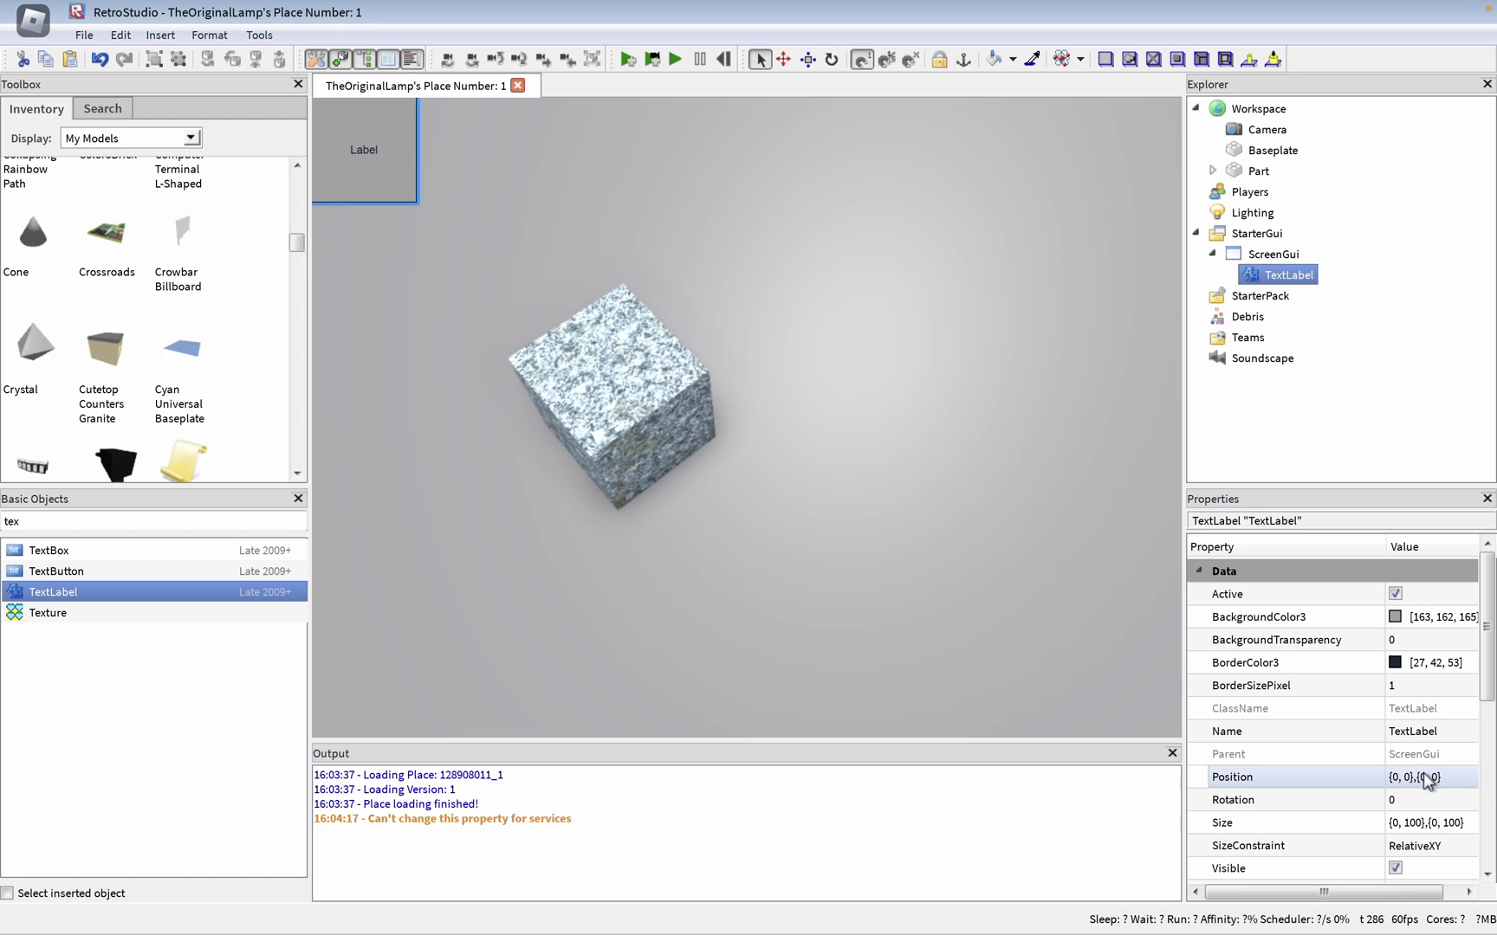
scroll(1427, 779, "down", 3)
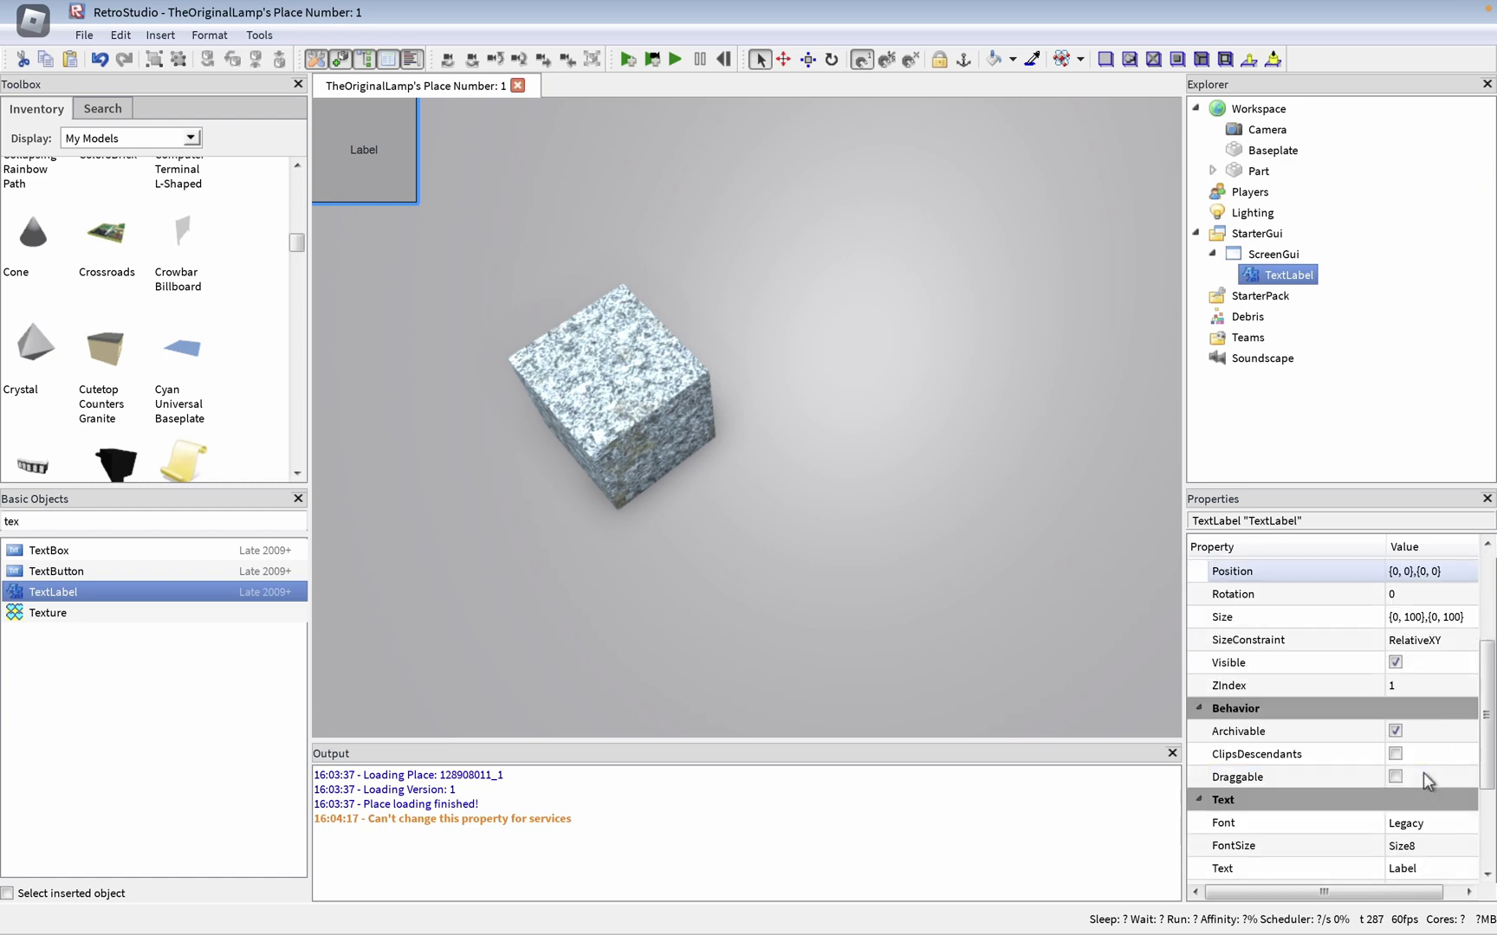
left_click(1427, 616)
type("1, 0},")
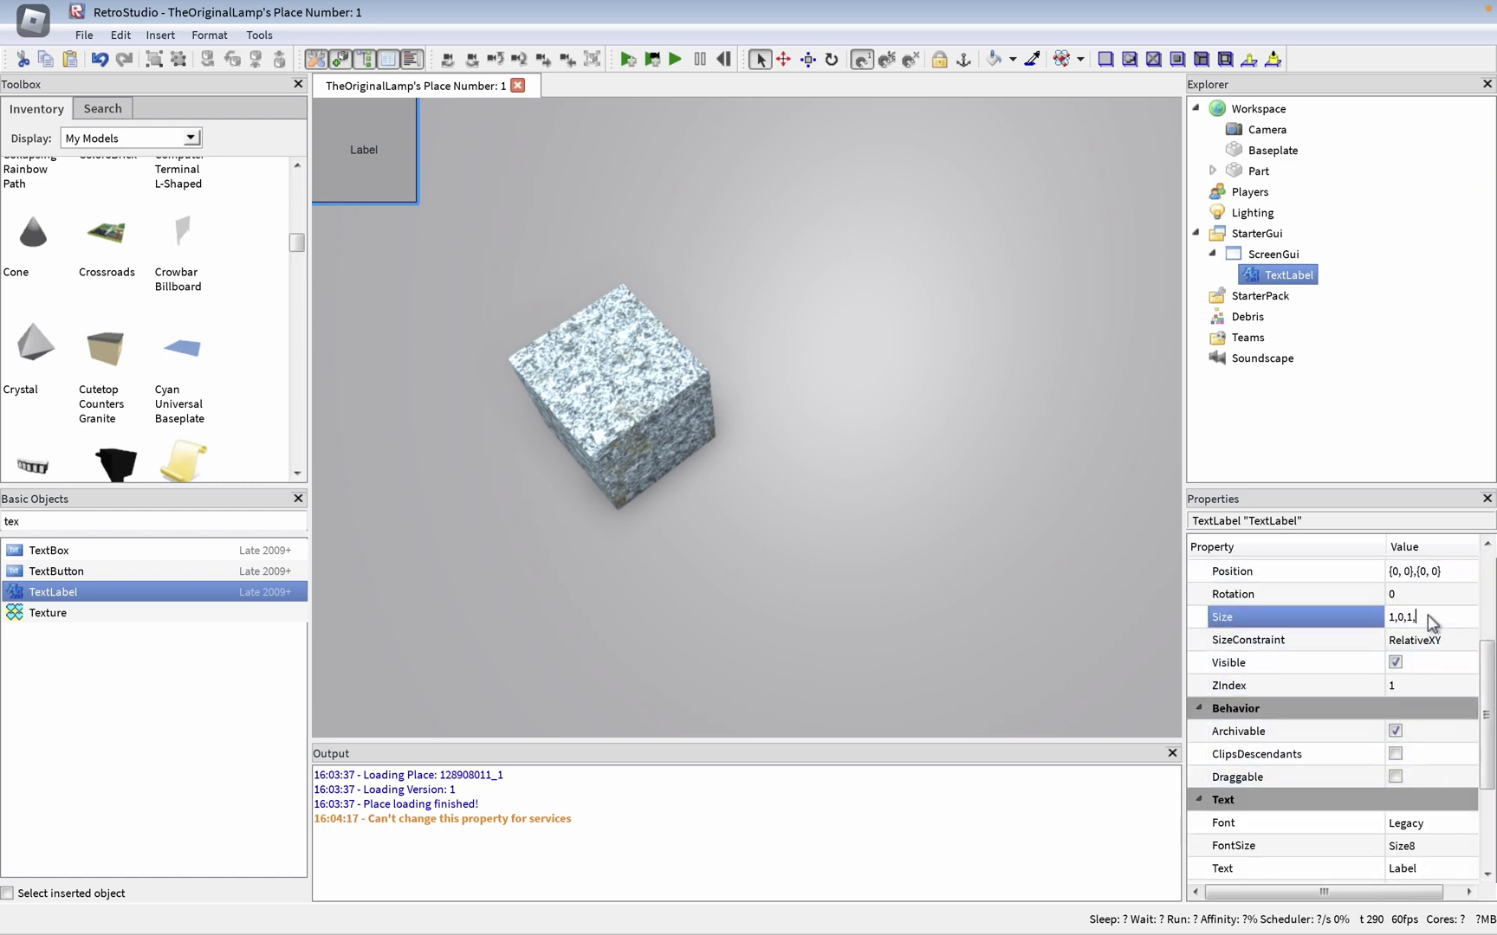
type("{1, 0")
key("Return")
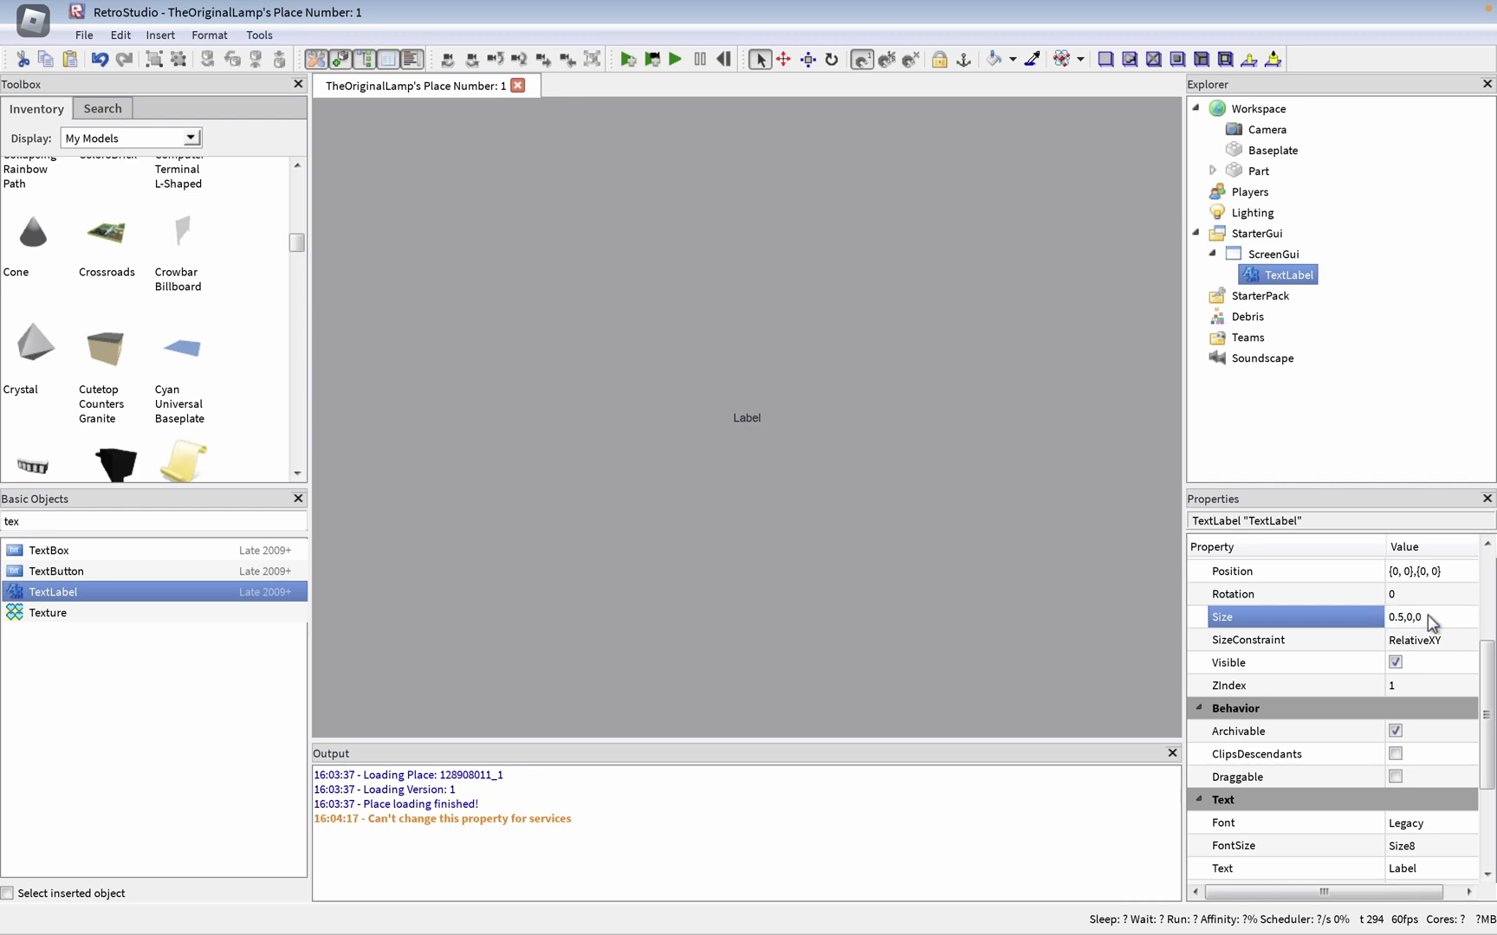
type("0.5, 0},{0.5, 0")
key("Return")
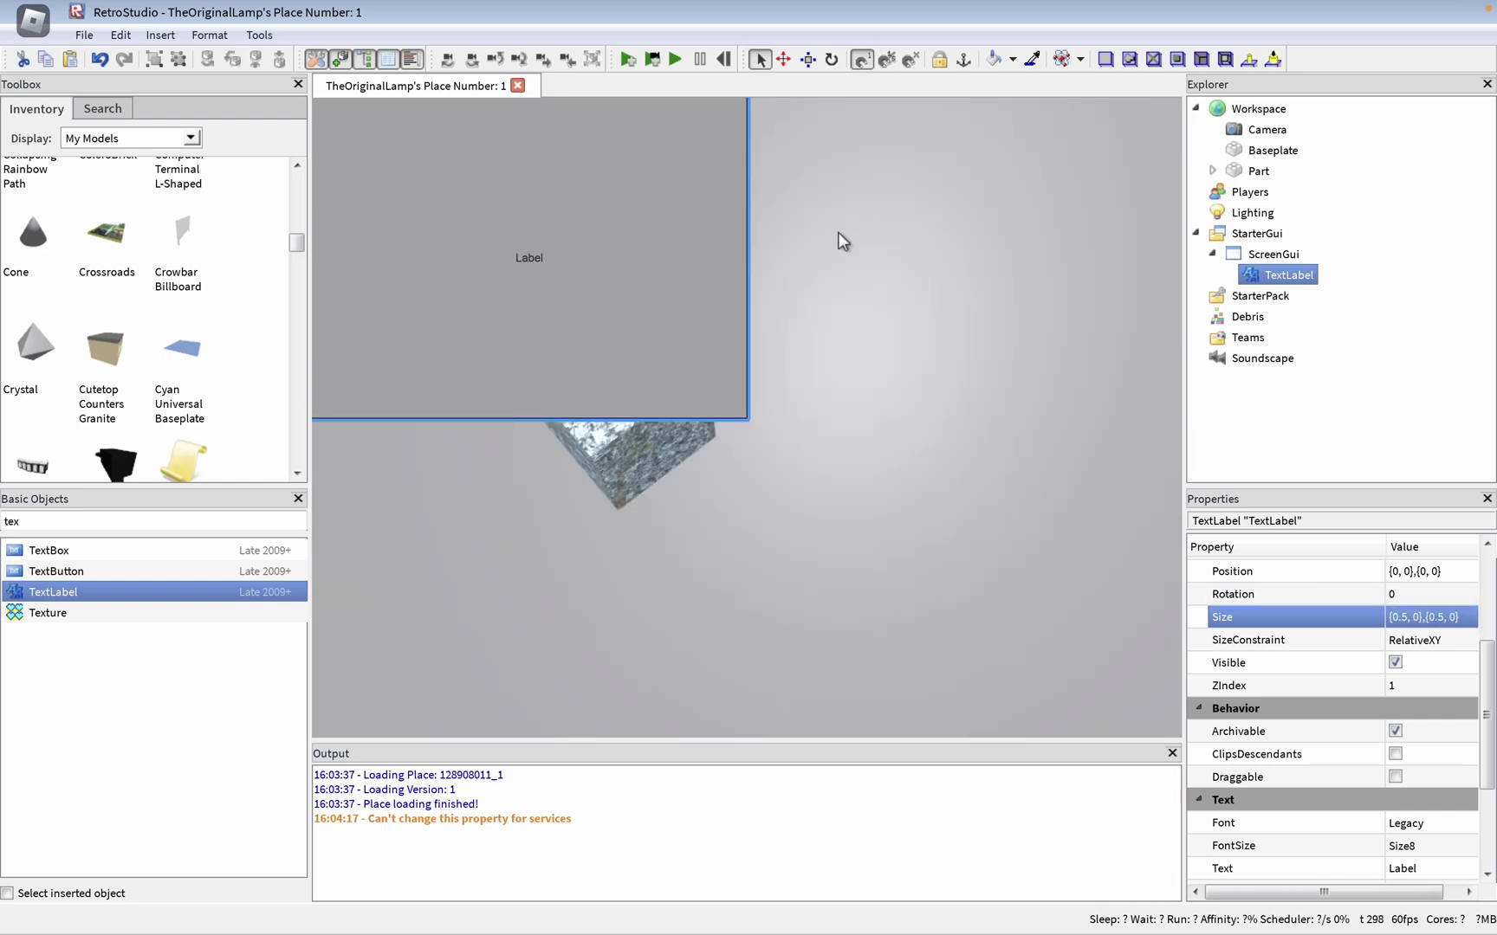
- Set the TextLabel's position to {0.5, 0},{0.5, 0}
left_click(1389, 576)
type("0.5")
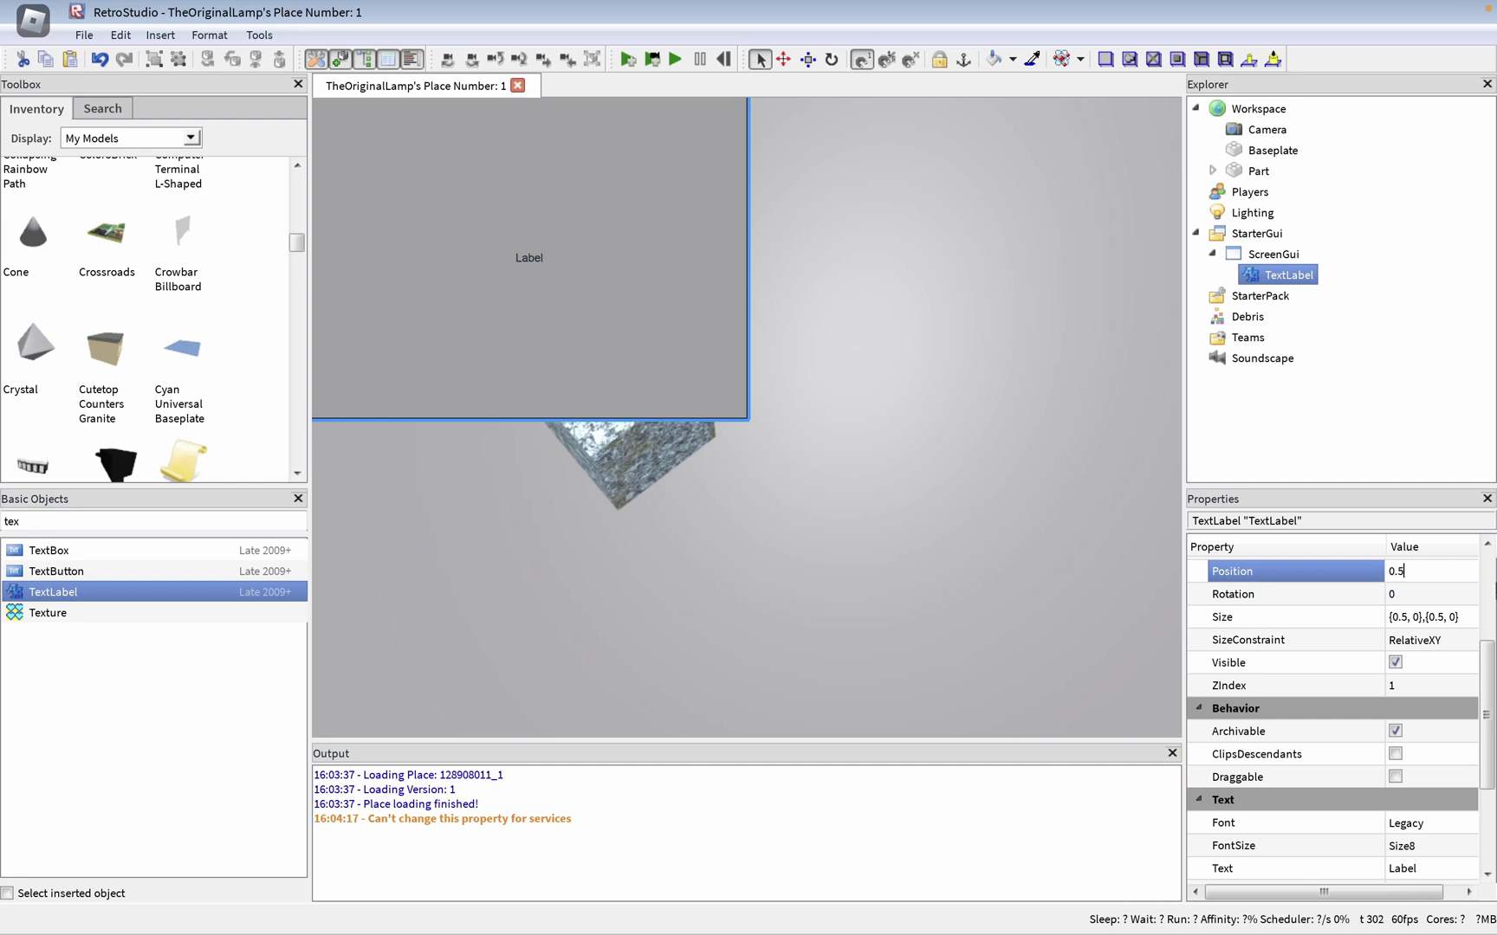
type(", 0},{0.5, 0")
key("Return")
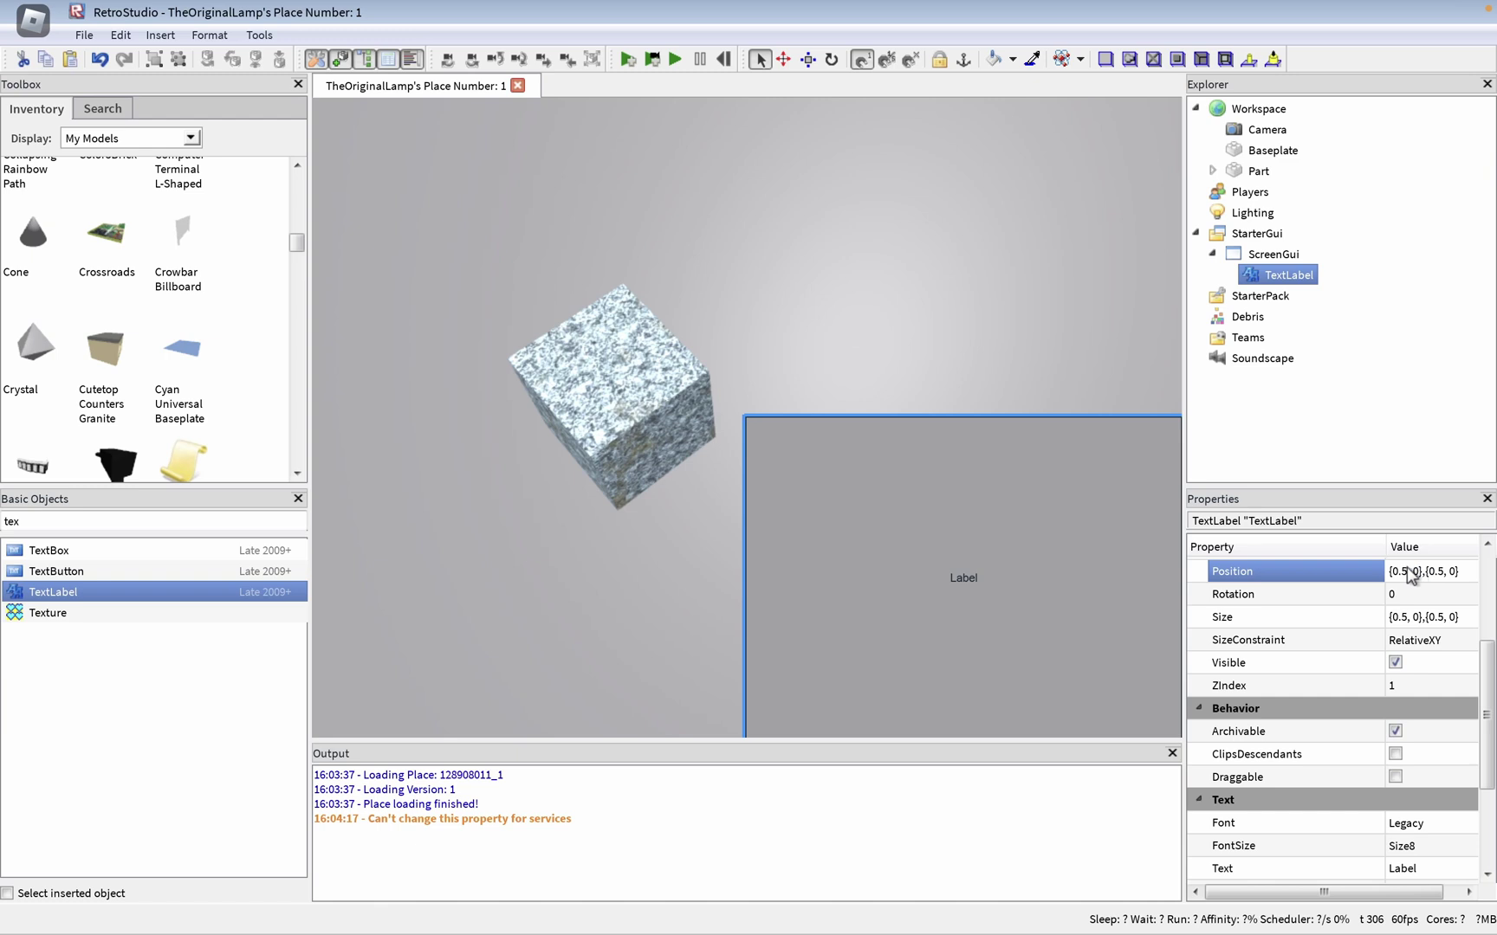
- Move the TextLabel nearer the middle of the screen by setting its position to {0.2, 0},{0.2, 0}
key("Return")
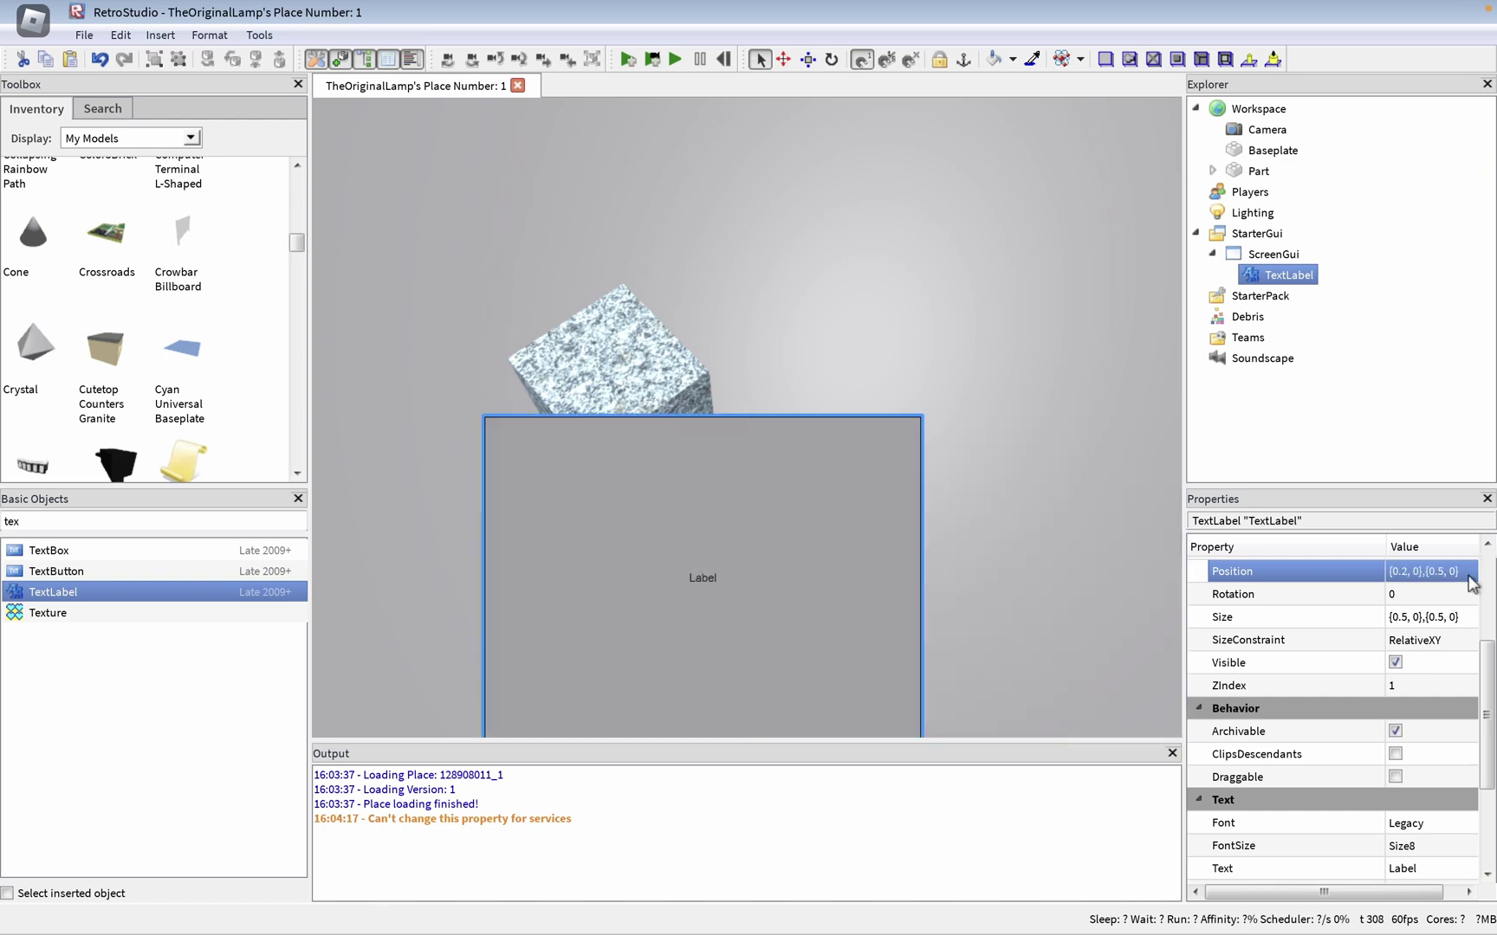
double_click(1444, 573)
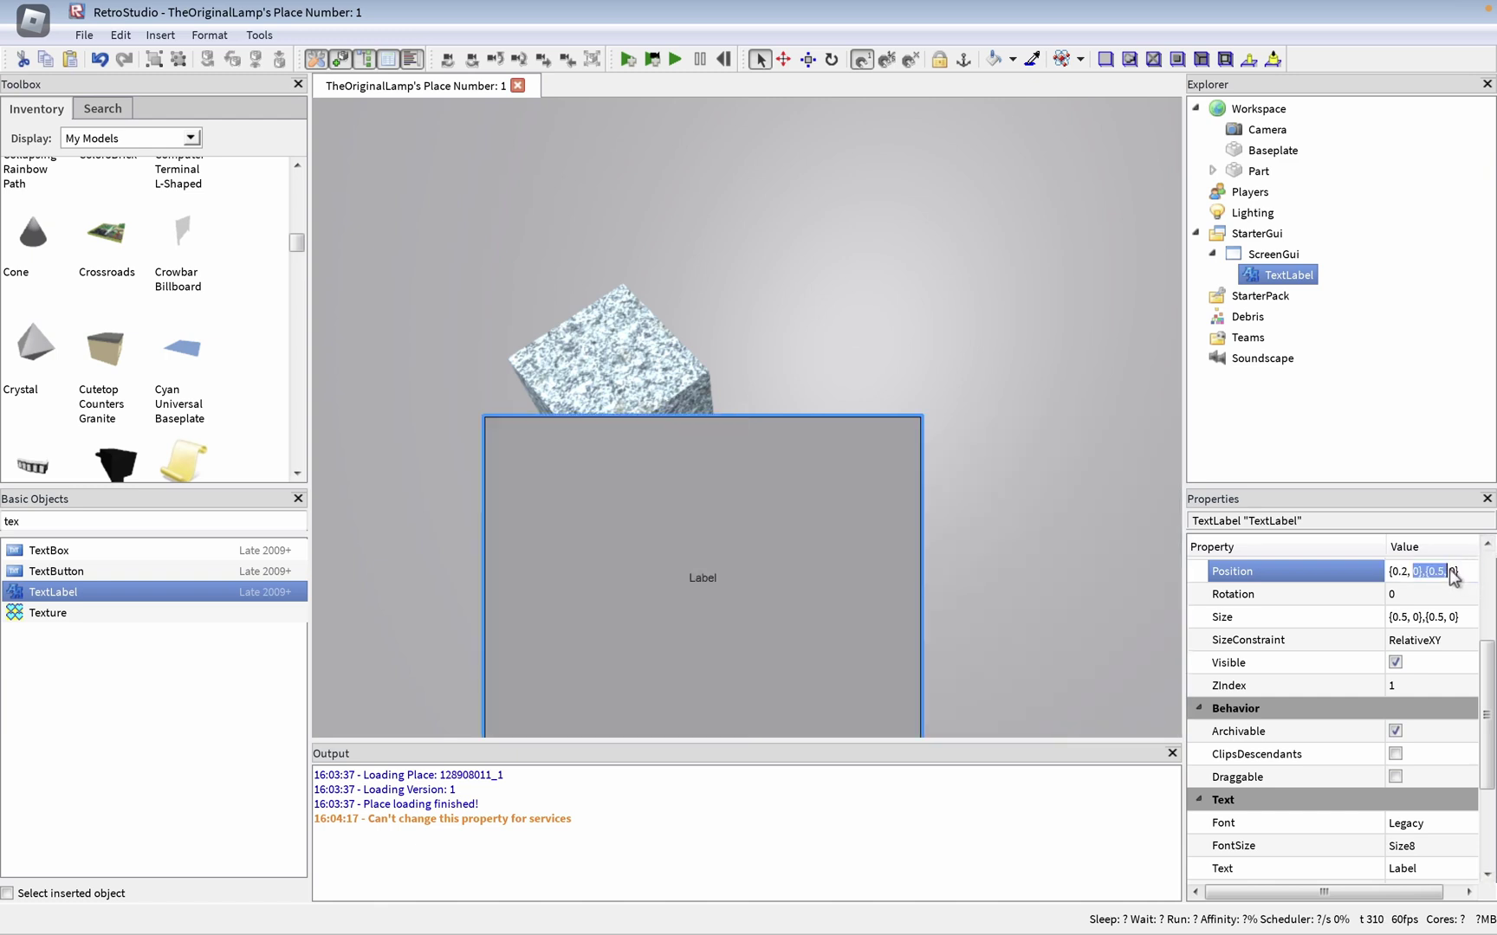
left_click(1439, 573)
type("2")
key("Return")
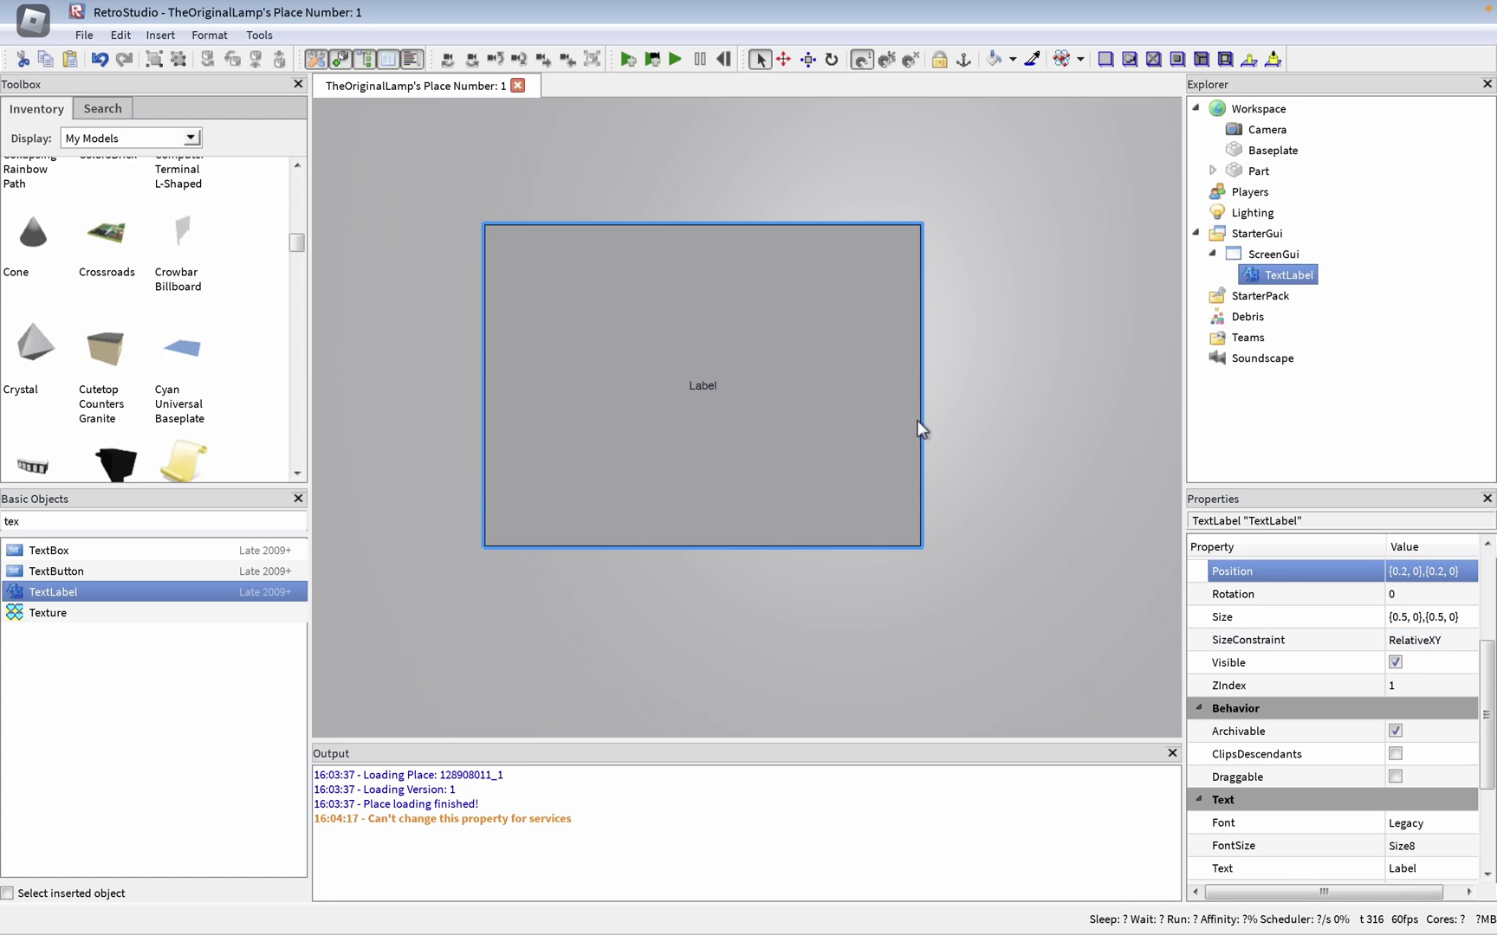
- Look through the TextLabel's properties and search the basic objects for "ui" and "str", leaving the search empty
scroll(1347, 719, "down", 3)
scroll(1346, 719, "up", 5)
scroll(1348, 721, "down", 5)
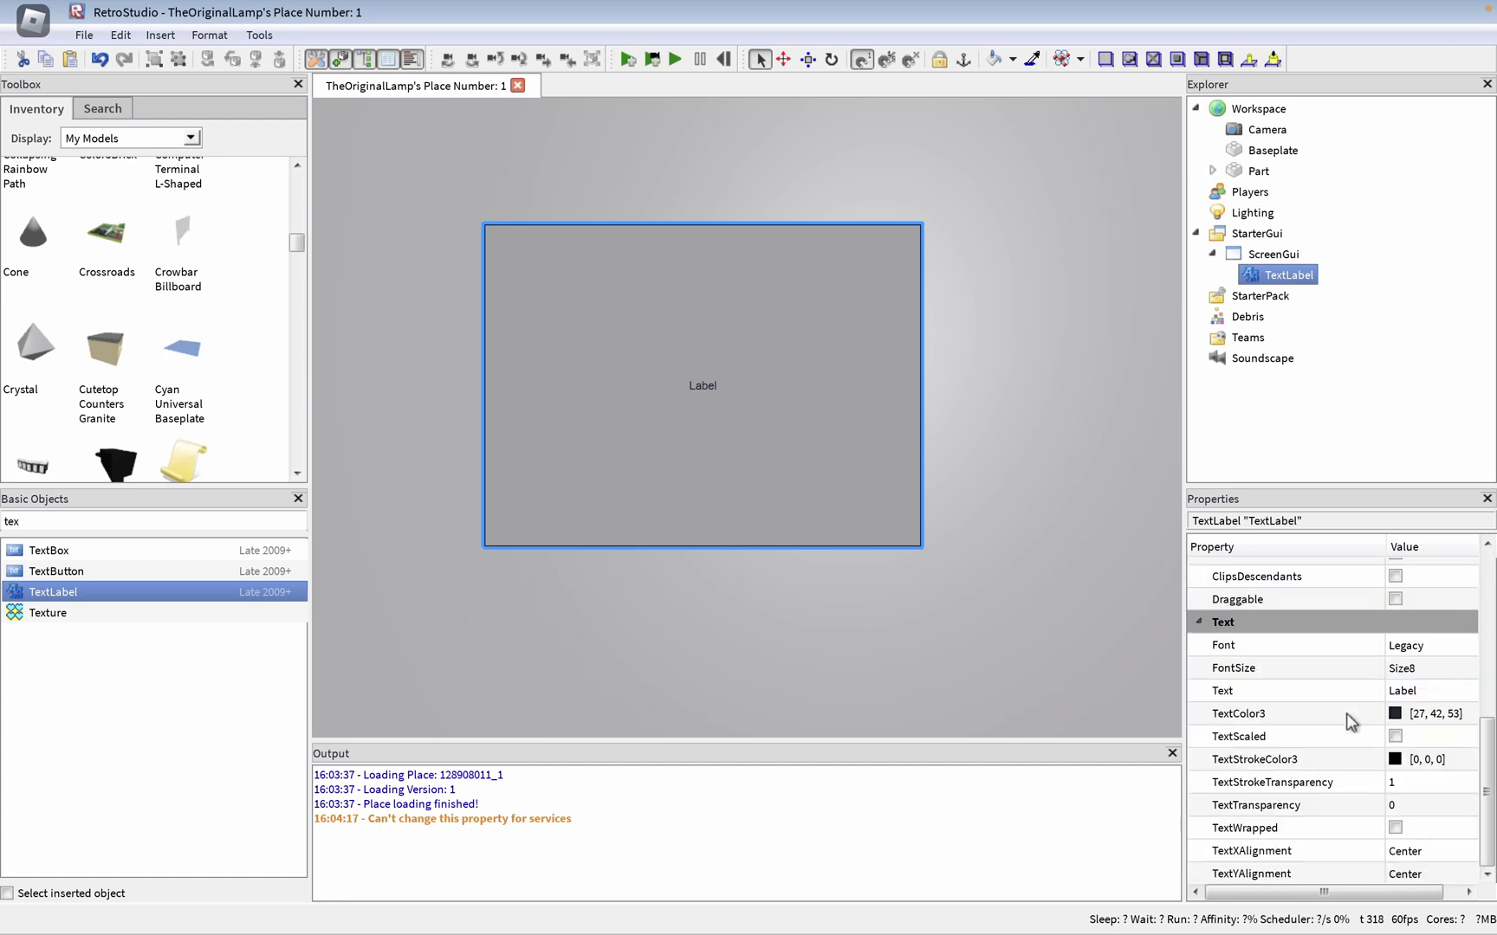
left_click(92, 520)
key("BackSpace")
key("BackSpace")
key("BackSpace")
type("ui")
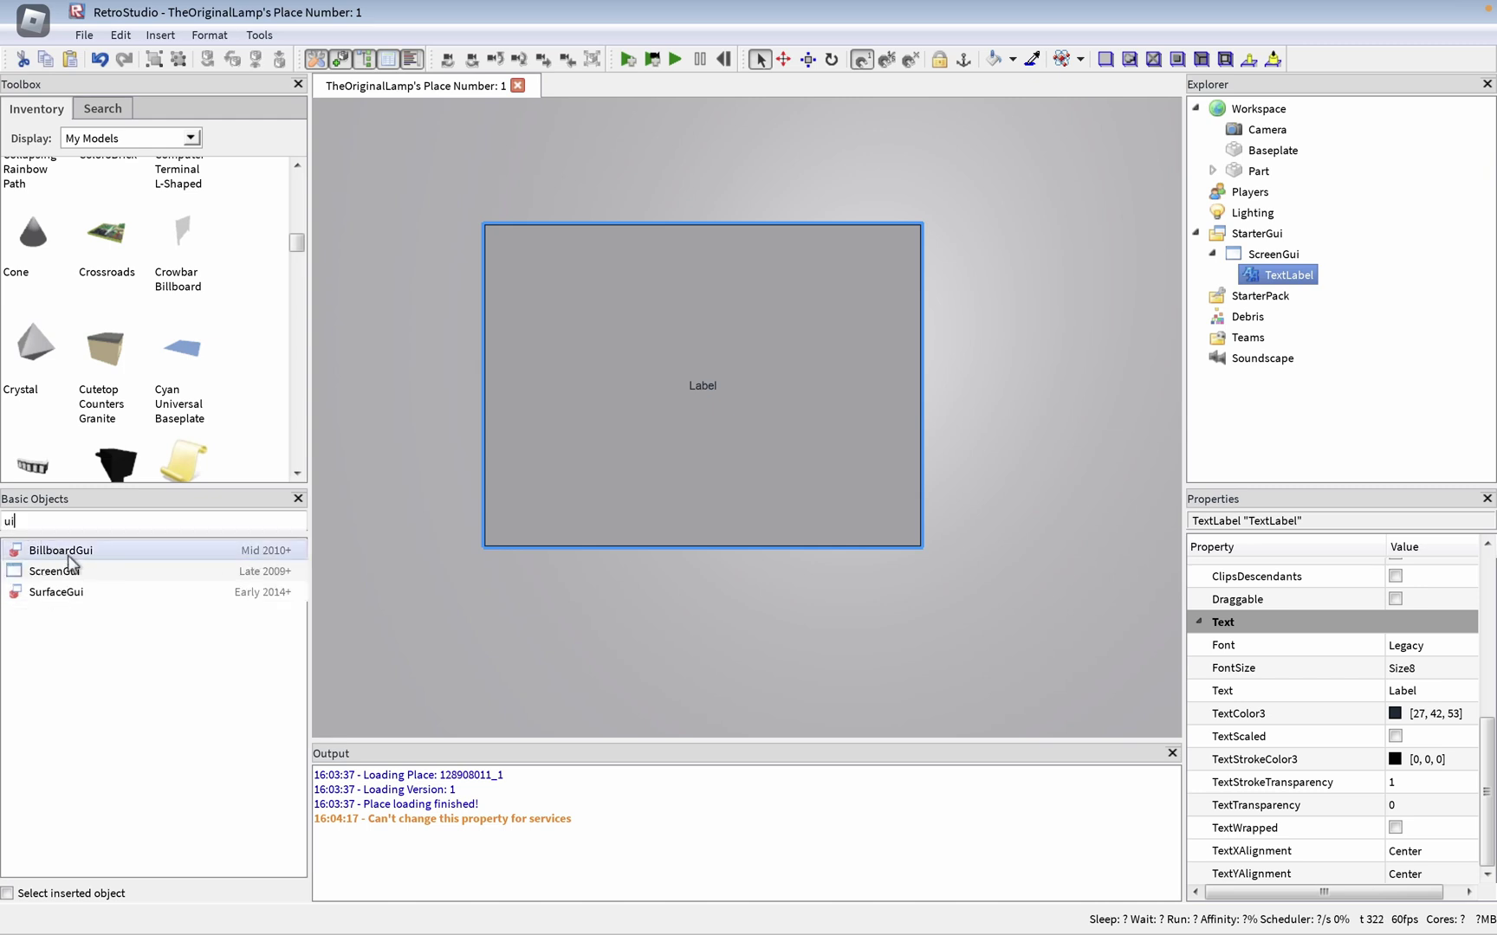
key("BackSpace")
key("BackSpace")
type("st")
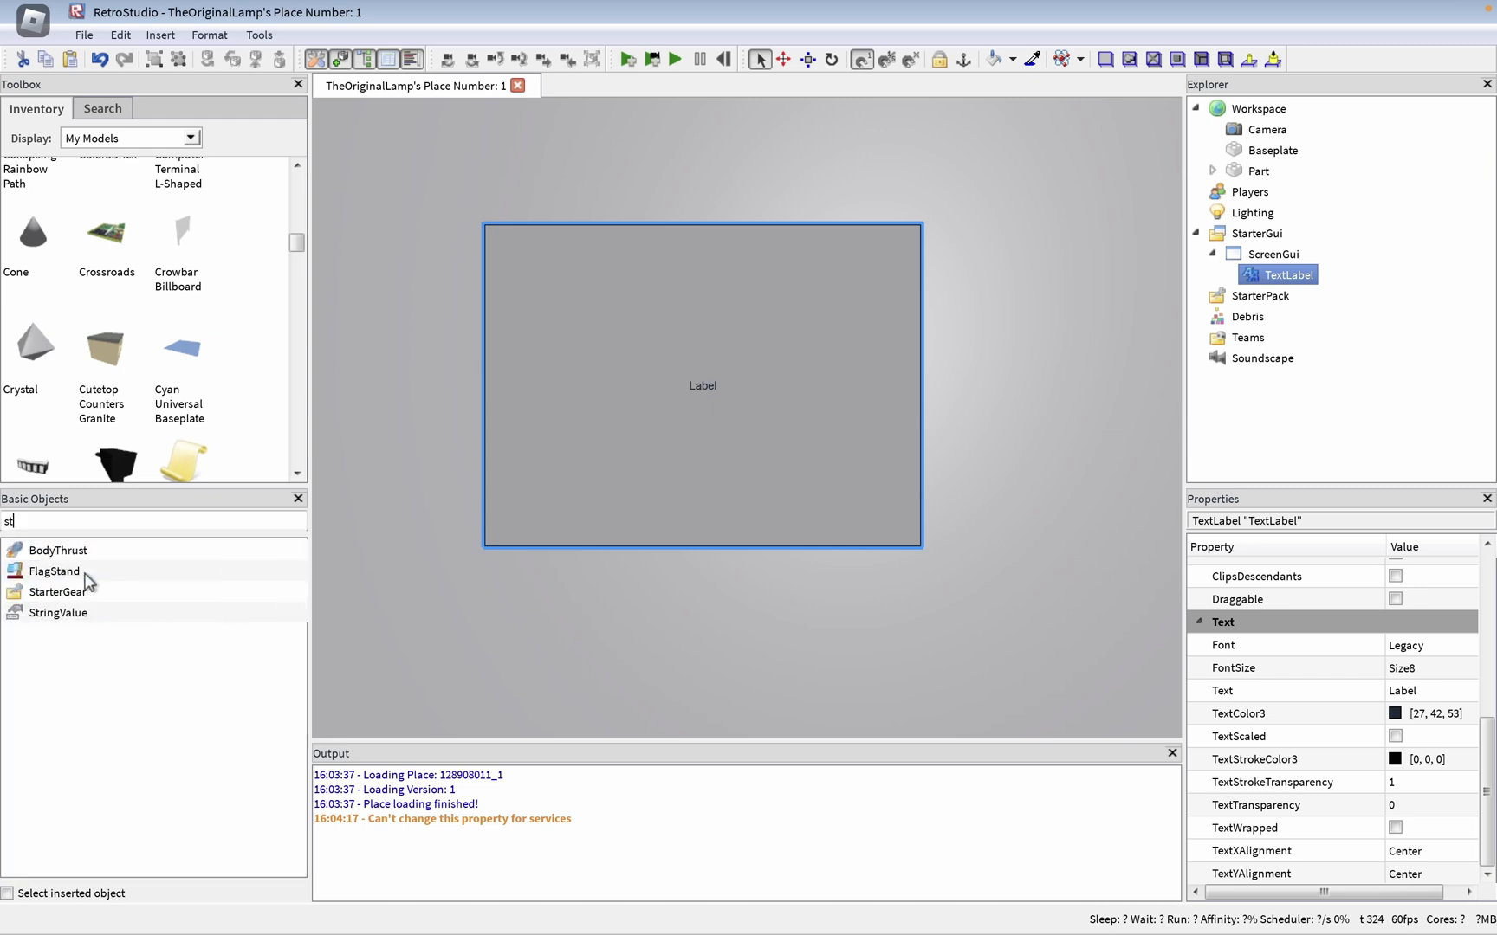
type("r")
key("BackSpace")
key("BackSpace")
key("BackSpace")
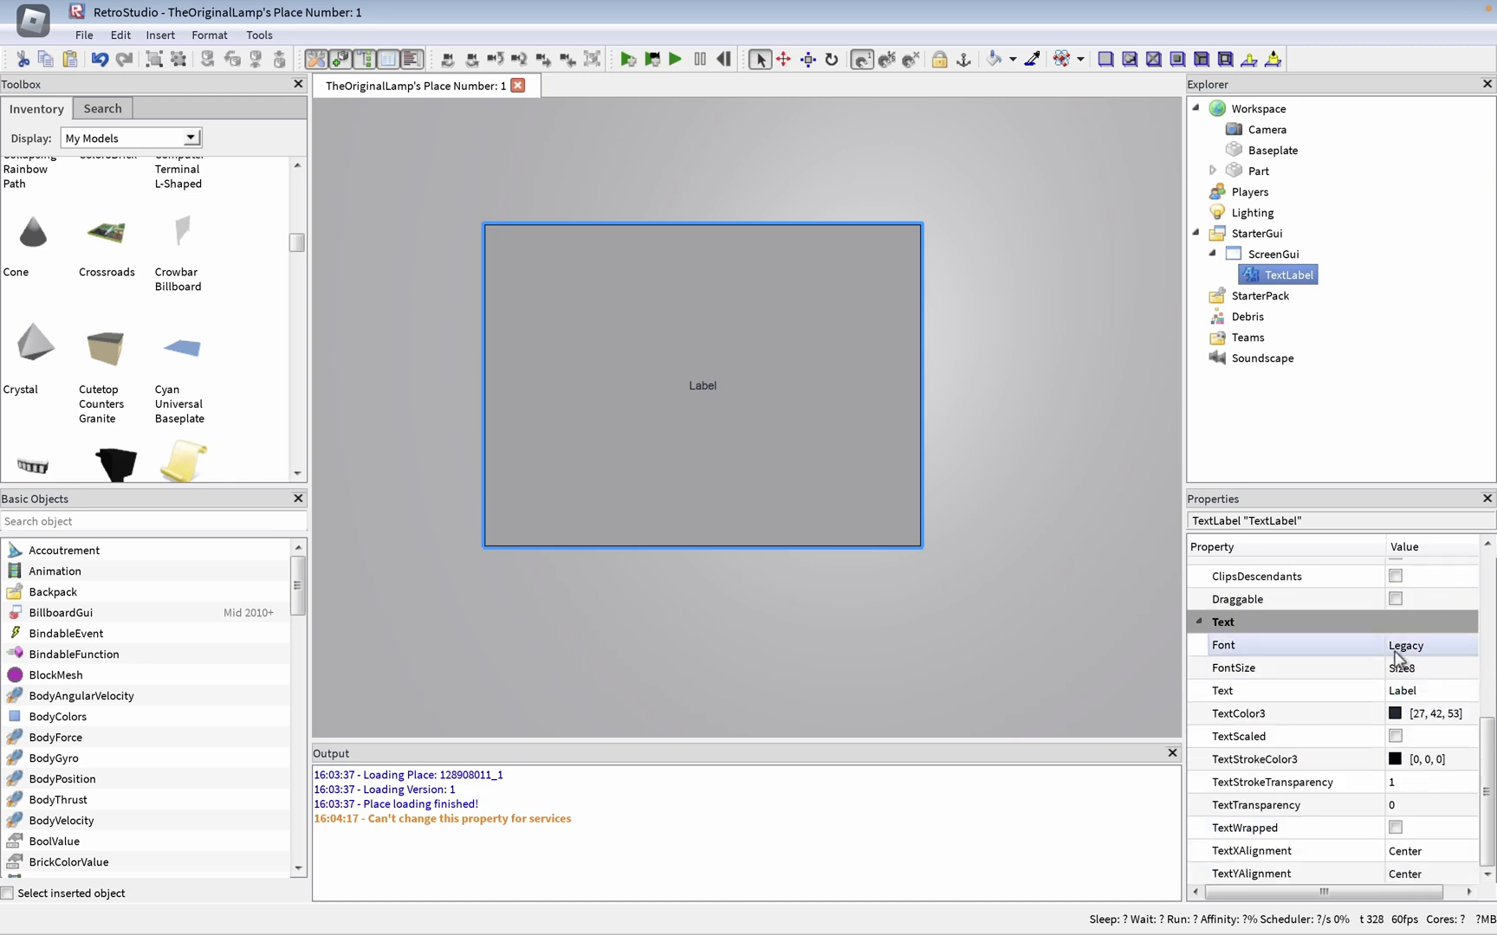
- Set the TextLabel's font to Arial and enable TextScaled so its text fills the label
left_click(1432, 648)
left_click(1433, 652)
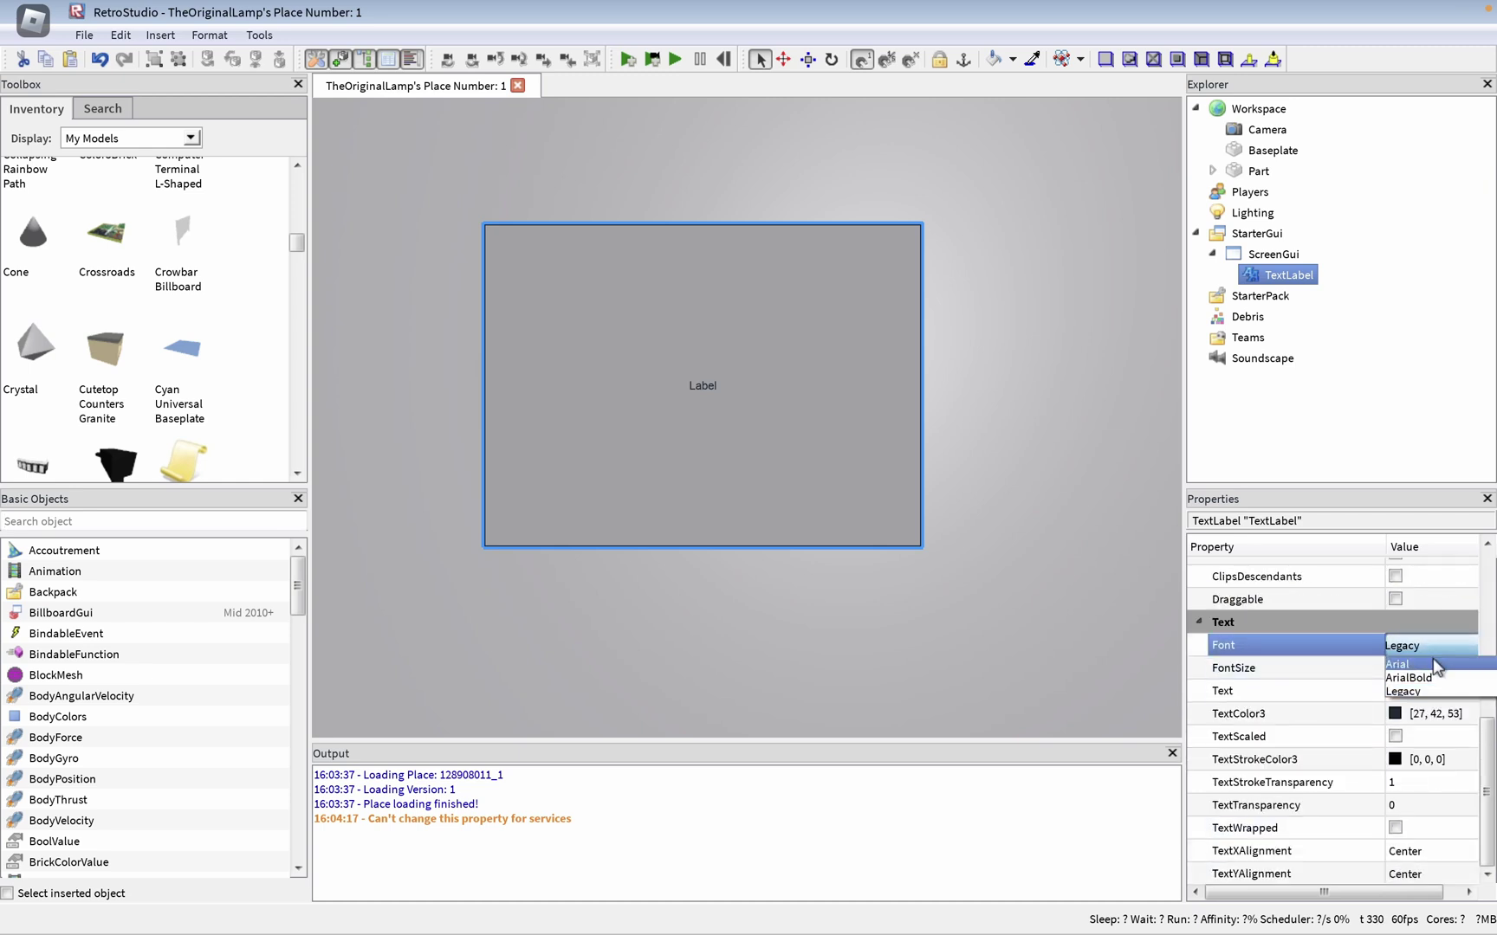
left_click(1430, 666)
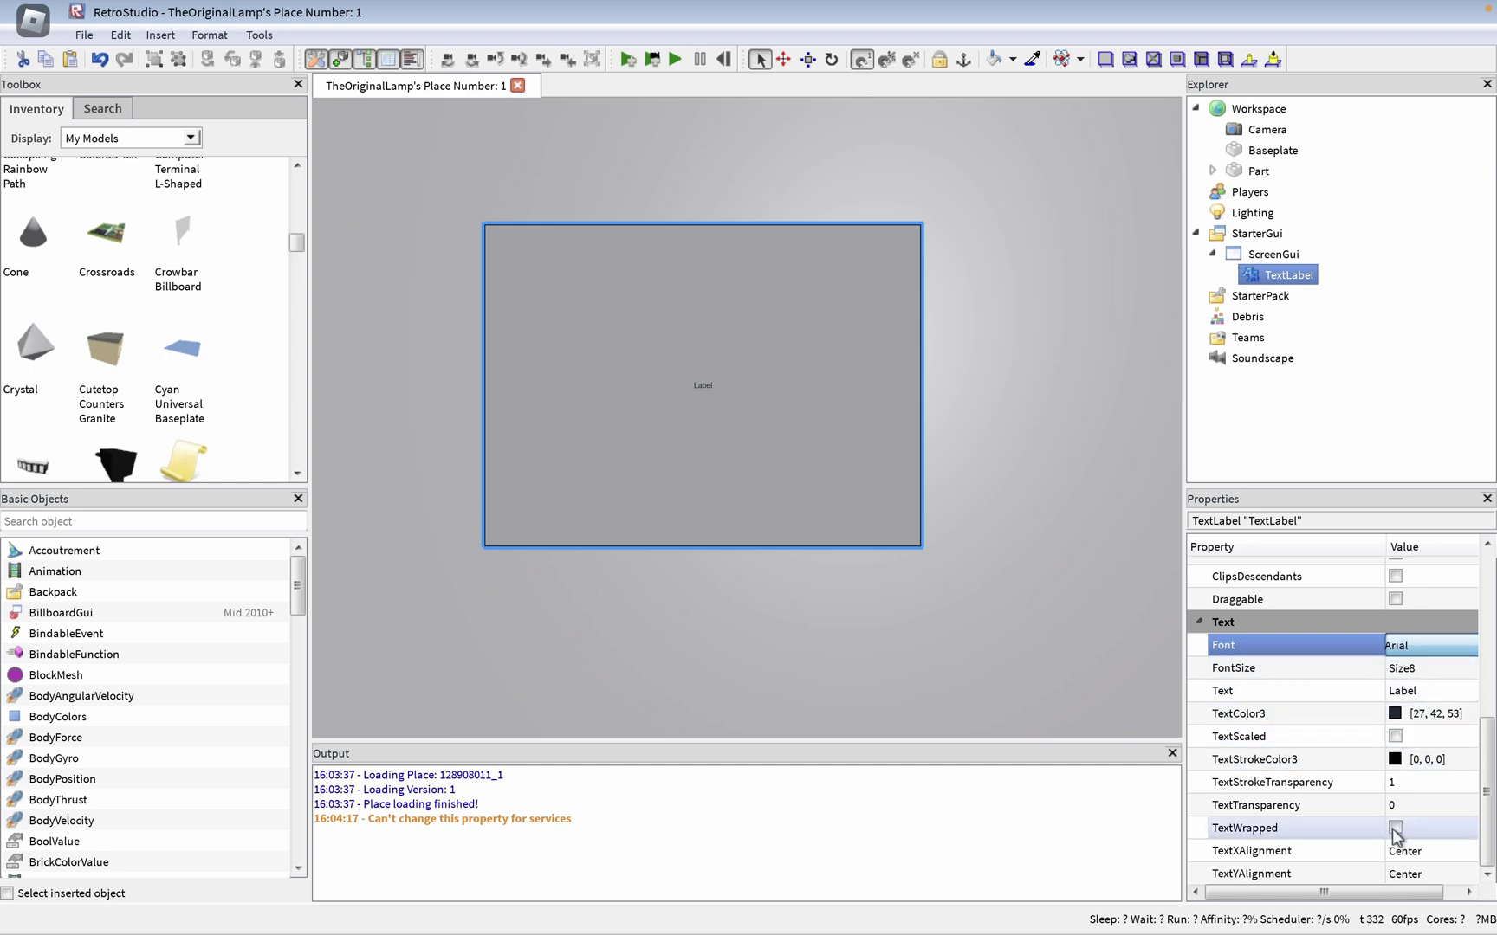
scroll(1394, 819, "up", 5)
scroll(1396, 820, "down", 5)
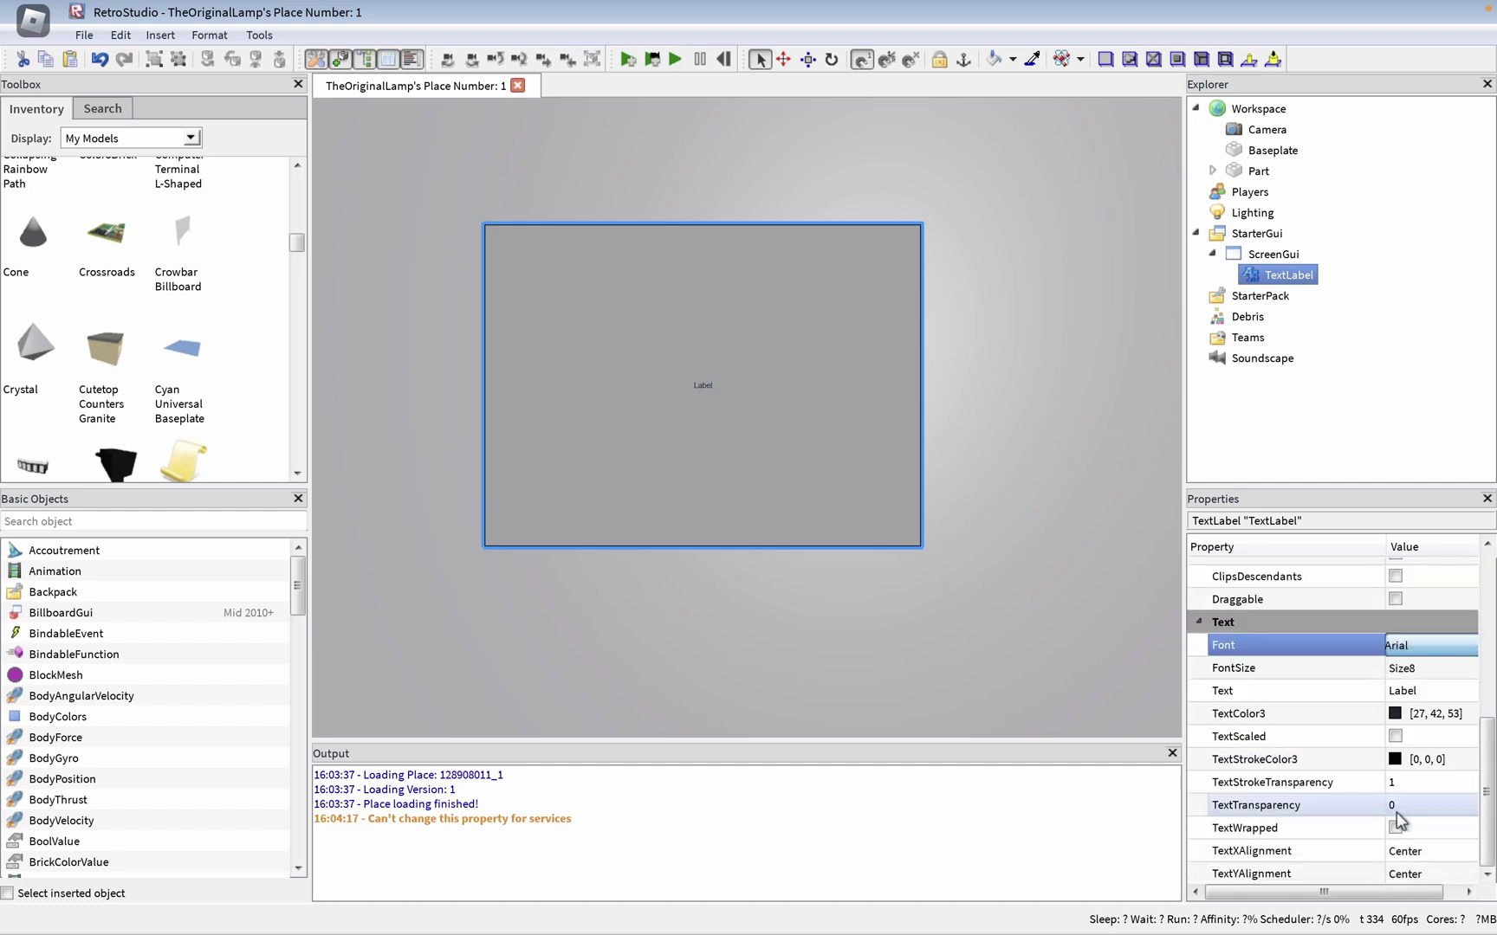
left_click(1395, 737)
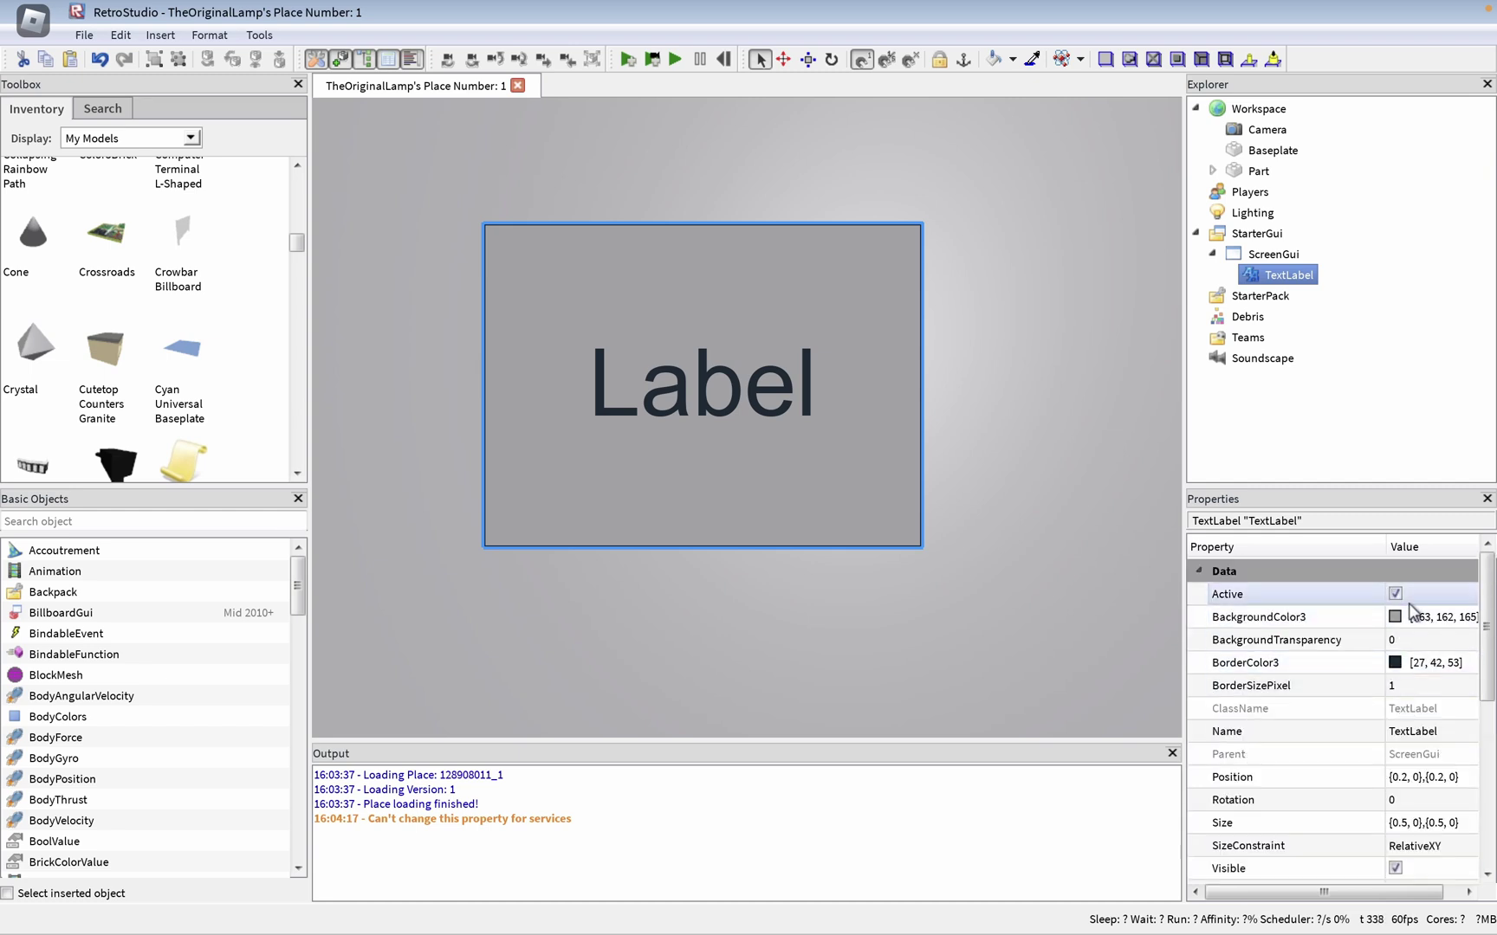
- Try background transparency values of 0.2, 3 and 0.3 on the TextLabel
left_click(1401, 641)
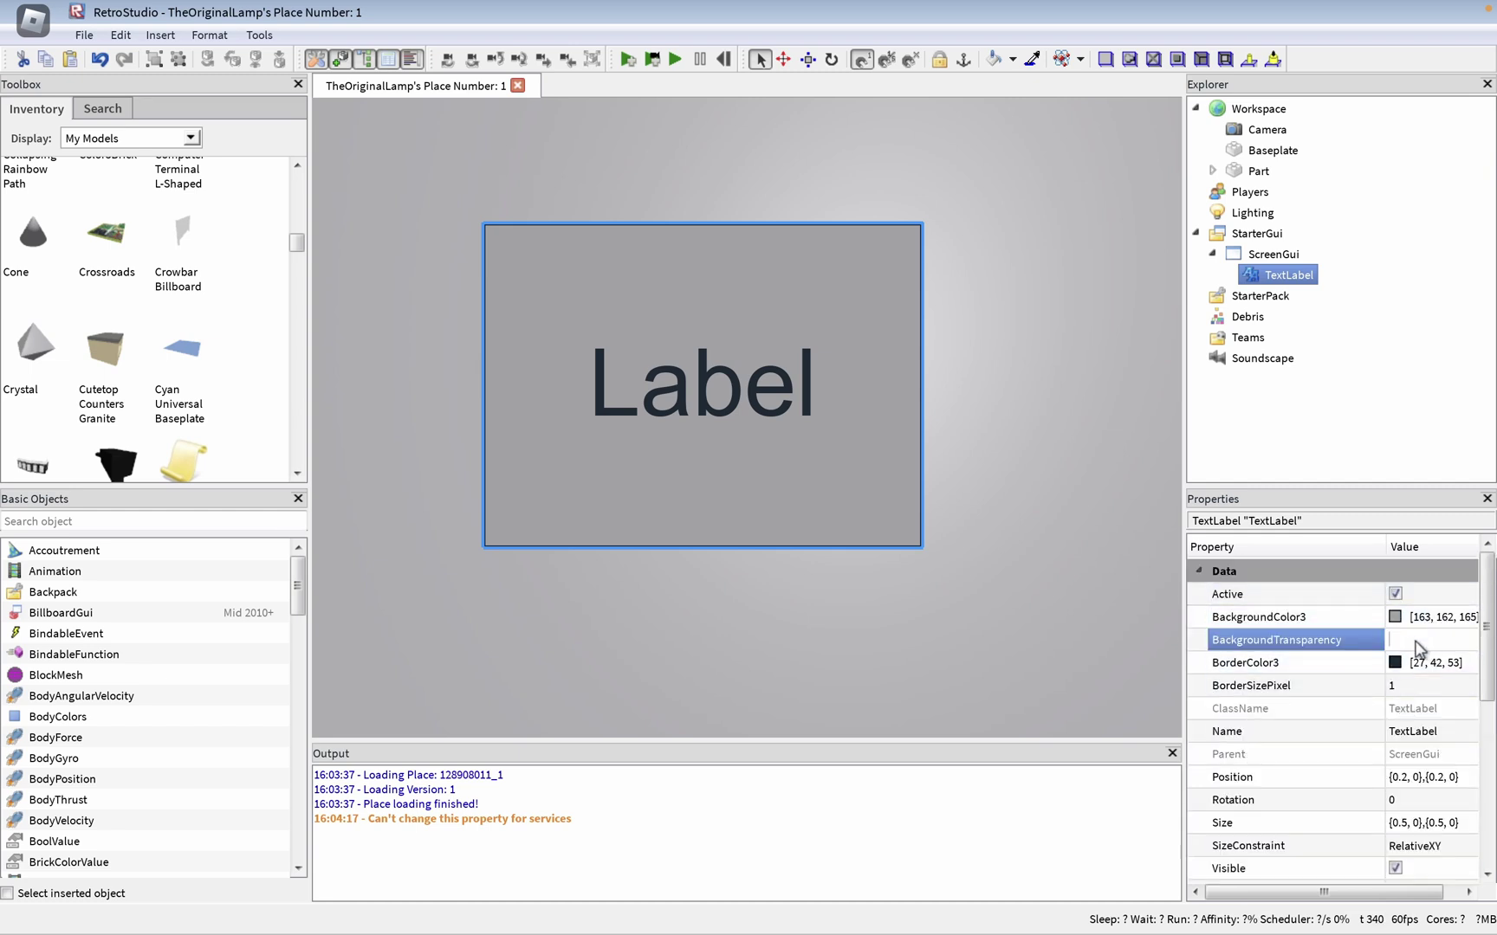
type("0.2")
key("Return")
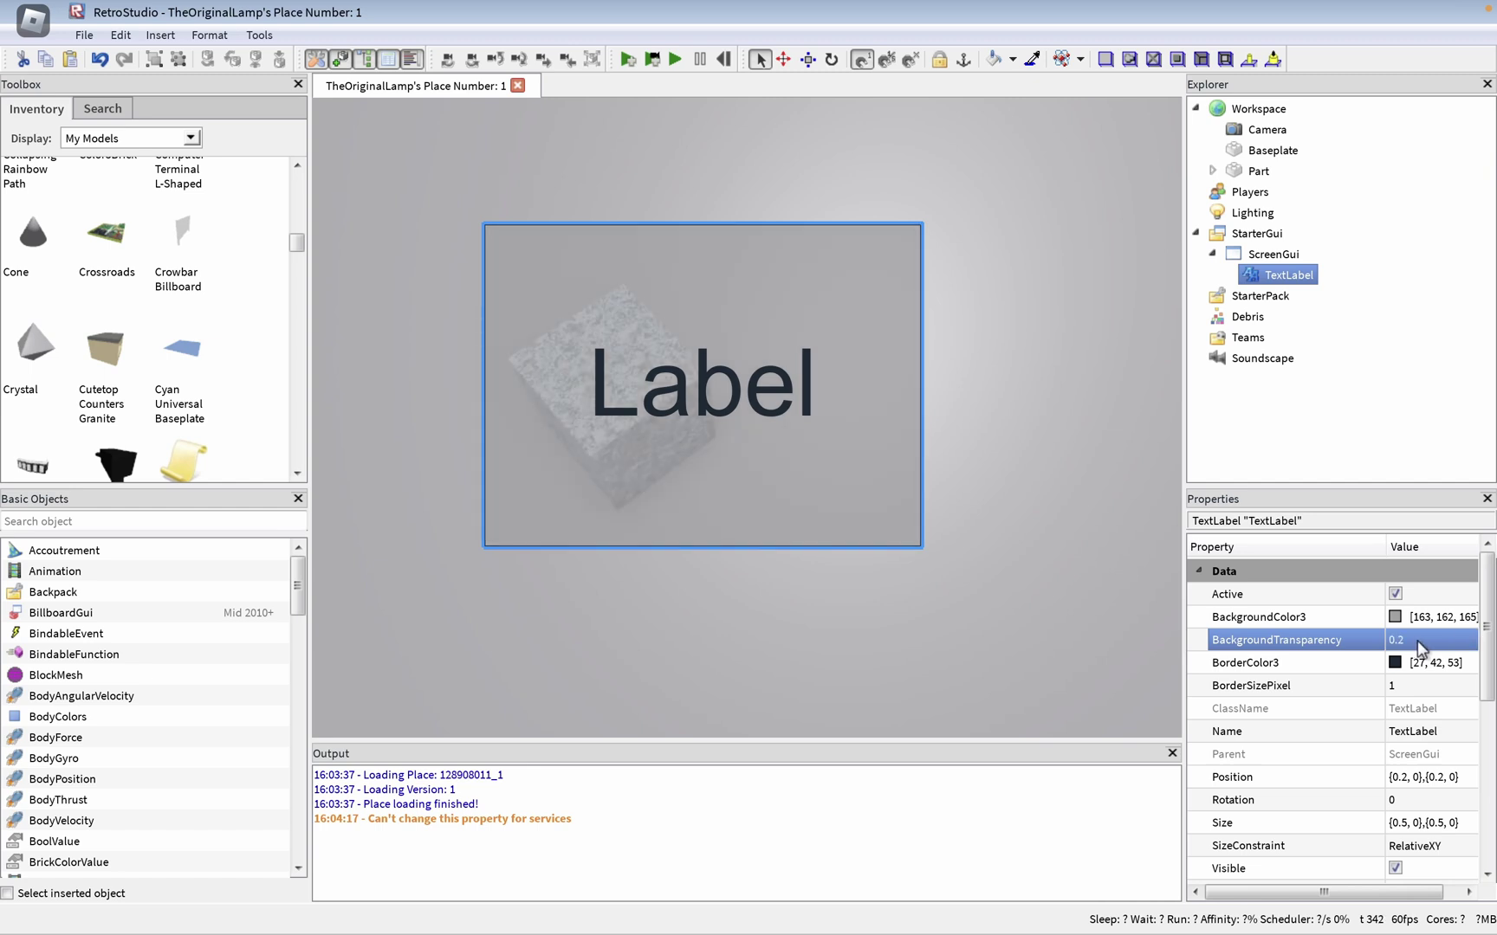
left_click(1421, 648)
type("3")
key("Return")
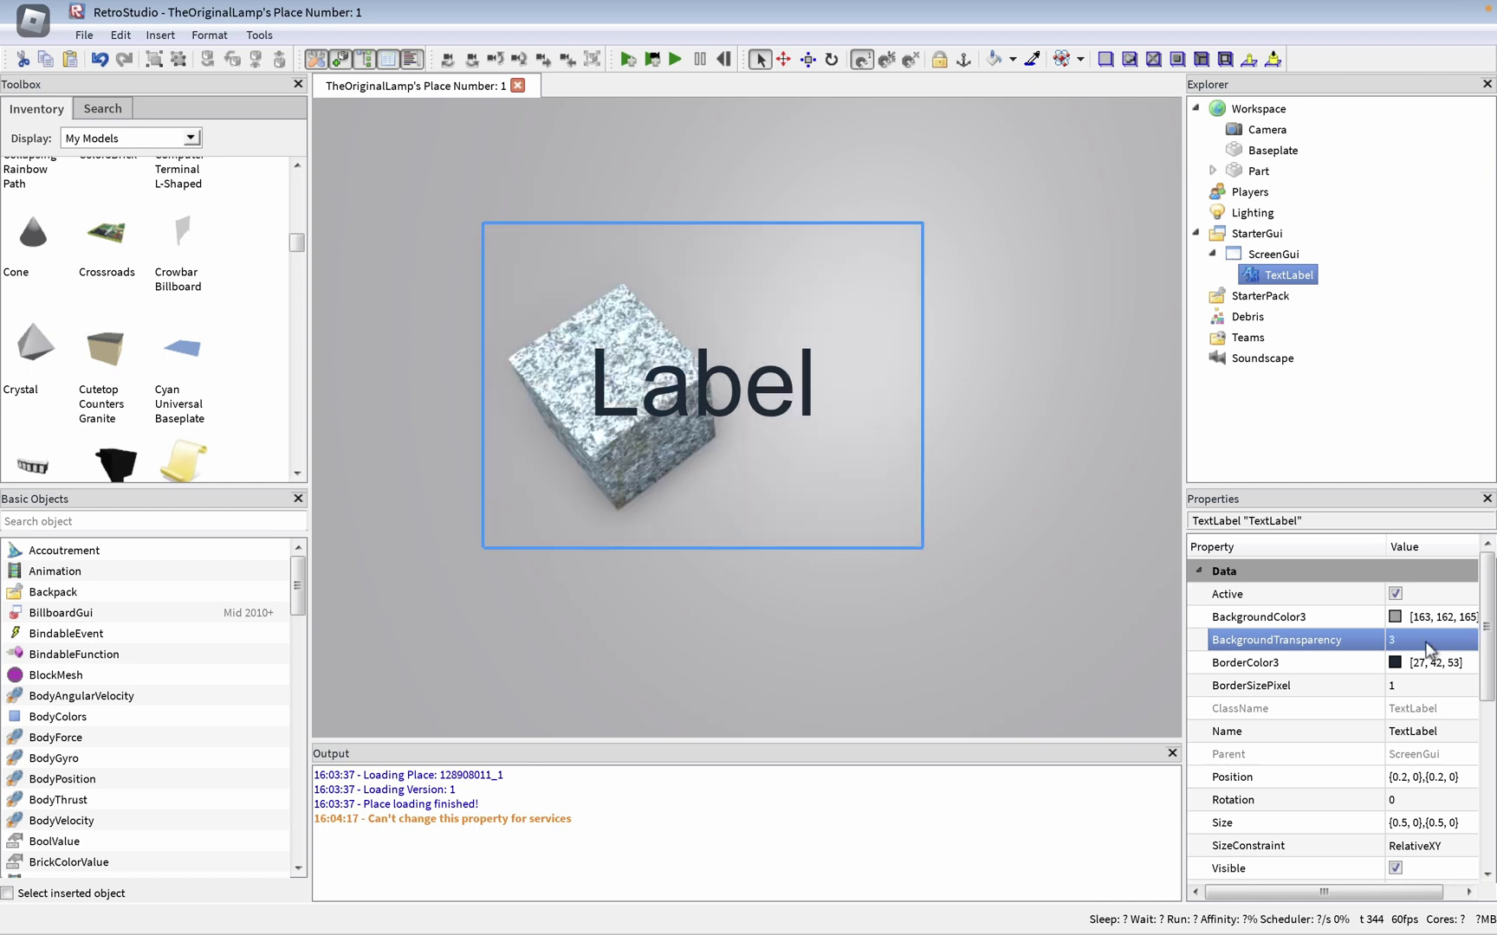
left_click(1427, 649)
type("4")
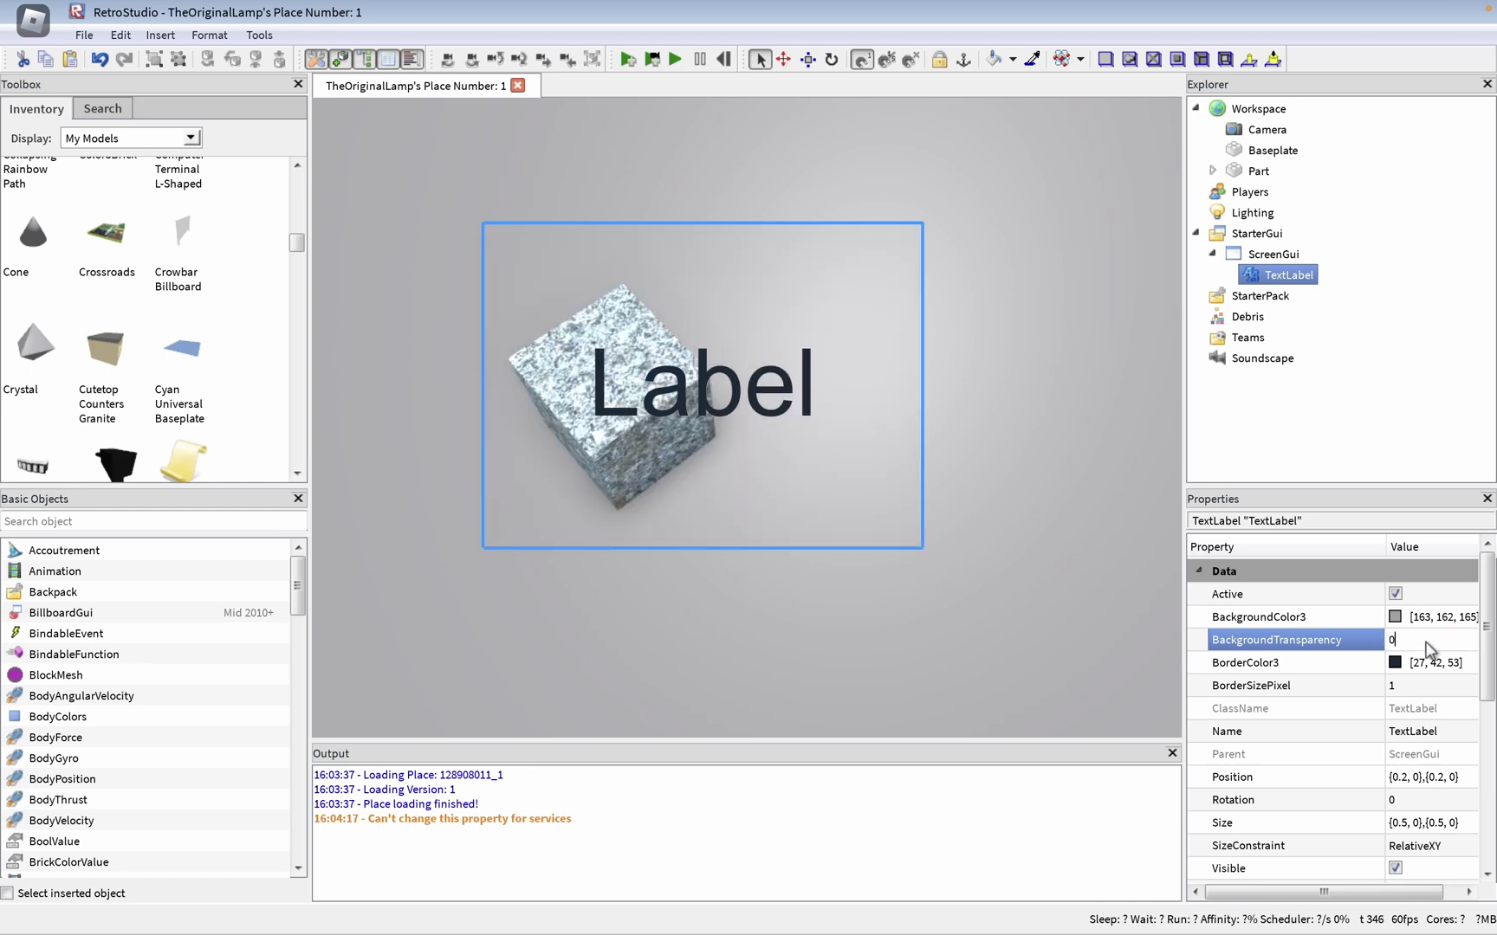
type(".2")
key("Return")
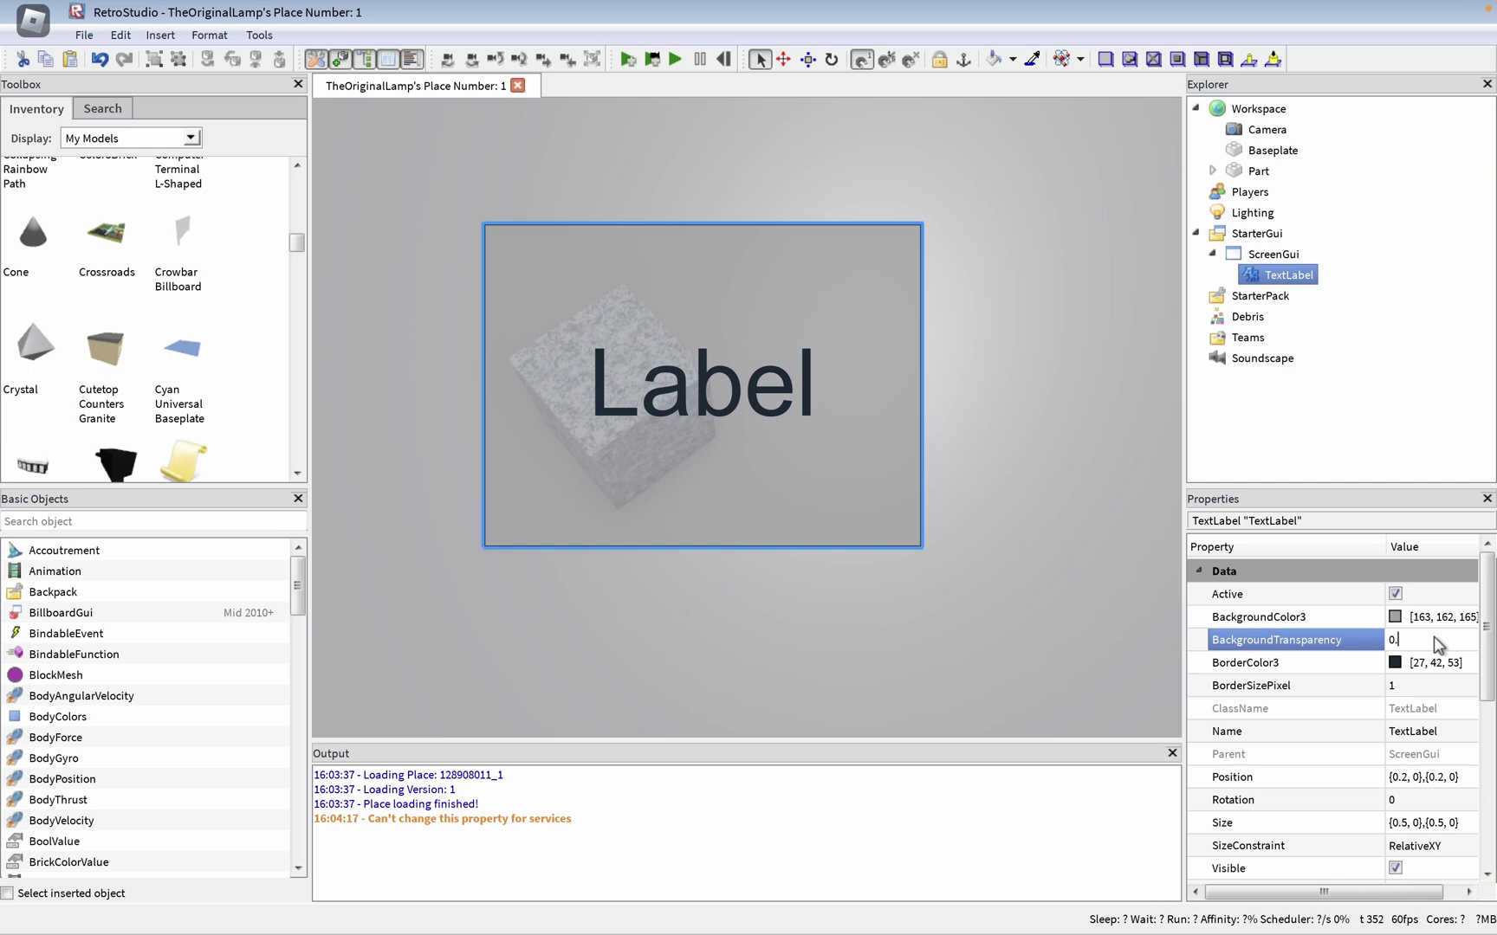
type("3")
- Set the TextLabel's background color to red, 255, 0, 0
left_click(1397, 622)
left_click(1428, 624)
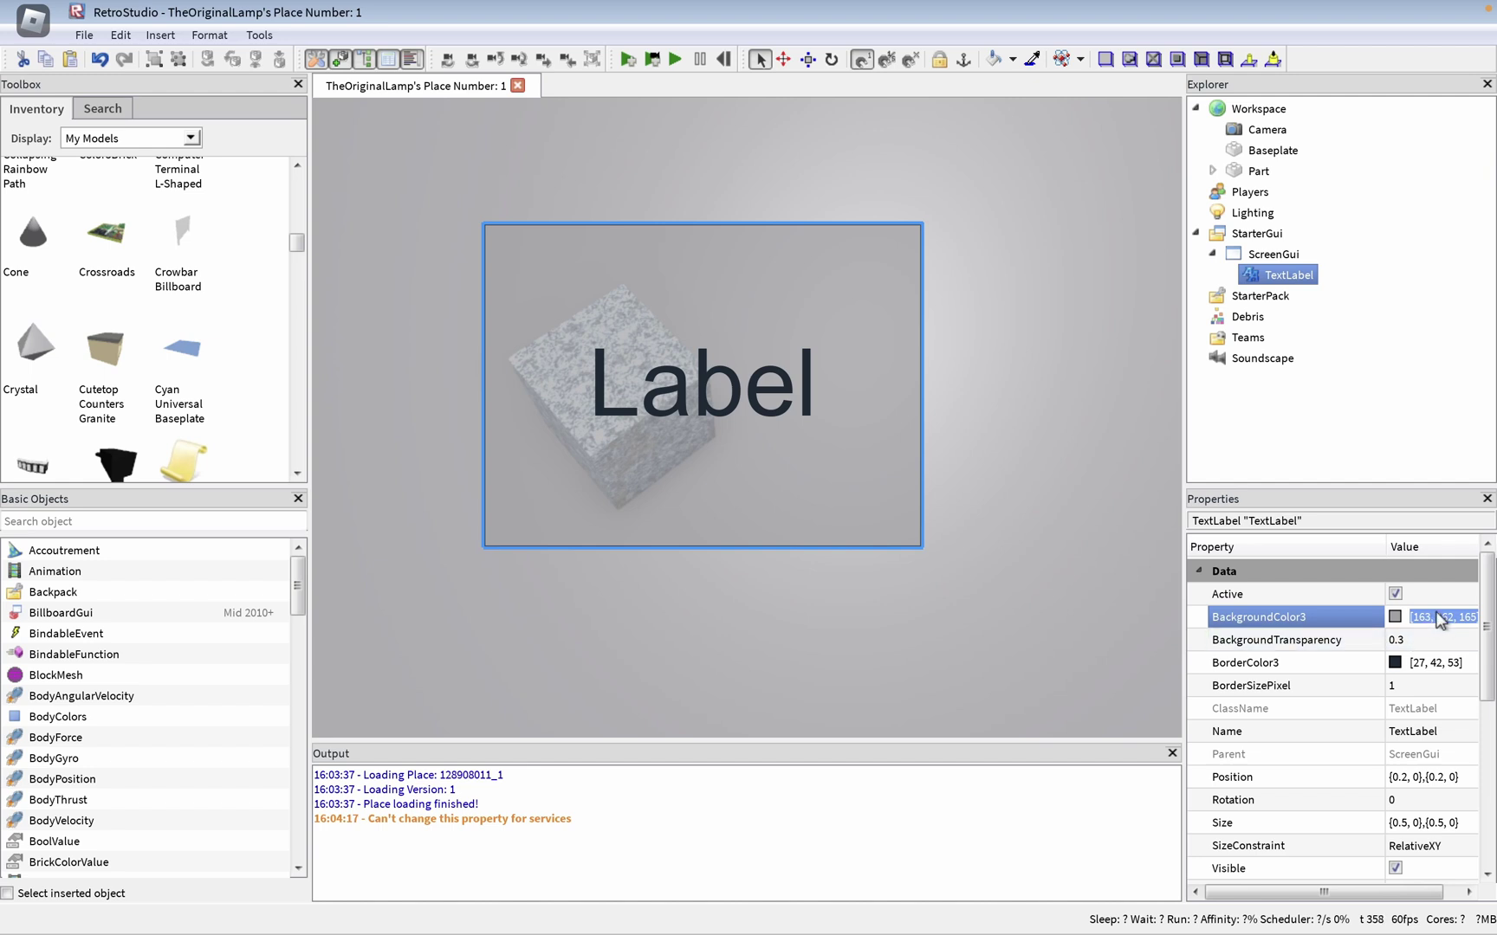
type("255, 0, 0")
key("Return")
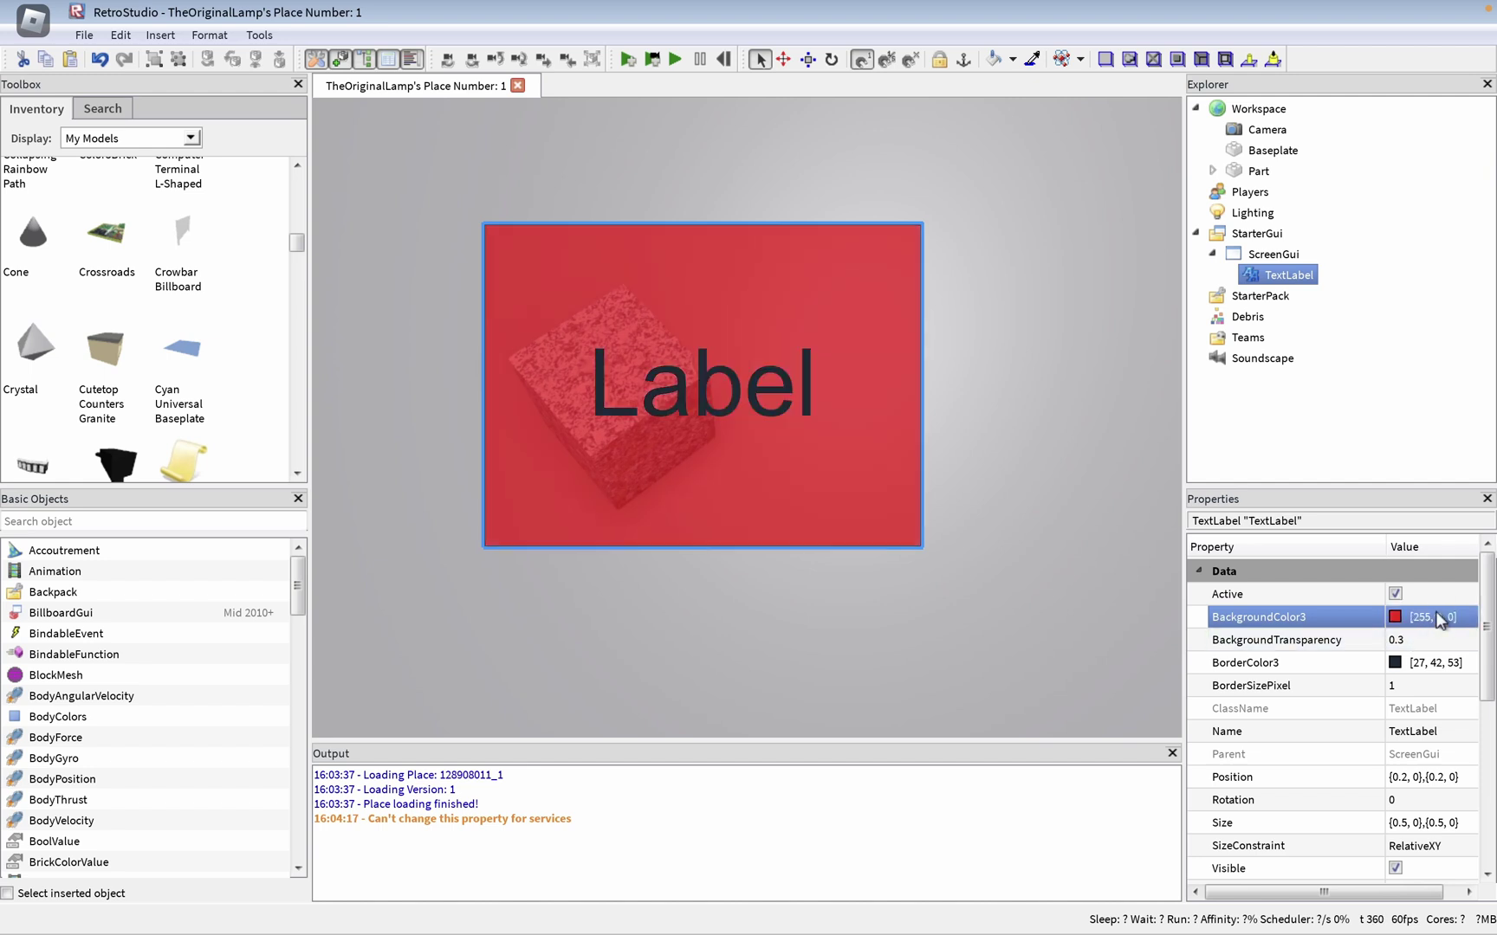
- Set the red TextLabel's background transparency to 0.8
left_click(1412, 641)
type("0.")
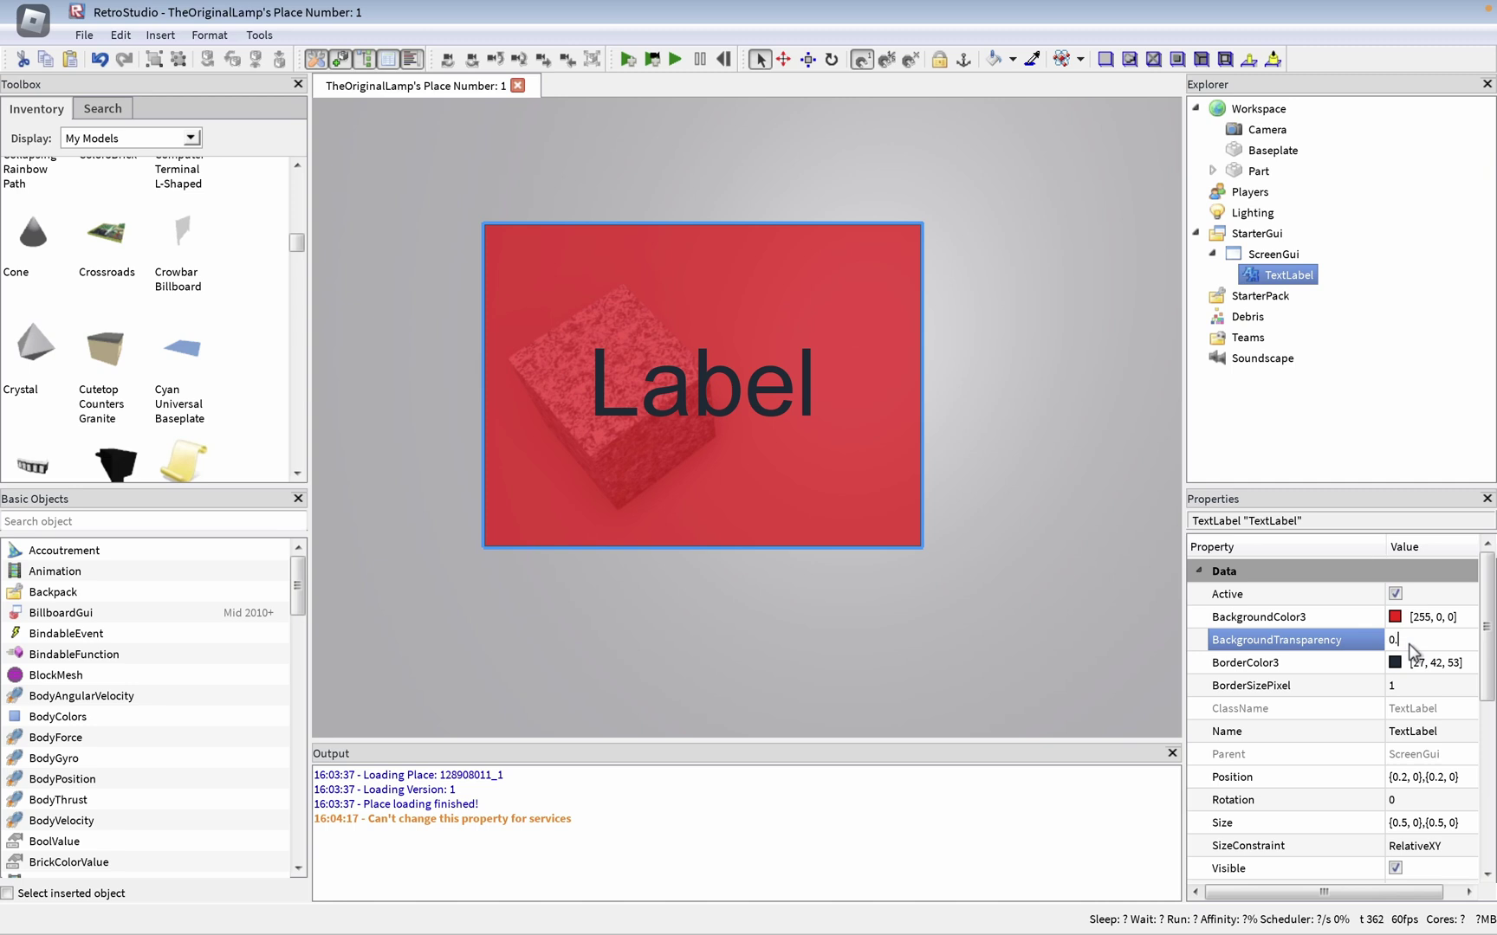
type("8")
key("Return")
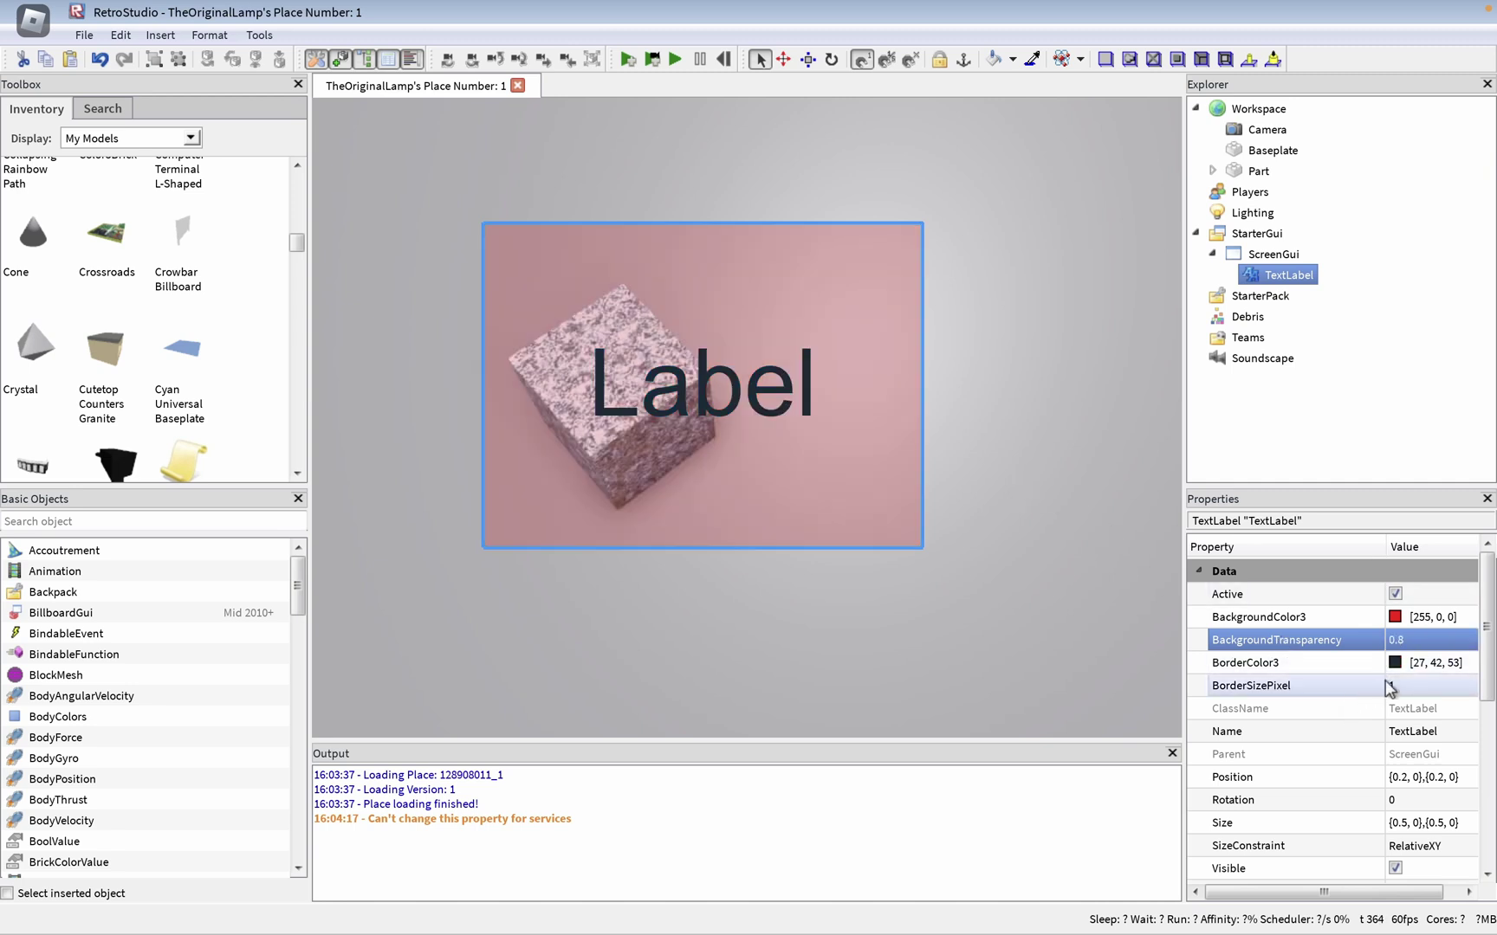
- Try text colors 0, 0, 0 and 1, 1, 1 on the TextLabel, and settle on white, 255, 255, 255
scroll(1382, 689, "down", 5)
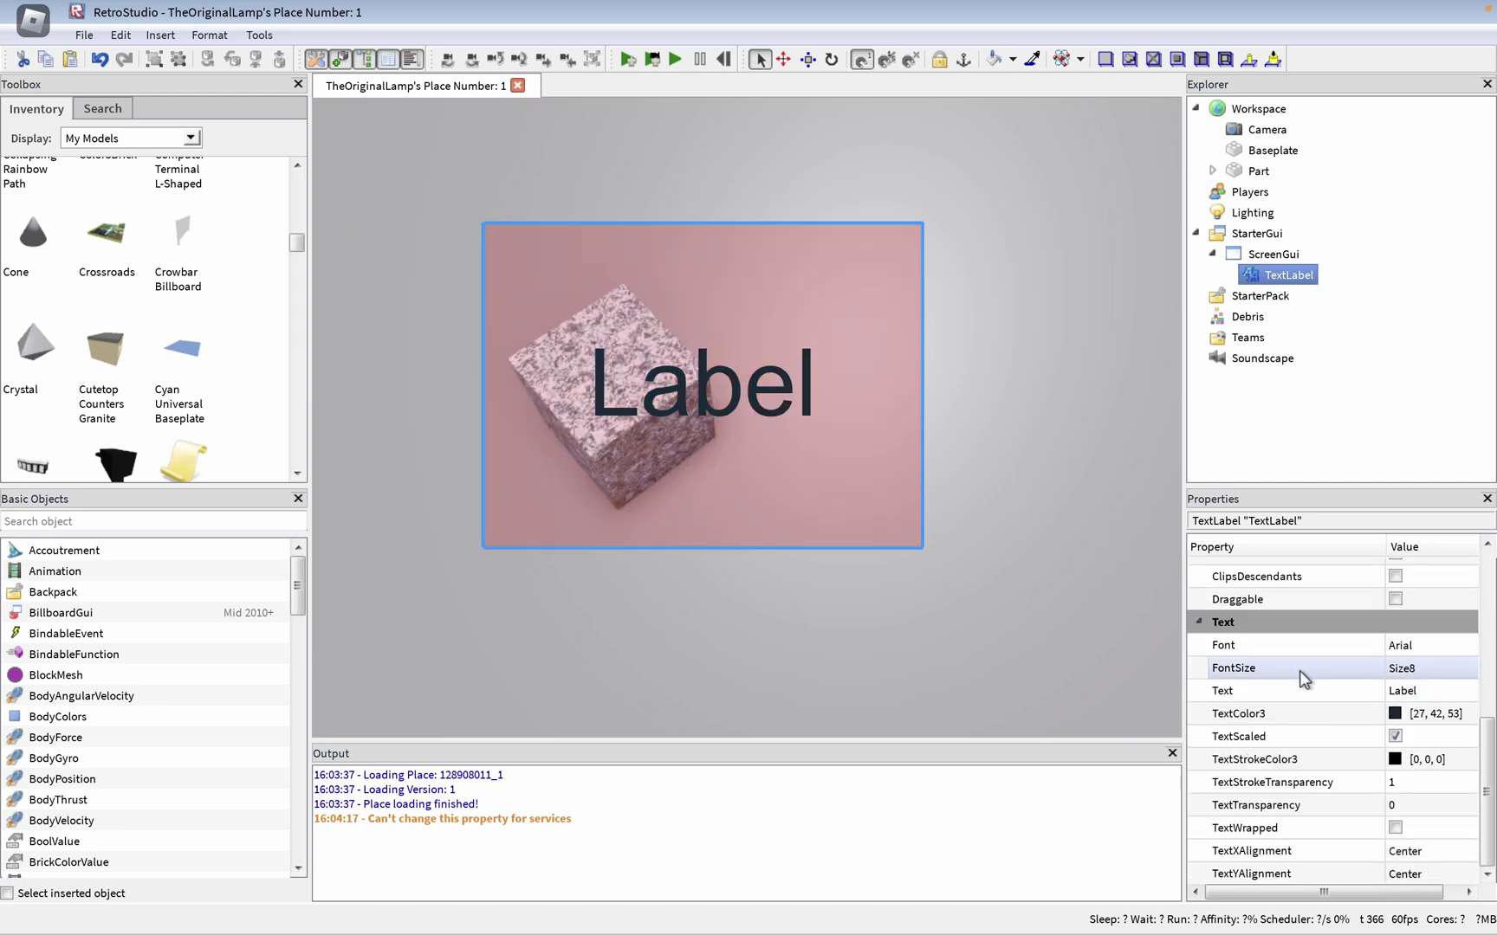
left_click(1392, 717)
left_click(1429, 719)
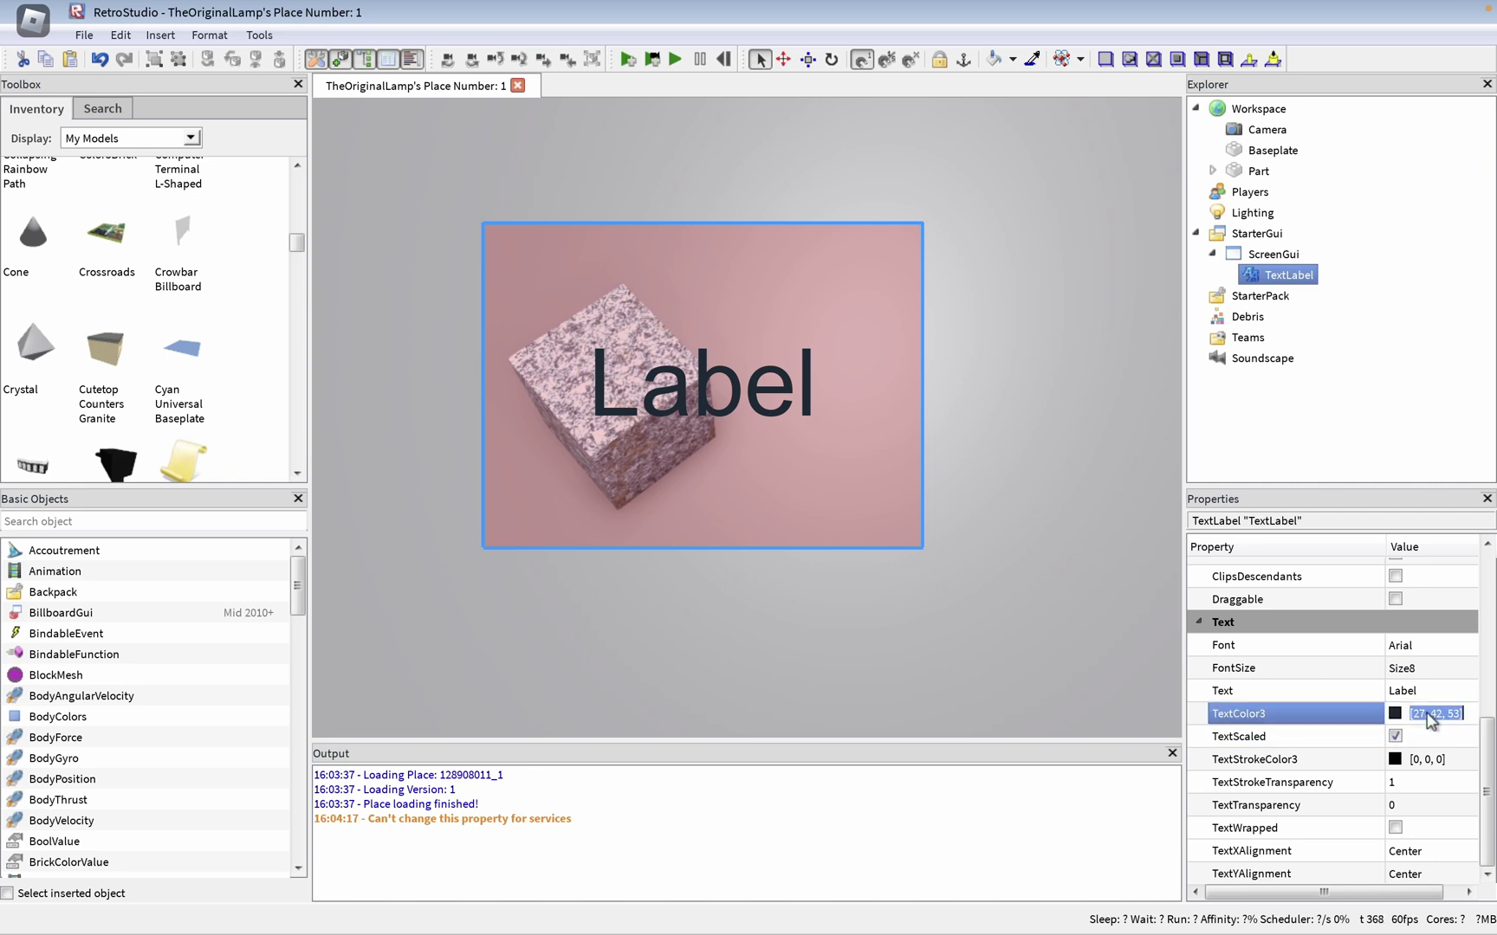
type("0, 0, 0")
key("Return")
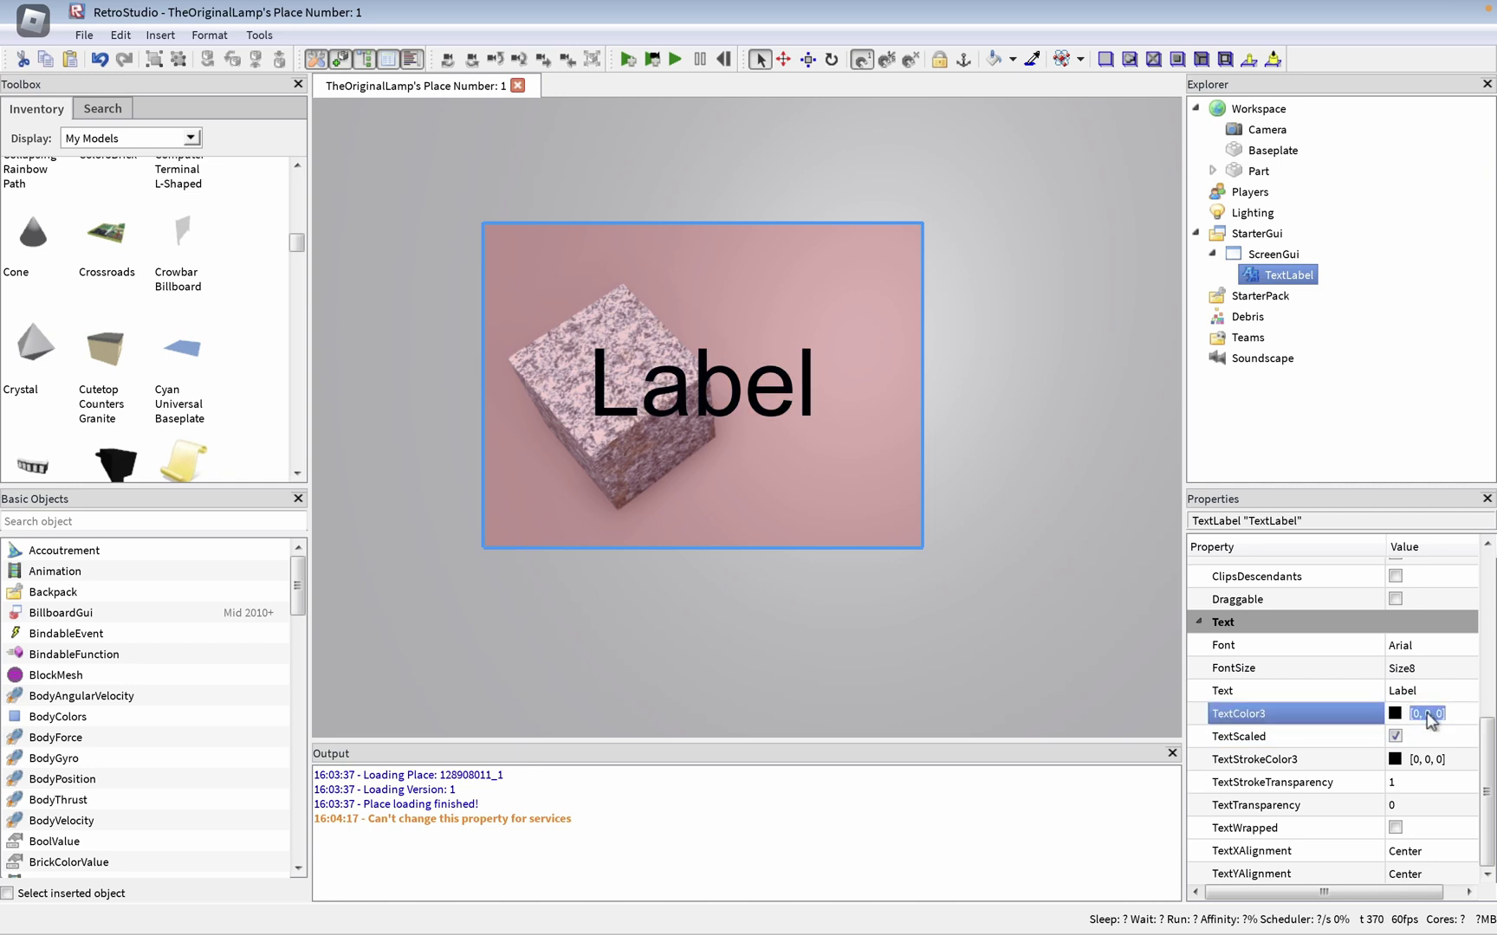
type("1, 1, 1")
key("Return")
type("255, 255, 255")
key("Return")
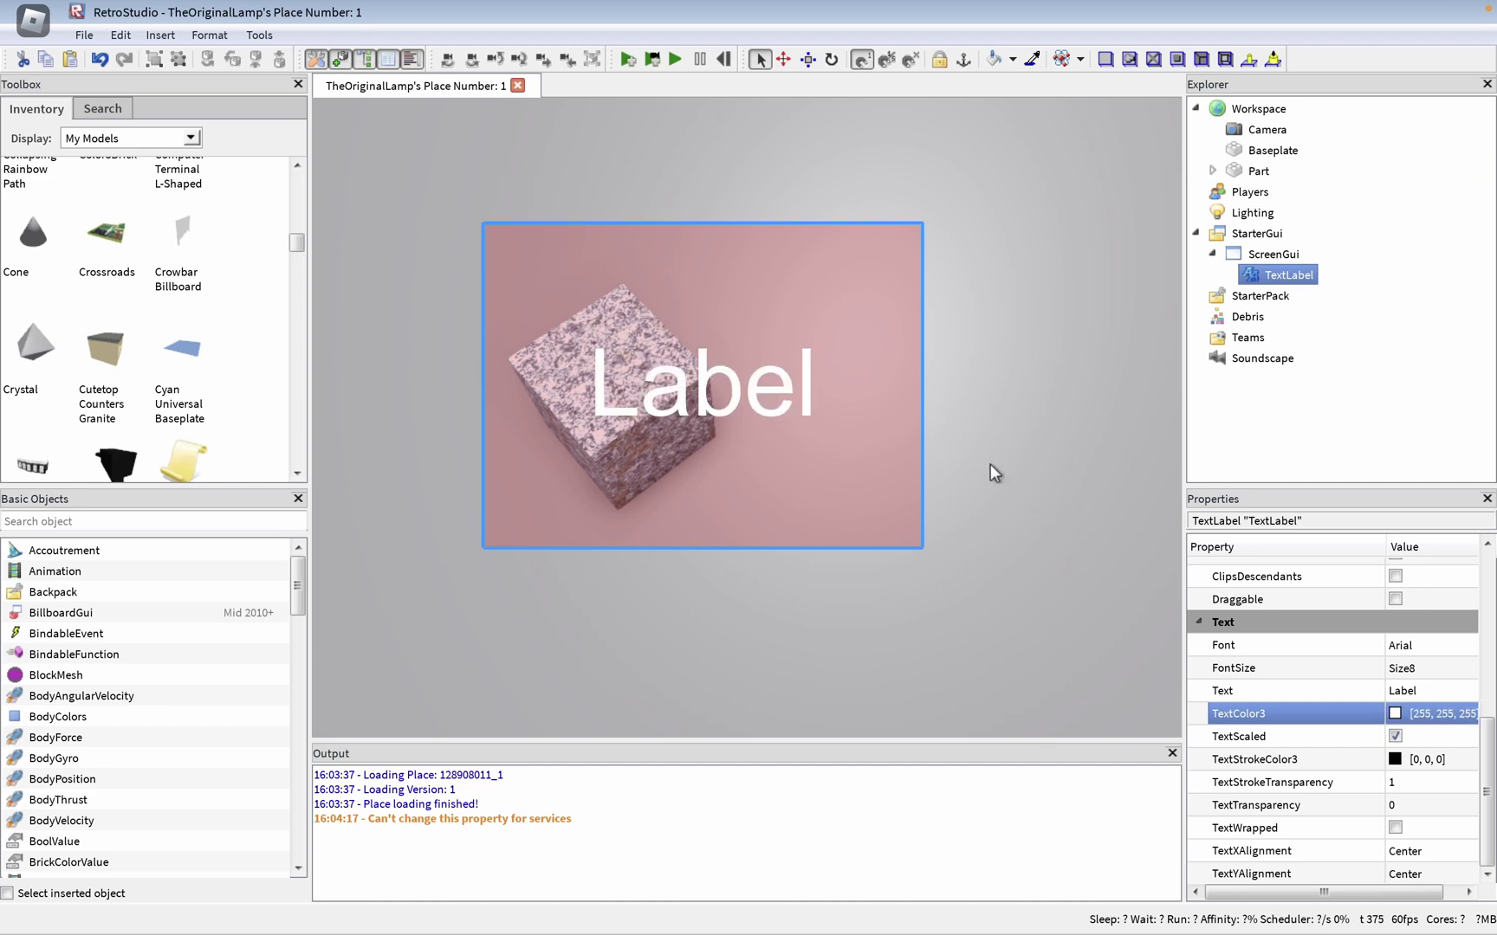
- Set the TextLabel's text stroke transparency to 0
left_click(1405, 782)
left_click(1426, 808)
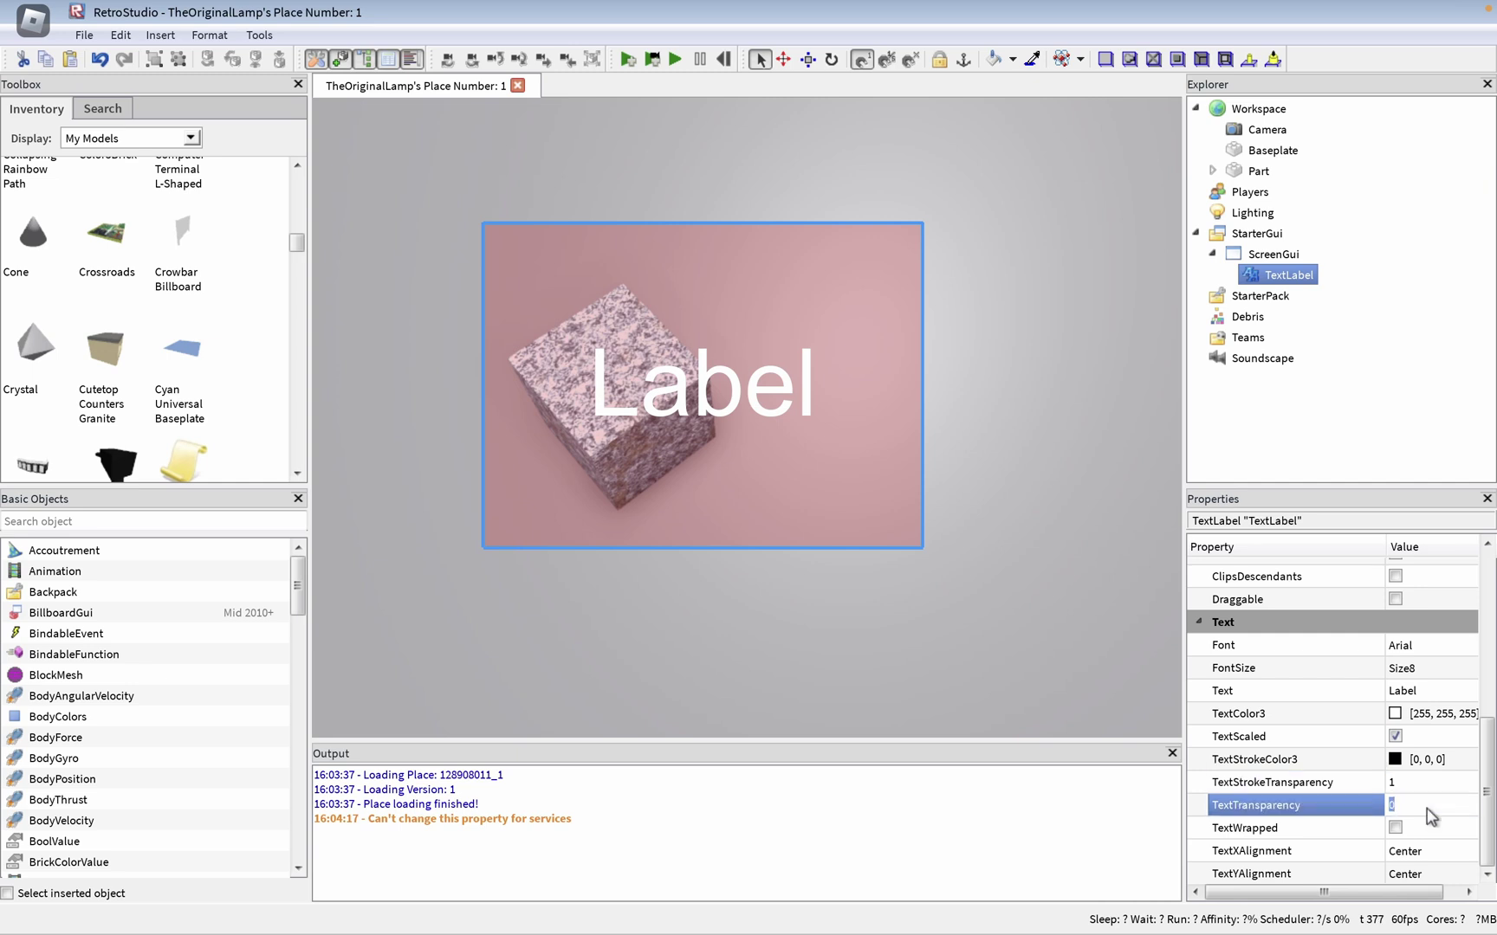
left_click(1413, 781)
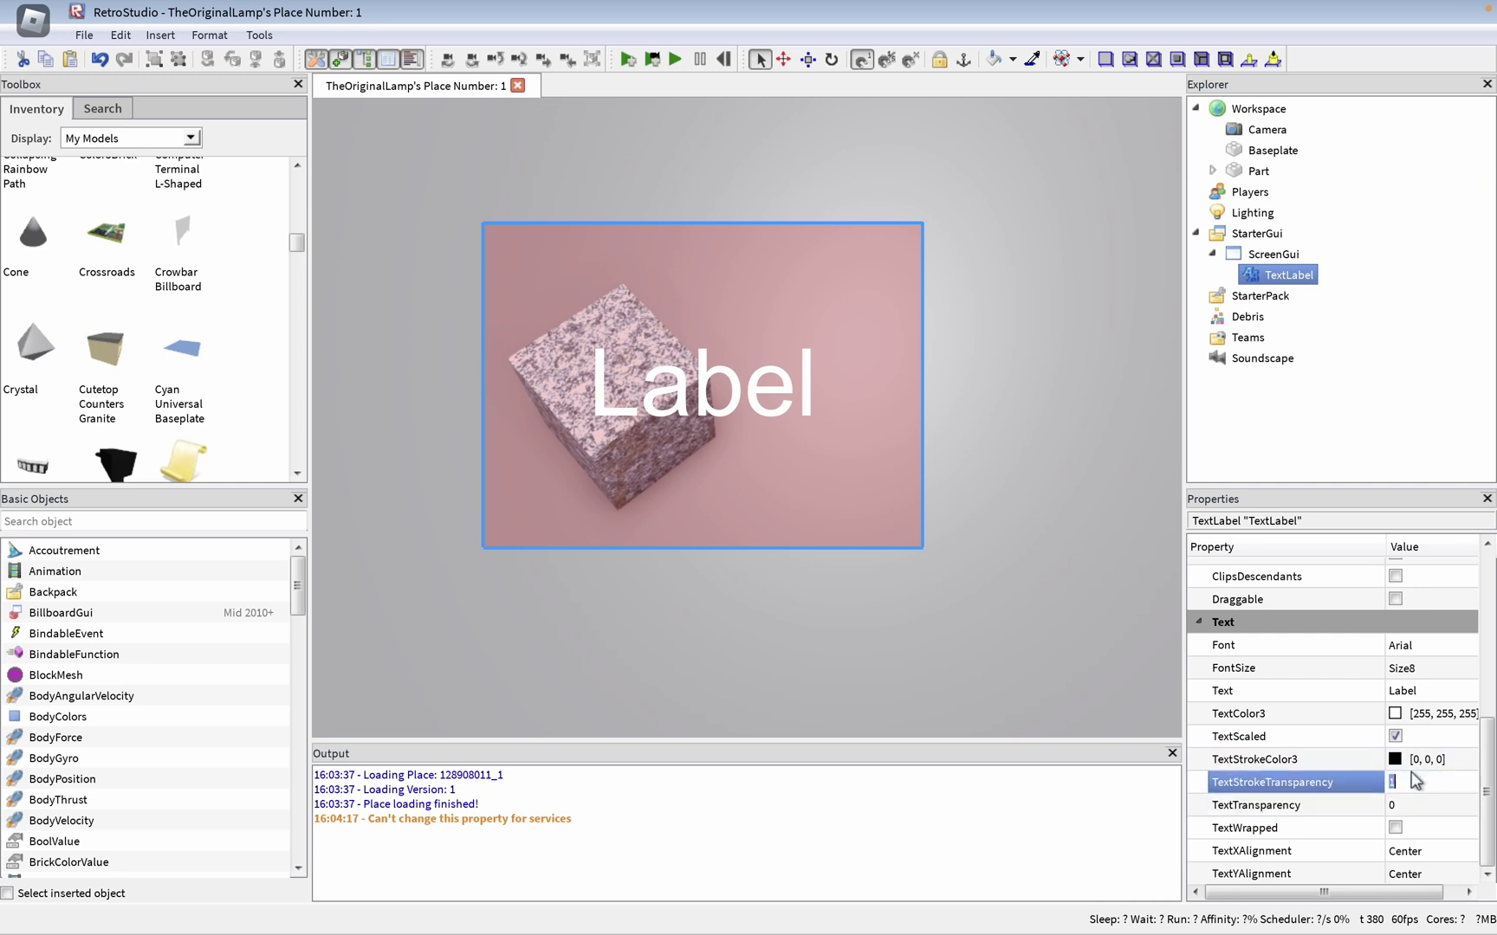
key("Return")
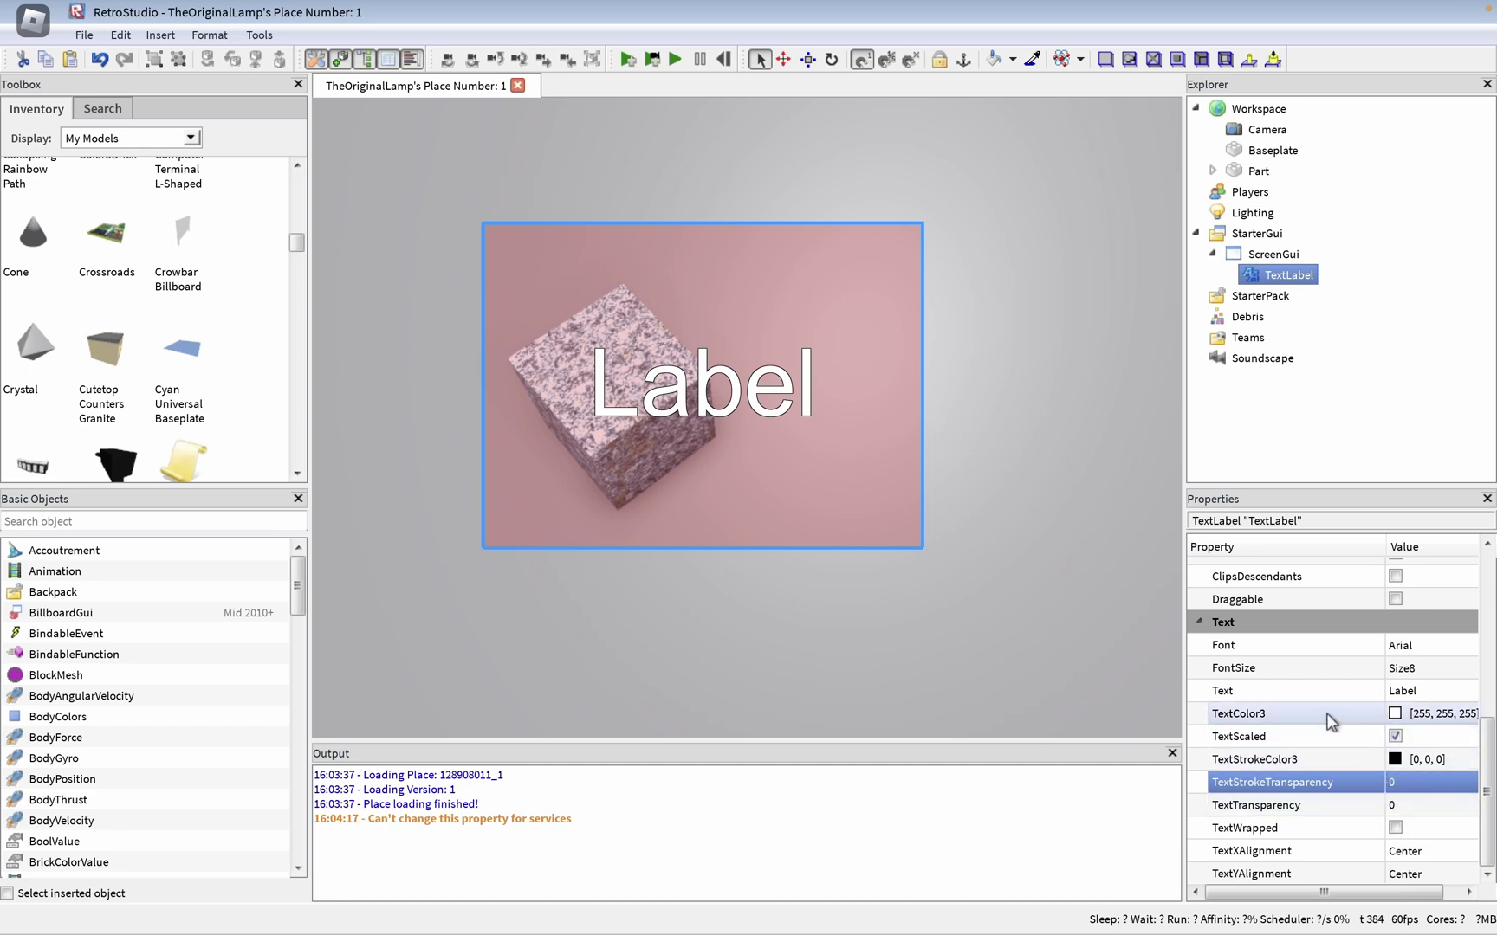
- Hide the TextLabel by turning off its Visible property and make it visible again
scroll(1338, 745, "up", 3)
scroll(1386, 684, "down", 3)
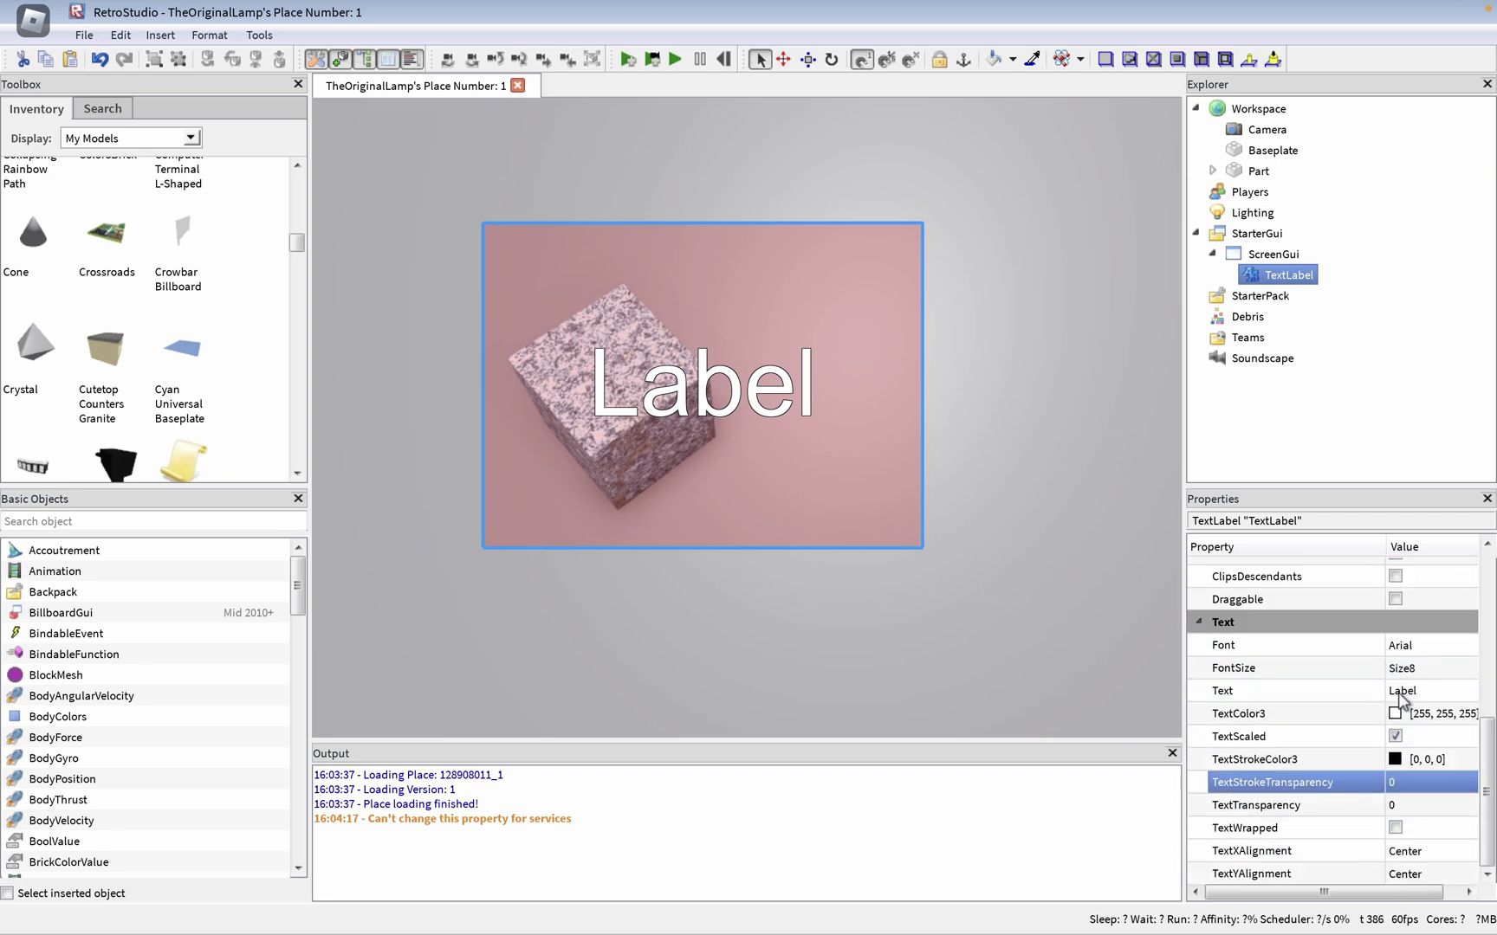
scroll(1317, 760, "up", 3)
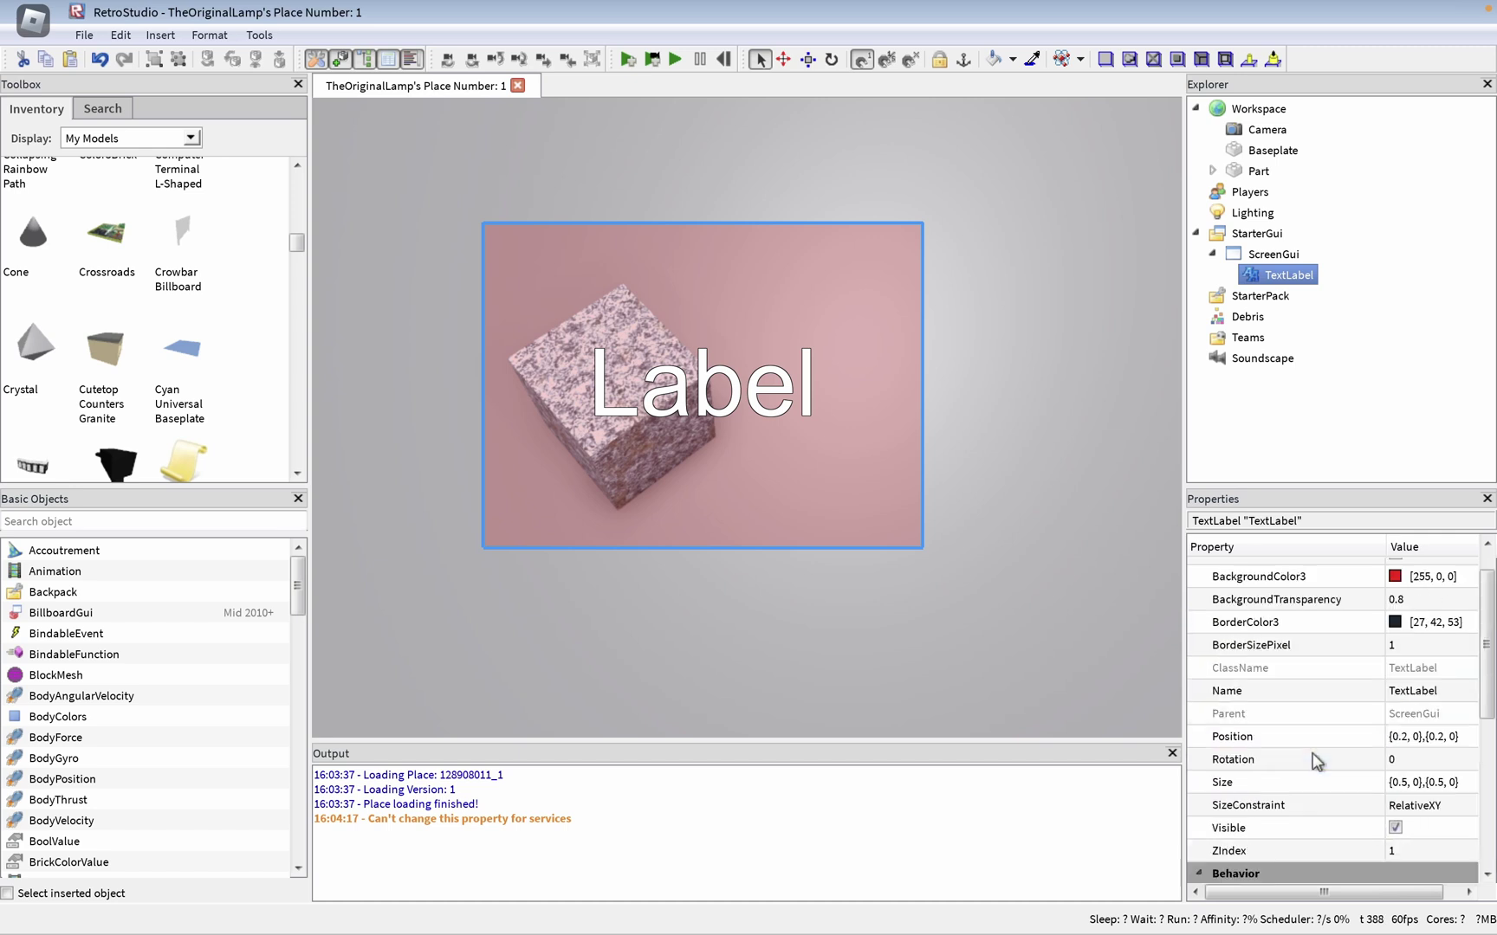
scroll(1316, 761, "up", 1)
left_click(1393, 868)
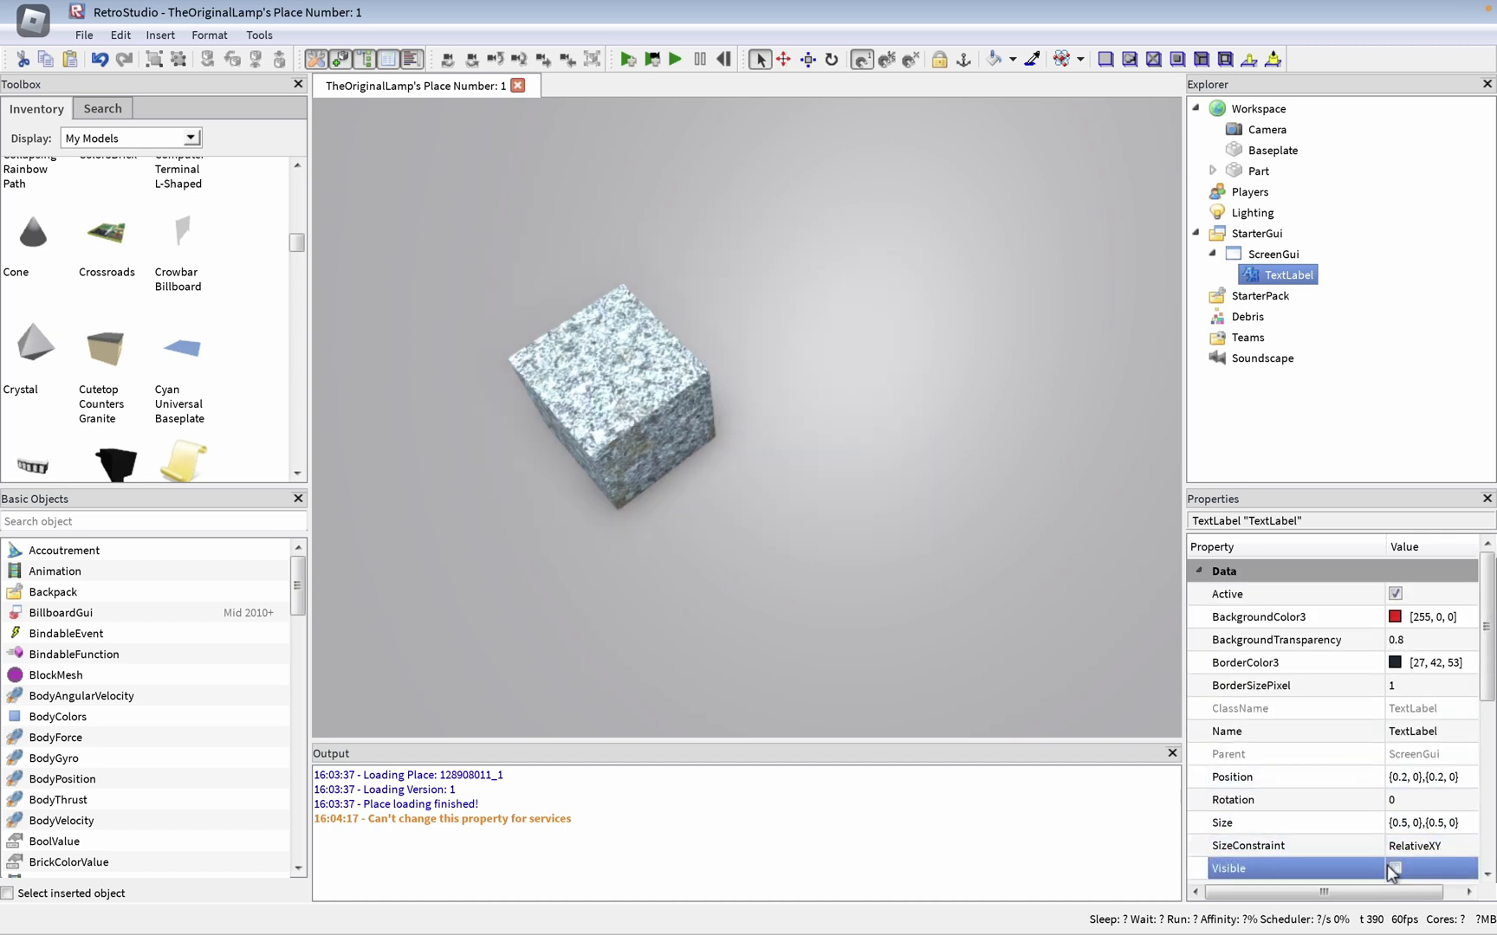
left_click(1393, 868)
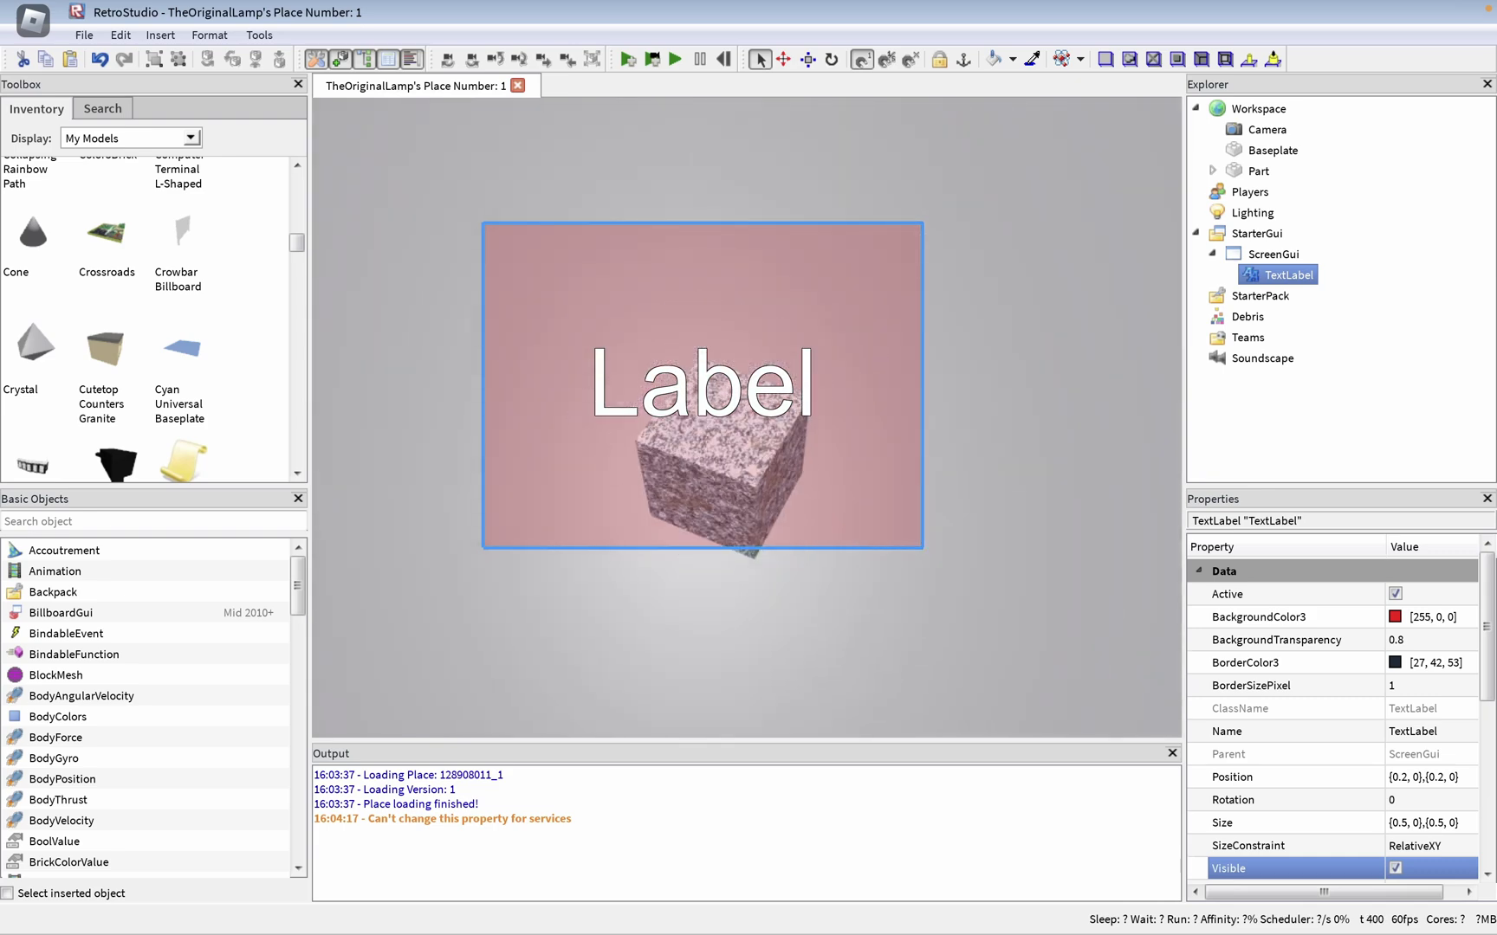
scroll(710, 415, "up", 2)
scroll(711, 415, "down", 3)
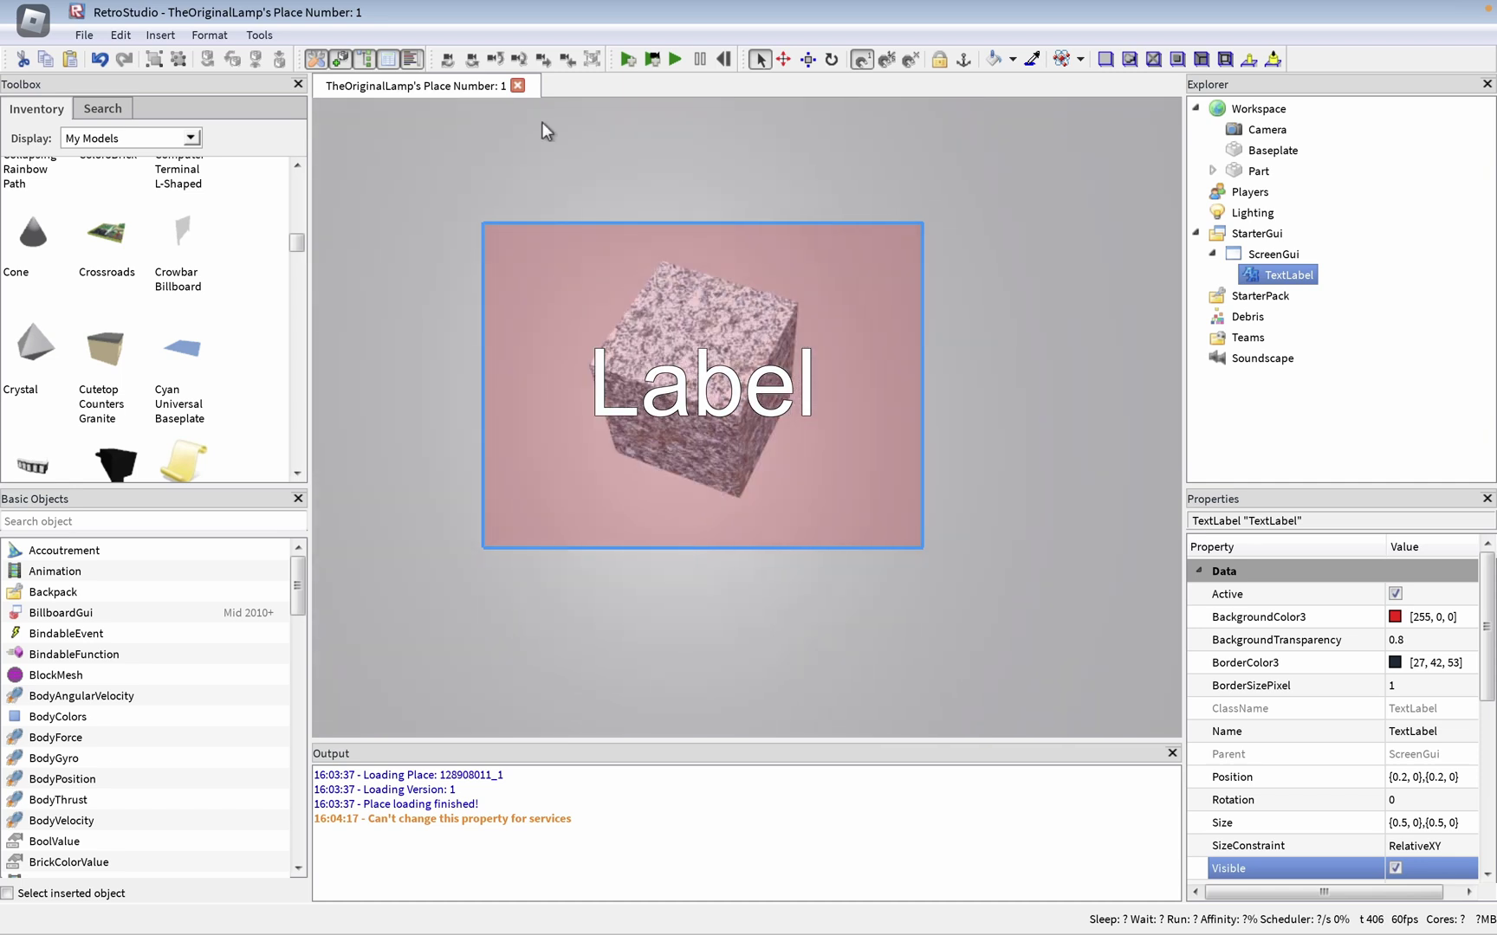
- Delete the ScreenGui from StarterGui, trying Undo before and after the deletion
left_click(100, 59)
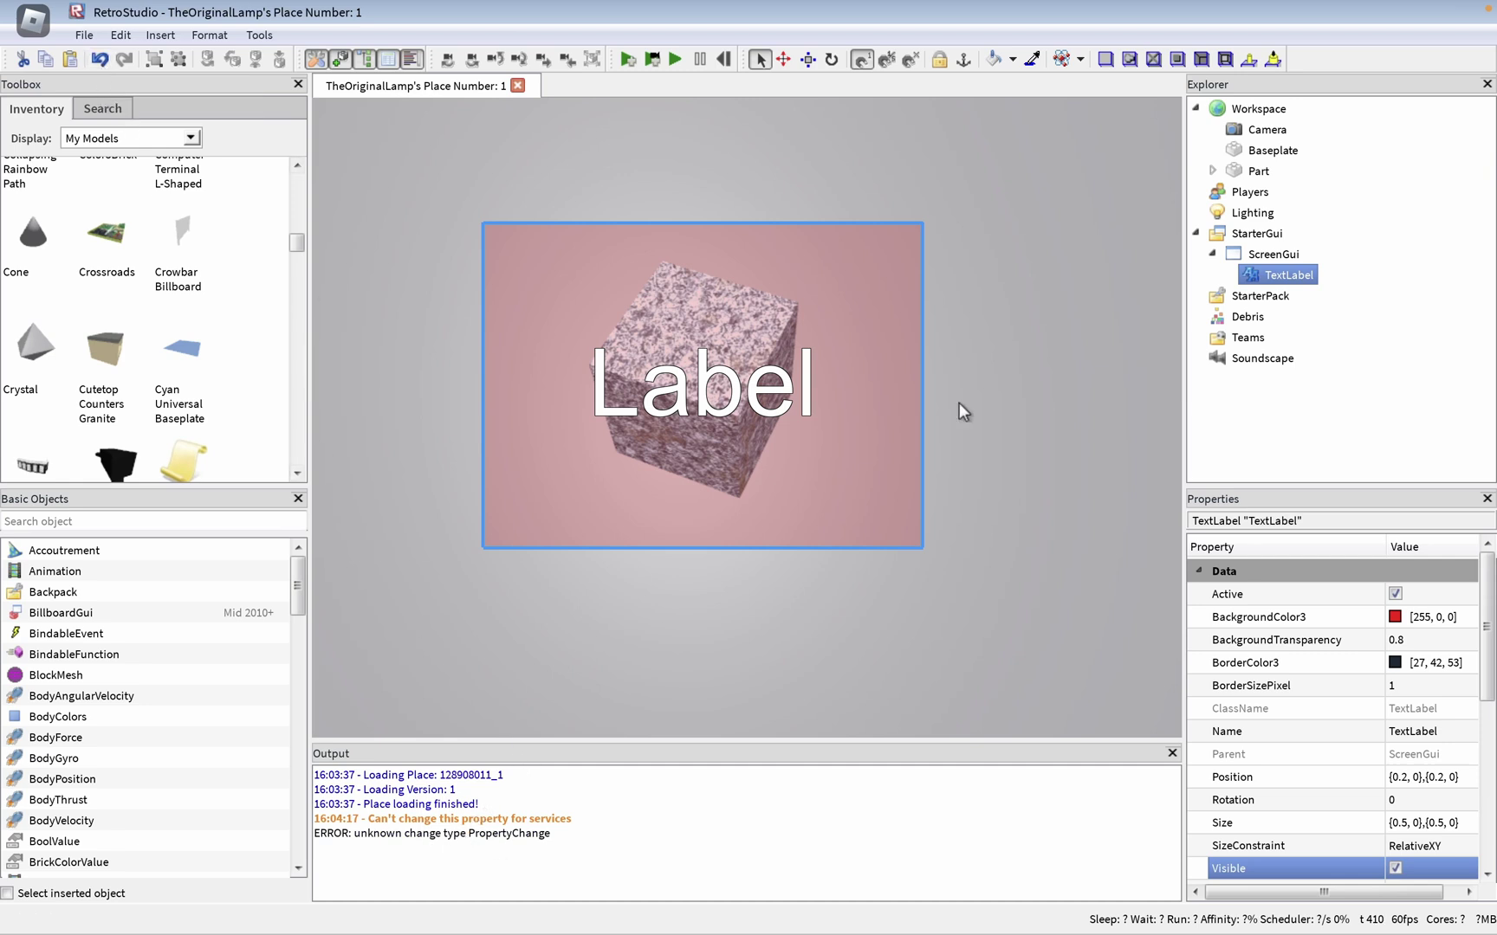
left_click(1274, 253)
key("Delete")
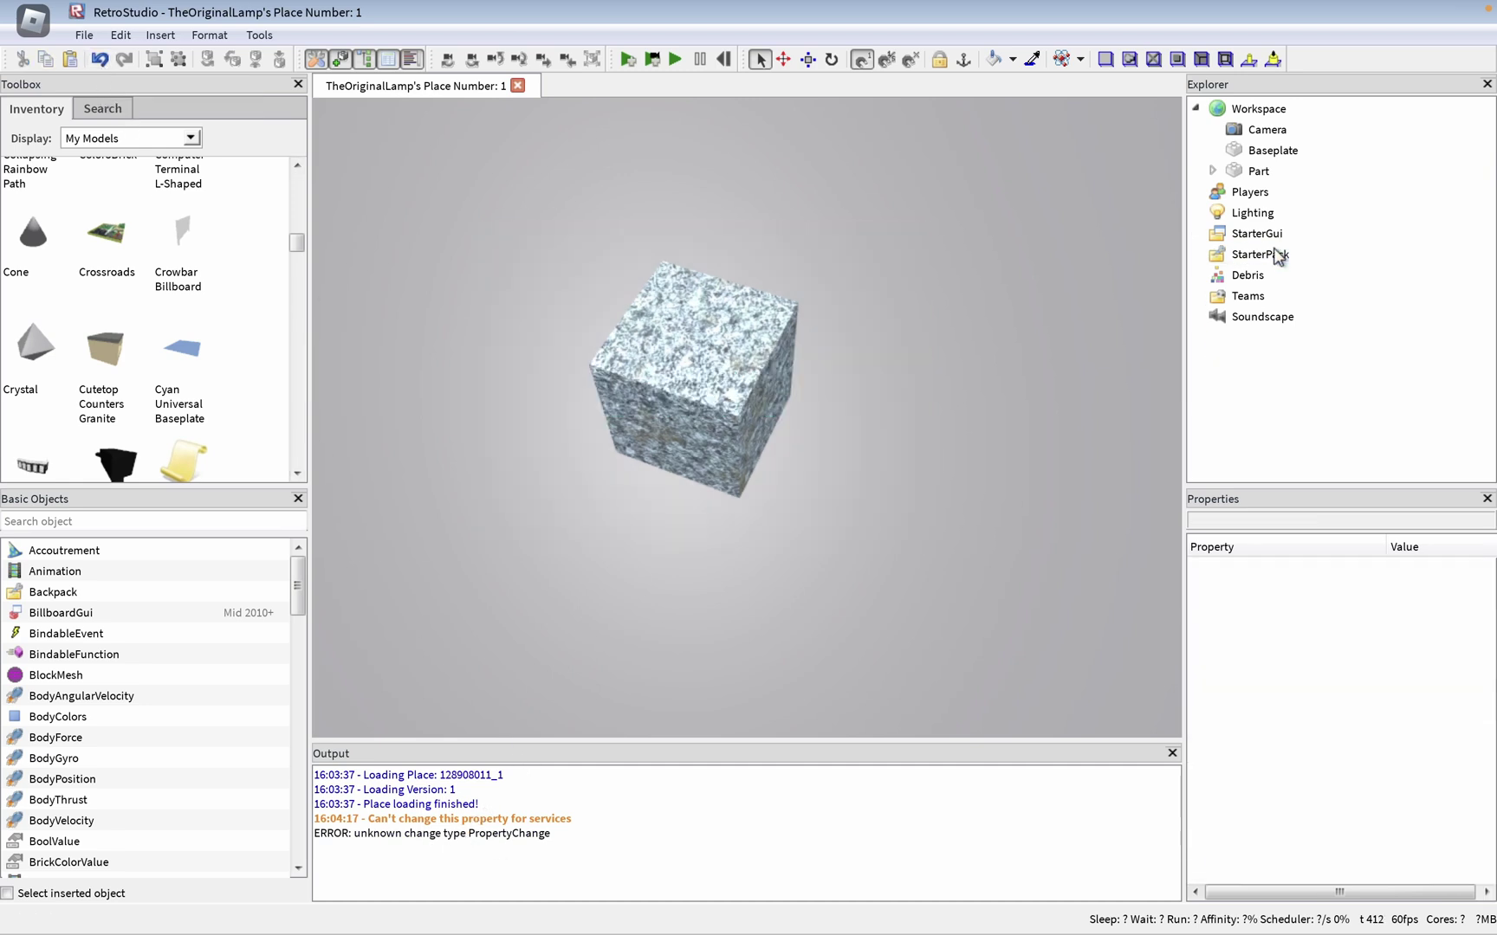
left_click(102, 63)
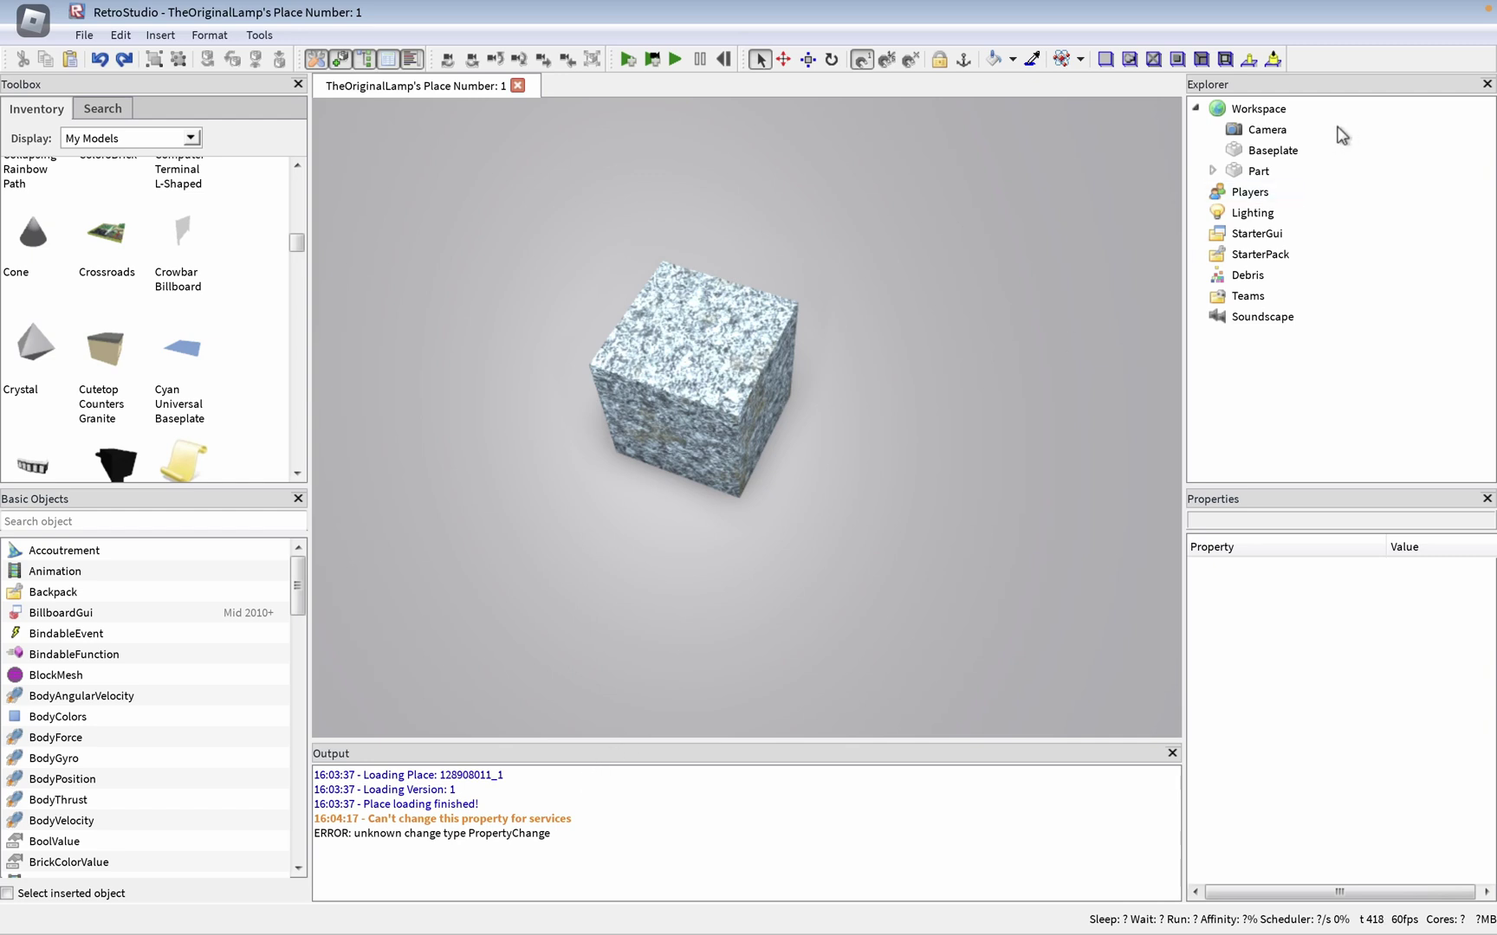
- Delete the light blue block from the Workspace and try to undo the deletion
left_click(726, 368)
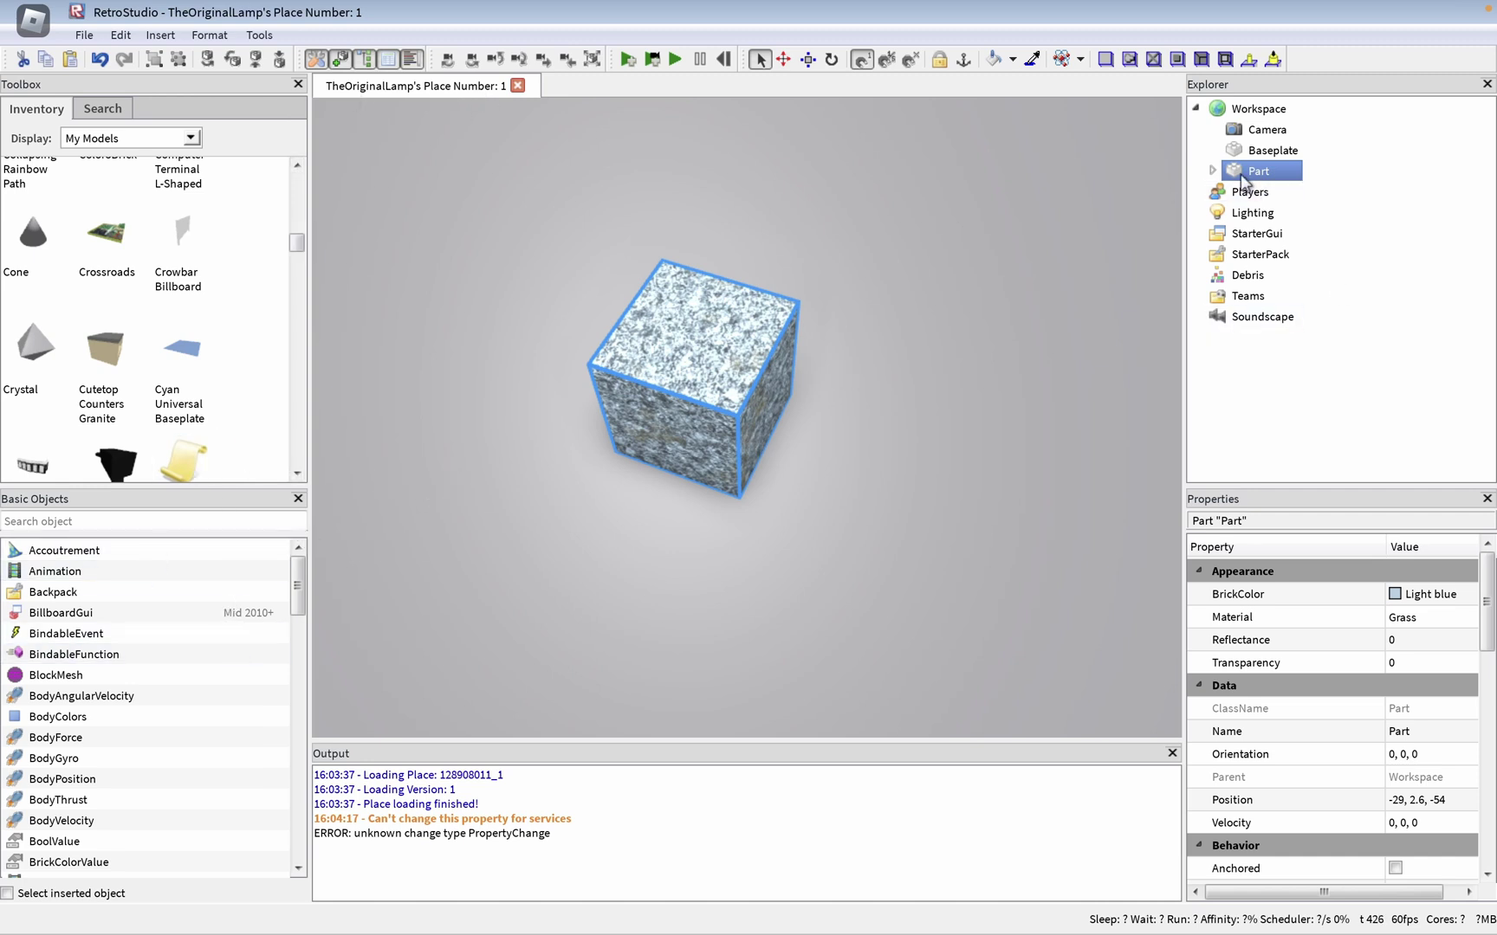
key("Delete")
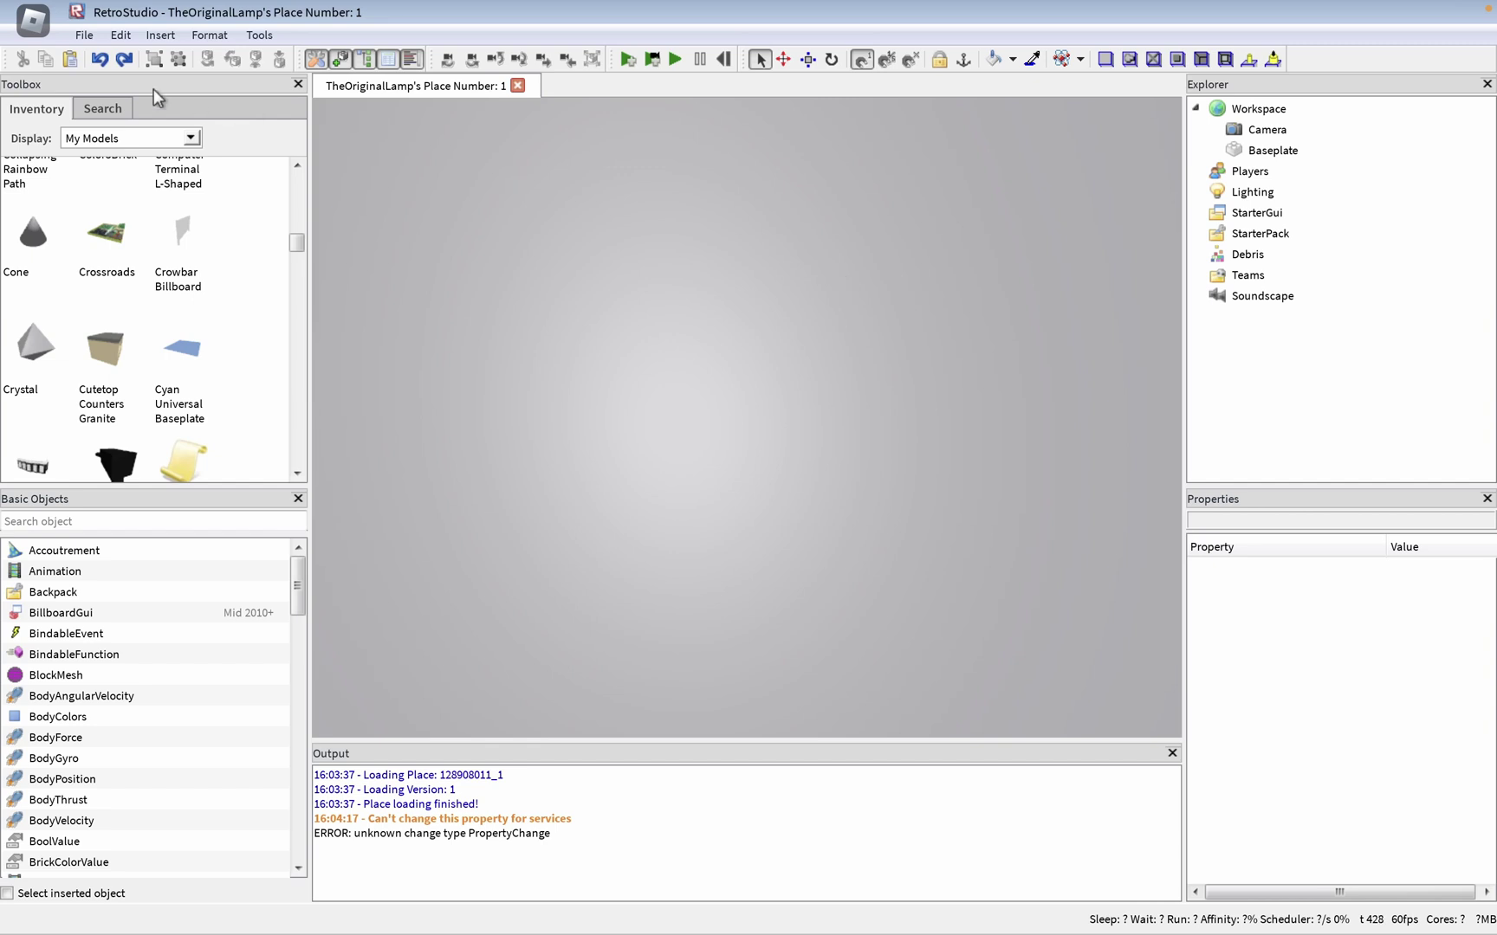
left_click(99, 61)
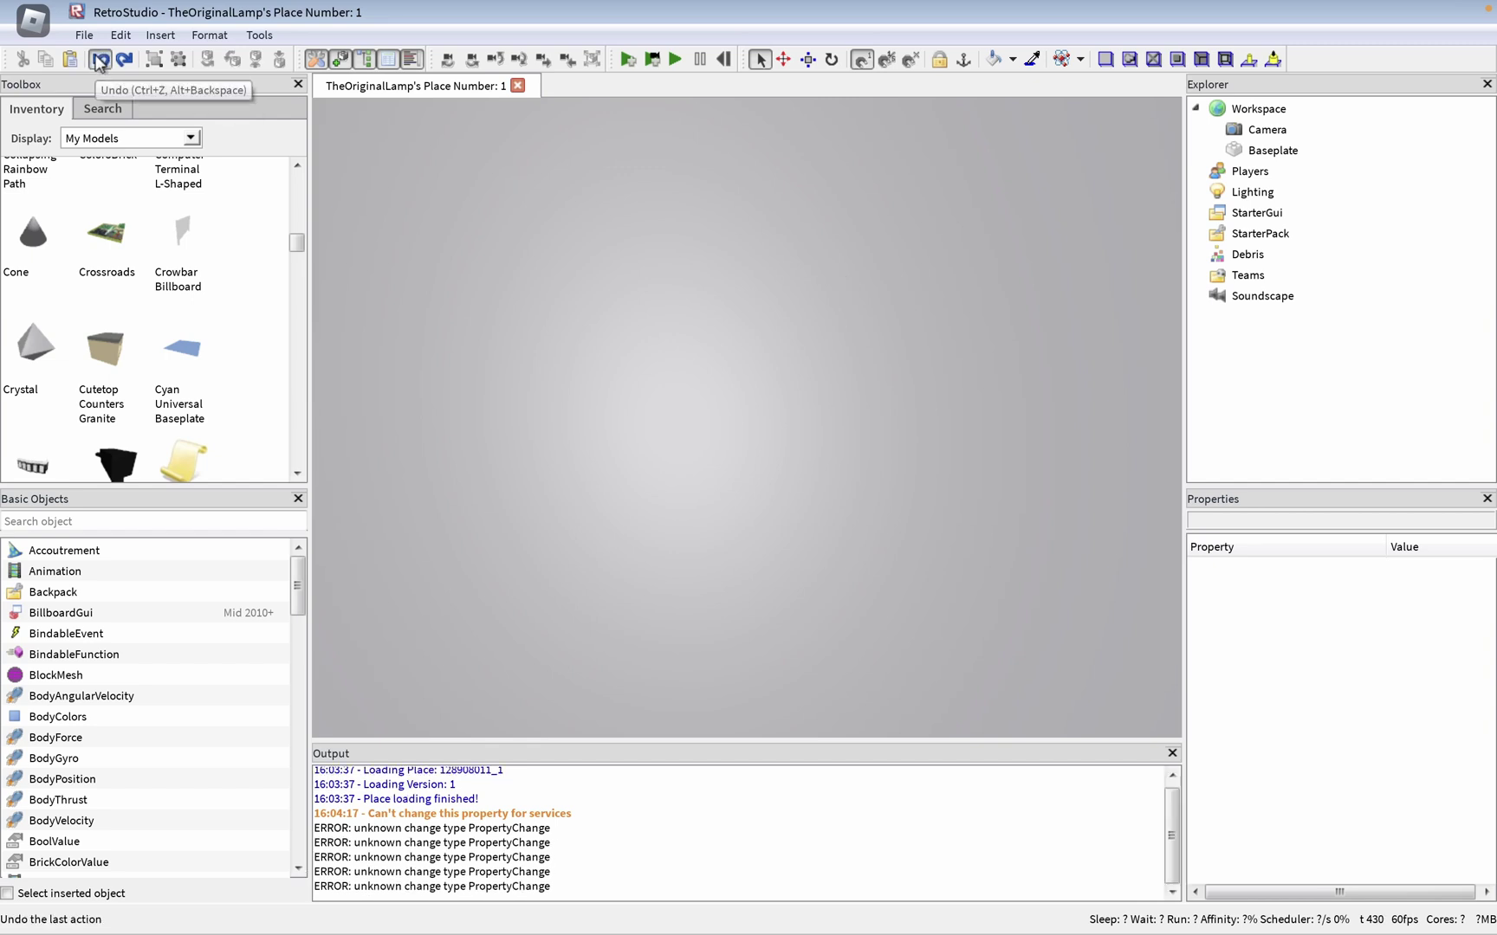
- Browse the My Models collection in the Toolbox inventory, briefly filtering the basic objects with "dra"
scroll(490, 827, "up", 3)
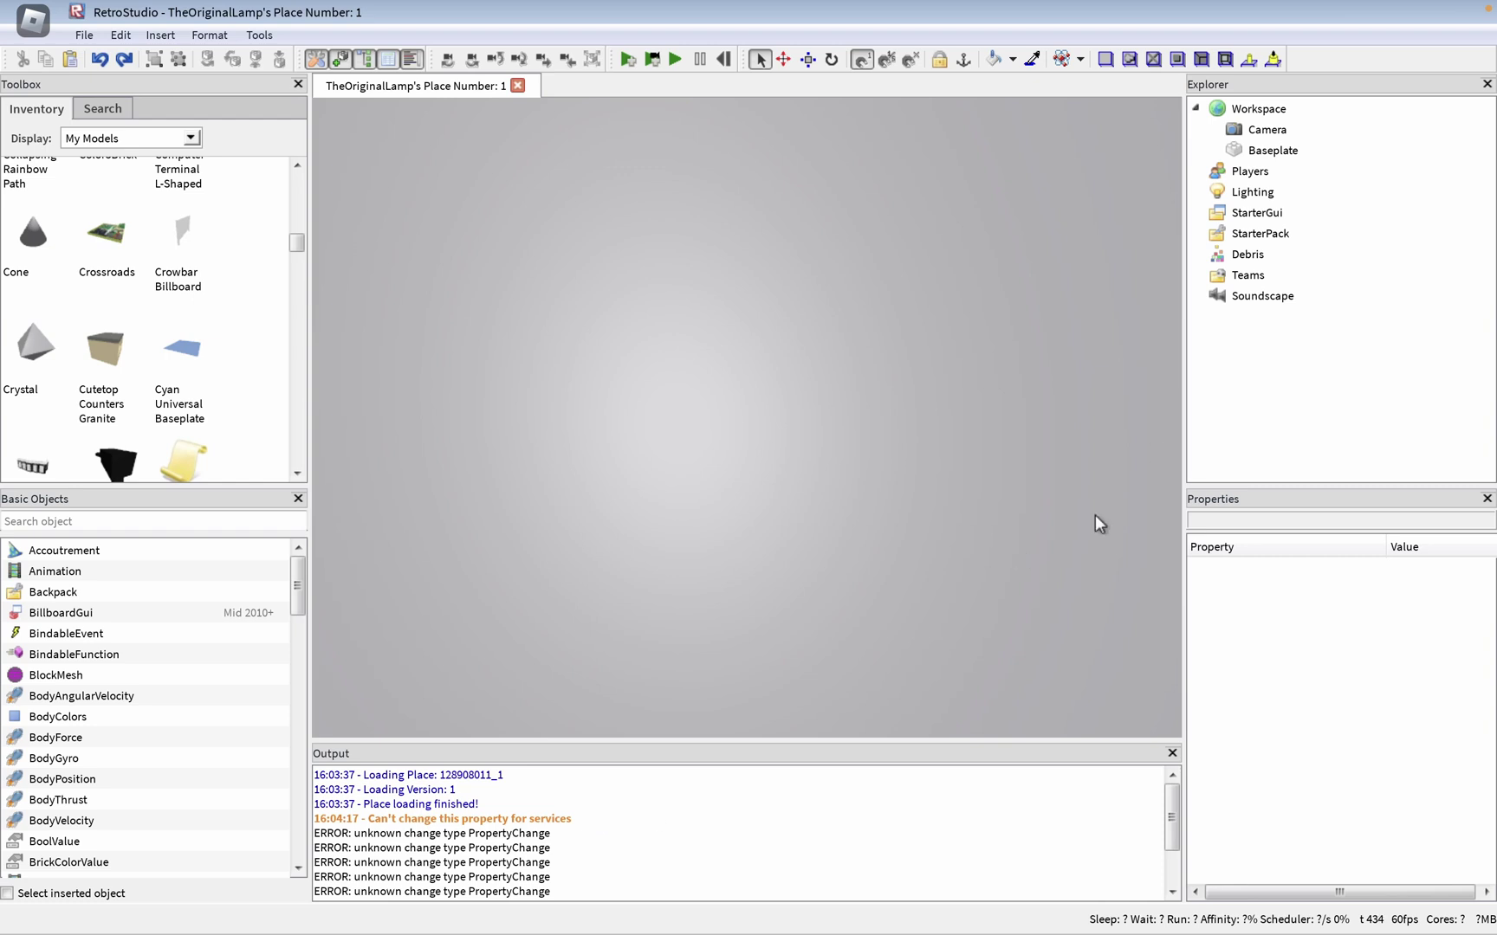
scroll(186, 346, "down", 8)
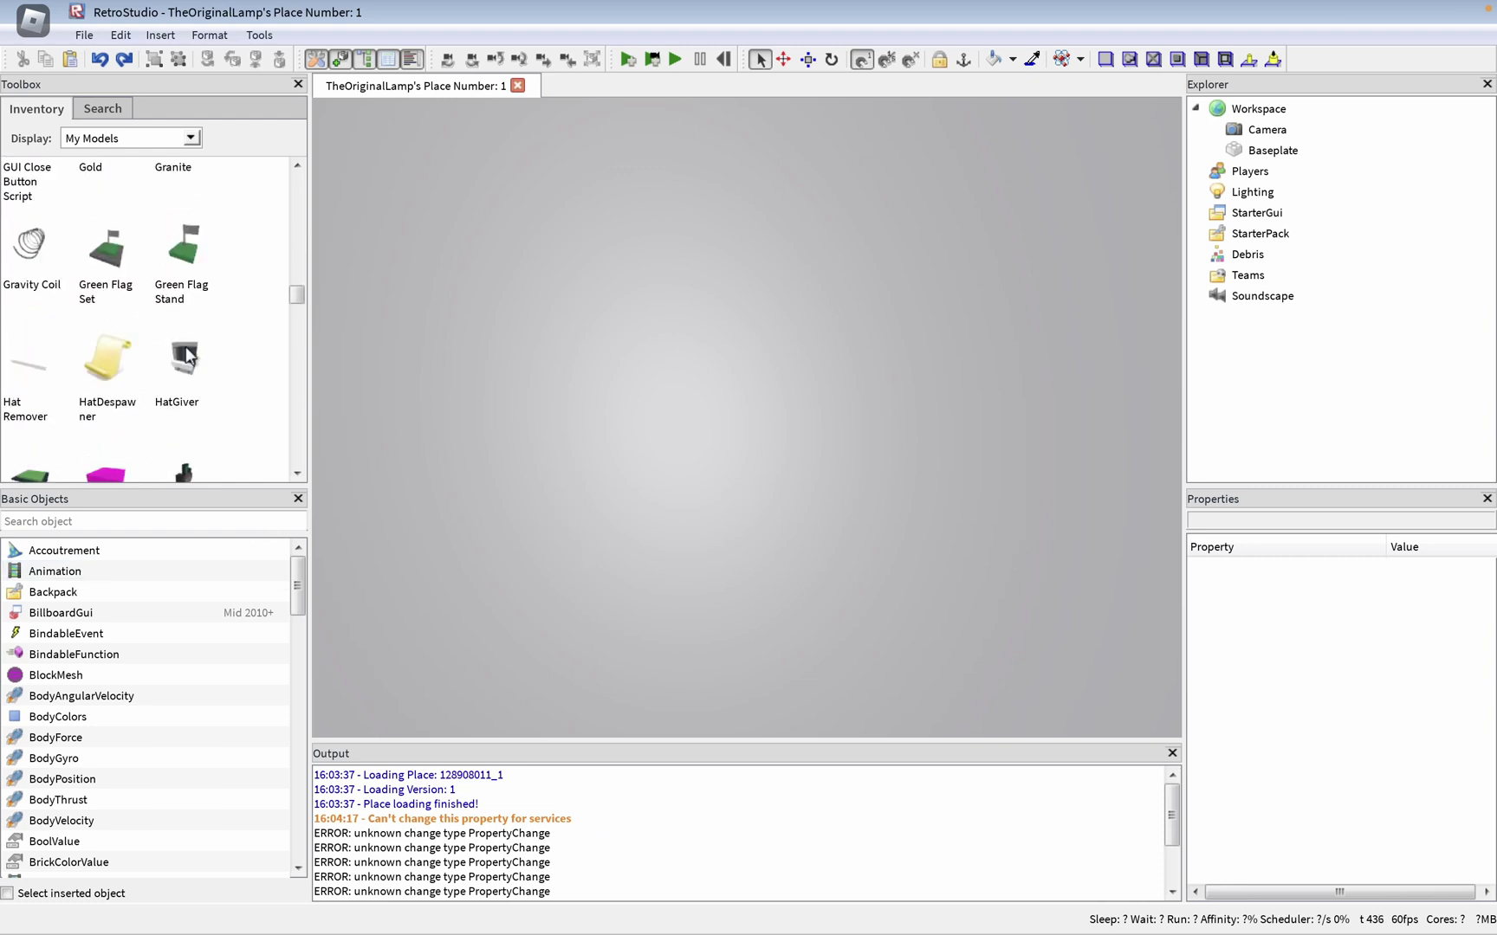
scroll(186, 346, "up", 5)
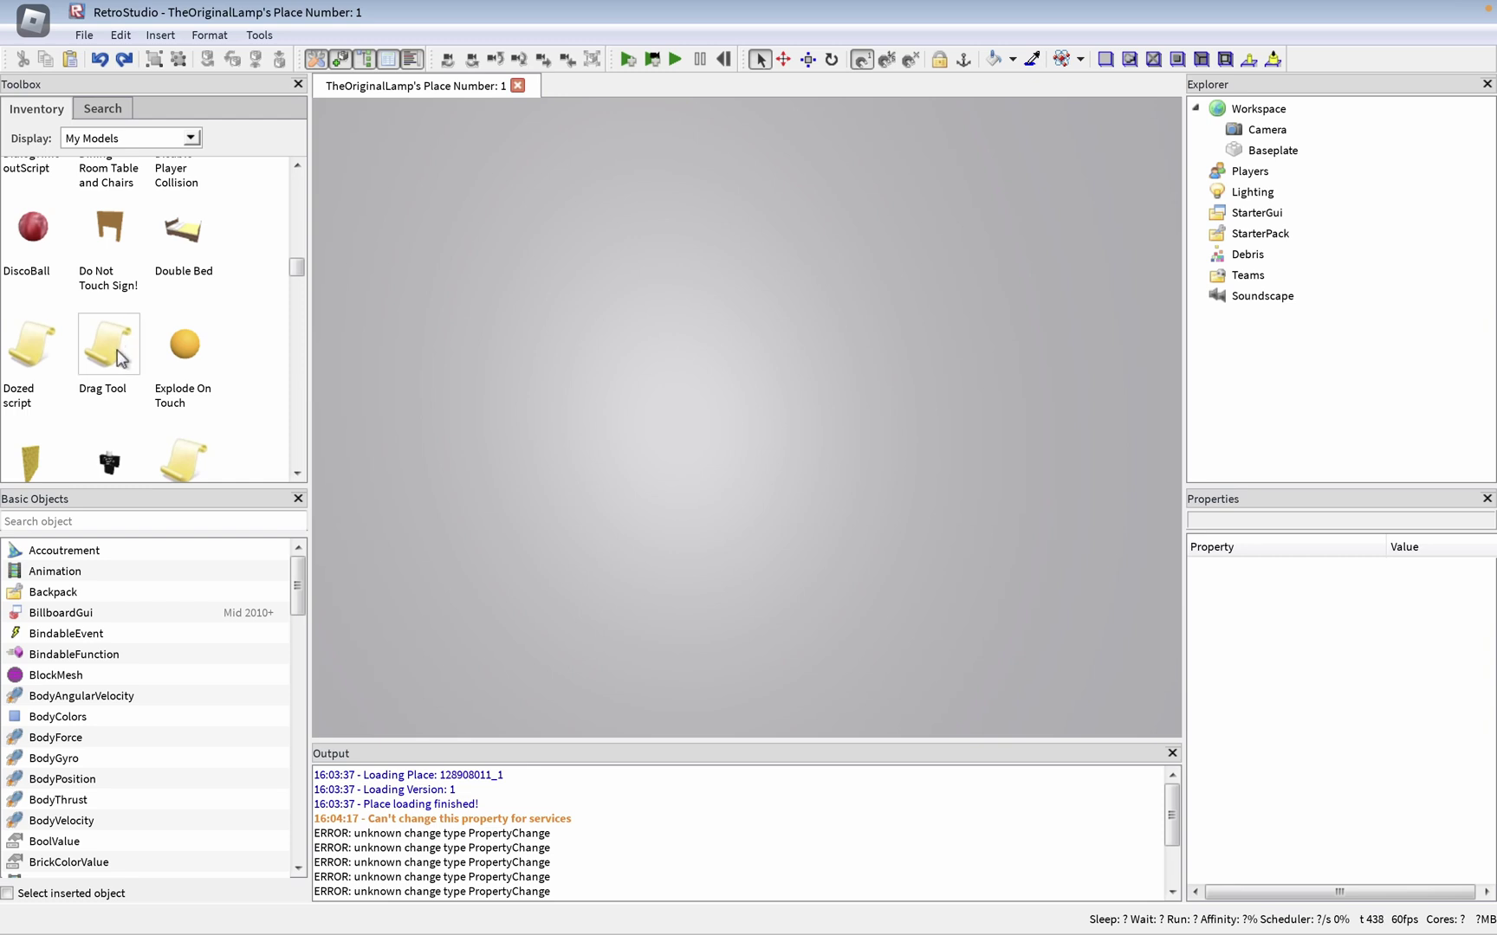
scroll(110, 355, "down", 5)
scroll(110, 355, "up", 5)
left_click(137, 522)
type("dra")
key("BackSpace")
key("BackSpace")
key("BackSpace")
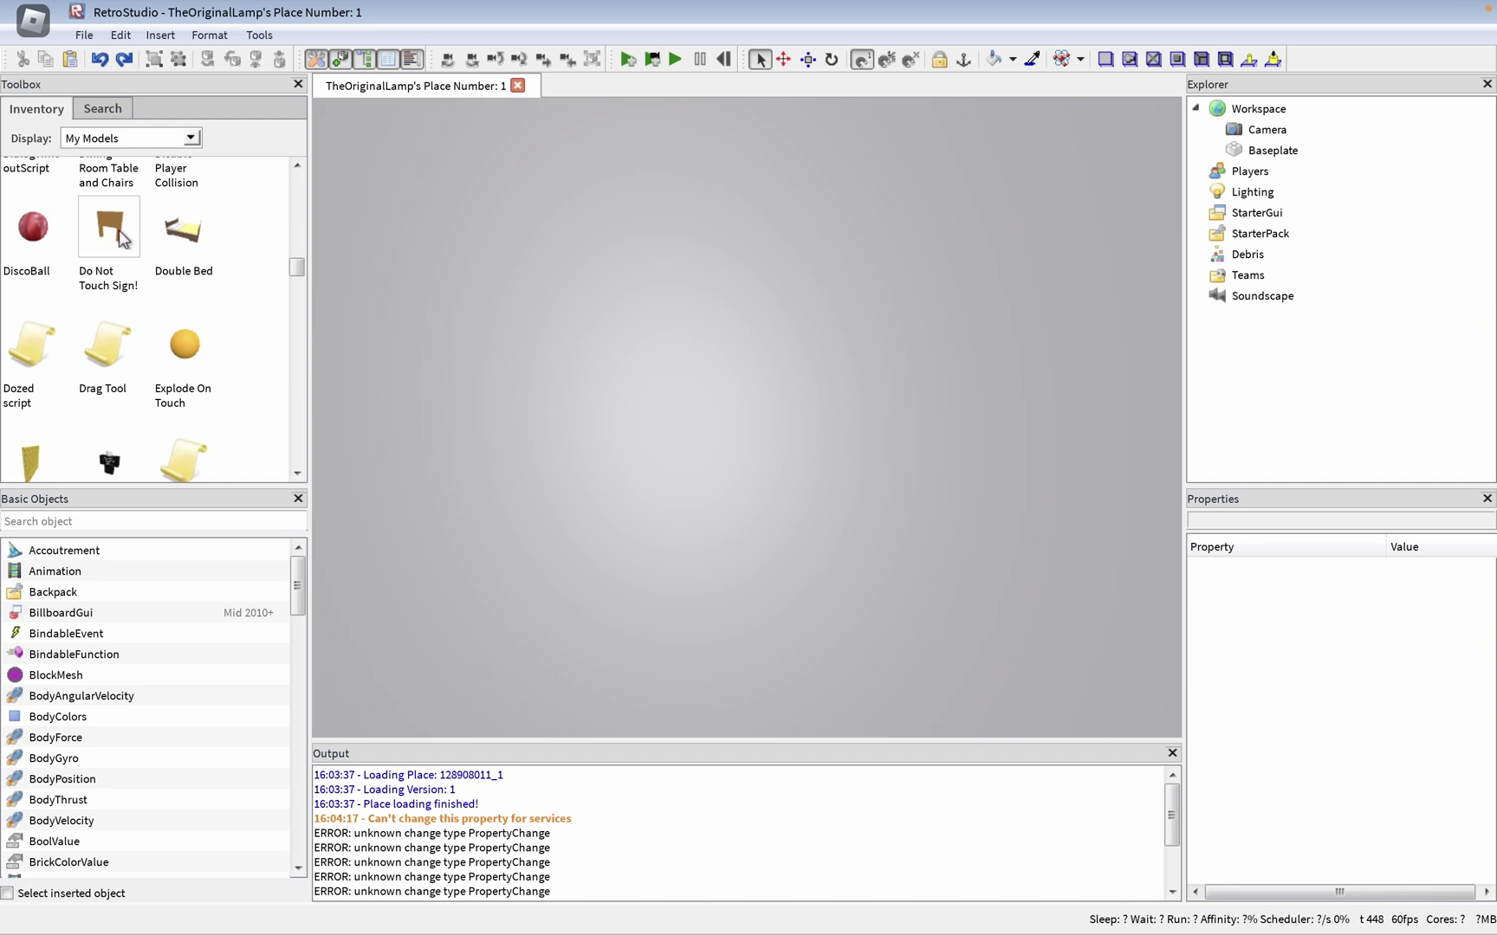
scroll(170, 253, "down", 3)
scroll(217, 267, "down", 8)
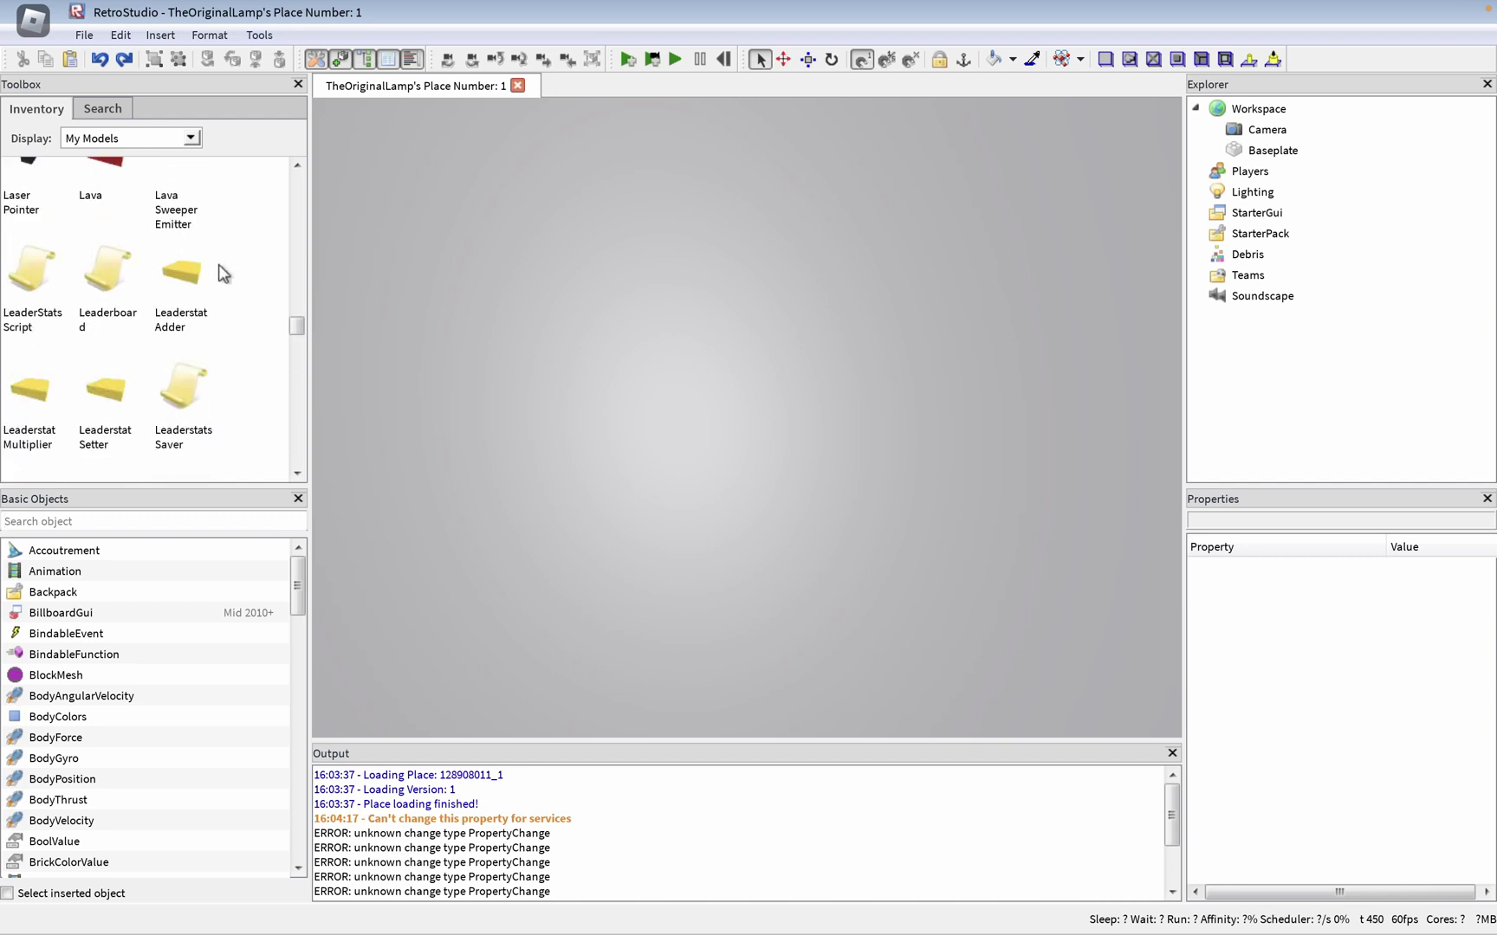
scroll(196, 375, "up", 4)
scroll(196, 375, "down", 2)
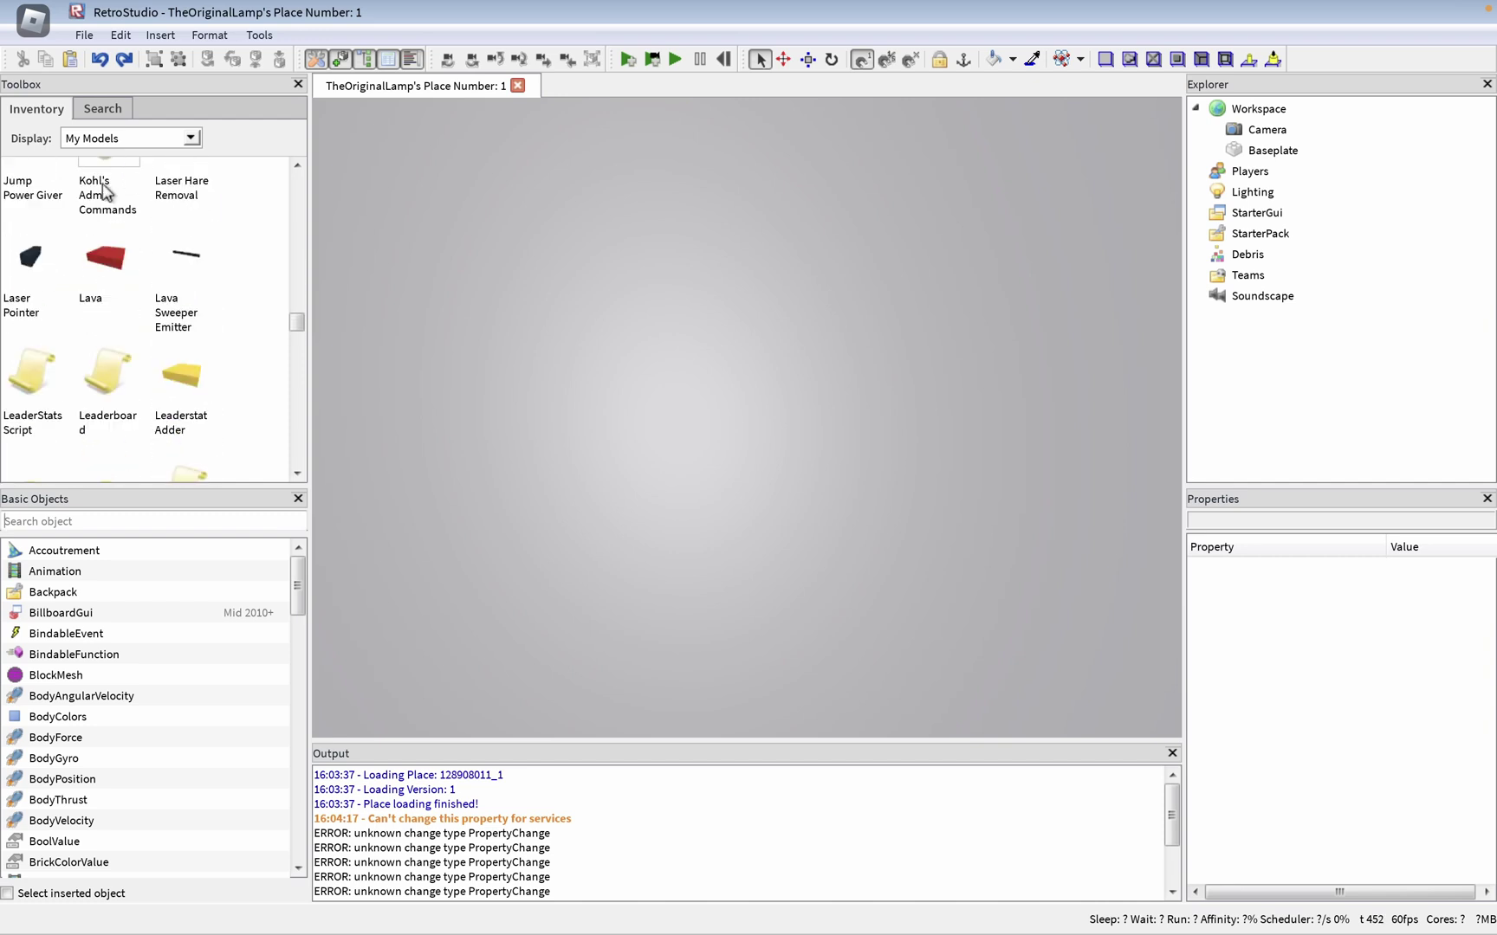
- Search the Toolbox models for "sav" and add two copies of Leaderstats Saver to the Workspace
left_click(103, 139)
left_click(97, 107)
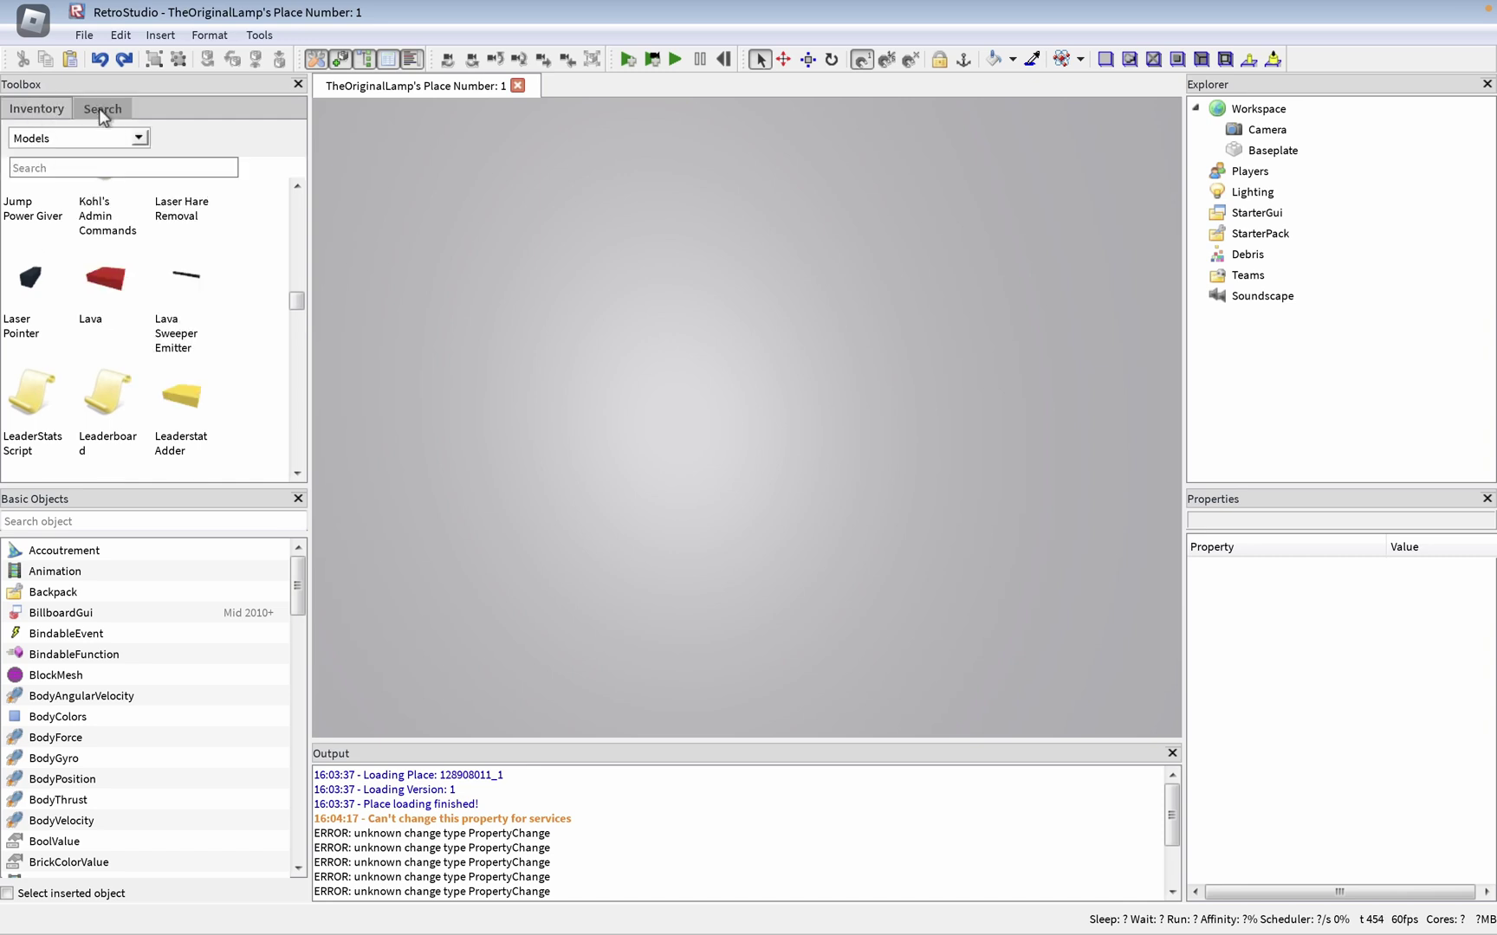
type("data")
key("BackSpace")
key("BackSpace")
key("BackSpace")
key("BackSpace")
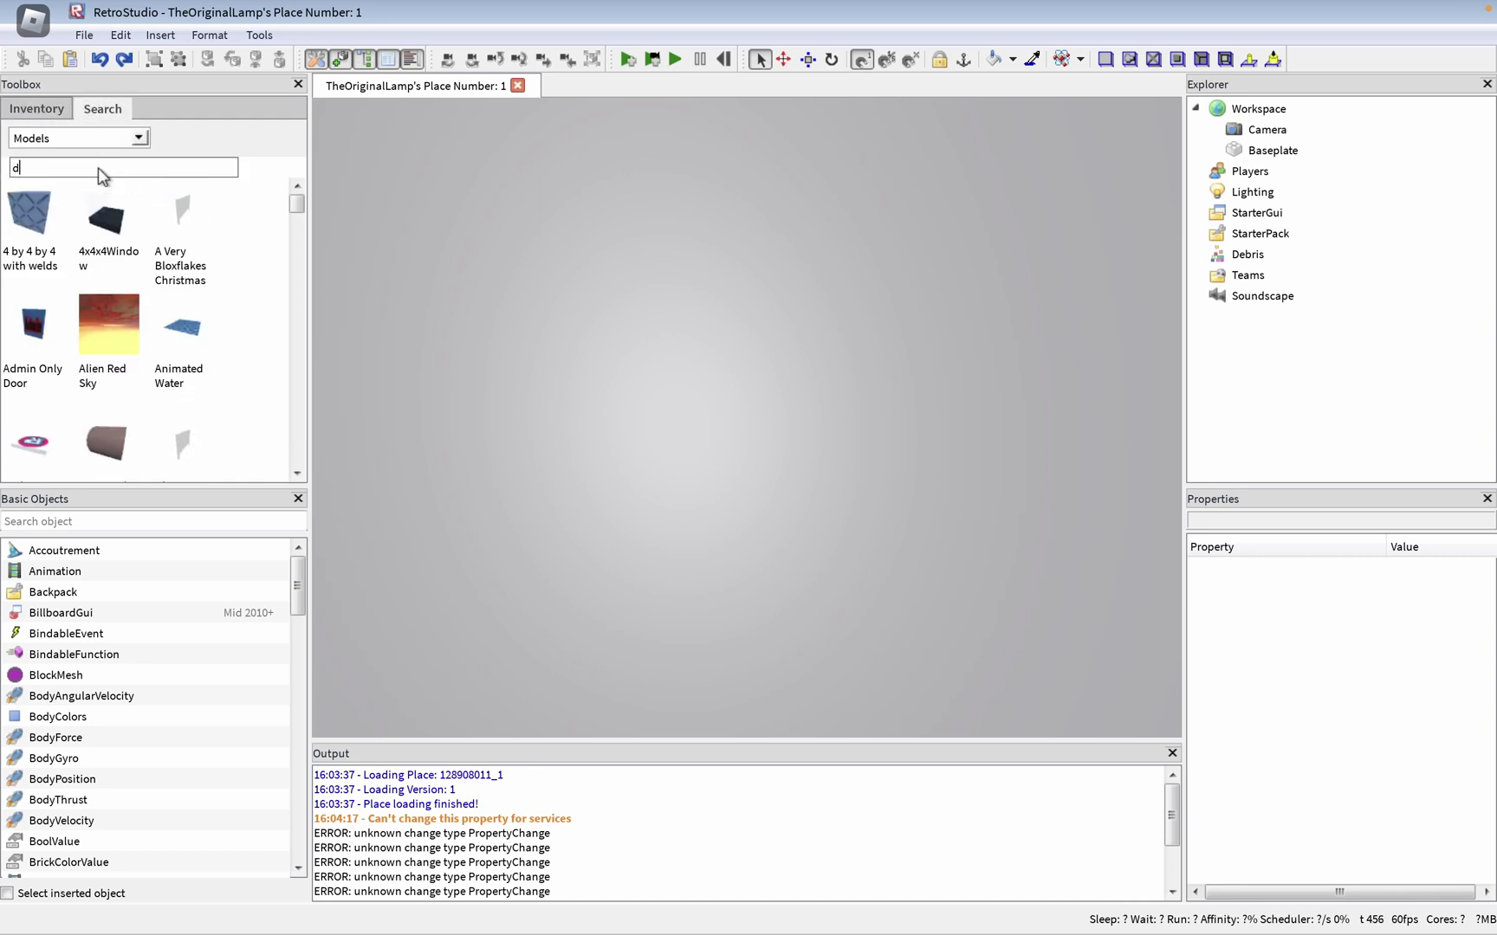
left_click(97, 167)
type("sav")
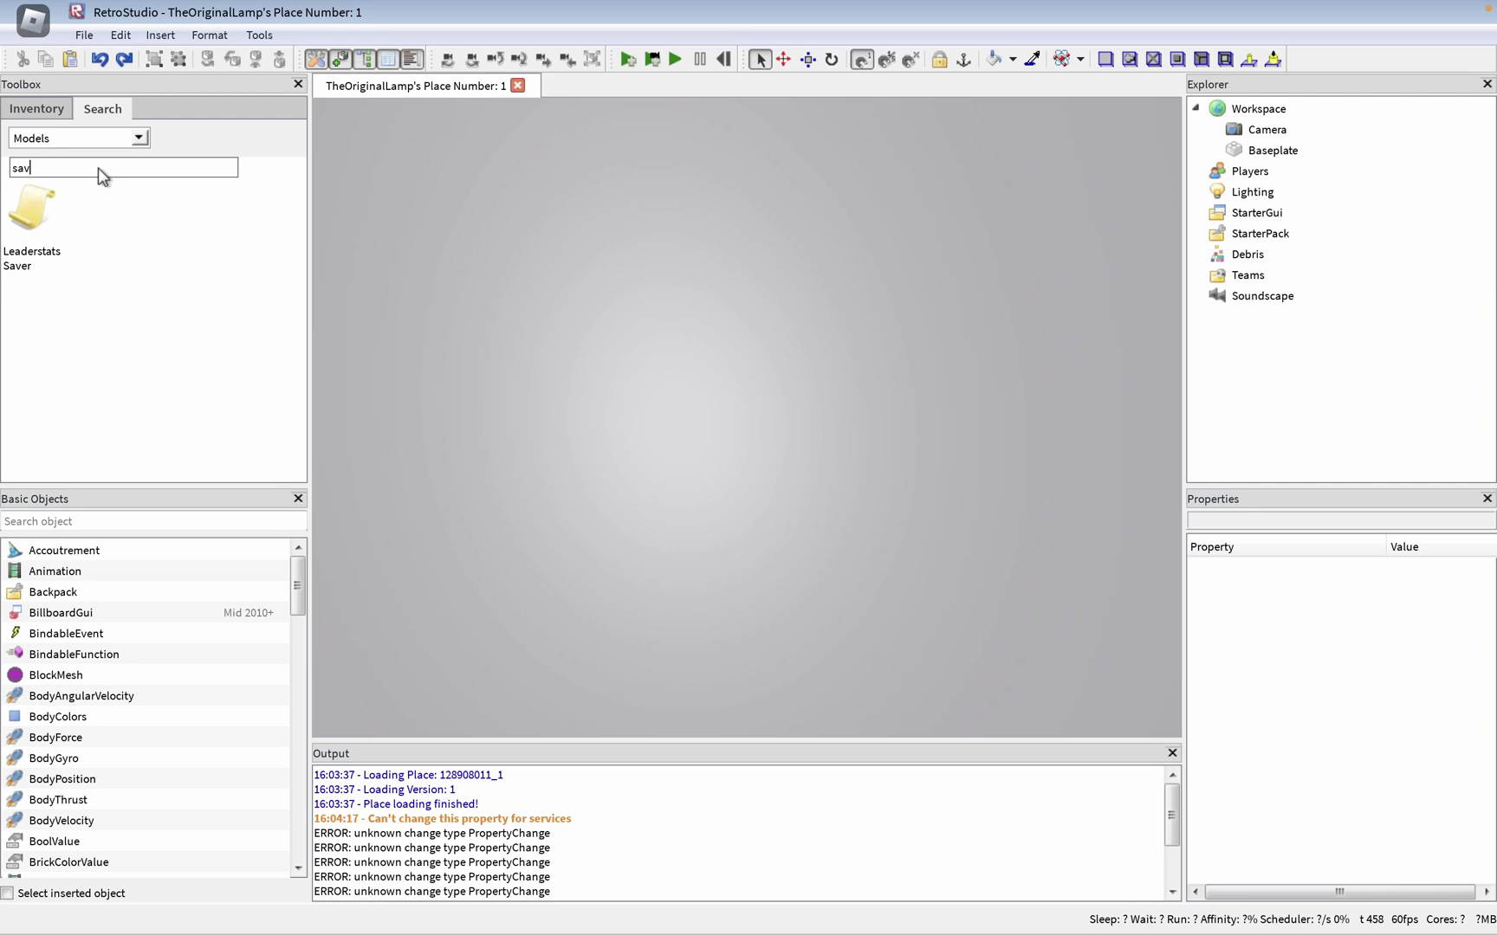
left_click(39, 208)
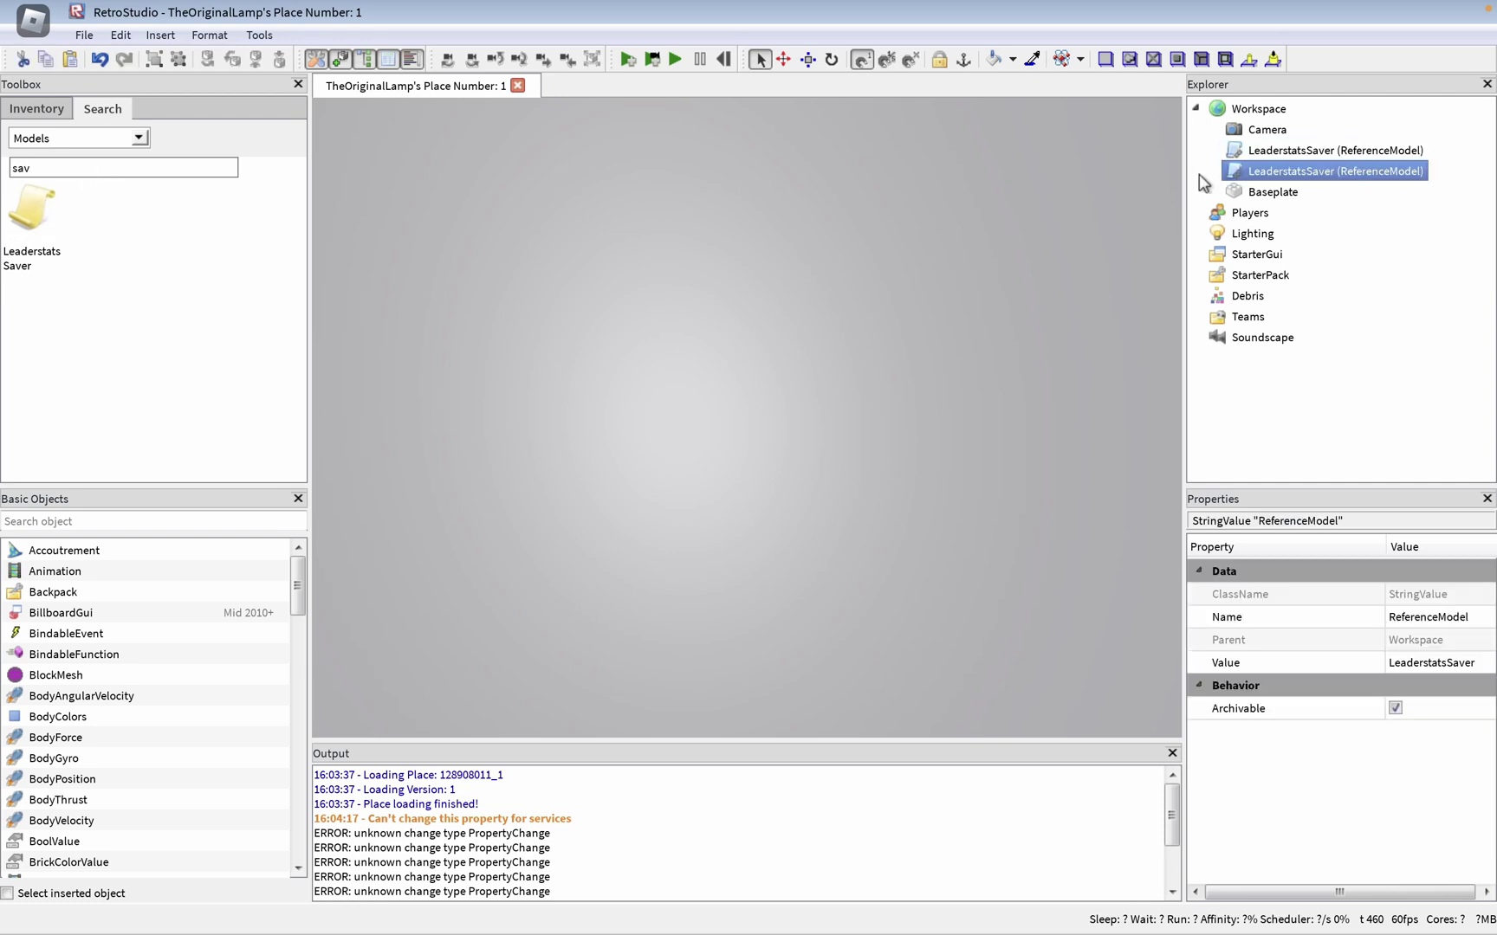
- Try to open a LeaderstatsSaver reference model for editing, and delete both copies from the Workspace
double_click(1289, 170)
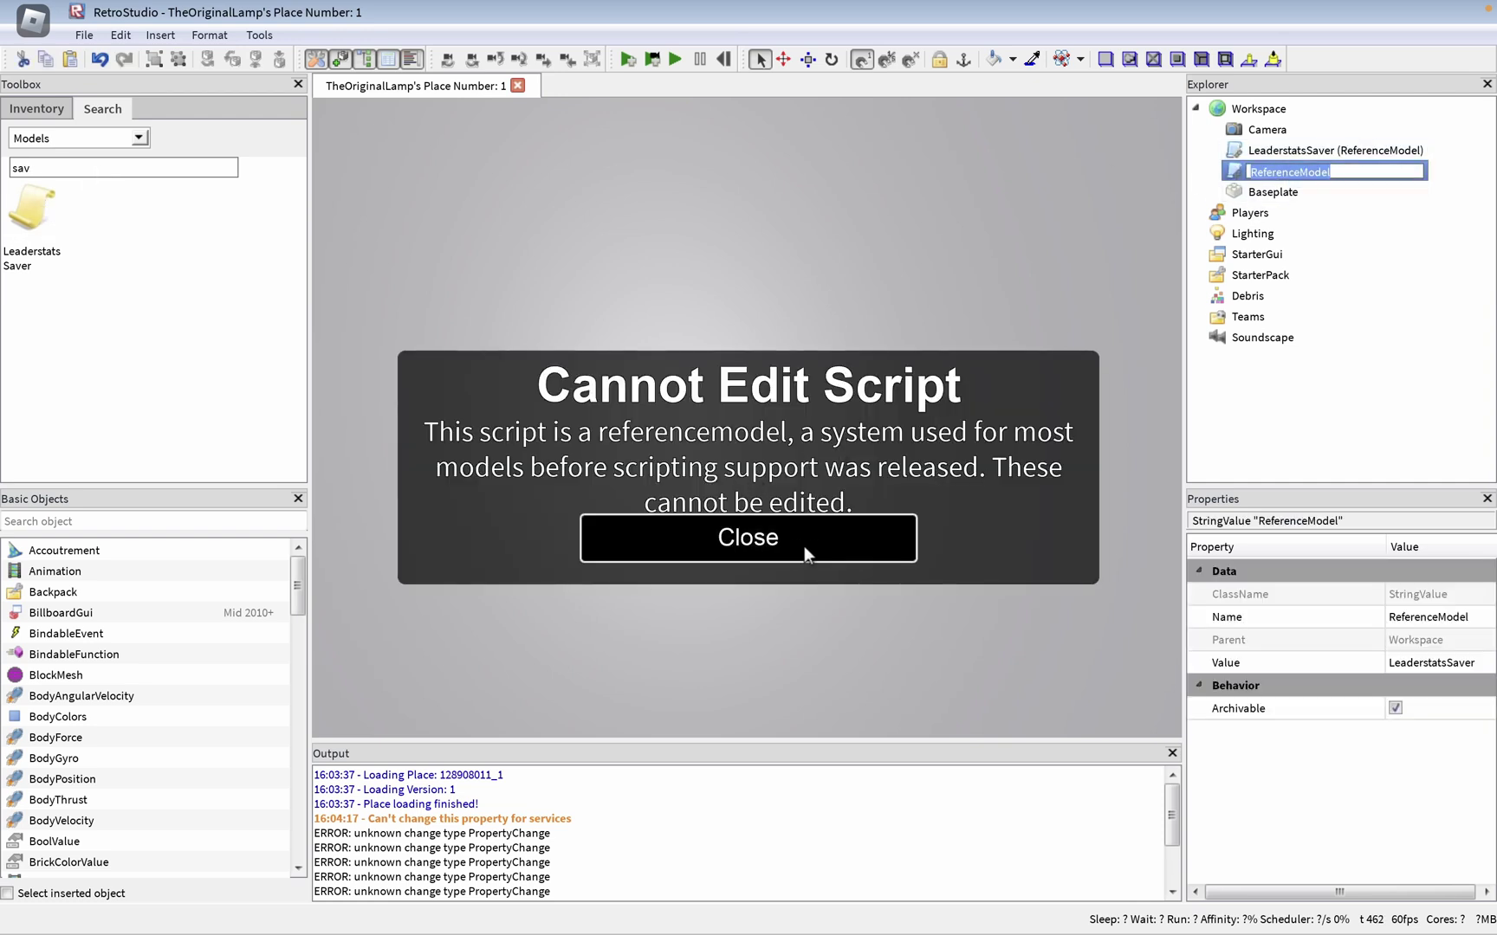
left_click(866, 528)
left_click(1284, 146)
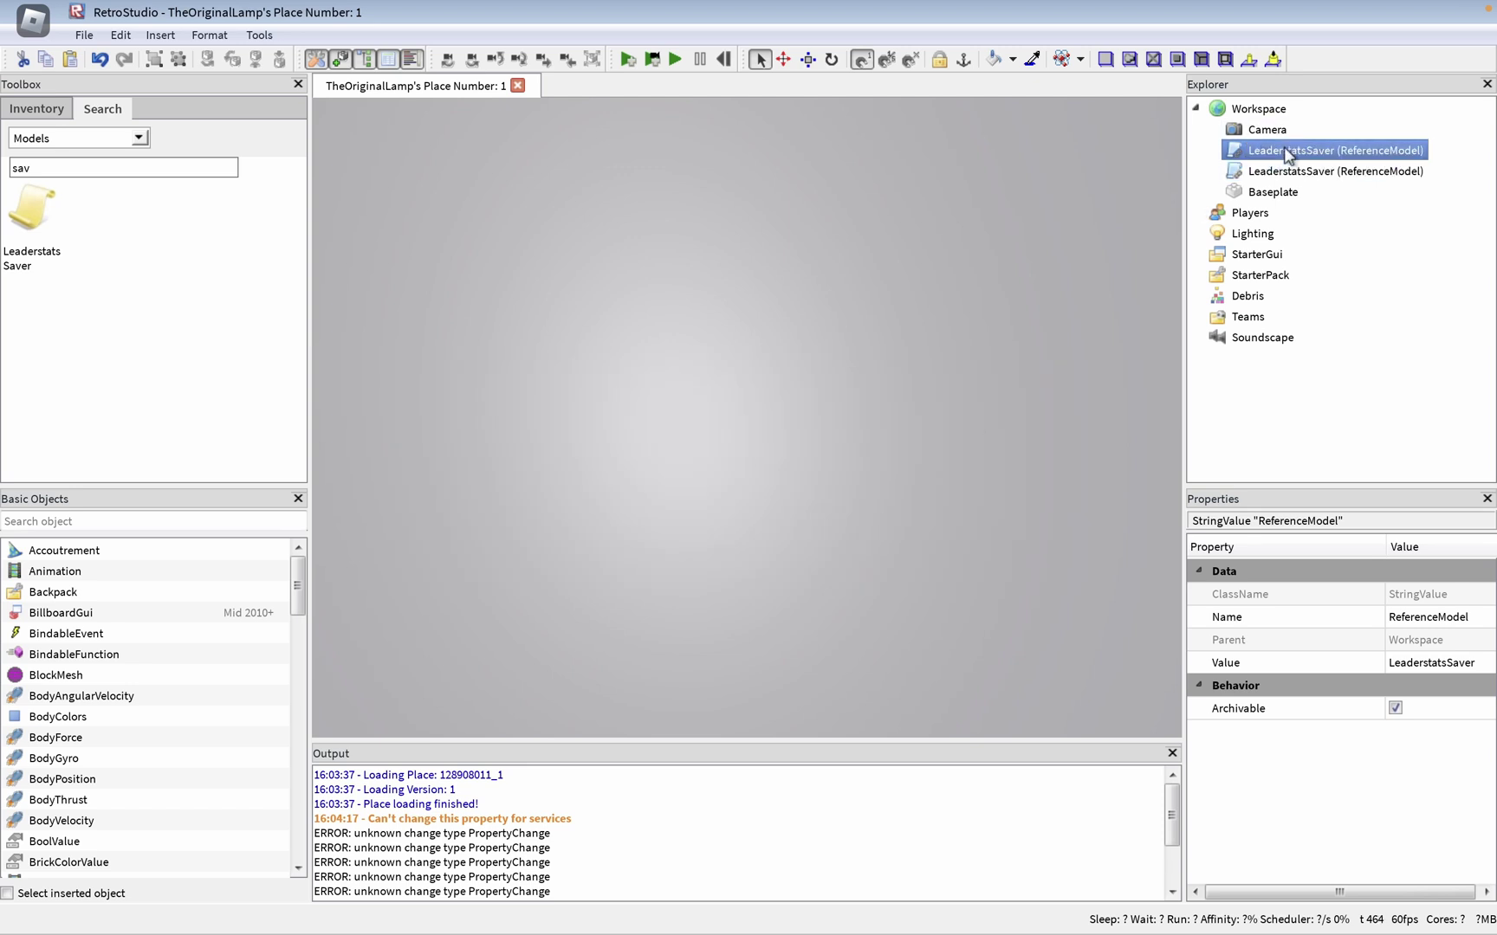
key("Delete")
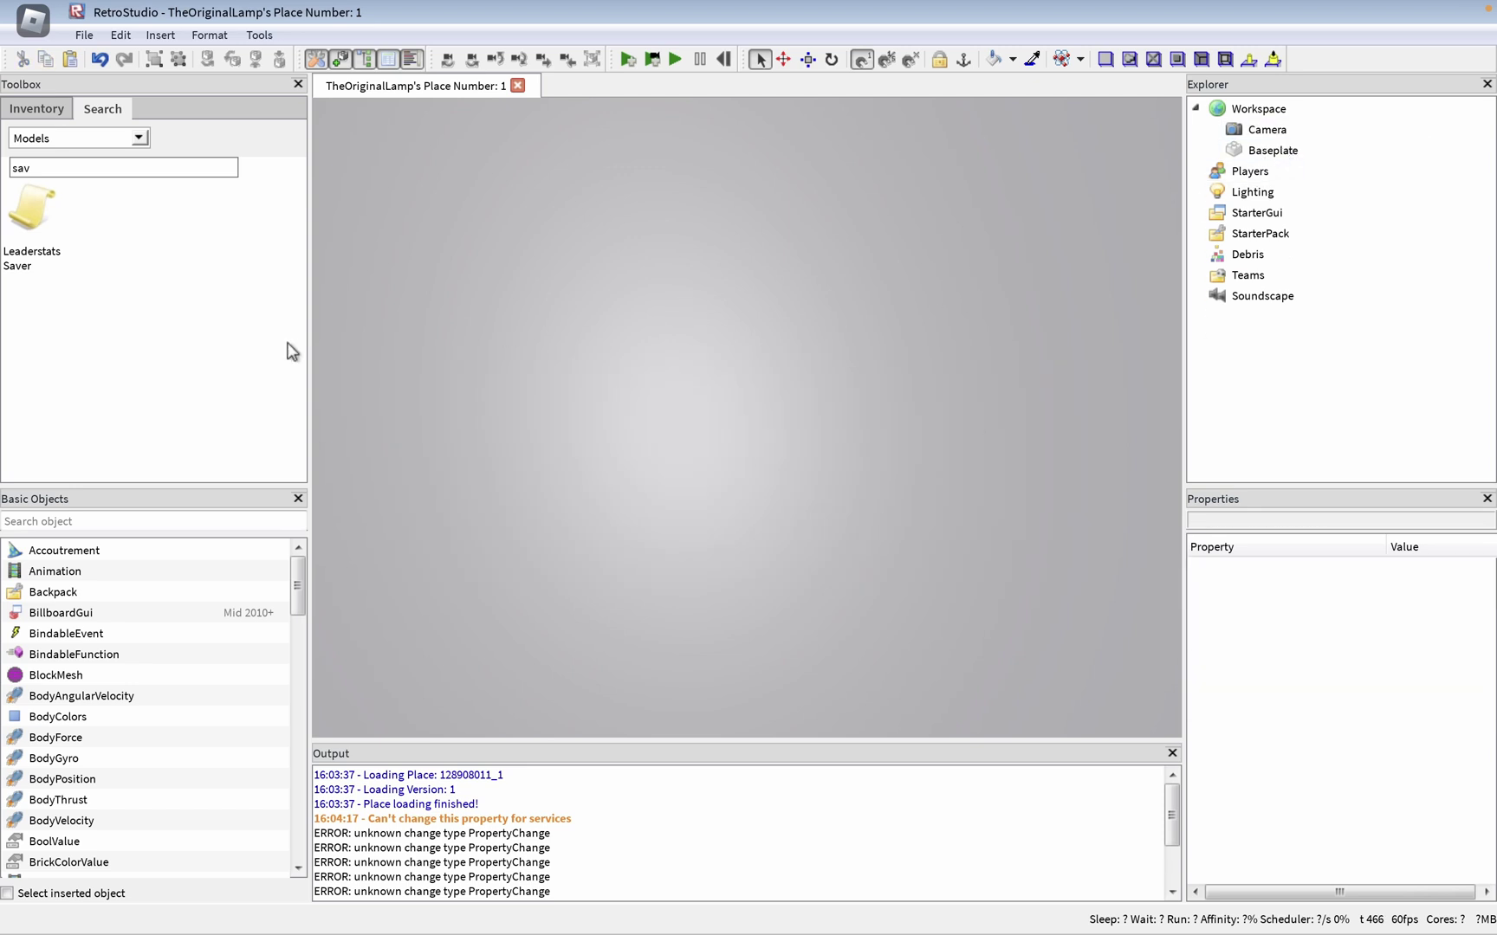
- Search the basic objects for "fire" and insert a Fire object into the Workspace
scroll(208, 616, "down", 10)
scroll(208, 616, "up", 10)
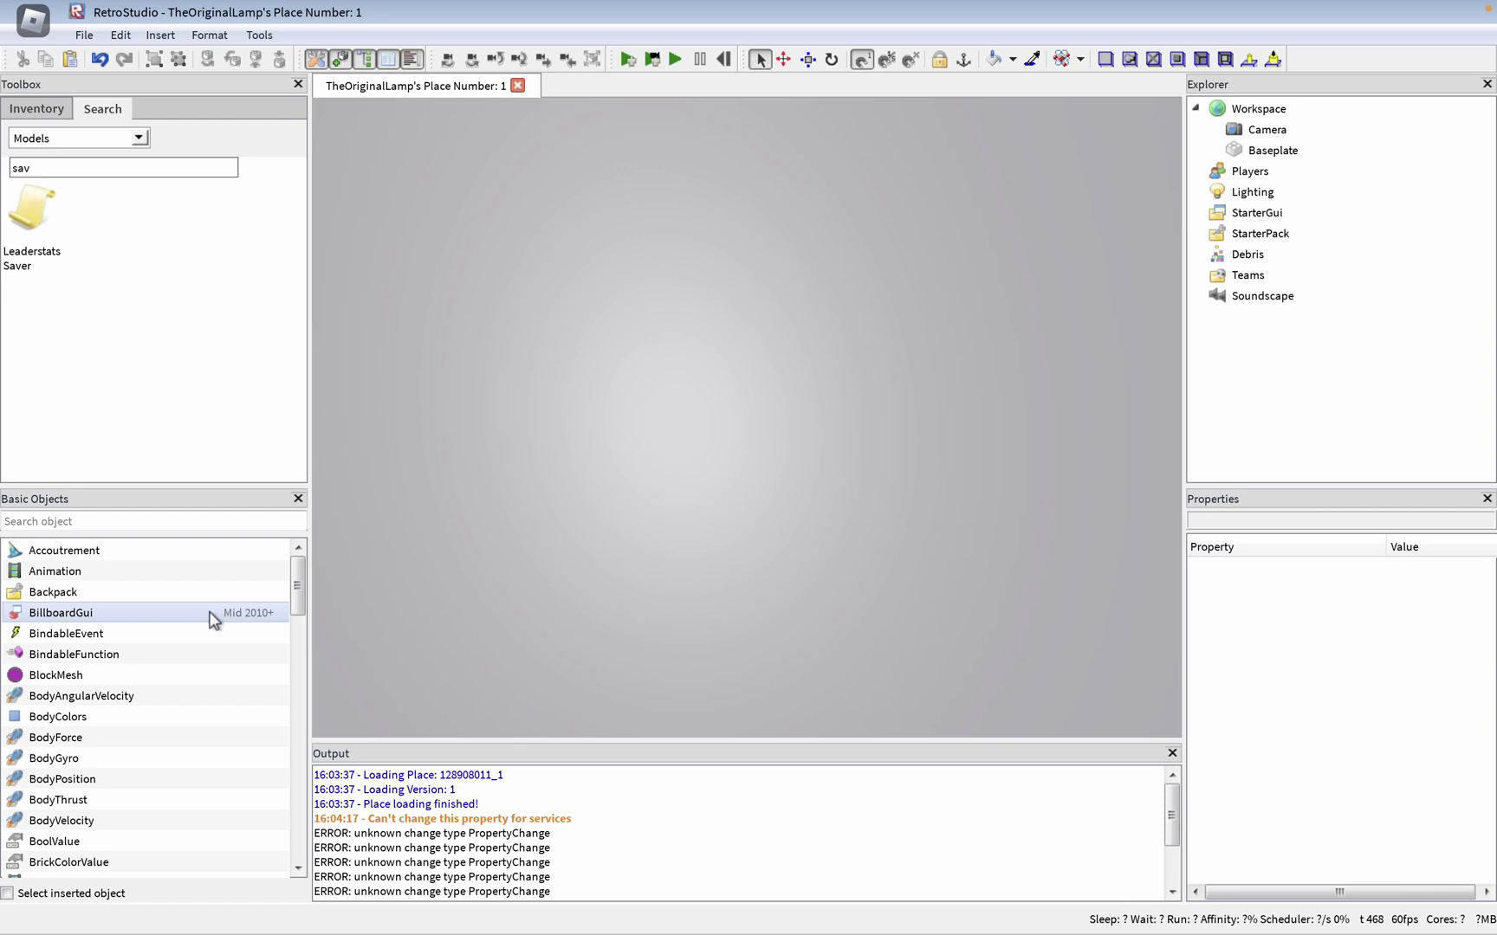
scroll(94, 748, "down", 6)
scroll(94, 745, "up", 3)
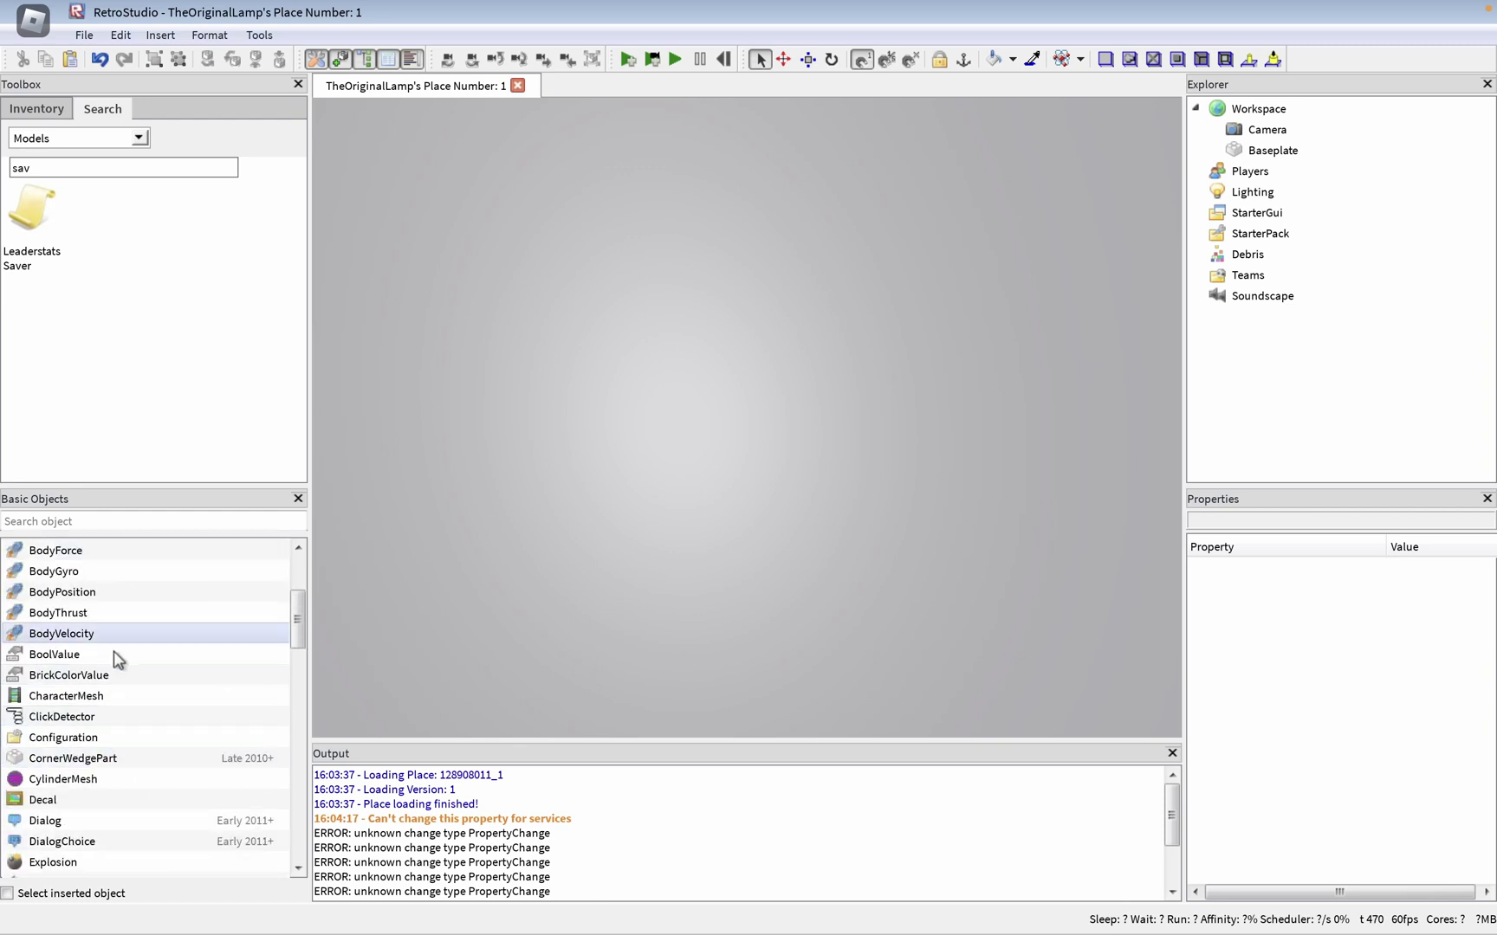
type("fire")
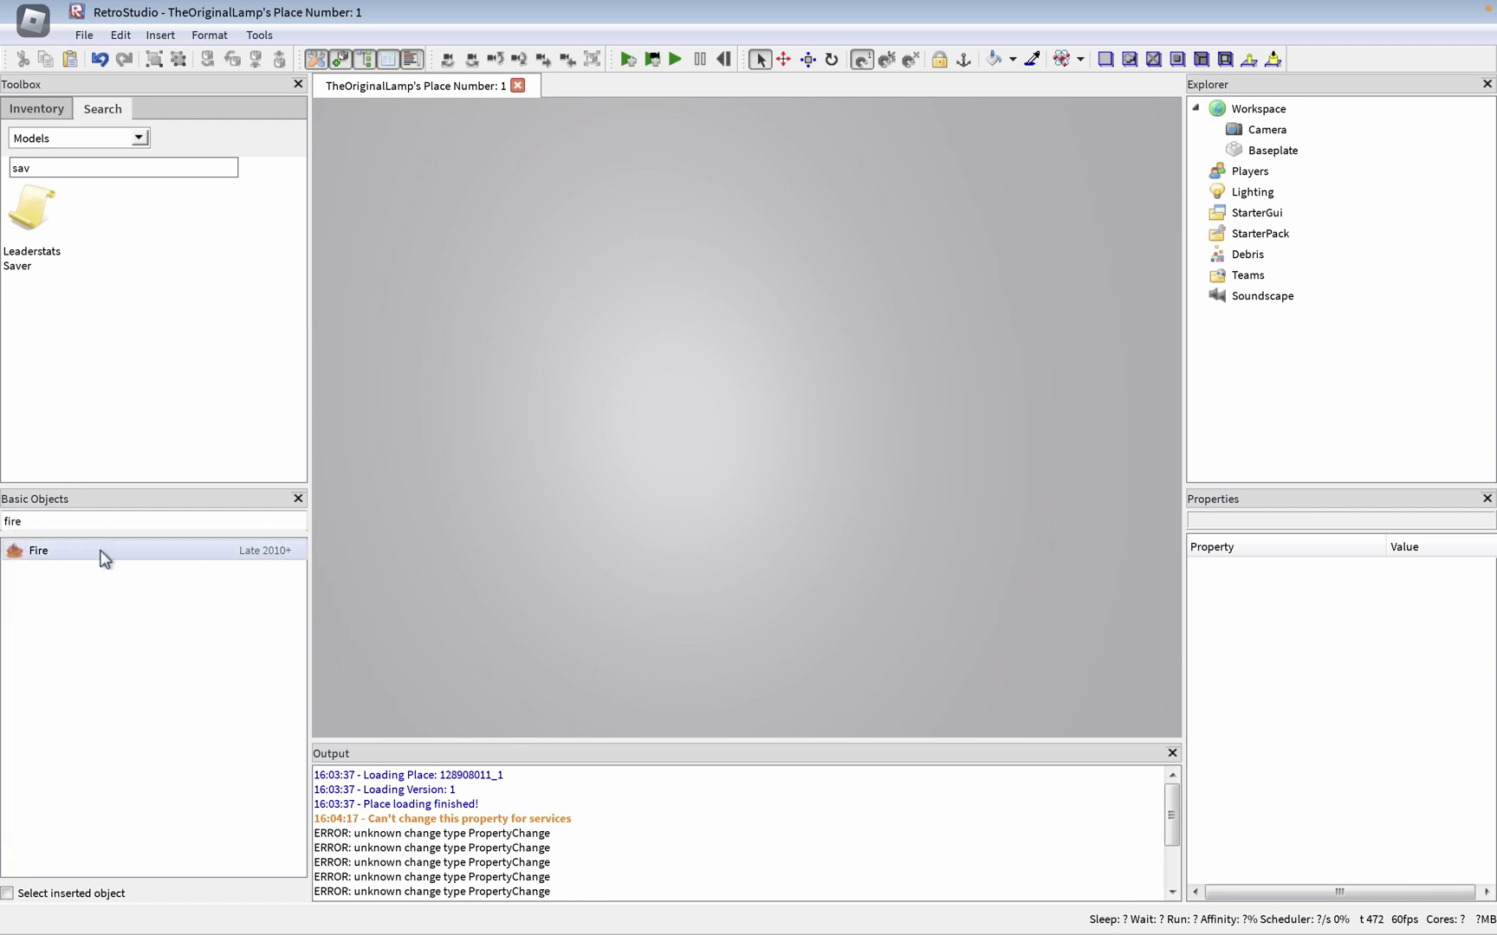
left_click(102, 554)
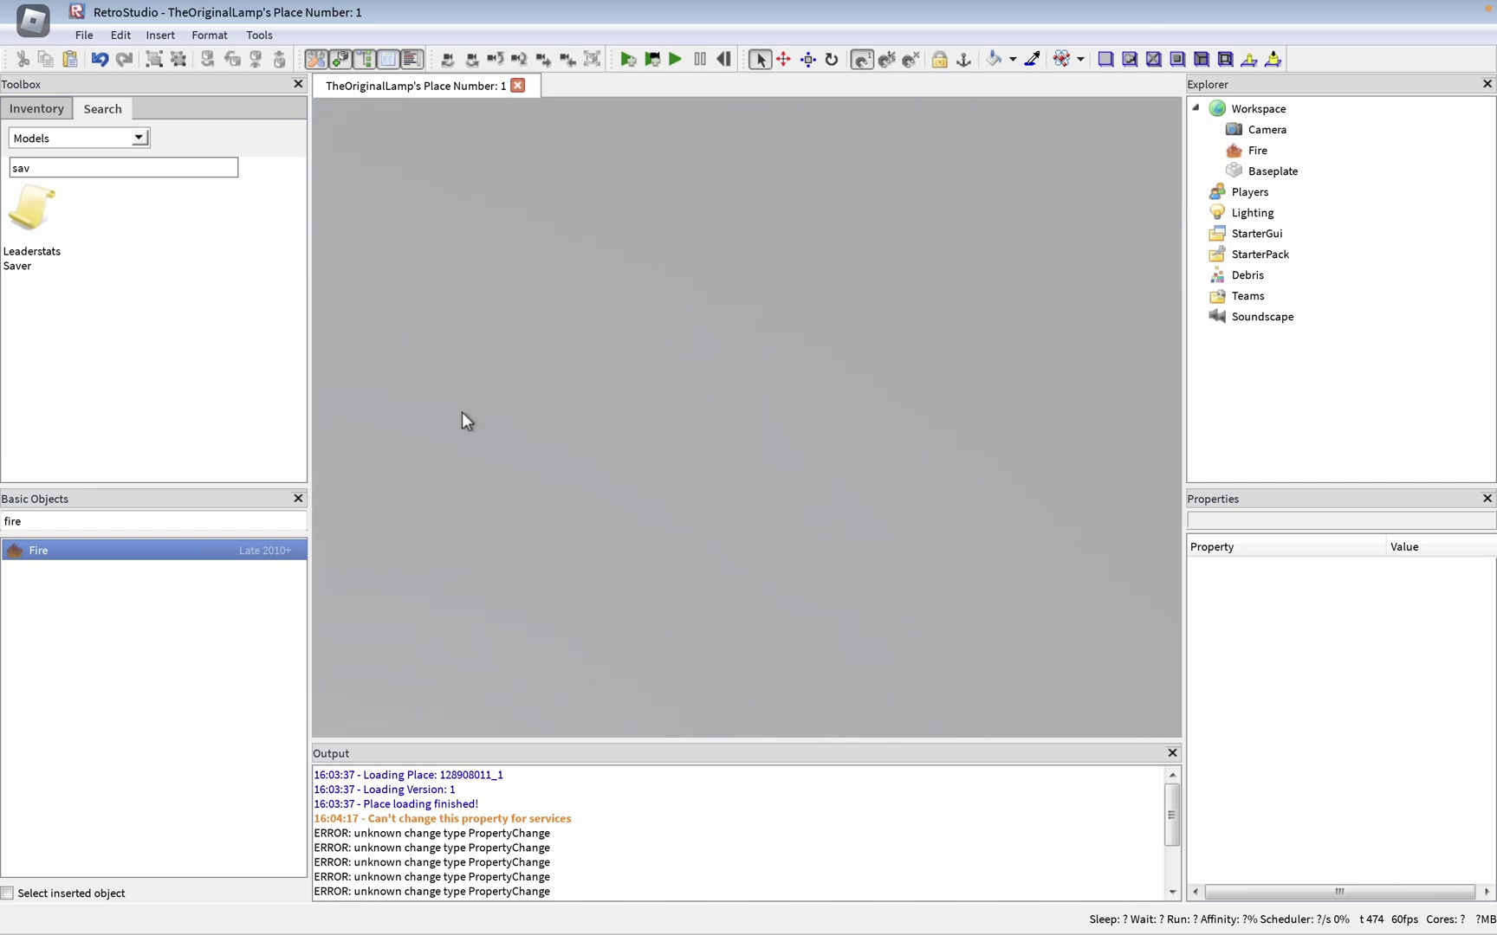
- Search the basic objects for "par" and insert two Parts into the Workspace
key("BackSpace")
key("BackSpace")
key("BackSpace")
key("BackSpace")
type("par")
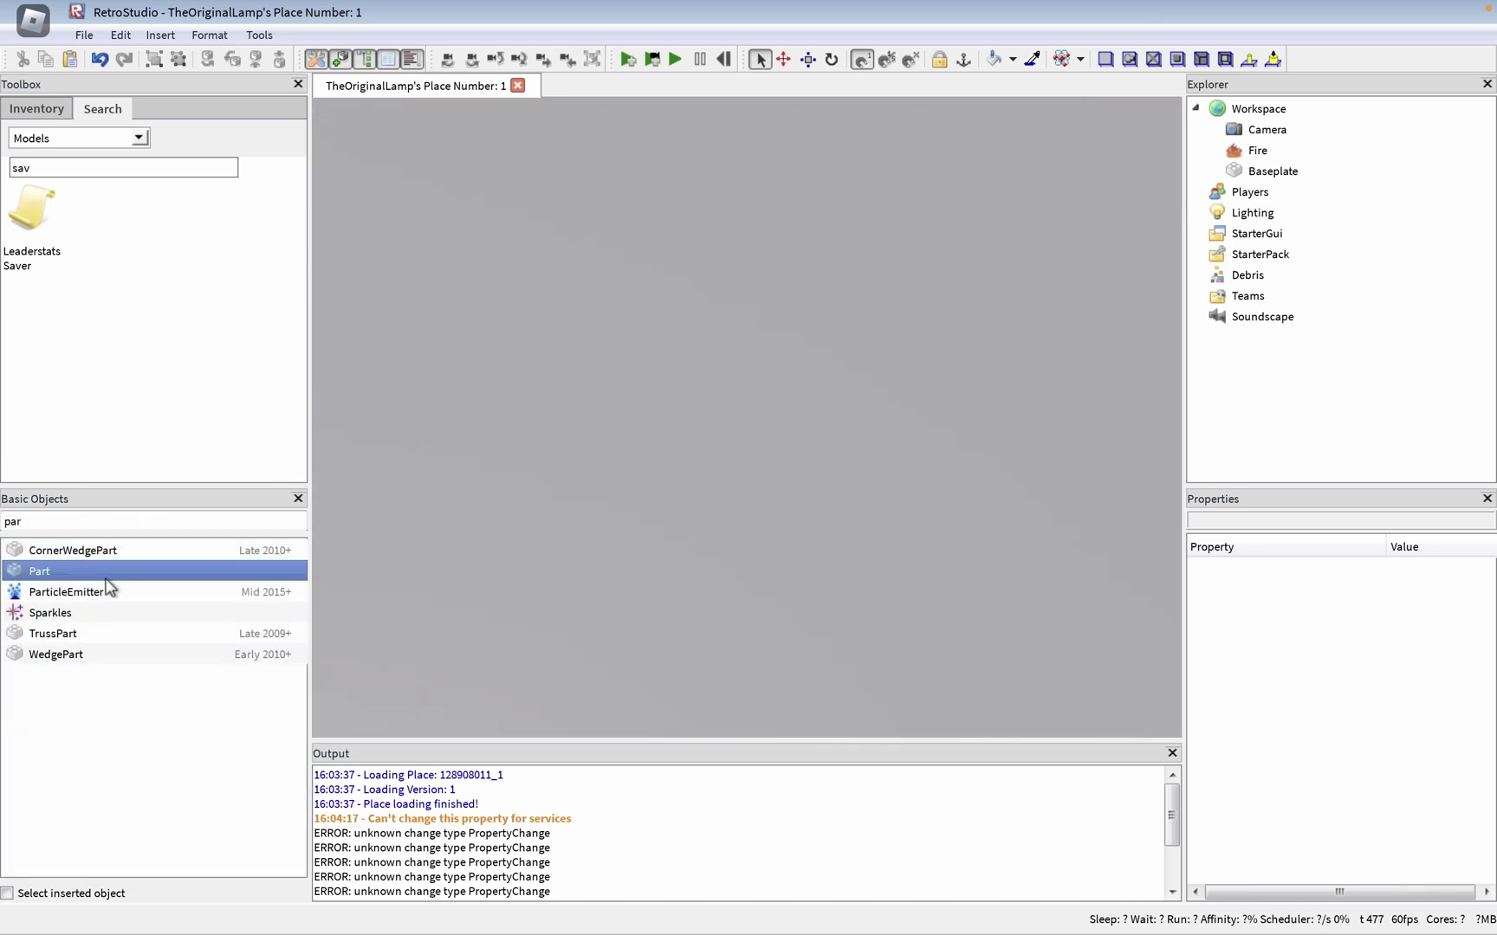
left_click(104, 578)
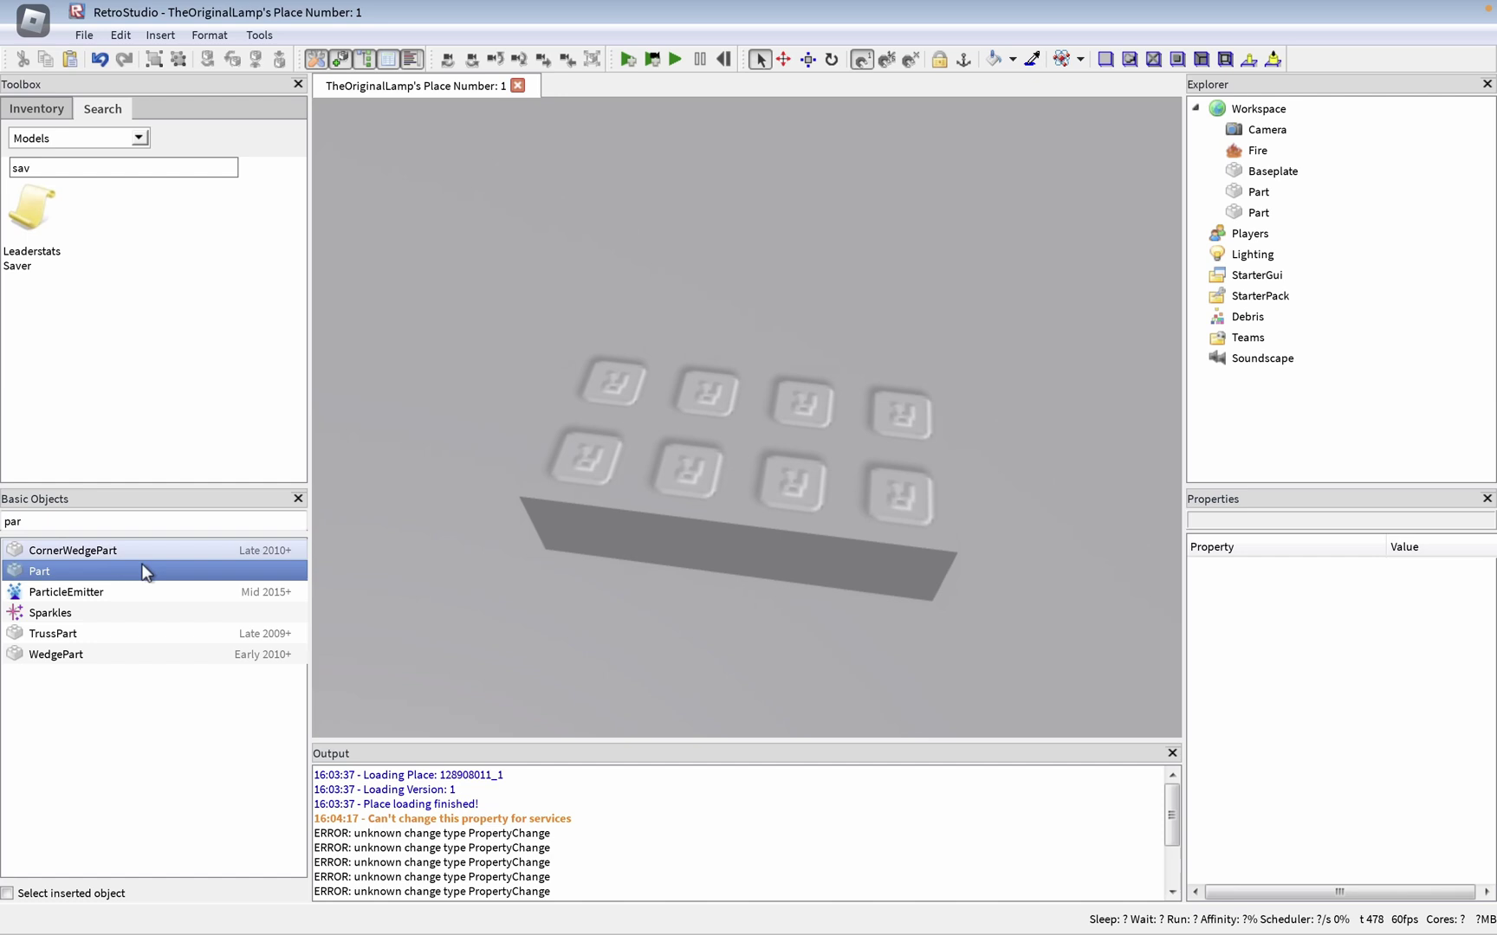
left_click(144, 572)
- Search the basic objects for "fir" and insert a Fire object into the upper floating Part
left_click(554, 455)
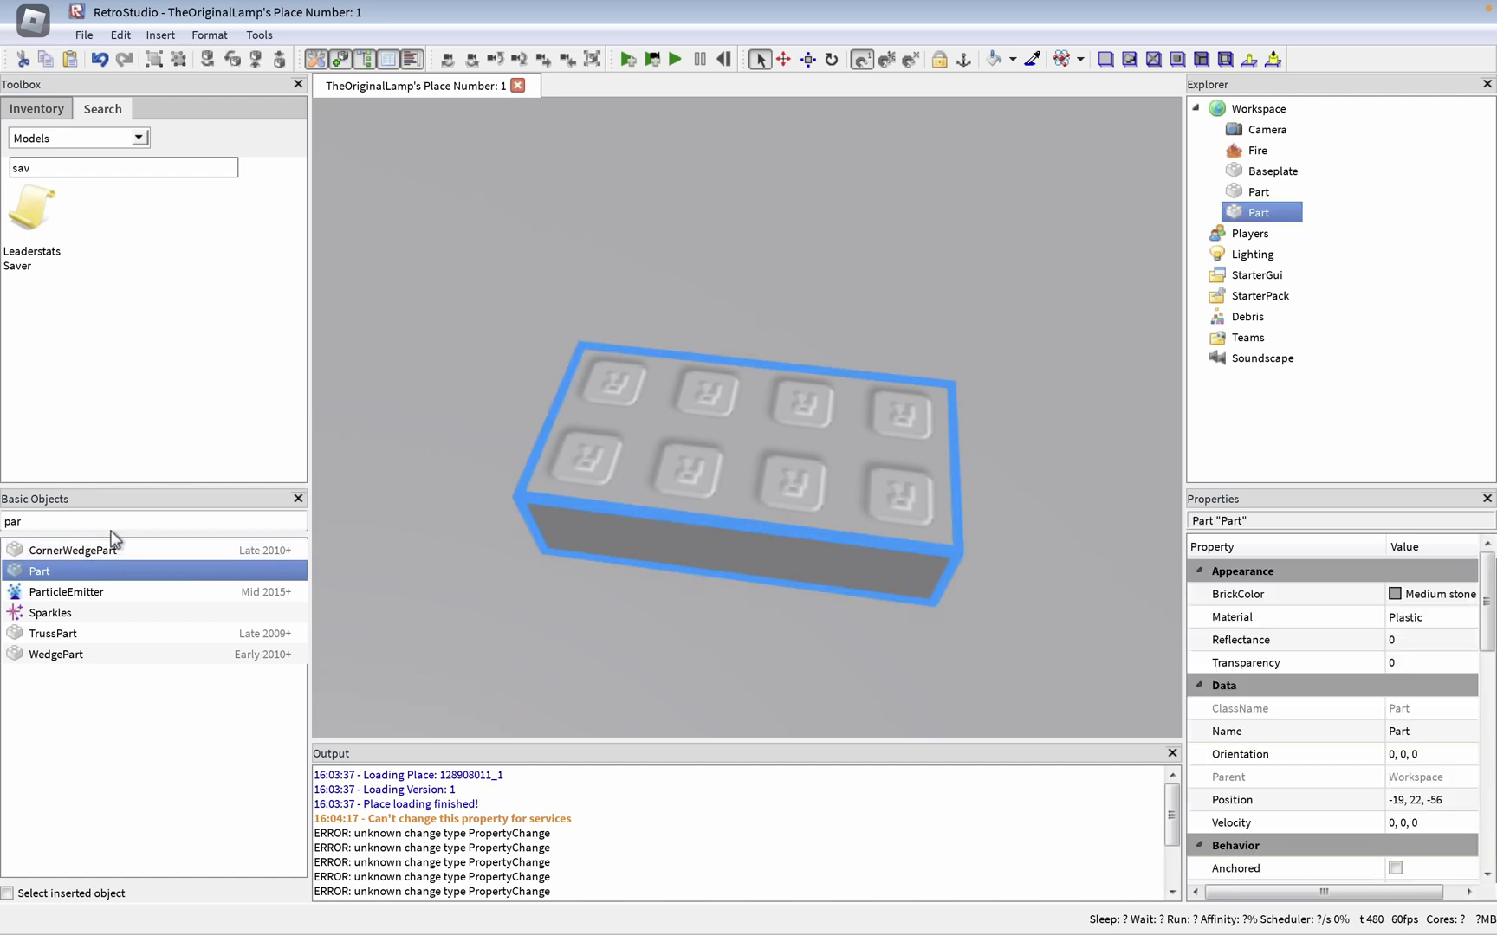
key("BackSpace")
key("BackSpace")
key("BackSpace")
type("fir")
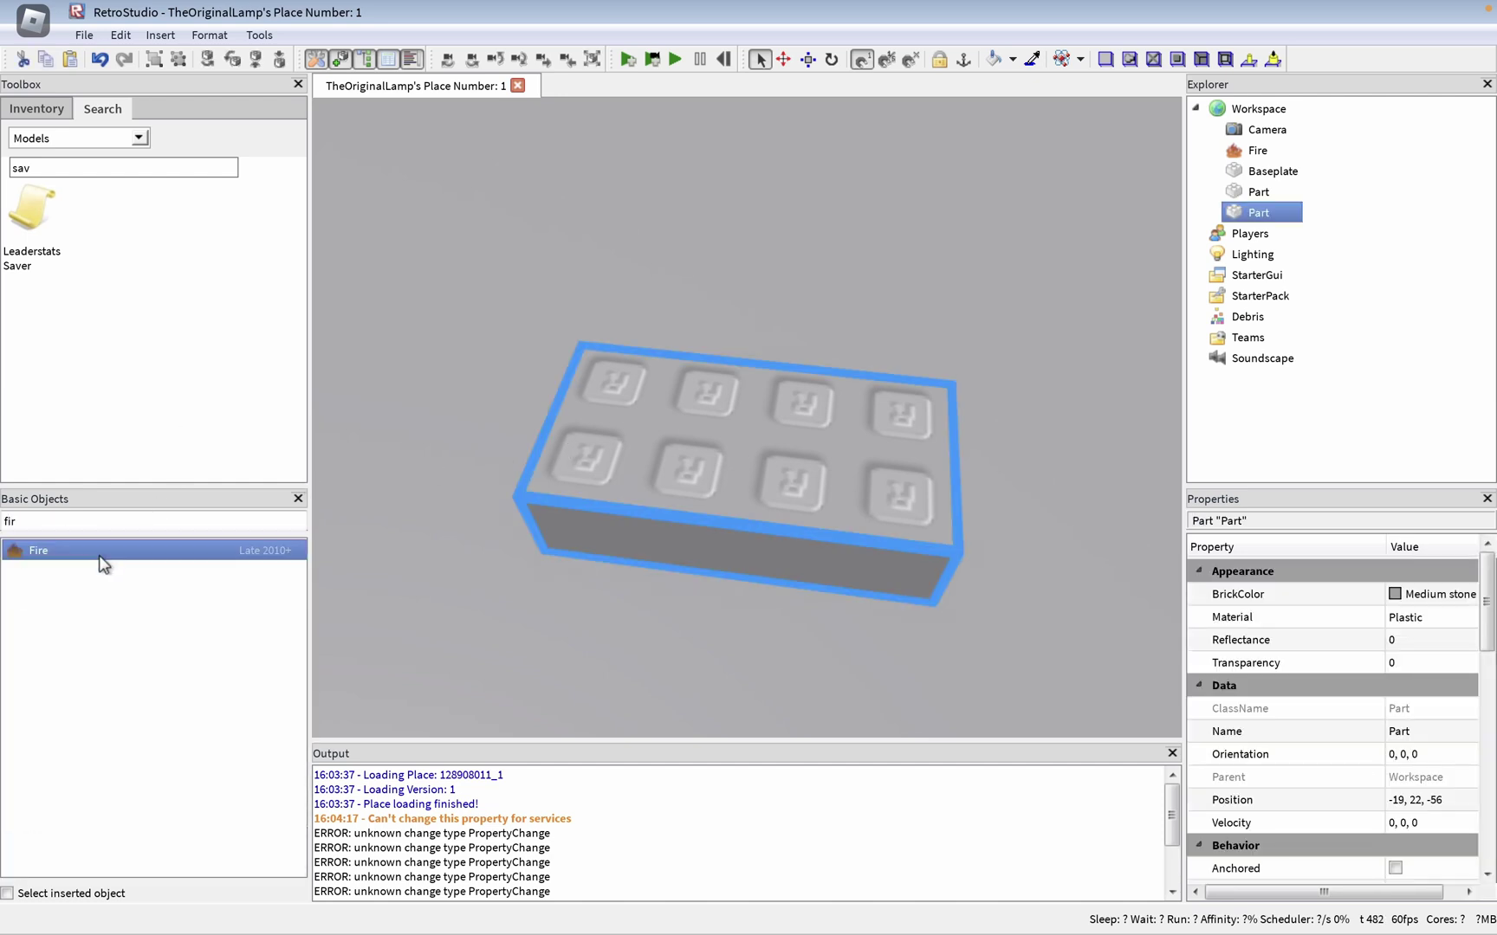
left_click(95, 551)
- Examine the fire effect on the selected Part from several sides and distances
scroll(610, 312, "down", 4)
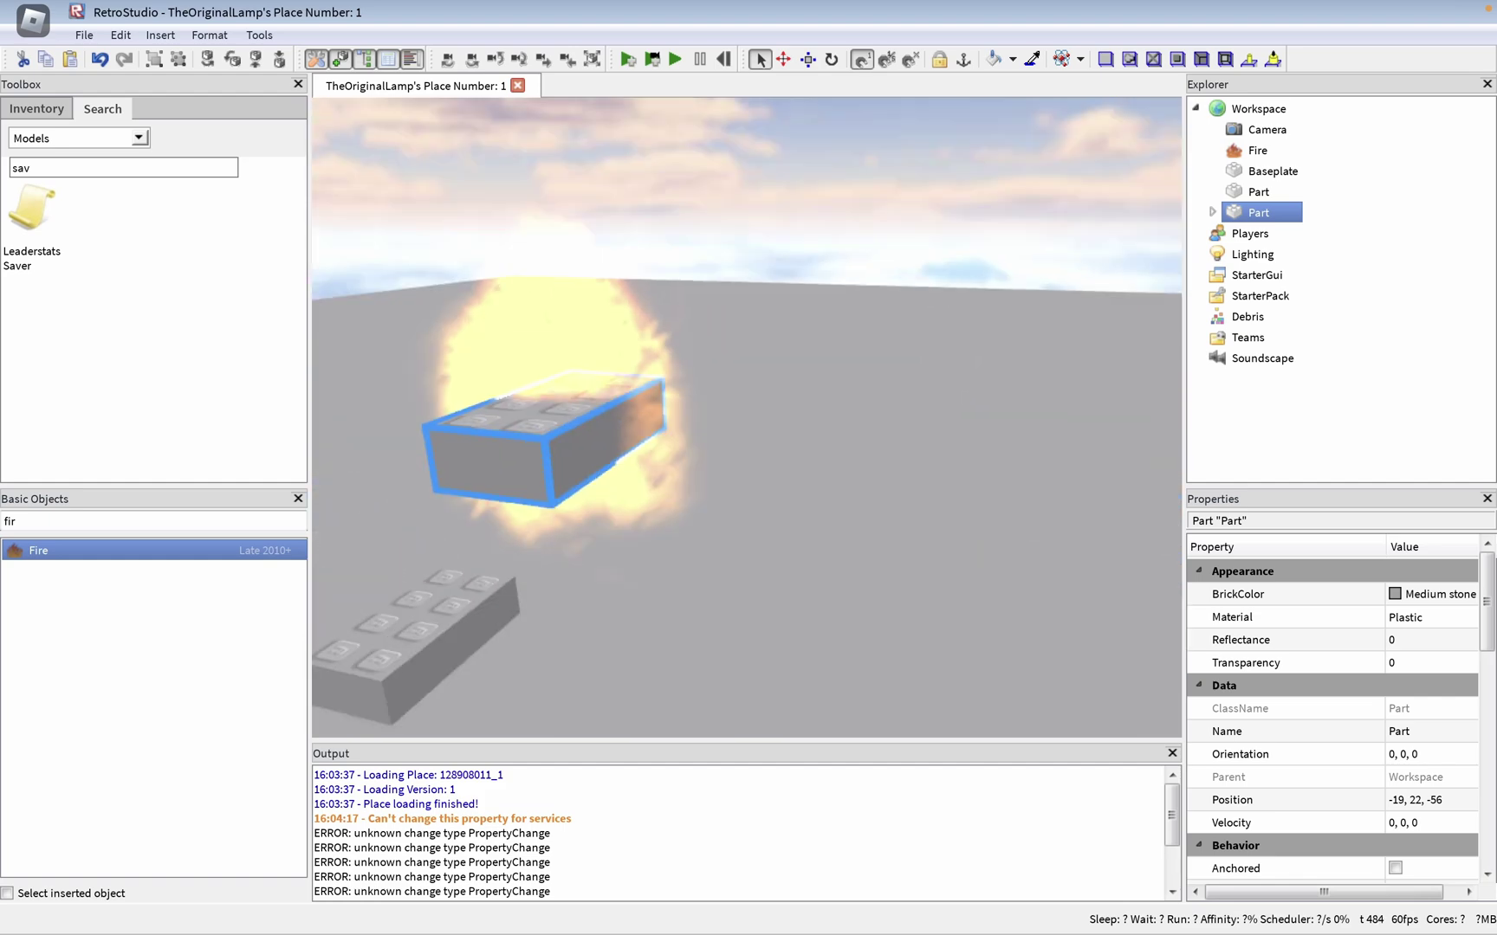
key("d")
key("w")
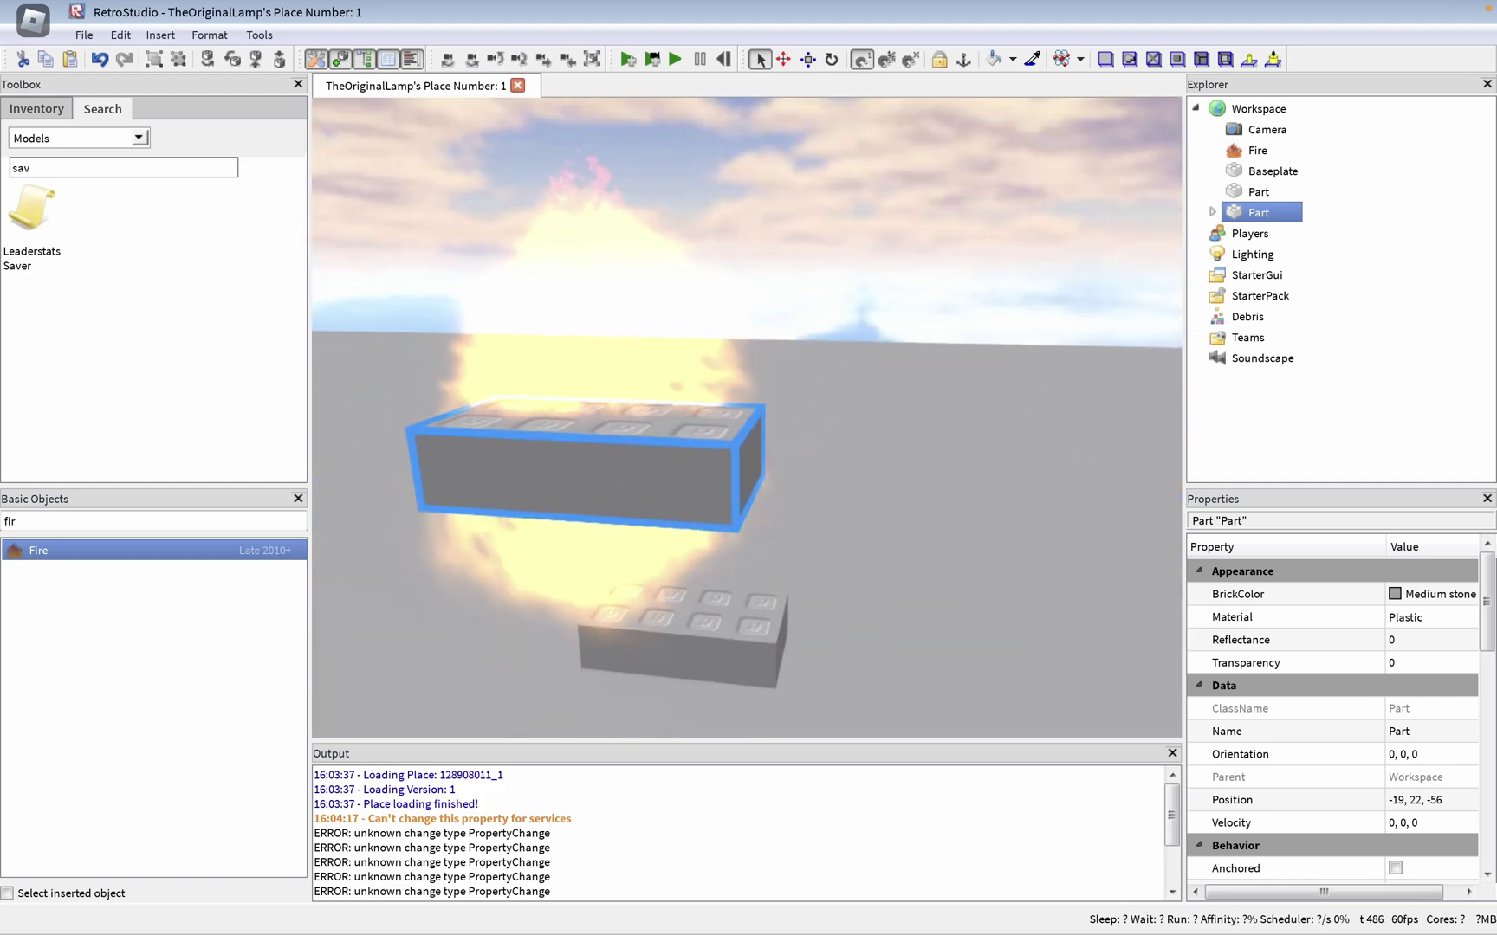
key("d")
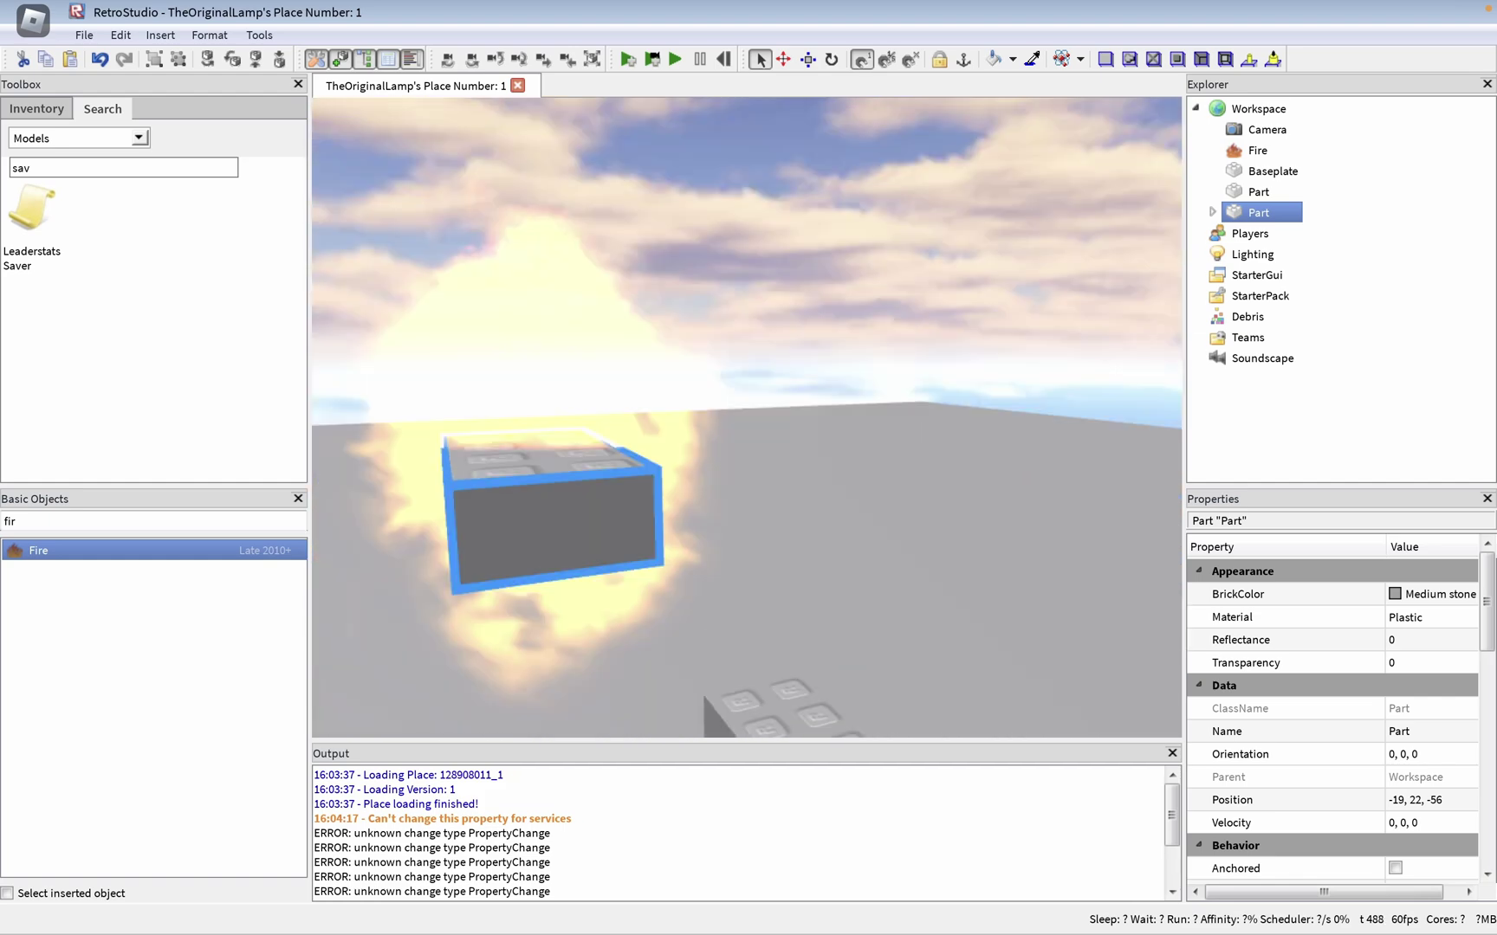
key("s")
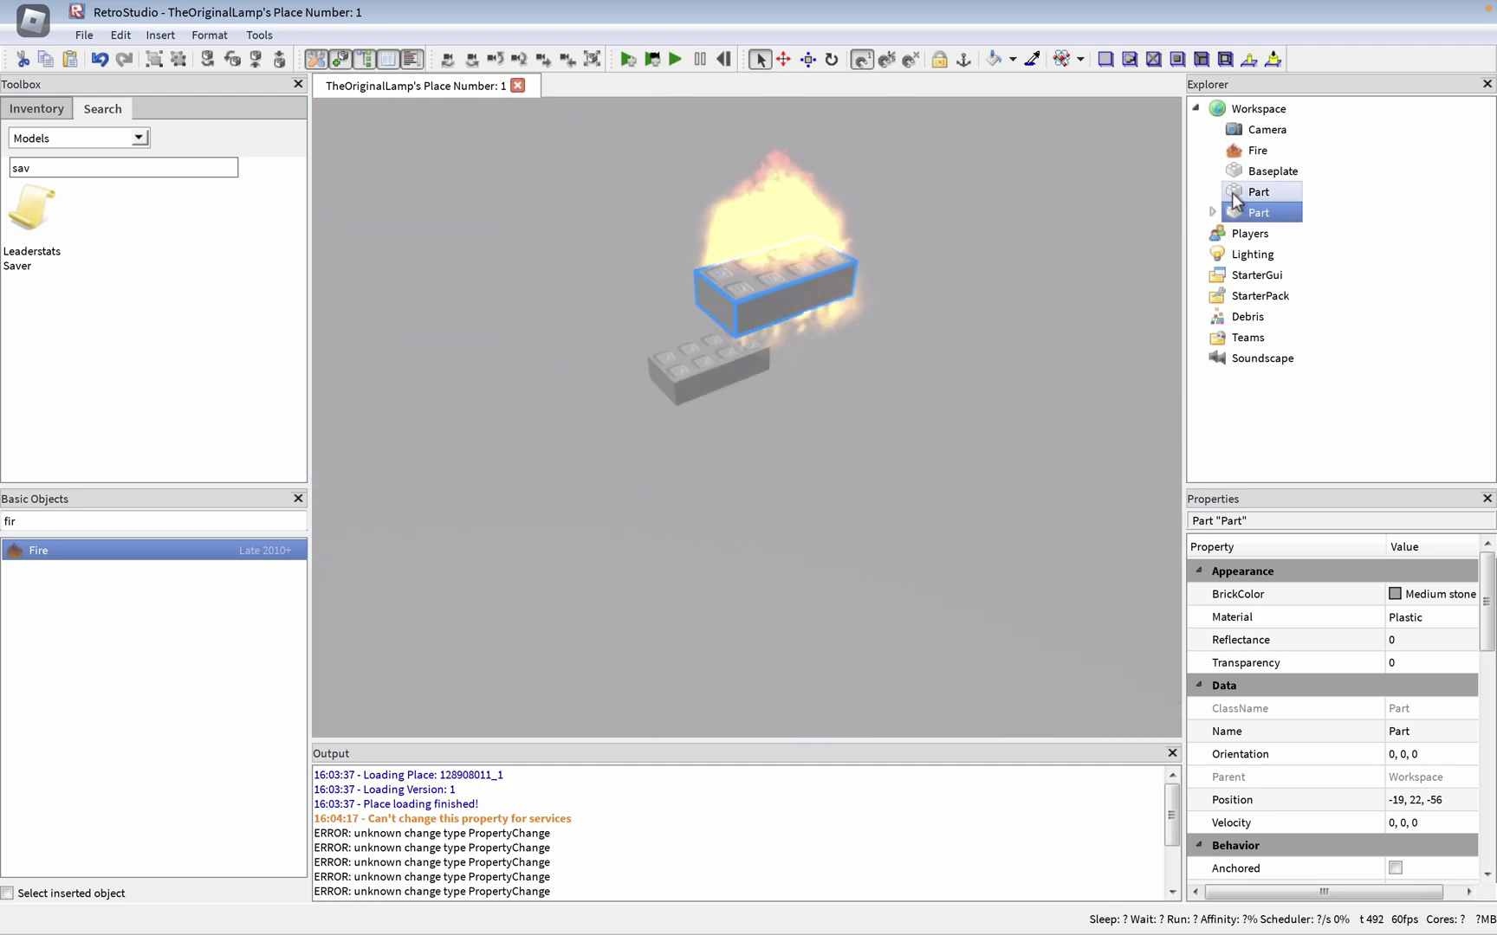
key("w")
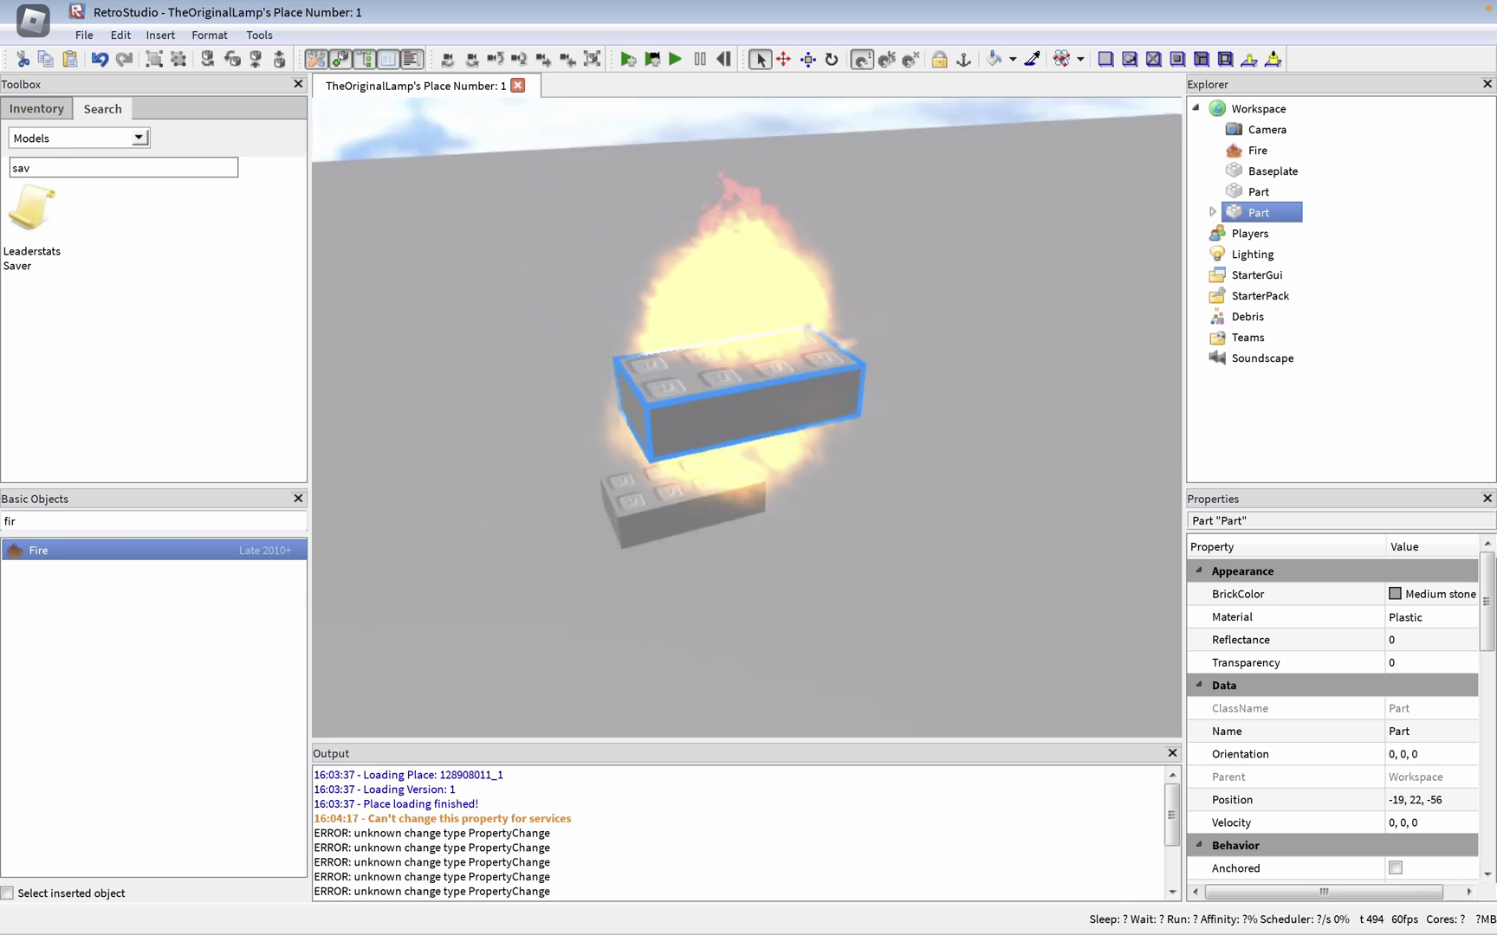
scroll(779, 255, "down", 2)
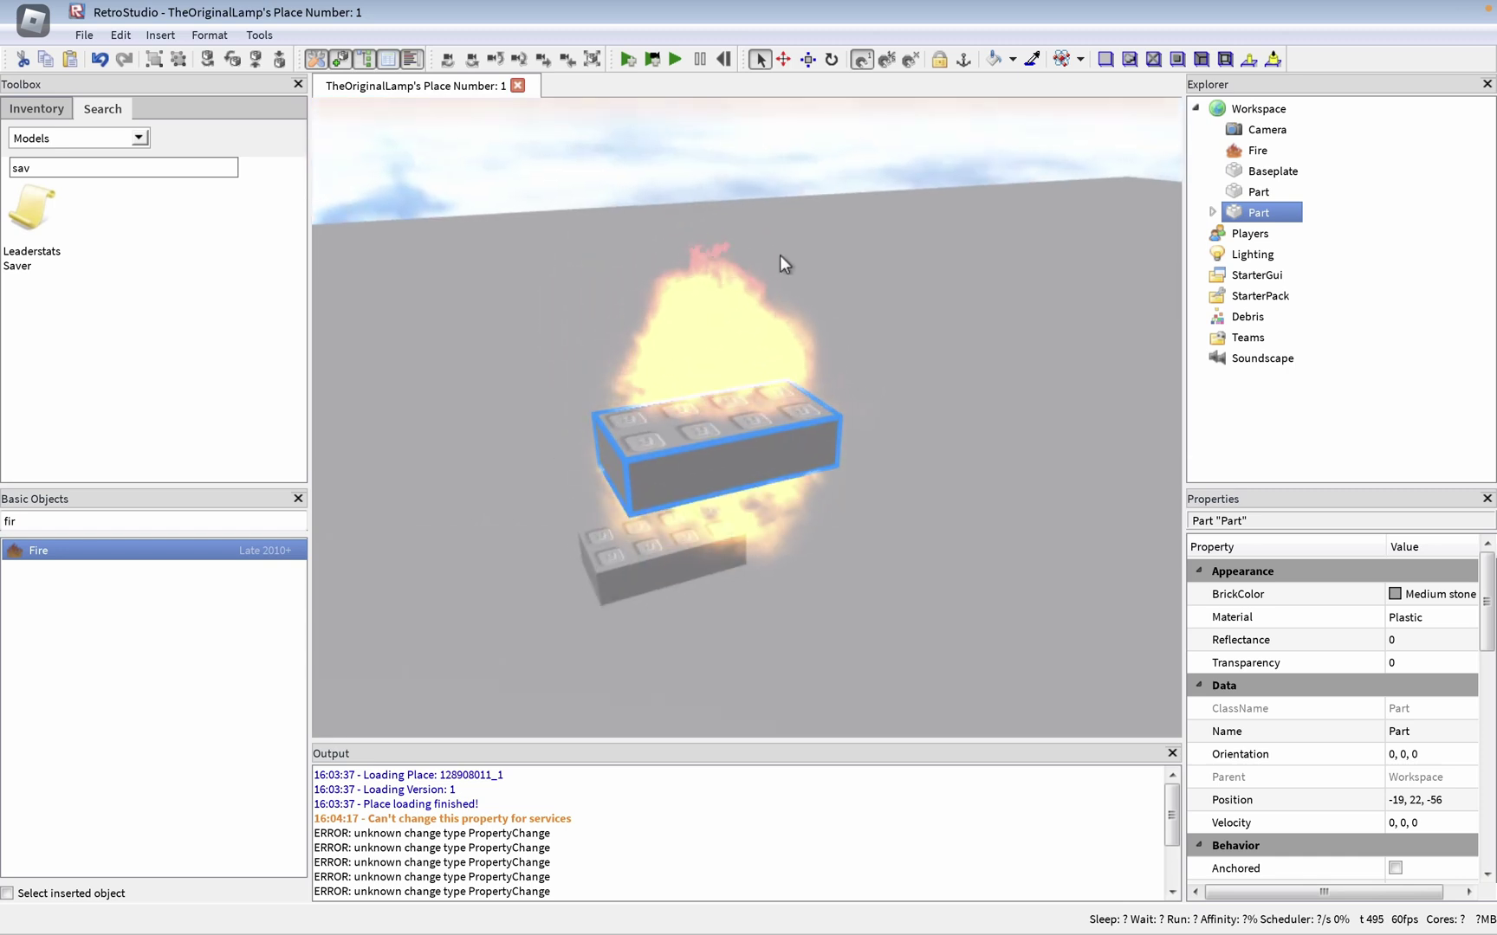
- Delete both Parts and the standalone Fire object from the Workspace, leaving the Baseplate
left_click(1256, 195, "shift")
key("Delete")
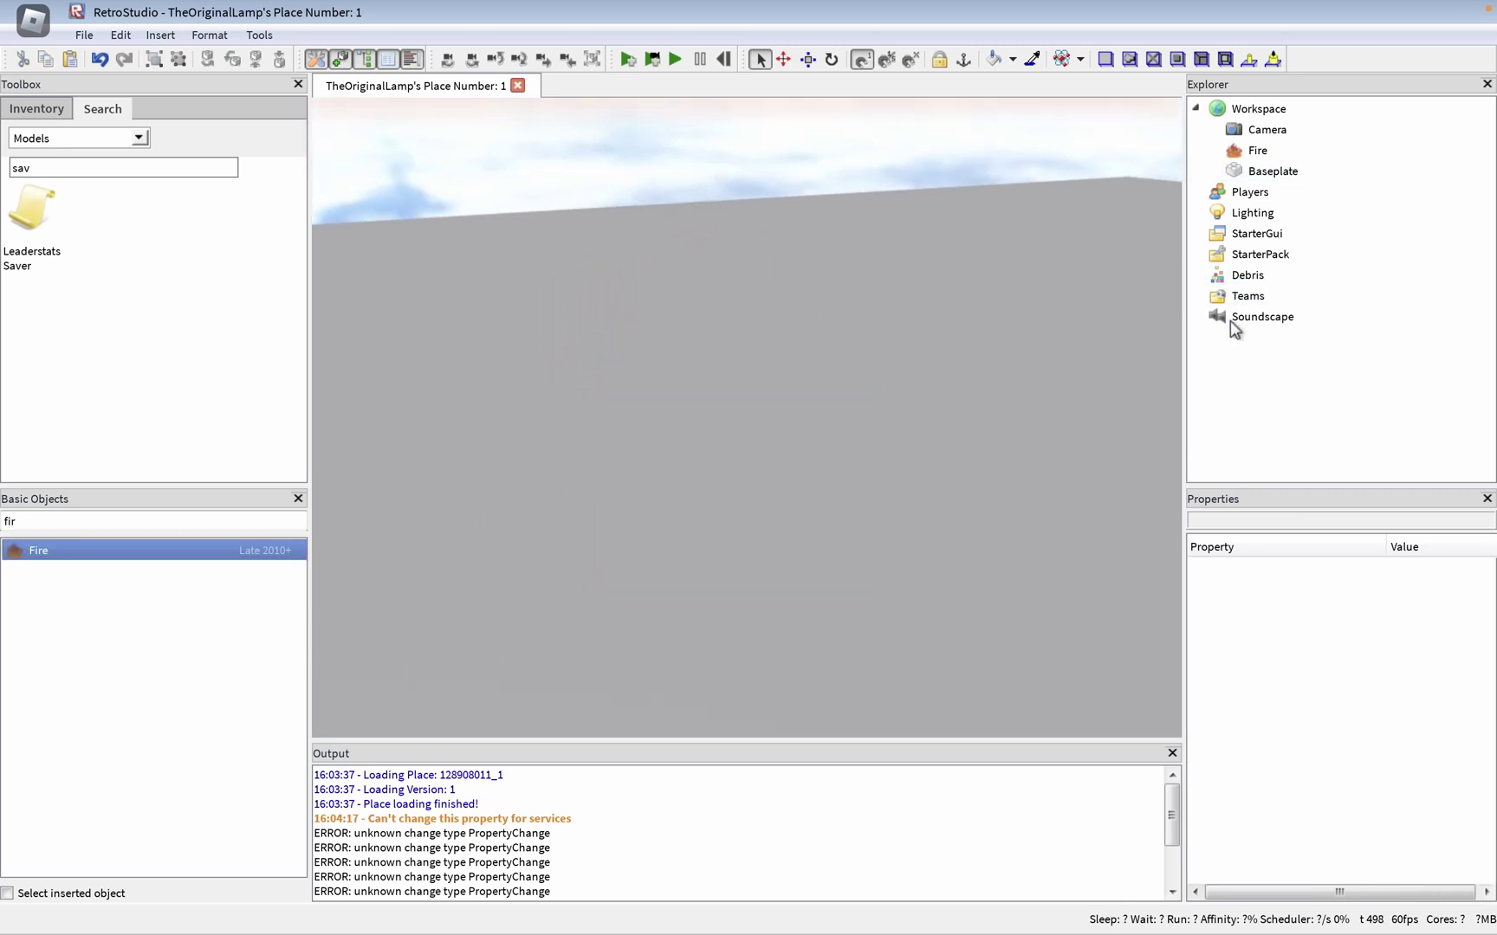
left_click(1257, 151)
key("Delete")
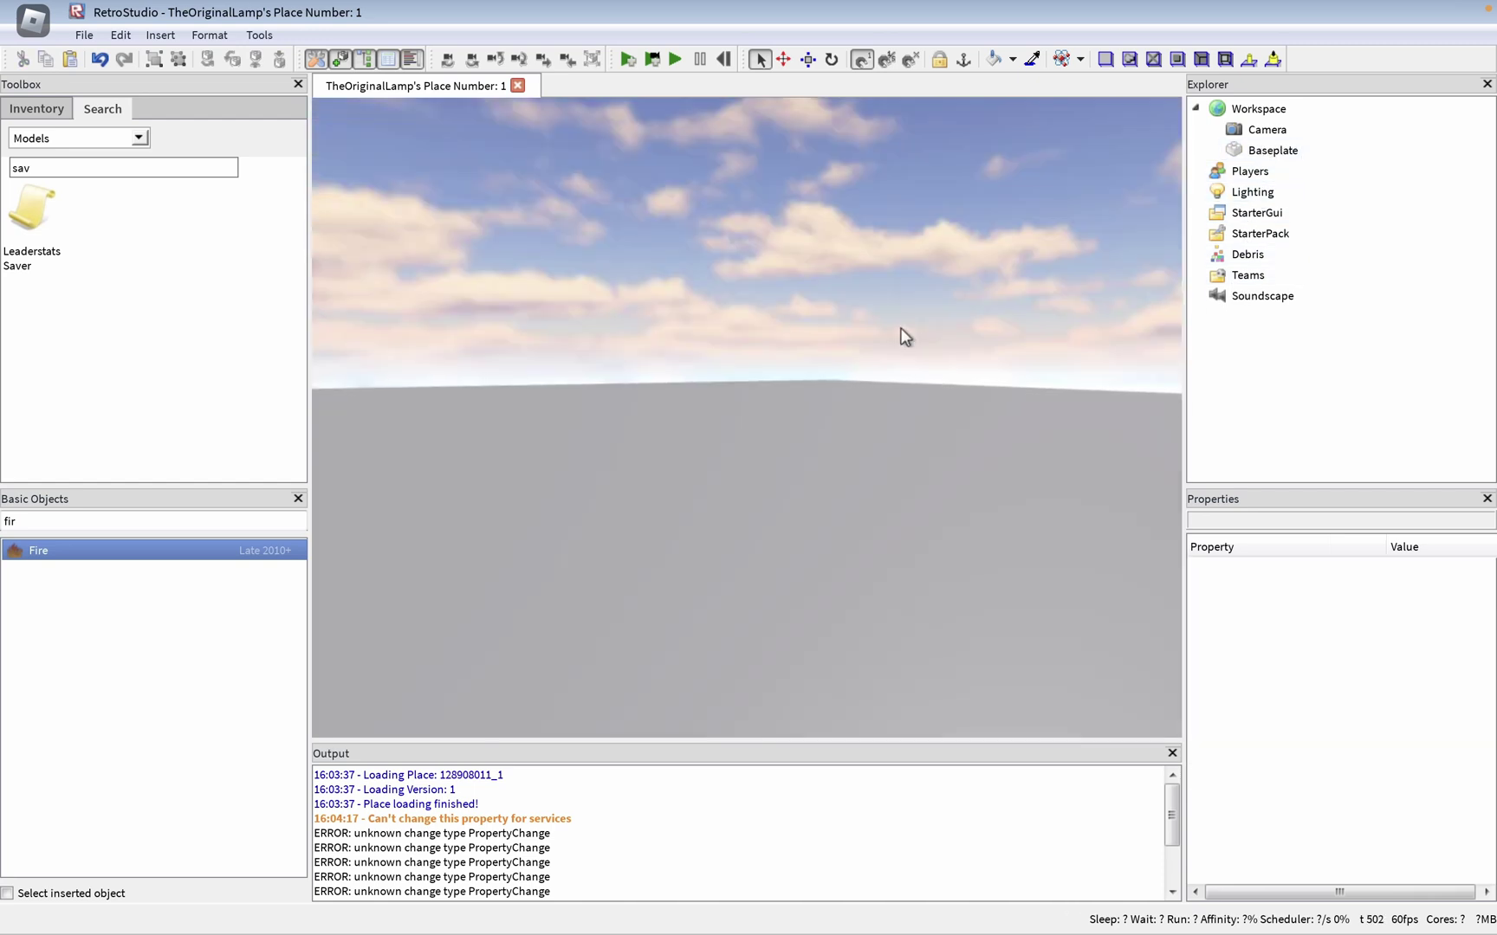
left_click_drag(900, 327, 944, 467)
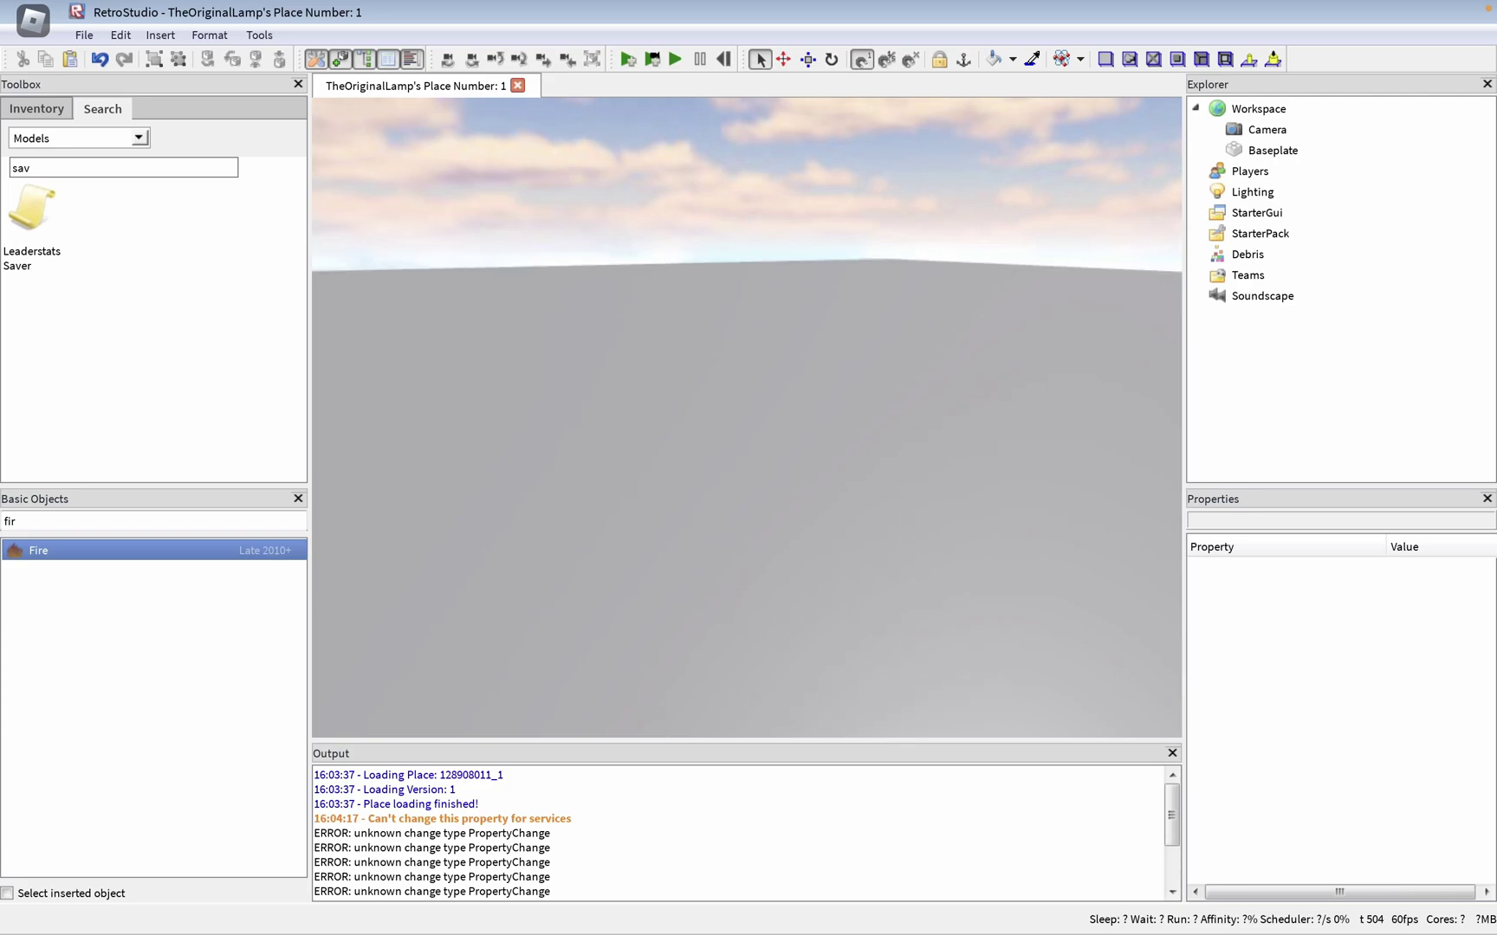